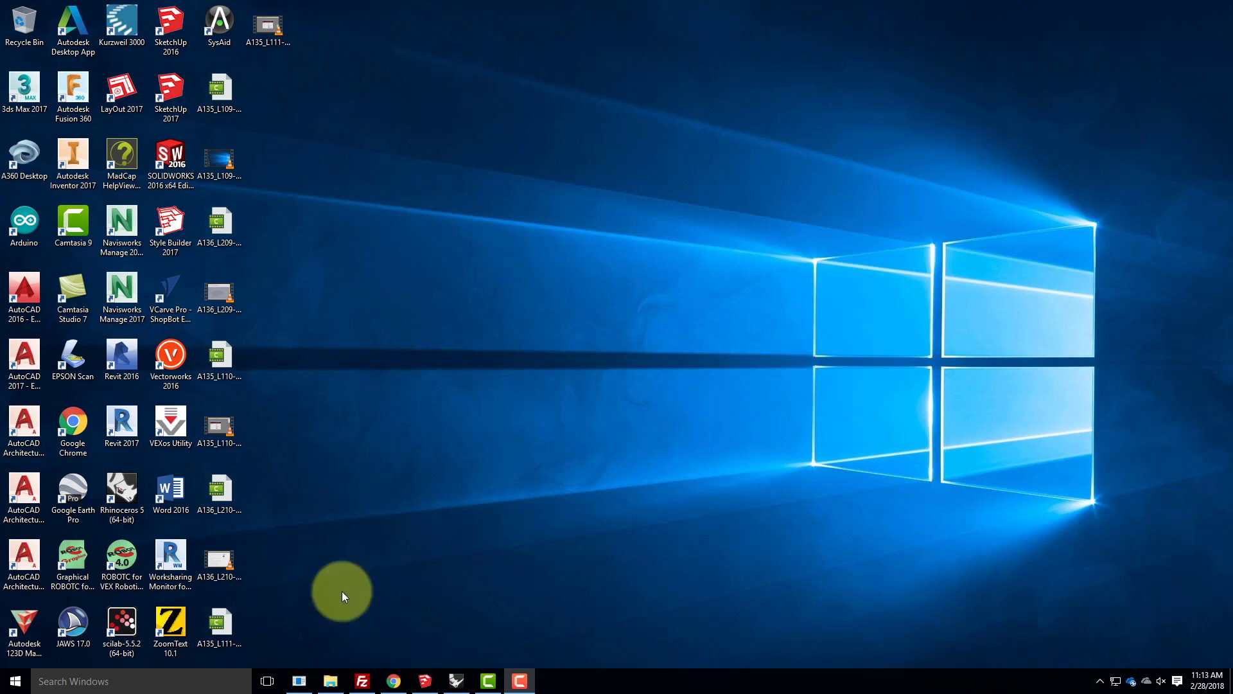
- Switch to SketchUp Pro 2017 and delete the default human figure from the empty model
{"action": "mouse_move", "coordinate": [426, 685]}
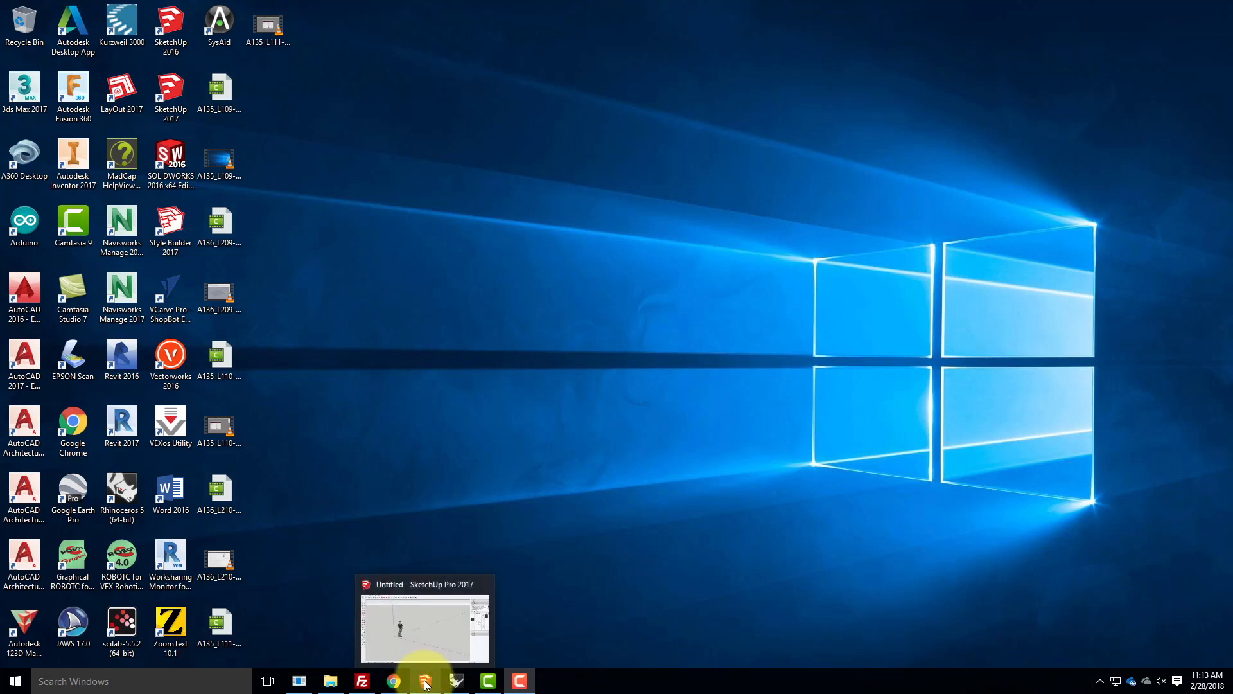
{"action": "left_click", "coordinate": [426, 682]}
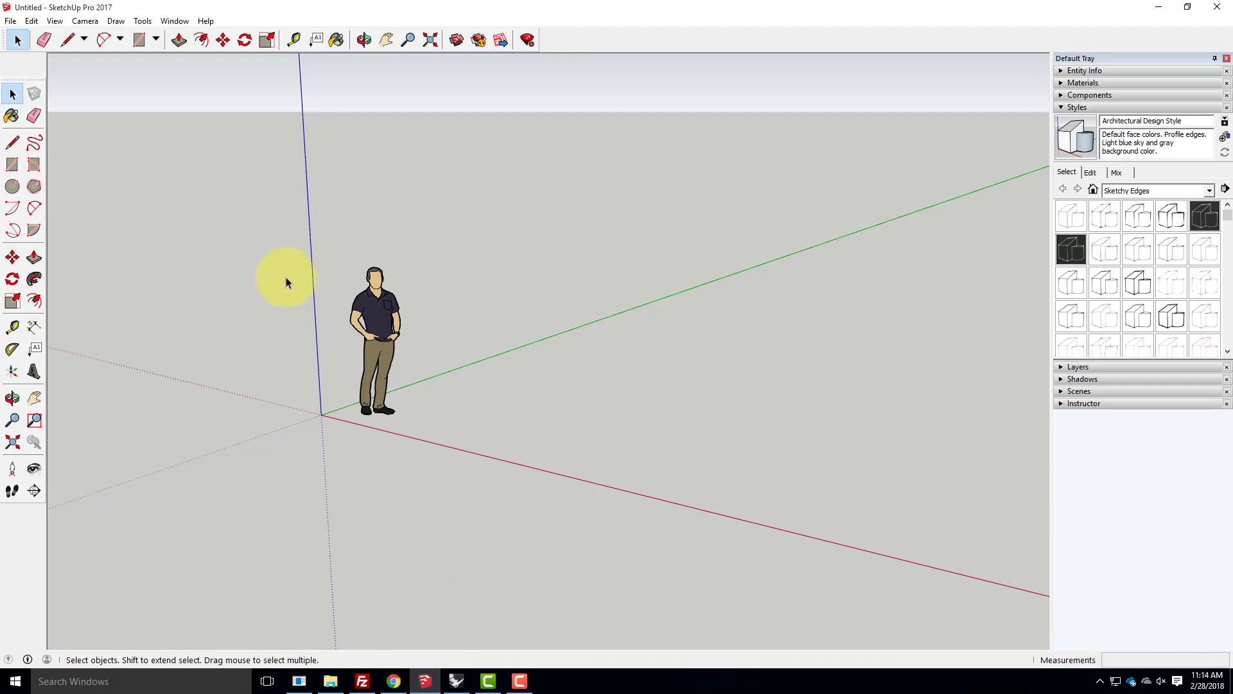
{"action": "left_click", "coordinate": [381, 317]}
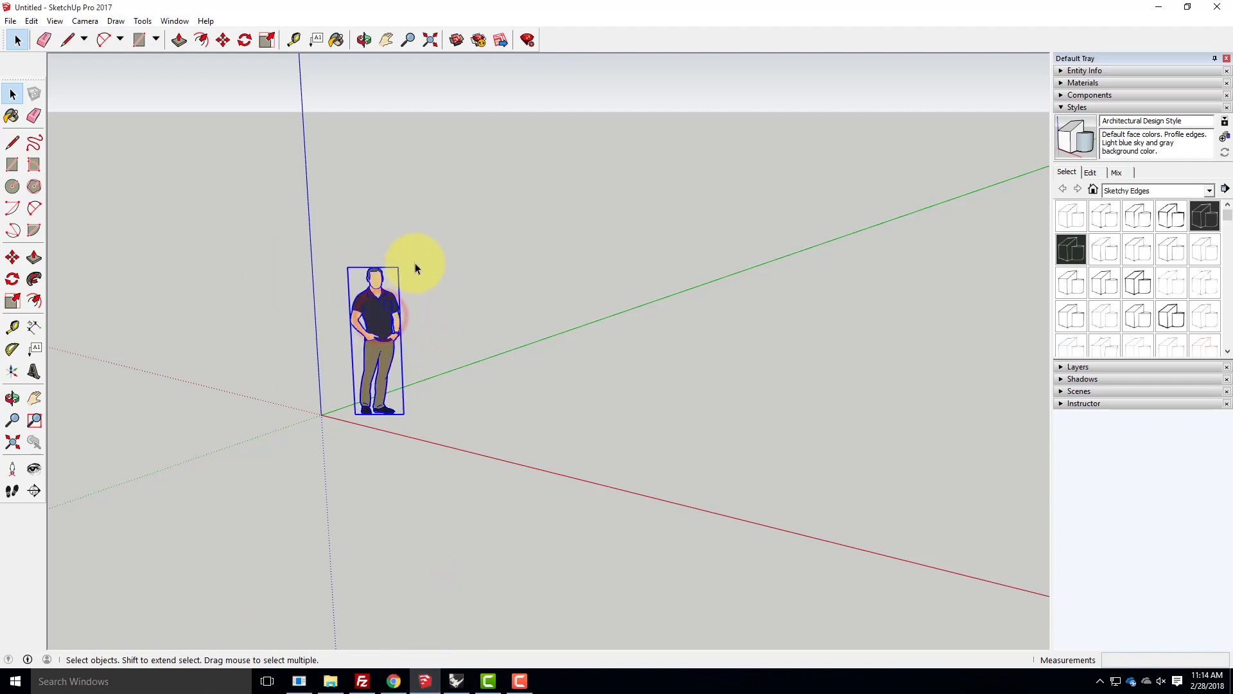
{"action": "key", "text": "Delete"}
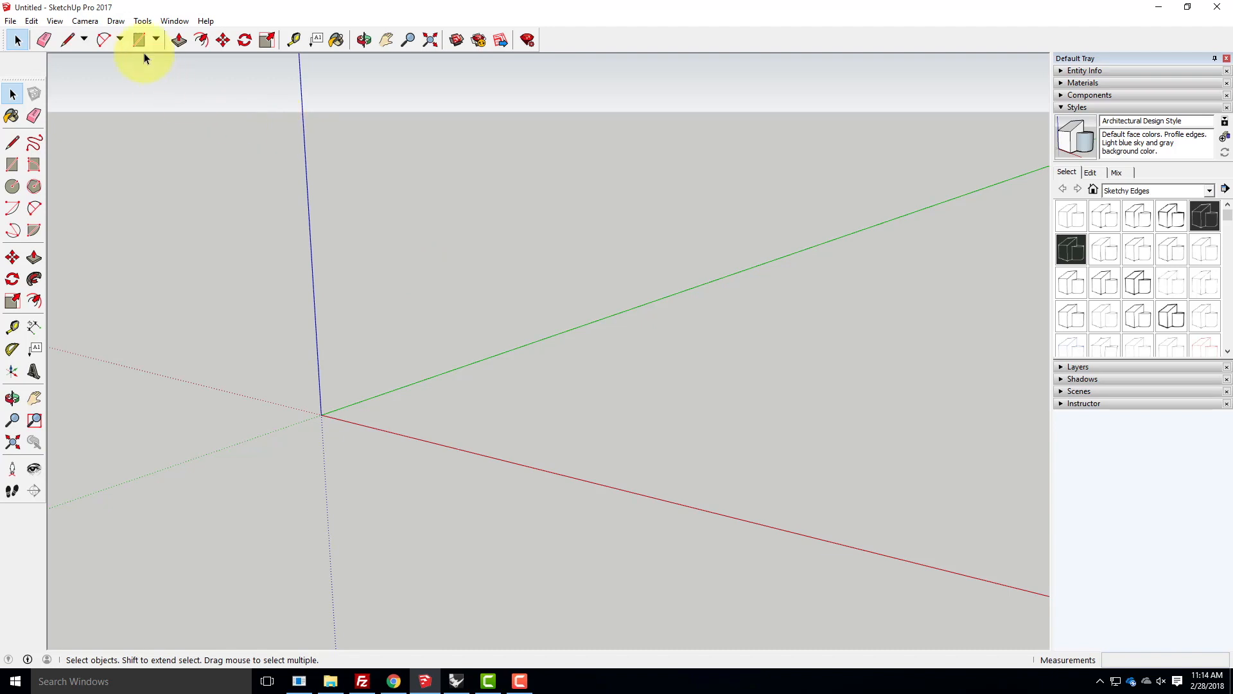
- Open the Add Location map to geo-locate the model and place its window over the drawing area
{"action": "left_click", "coordinate": [10, 22]}
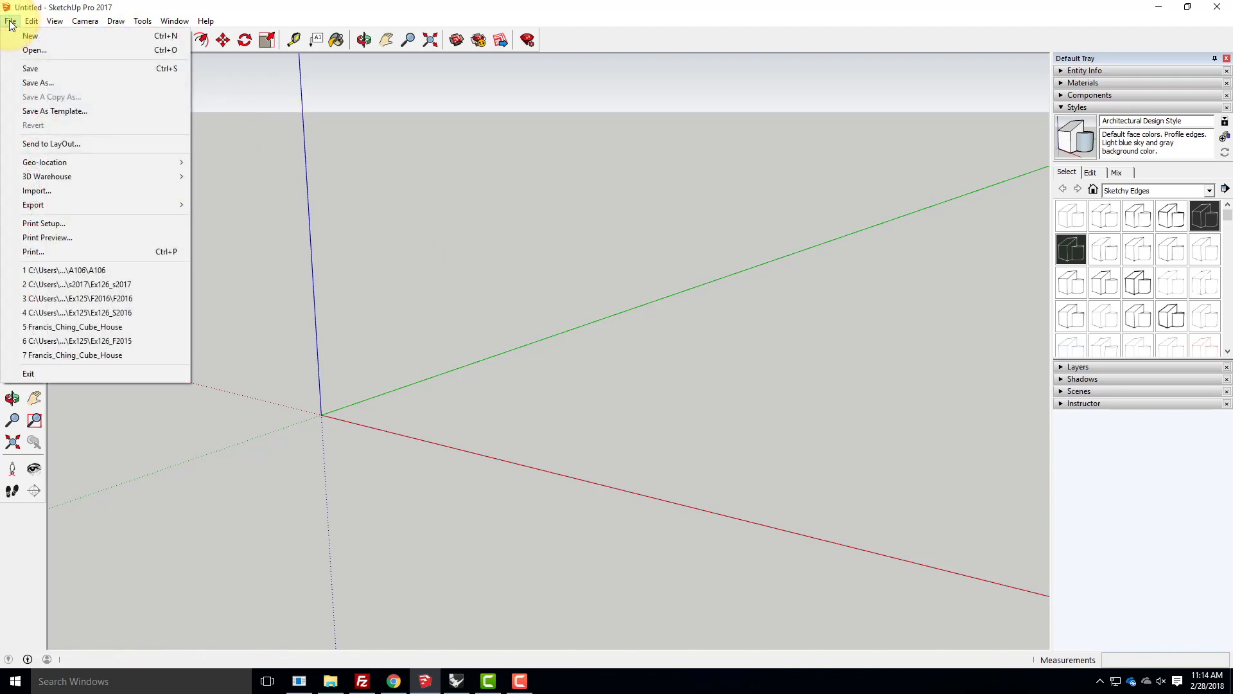
{"action": "mouse_move", "coordinate": [25, 167]}
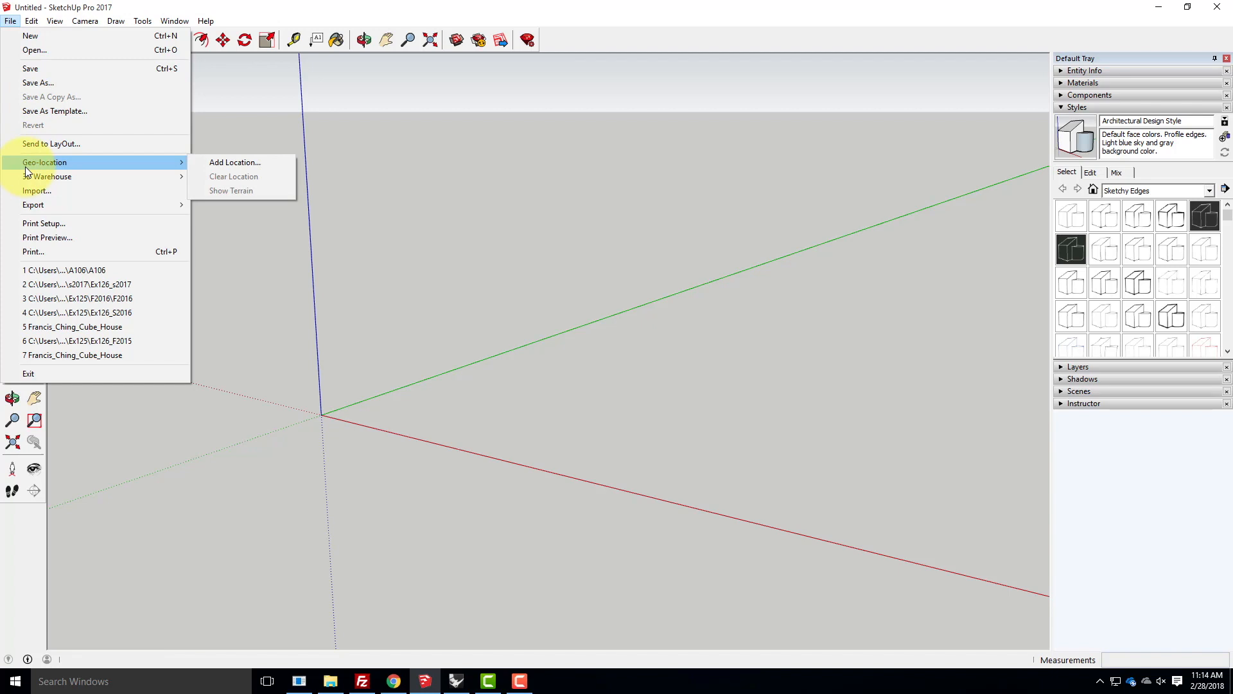
{"action": "left_click", "coordinate": [234, 167]}
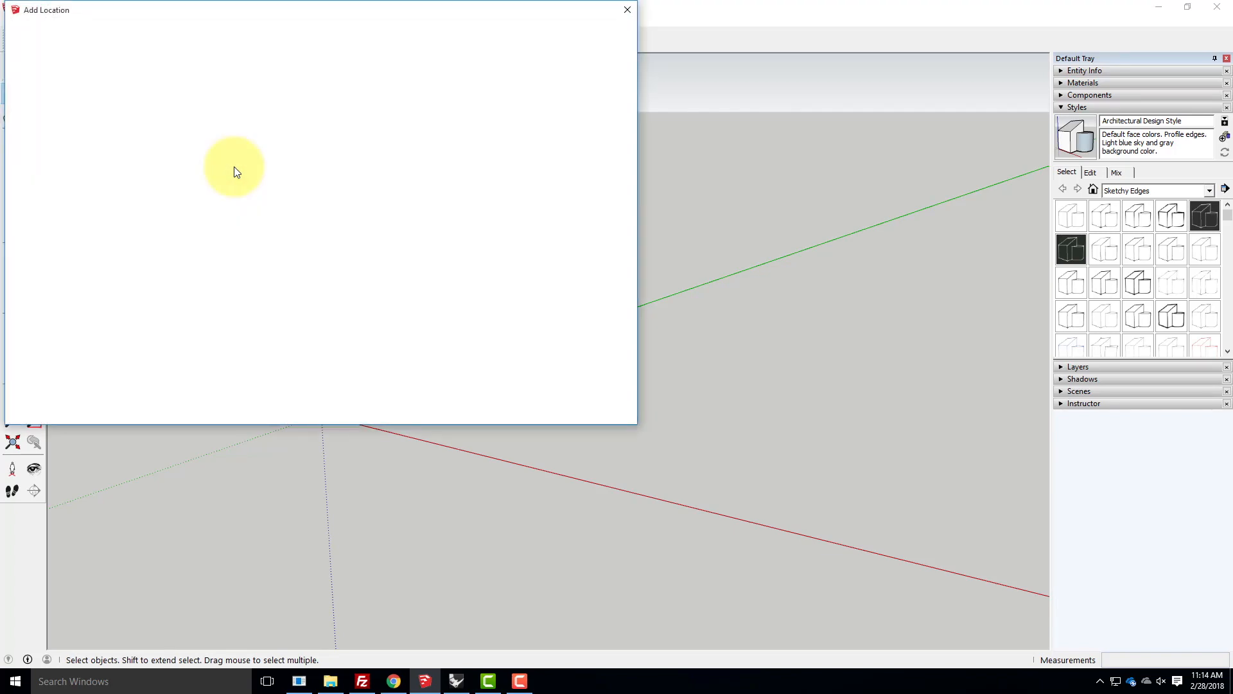
{"action": "left_click_drag", "start_coordinate": [234, 11], "coordinate": [483, 105]}
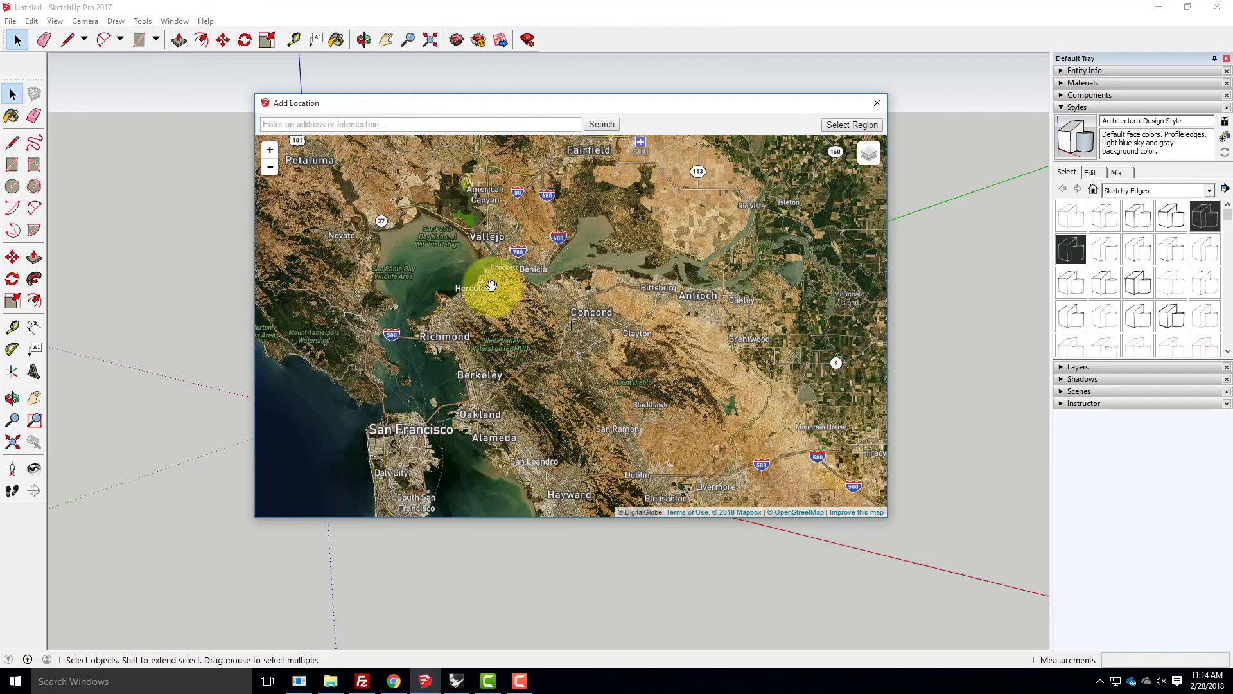
- Navigate the location map inland from San Francisco to the hills around the Civilian Conservation Corps preserve
{"action": "scroll", "coordinate": [492, 285], "scroll_direction": "down", "scroll_amount": 1}
{"action": "left_click_drag", "start_coordinate": [647, 286], "coordinate": [552, 246]}
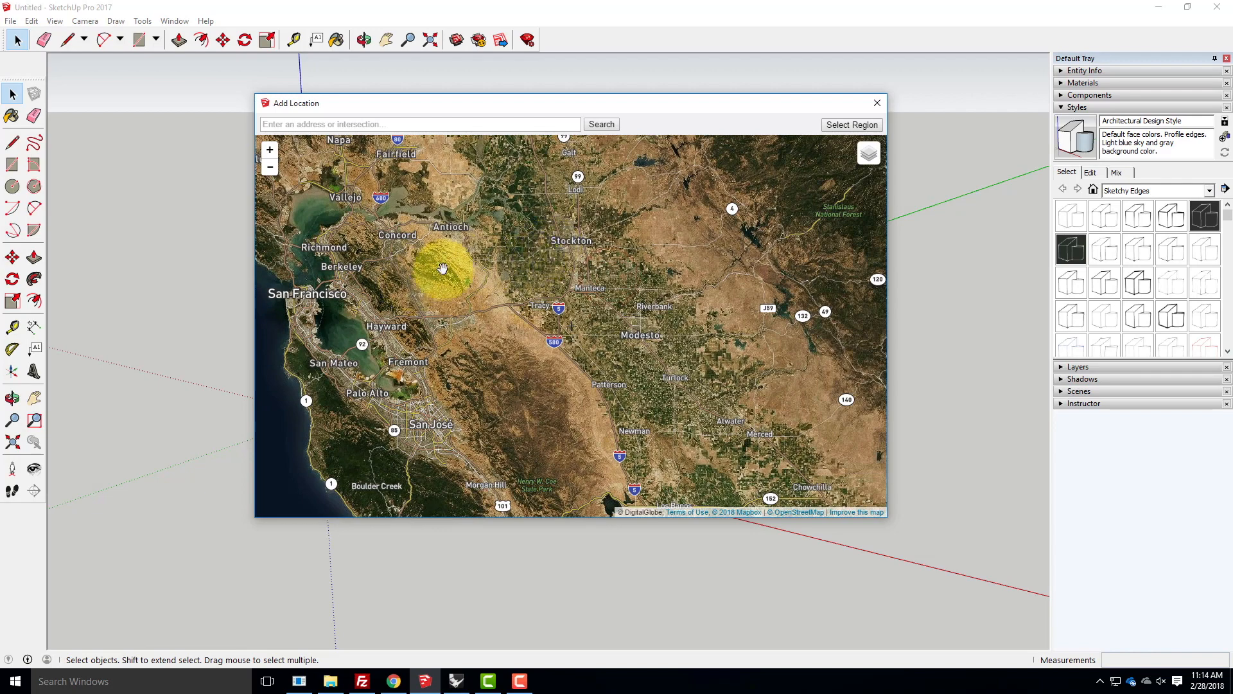
{"action": "scroll", "coordinate": [434, 273], "scroll_direction": "up", "scroll_amount": 3}
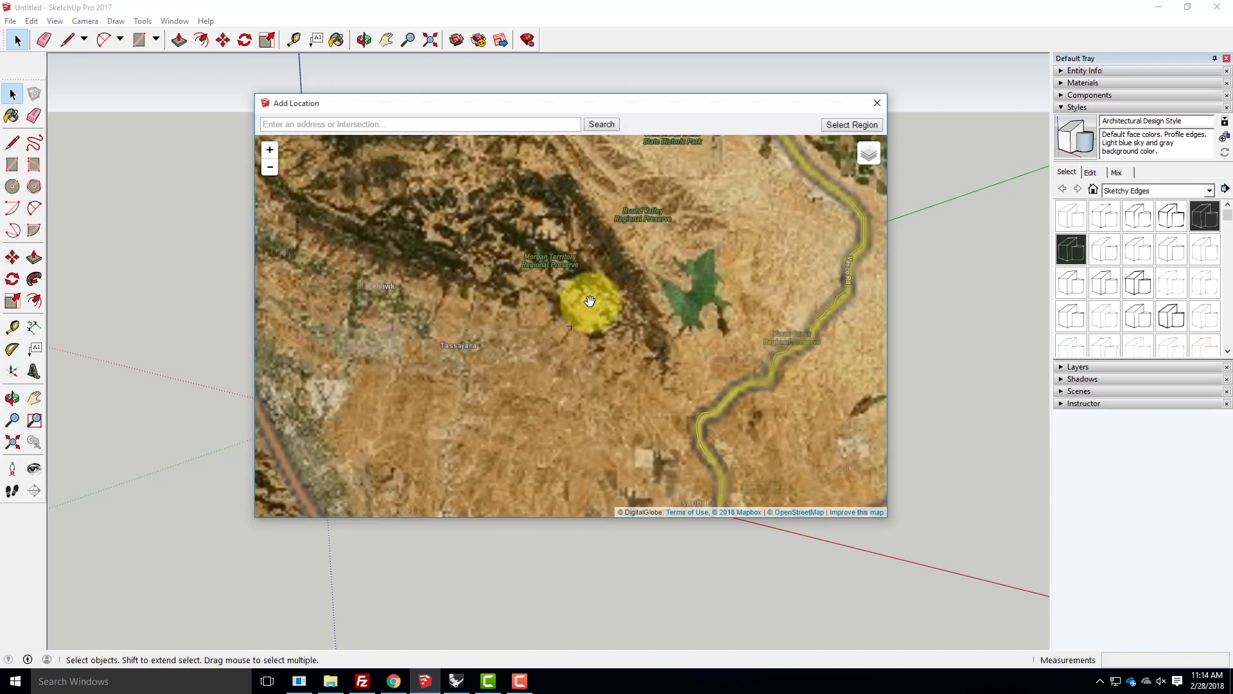
{"action": "left_click_drag", "start_coordinate": [531, 295], "coordinate": [488, 295]}
{"action": "scroll", "coordinate": [488, 295], "scroll_direction": "down", "scroll_amount": 1}
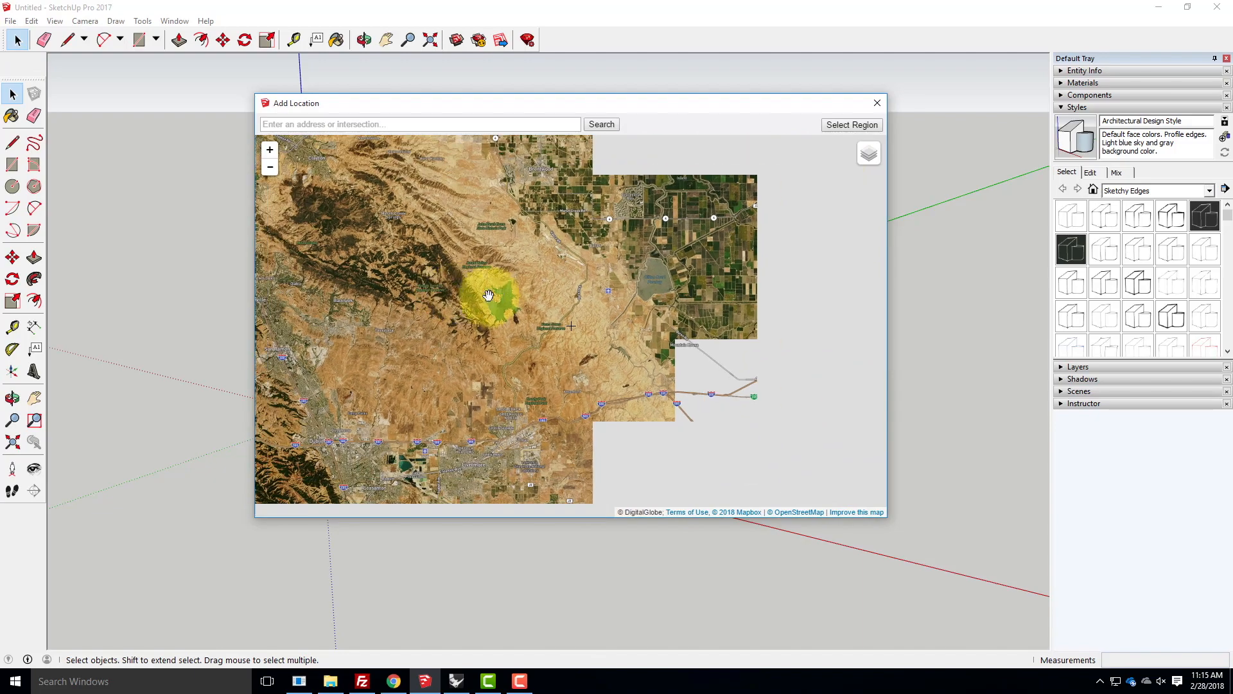
{"action": "left_click_drag", "start_coordinate": [464, 355], "coordinate": [596, 396]}
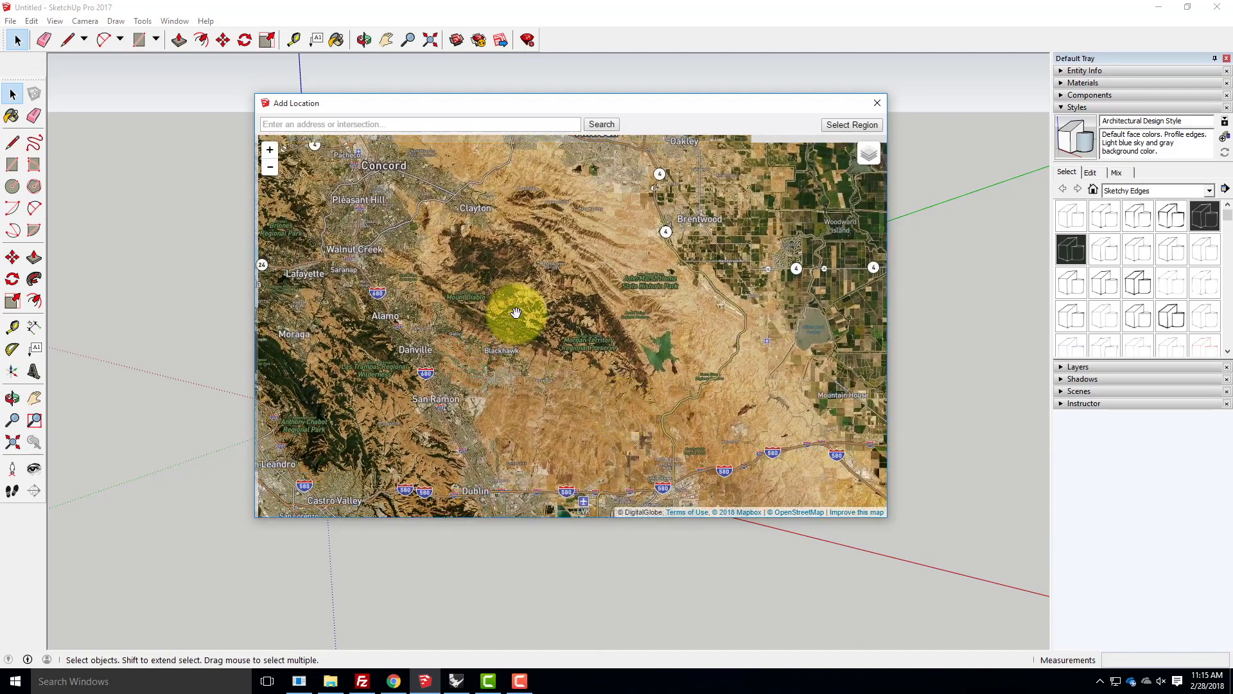
{"action": "scroll", "coordinate": [514, 314], "scroll_direction": "up", "scroll_amount": 1}
{"action": "scroll", "coordinate": [380, 278], "scroll_direction": "up", "scroll_amount": 3}
{"action": "left_click_drag", "start_coordinate": [424, 289], "coordinate": [457, 274]}
{"action": "scroll", "coordinate": [482, 267], "scroll_direction": "down", "scroll_amount": 1}
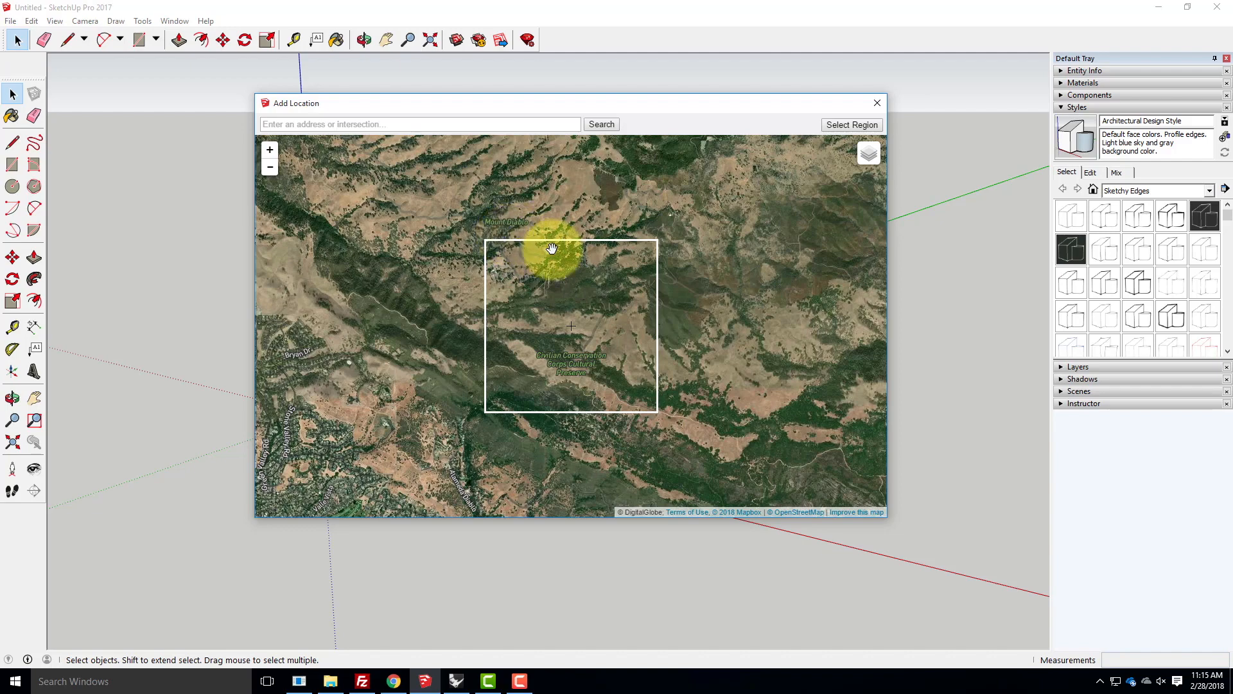
- Centre the map's capture frame on the winding hillside road and dark clearing west of the Summit Trail
{"action": "scroll", "coordinate": [549, 262], "scroll_direction": "up", "scroll_amount": 1}
{"action": "scroll", "coordinate": [549, 264], "scroll_direction": "down", "scroll_amount": 2}
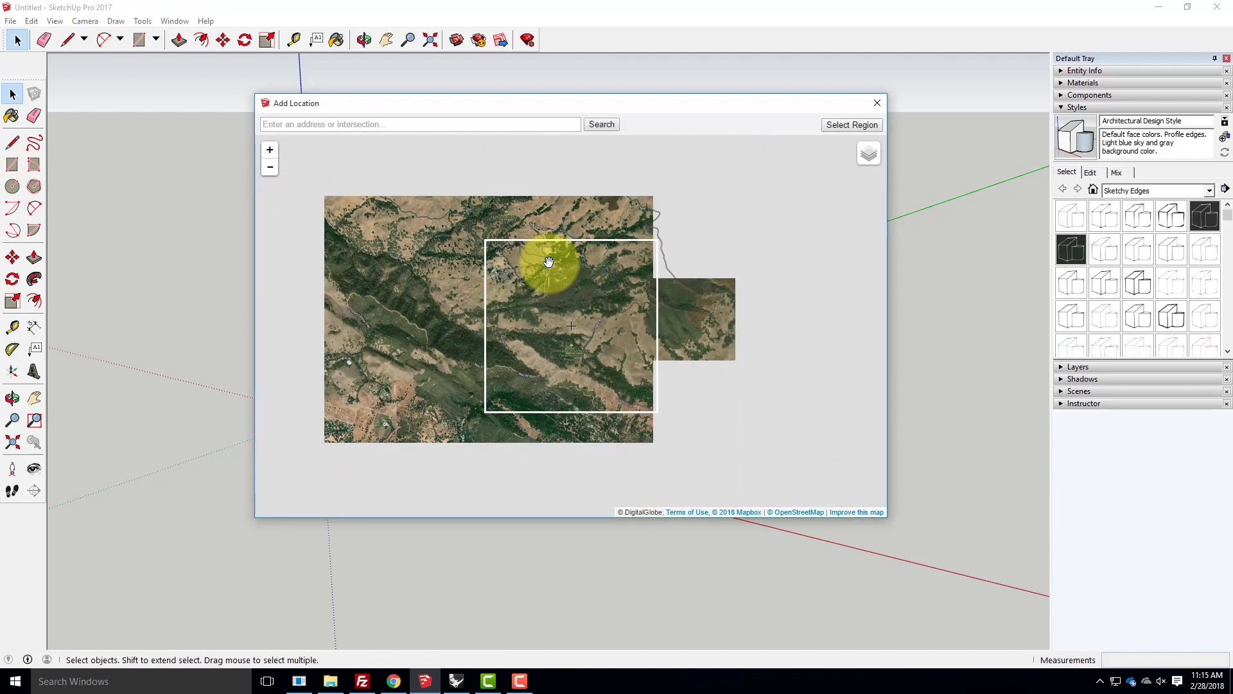
{"action": "scroll", "coordinate": [548, 267], "scroll_direction": "up", "scroll_amount": 1}
{"action": "scroll", "coordinate": [548, 264], "scroll_direction": "up", "scroll_amount": 1}
{"action": "left_click_drag", "start_coordinate": [573, 296], "coordinate": [553, 214]}
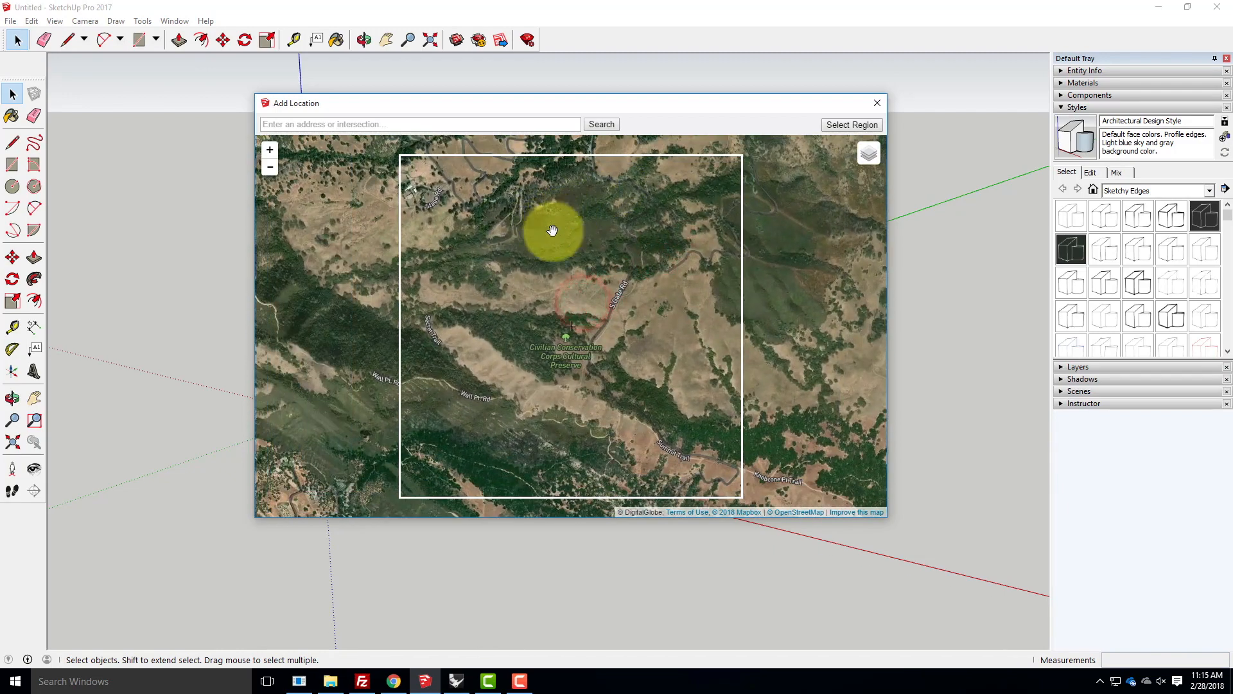
{"action": "left_click_drag", "start_coordinate": [542, 286], "coordinate": [644, 231]}
{"action": "left_click_drag", "start_coordinate": [523, 262], "coordinate": [592, 388]}
{"action": "left_click_drag", "start_coordinate": [625, 242], "coordinate": [319, 434]}
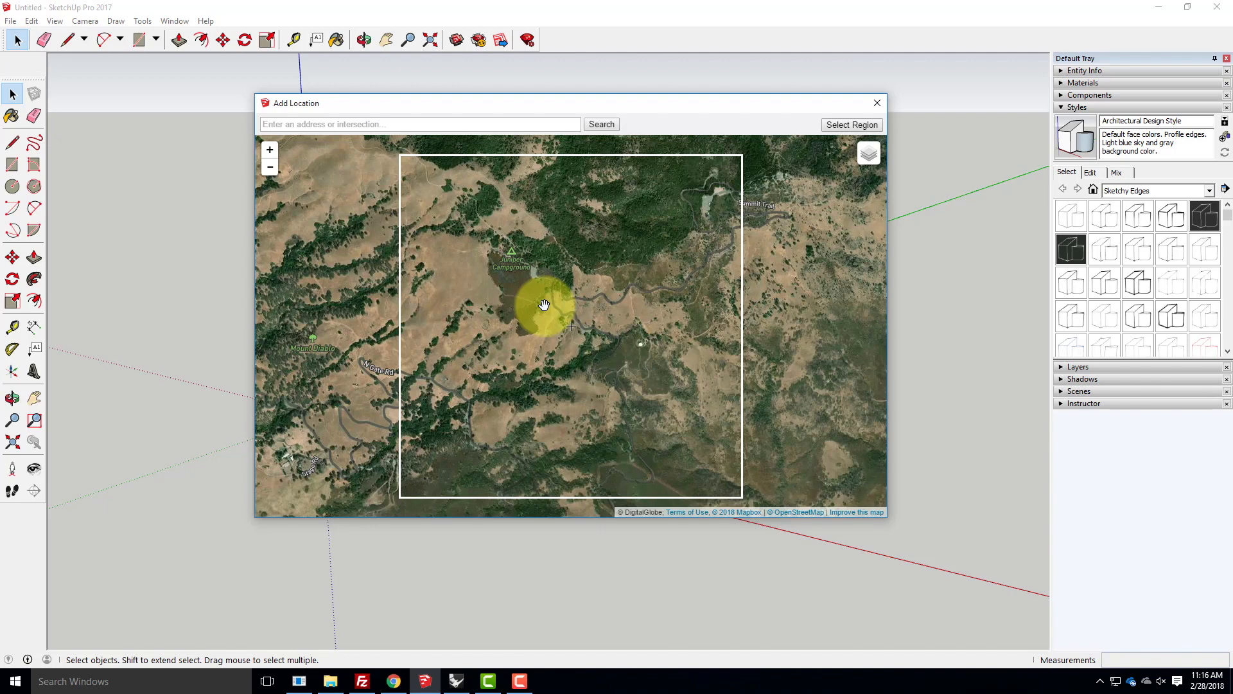
- Select the map region, extend it to the full height of the capture frame, and grab its imagery into the model
{"action": "left_click", "coordinate": [849, 128]}
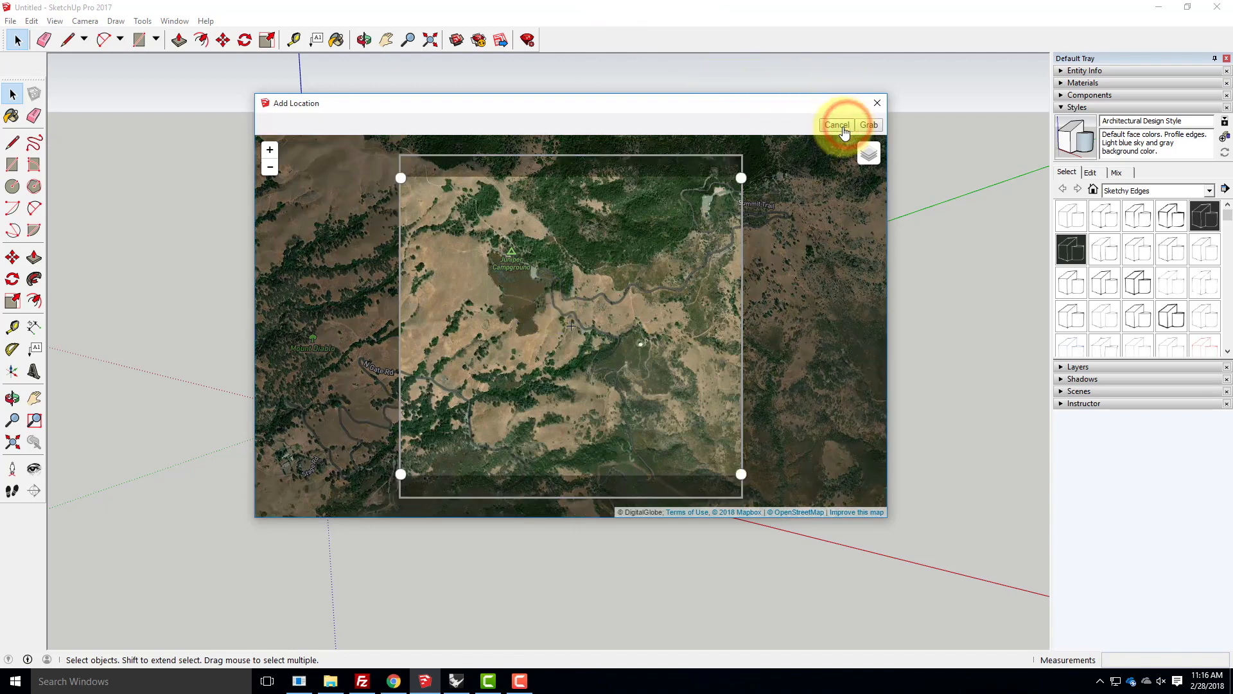
{"action": "mouse_move", "coordinate": [398, 177]}
{"action": "left_mouse_down"}
{"action": "mouse_move", "coordinate": [399, 154]}
{"action": "mouse_move", "coordinate": [410, 156]}
{"action": "mouse_move", "coordinate": [360, 134]}
{"action": "mouse_move", "coordinate": [366, 152]}
{"action": "mouse_move", "coordinate": [401, 158]}
{"action": "left_mouse_up"}
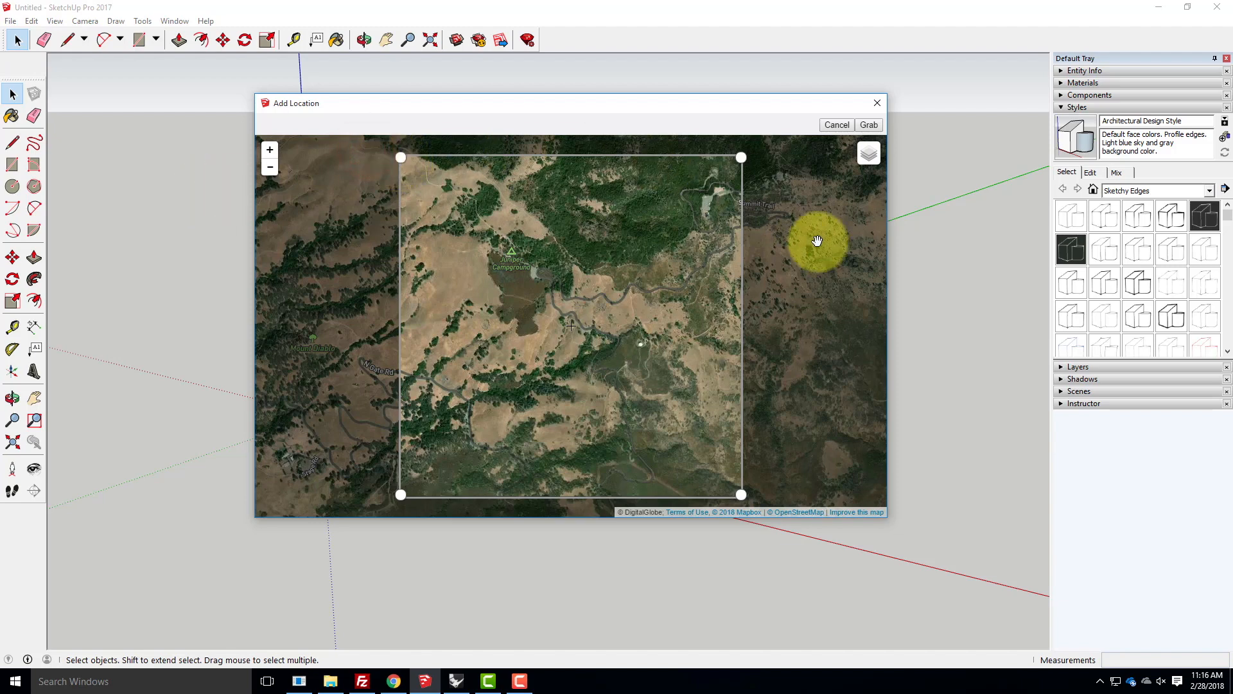
{"action": "left_click", "coordinate": [868, 126]}
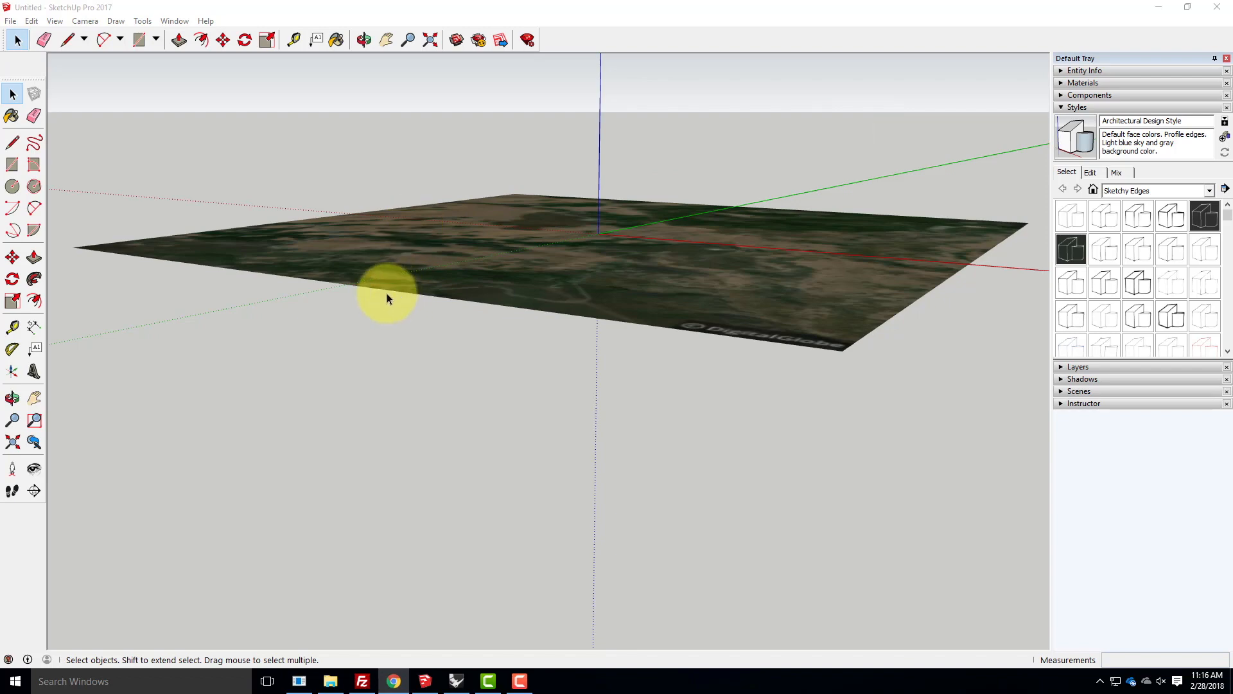
- Turn on Show Terrain for the geo-location so the flat site imagery is displayed as 3D ground
{"action": "middle_click_drag", "start_coordinate": [674, 242], "coordinate": [707, 344]}
{"action": "left_click", "coordinate": [11, 22]}
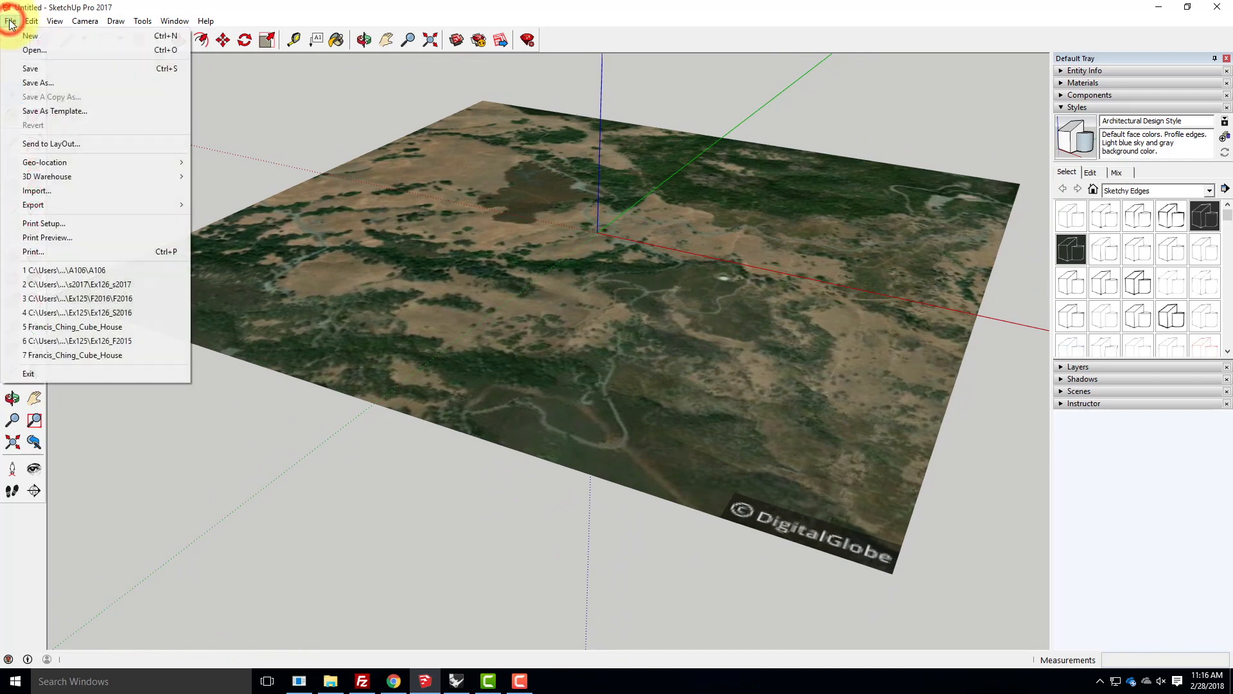
{"action": "mouse_move", "coordinate": [31, 165]}
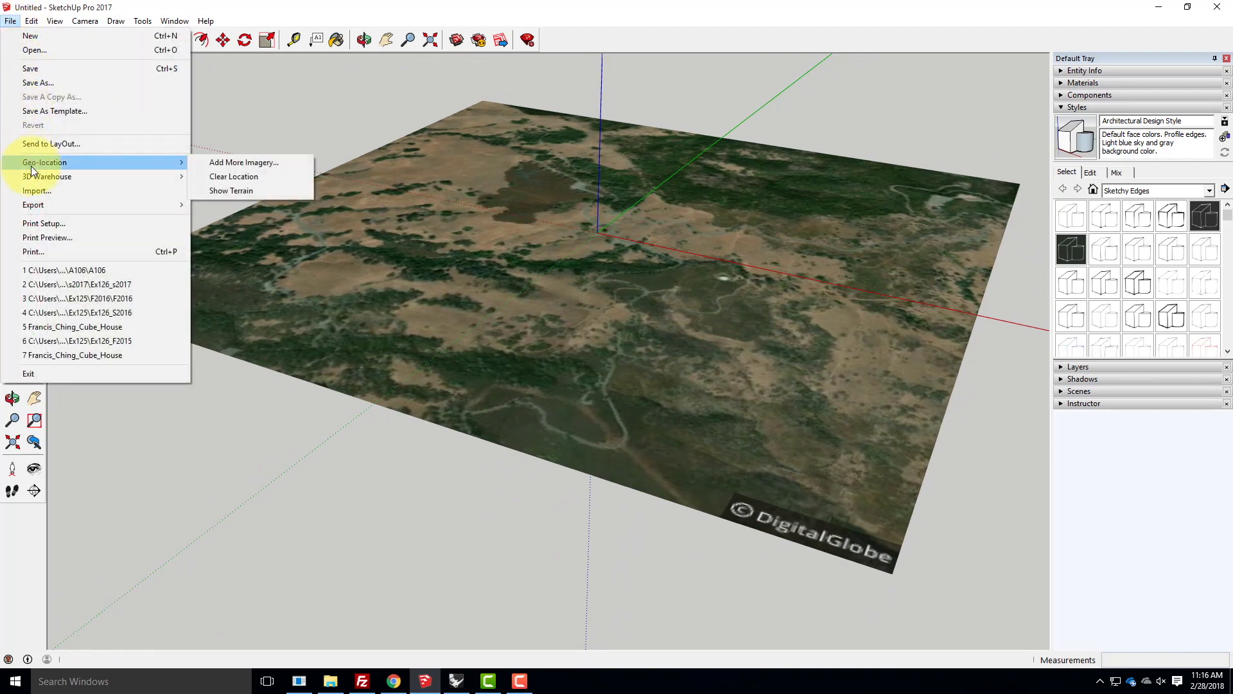
{"action": "left_click", "coordinate": [246, 191]}
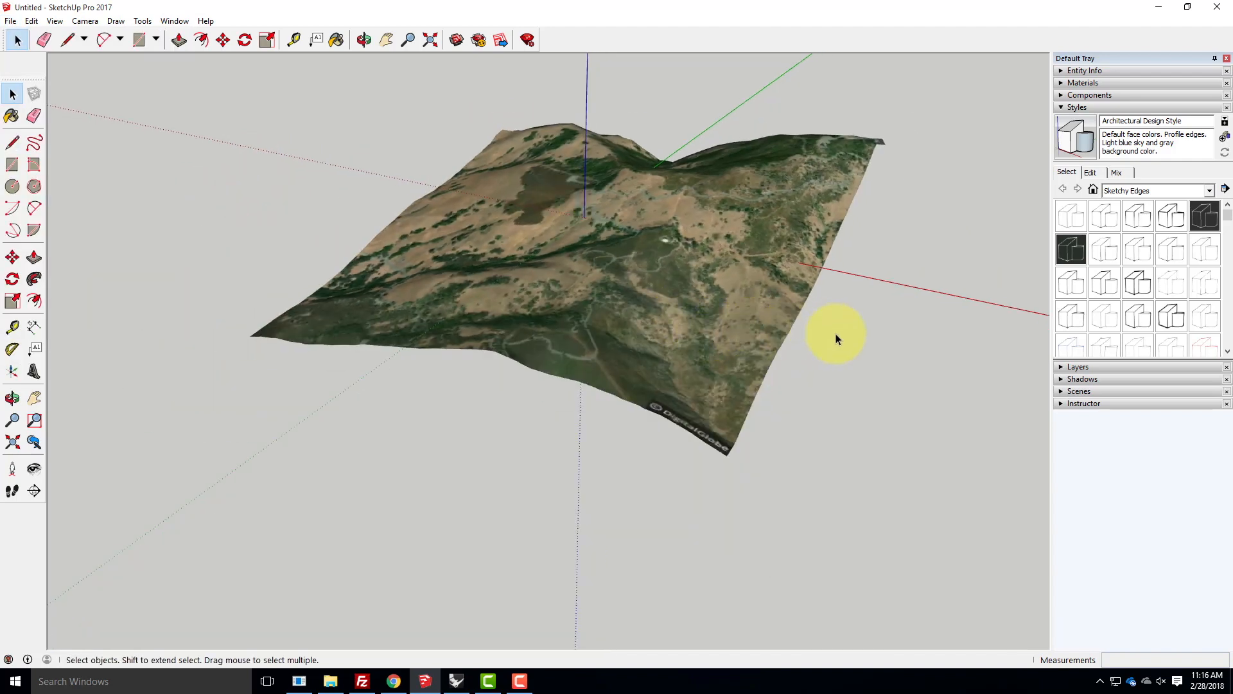
{"action": "middle_click_drag", "start_coordinate": [836, 337], "coordinate": [844, 302]}
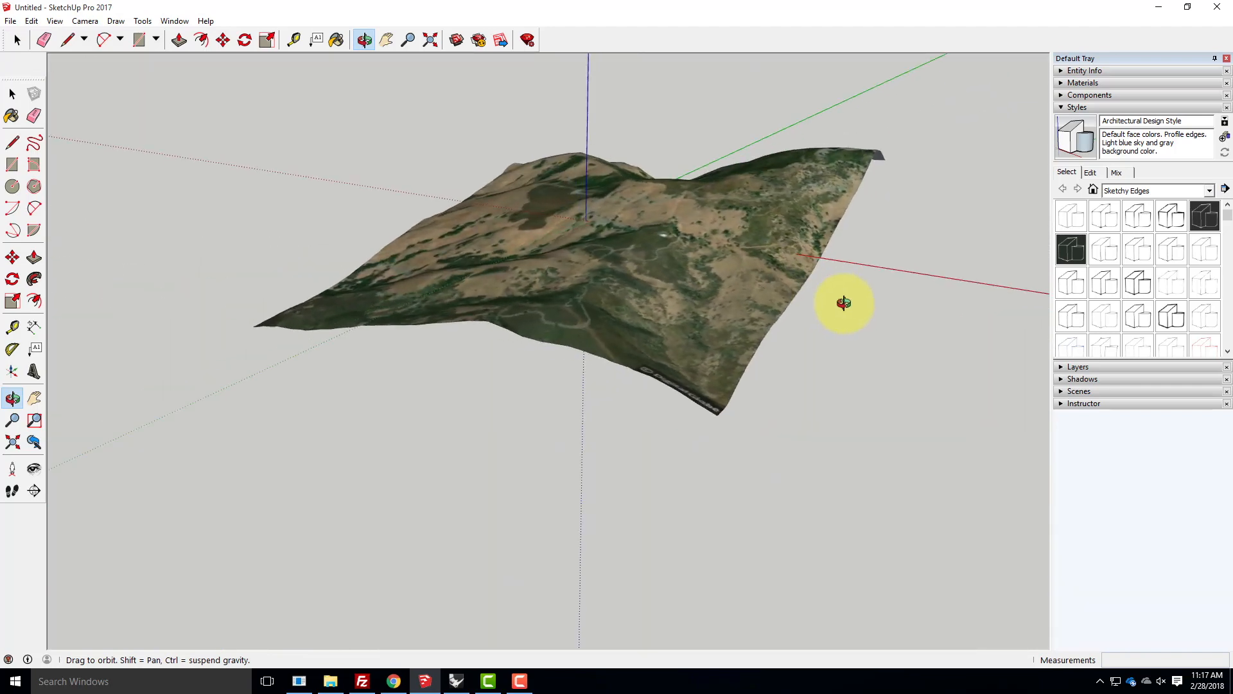
- Review the available geo-location options and examine the 3D terrain from several sides
{"action": "left_click", "coordinate": [10, 21]}
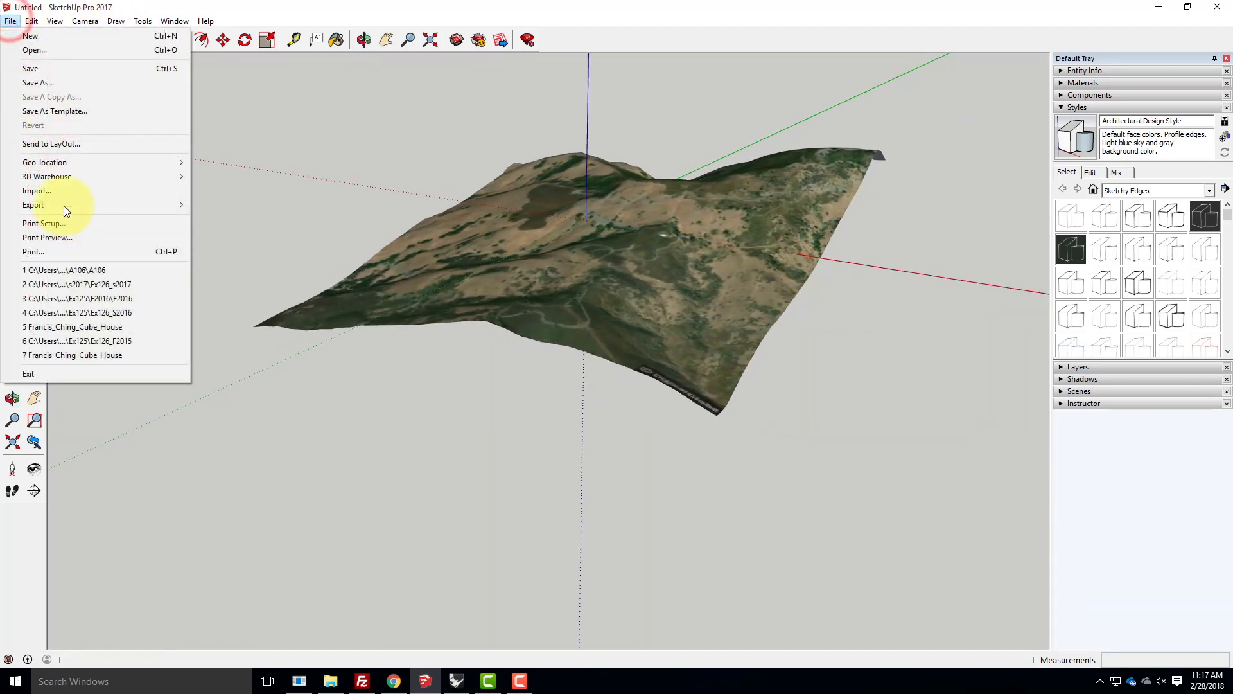
{"action": "mouse_move", "coordinate": [63, 162]}
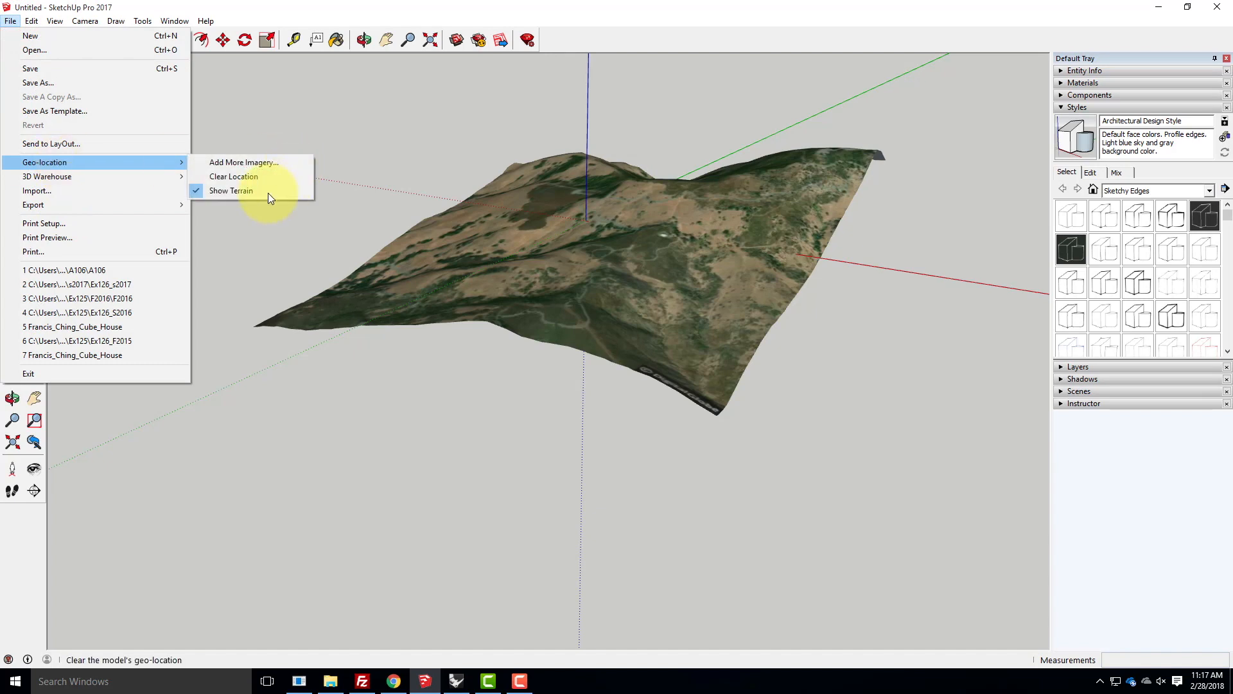
{"action": "left_click", "coordinate": [10, 21]}
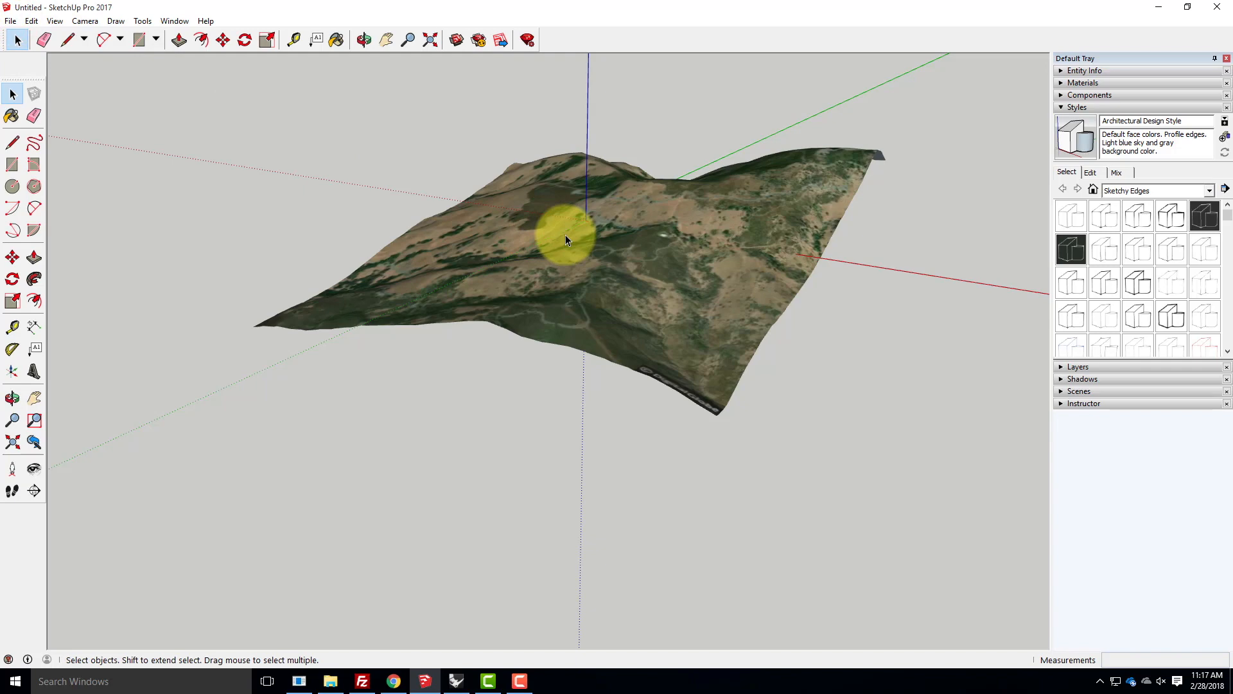
{"action": "middle_click_drag", "start_coordinate": [465, 225], "coordinate": [662, 275]}
{"action": "left_click_drag", "start_coordinate": [662, 274], "coordinate": [726, 258]}
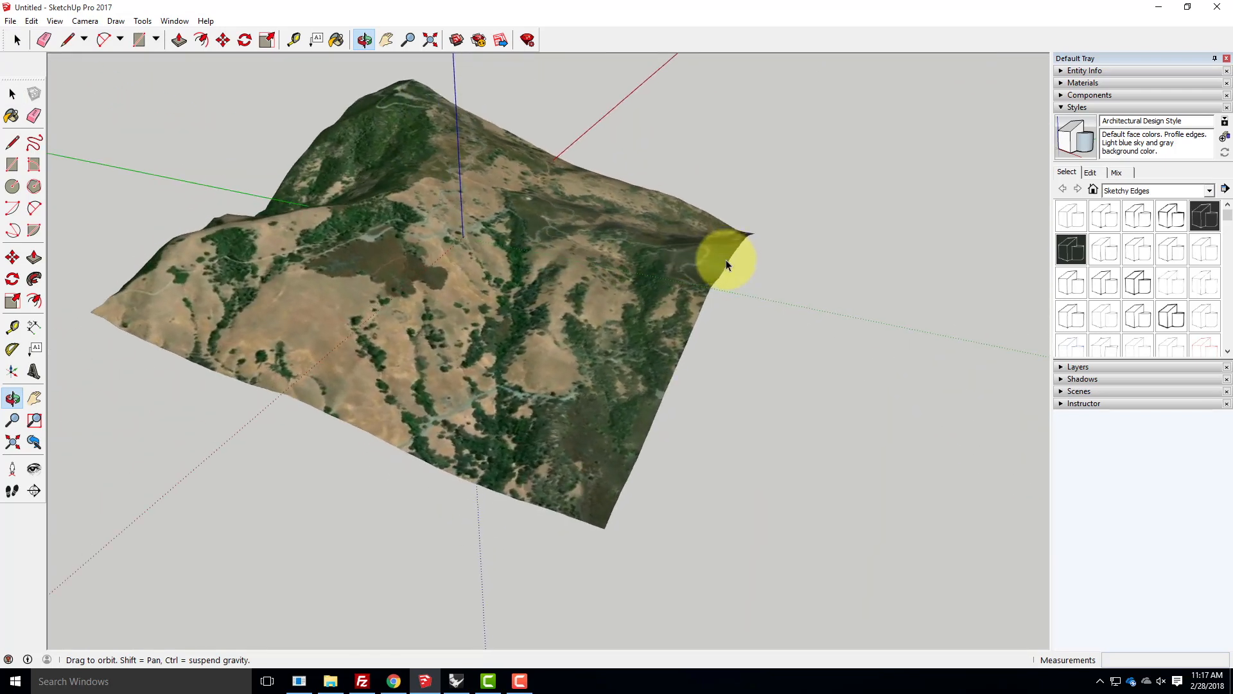
{"action": "left_click_drag", "start_coordinate": [311, 262], "coordinate": [199, 299]}
{"action": "key", "text": "space"}
{"action": "scroll", "coordinate": [381, 323], "scroll_direction": "down", "scroll_amount": 2}
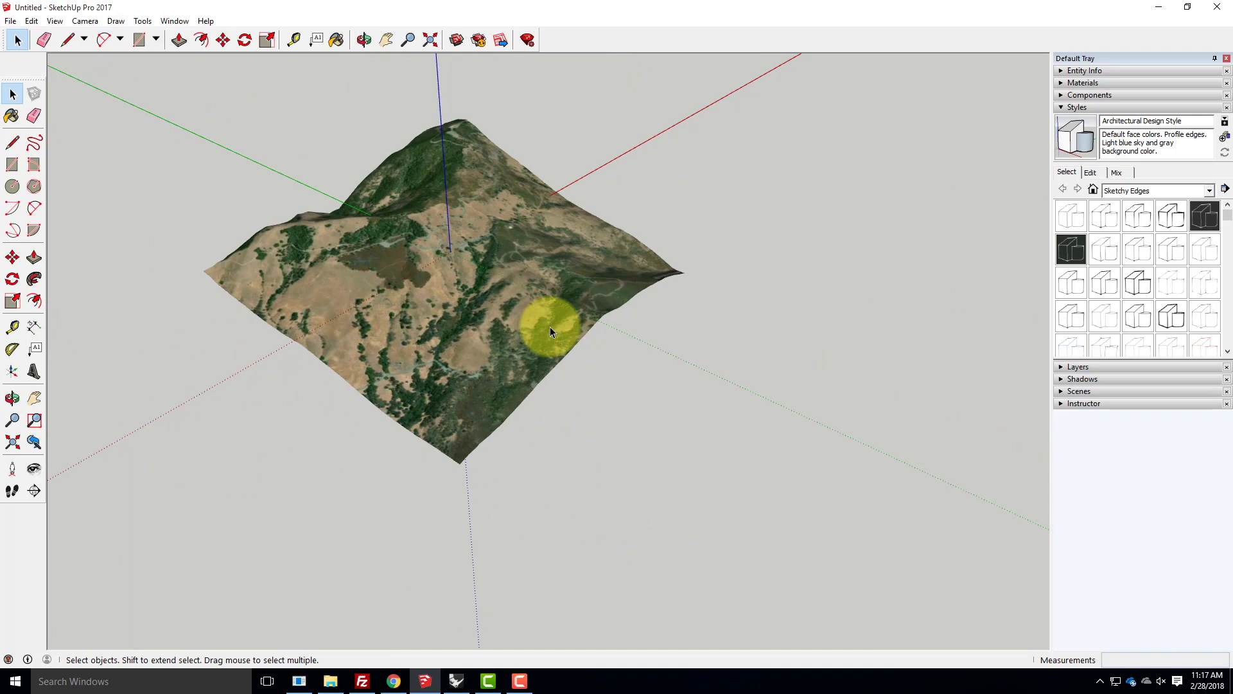
{"action": "scroll", "coordinate": [511, 334], "scroll_direction": "down", "scroll_amount": 2}
{"action": "scroll", "coordinate": [501, 257], "scroll_direction": "up", "scroll_amount": 4}
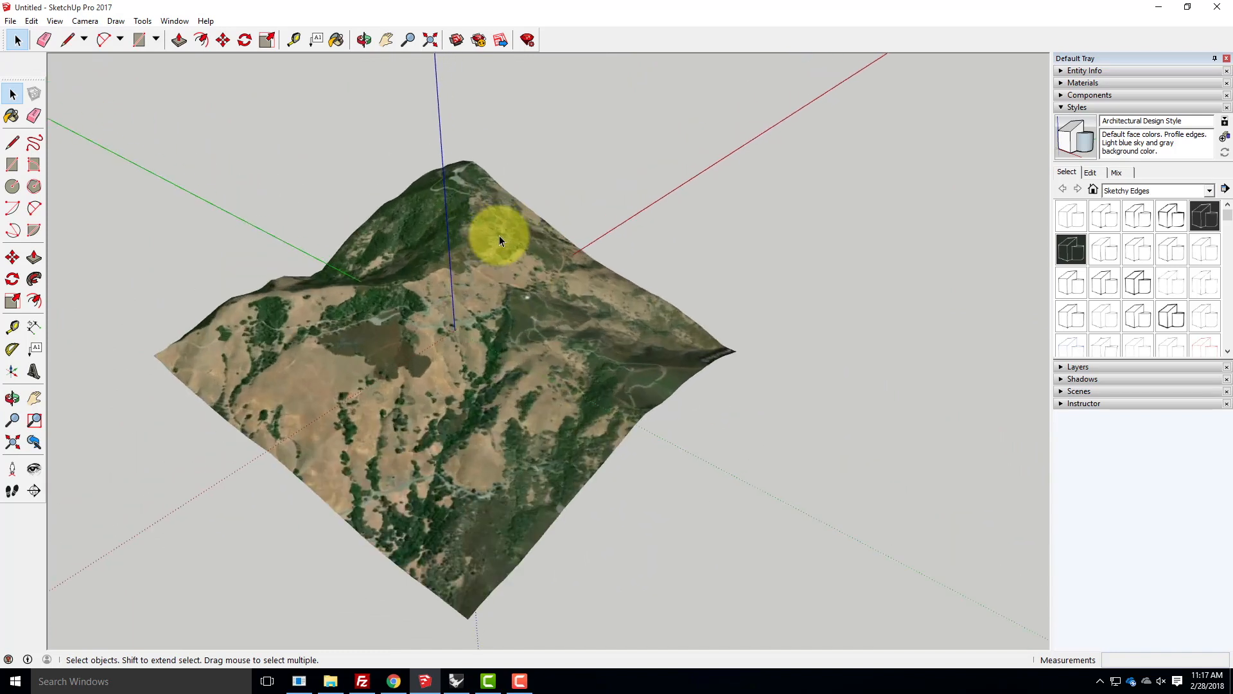
- Begin saving the model under a new name and set the file type to SketchUp Version 2014 (*.skp)
{"action": "left_click", "coordinate": [11, 22]}
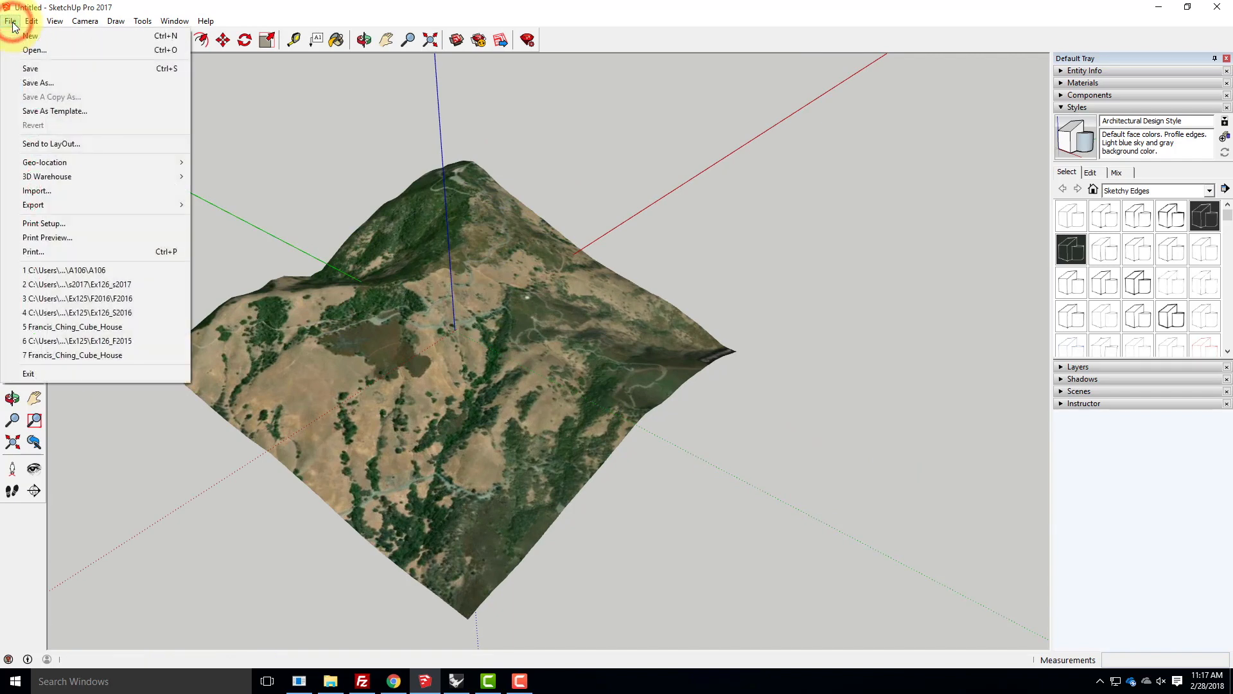
{"action": "left_click", "coordinate": [47, 82]}
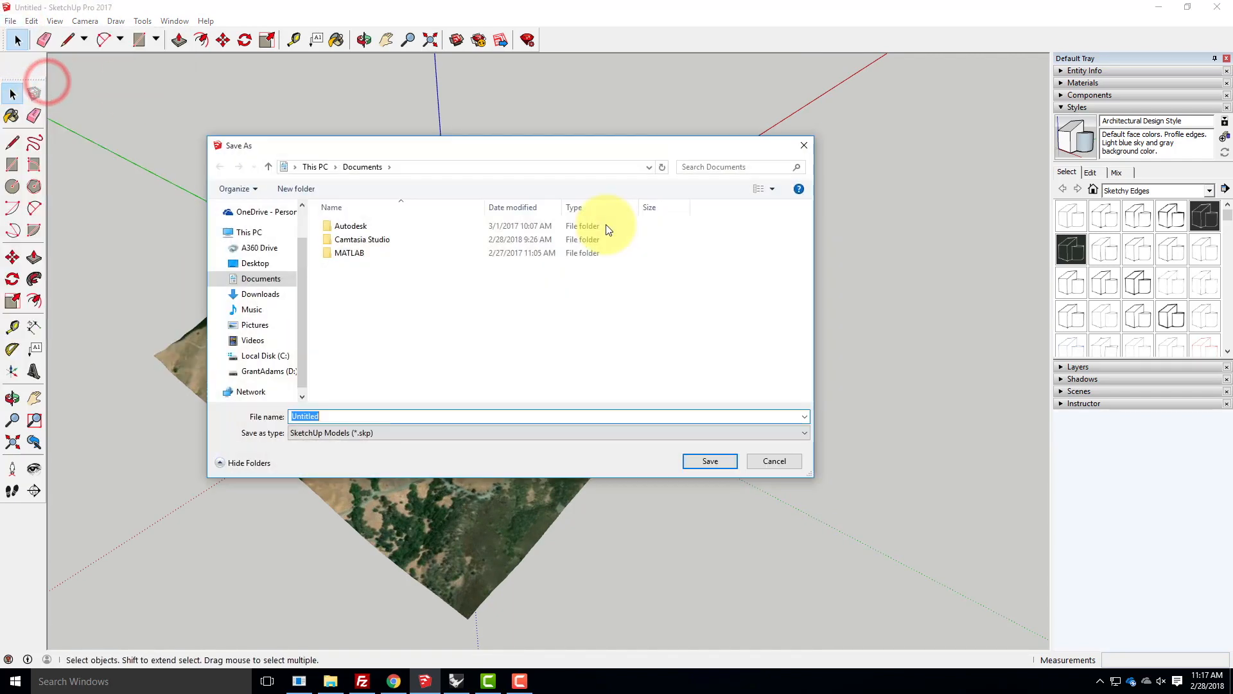
{"action": "left_click", "coordinate": [330, 434]}
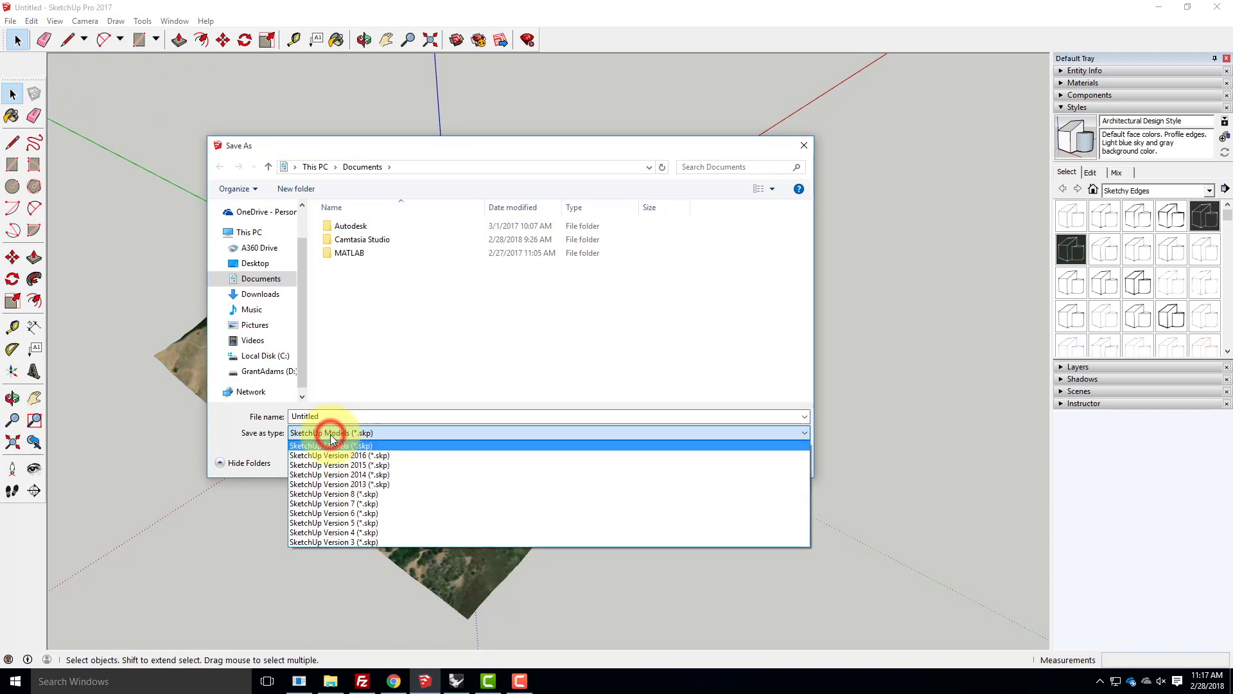
{"action": "left_click", "coordinate": [356, 474]}
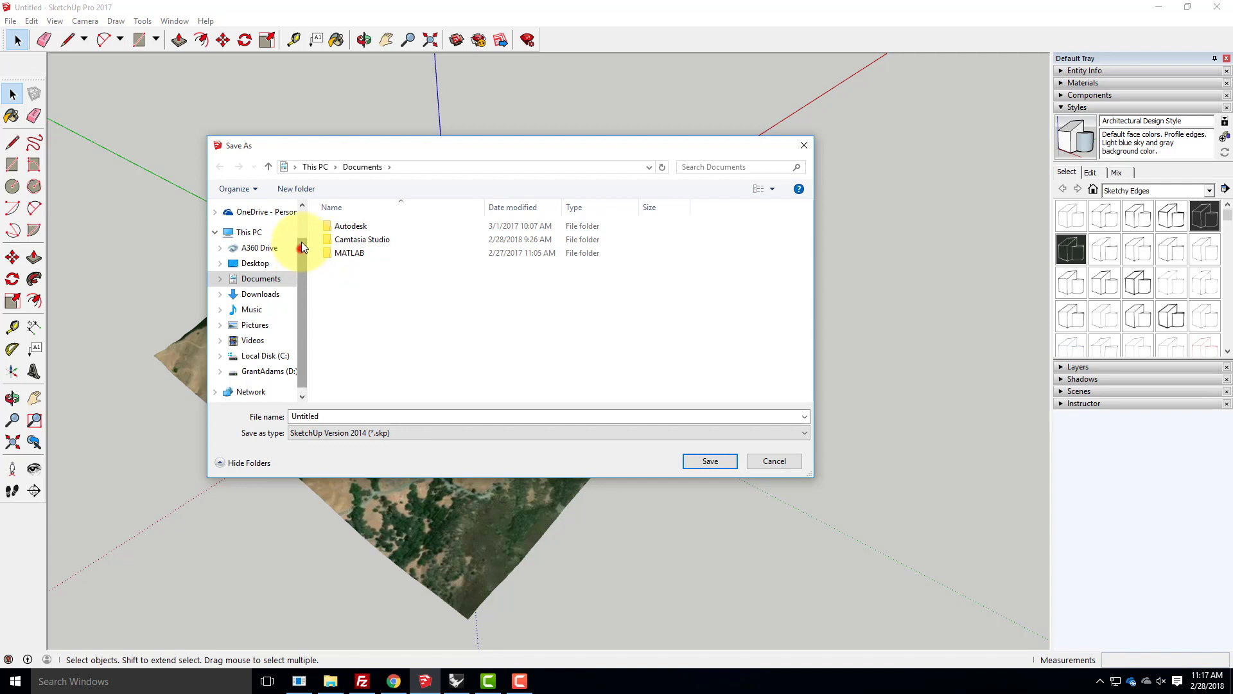
- Set the save location to the Ex211 folder under Live Demonstrations > Live - A136 Exercises in the Contra Costa OneDrive
{"action": "left_click_drag", "start_coordinate": [299, 247], "coordinate": [304, 206]}
{"action": "left_click", "coordinate": [255, 233]}
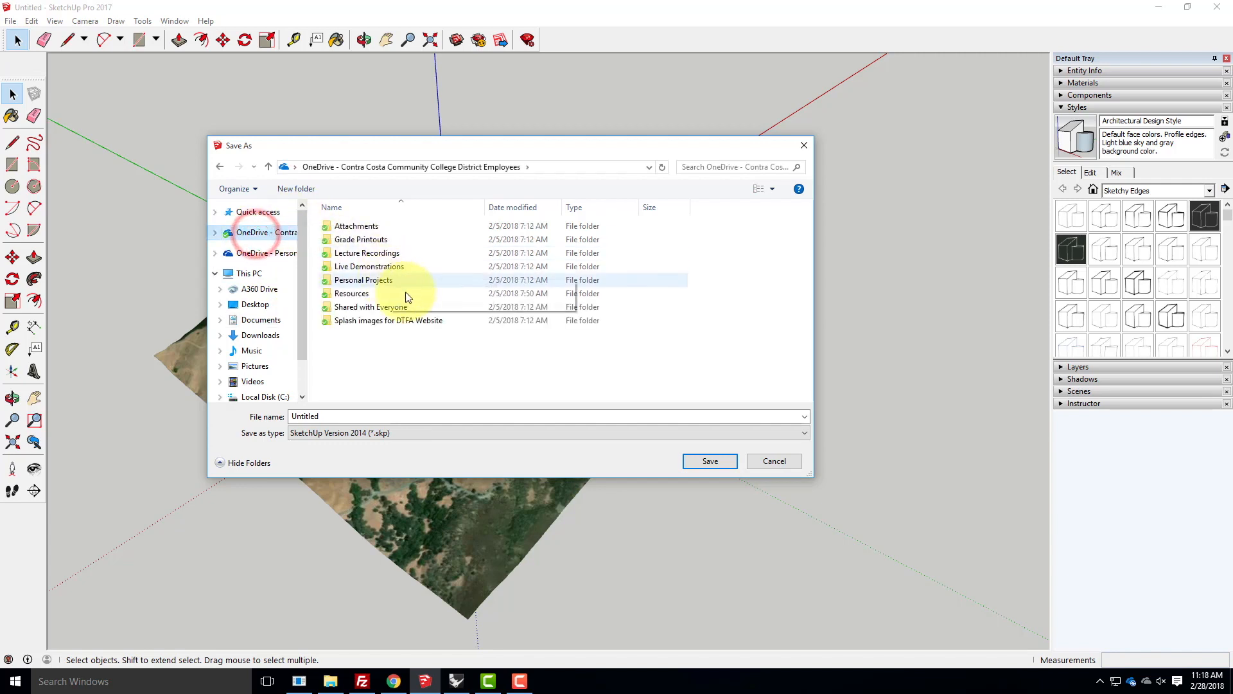
{"action": "double_click", "coordinate": [365, 266]}
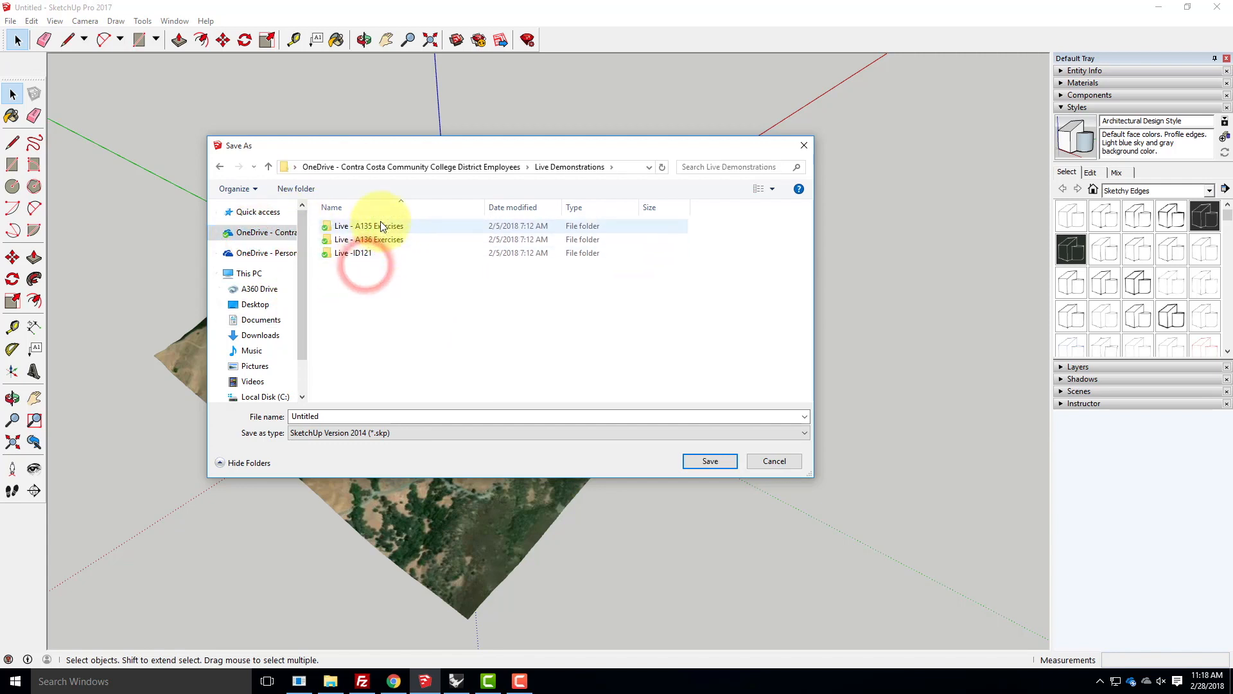
{"action": "left_click", "coordinate": [380, 239]}
{"action": "double_click", "coordinate": [380, 239]}
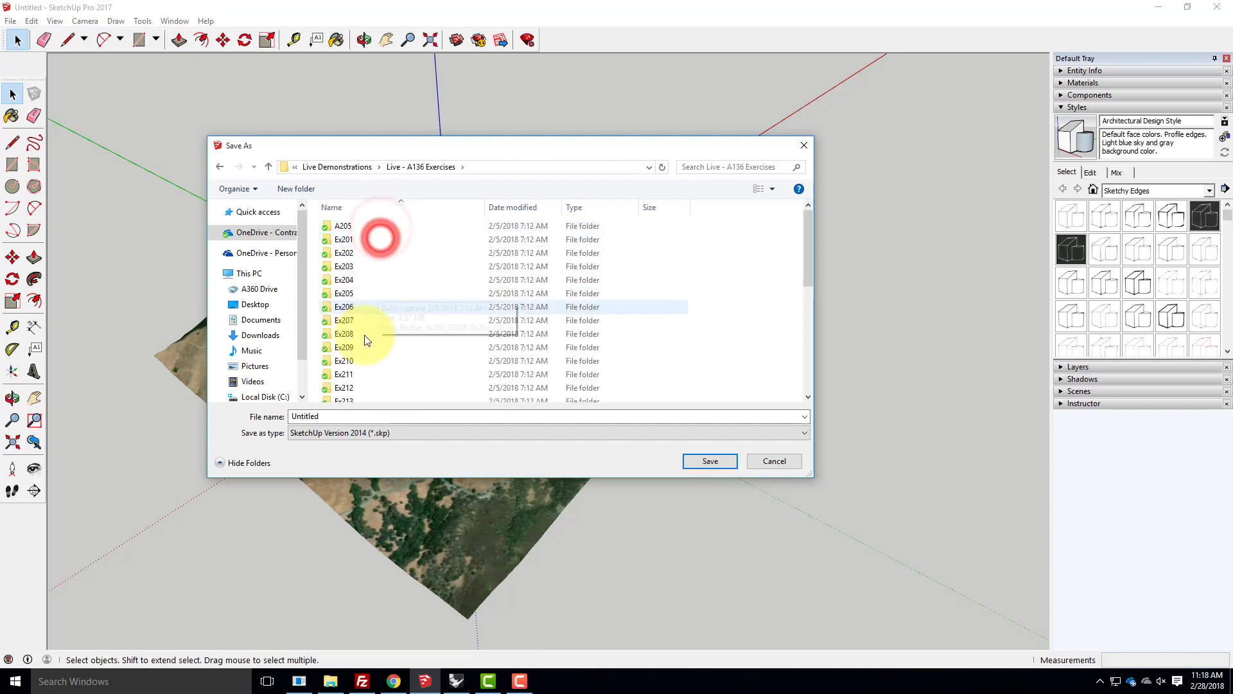
{"action": "left_click", "coordinate": [350, 375]}
{"action": "double_click", "coordinate": [350, 378]}
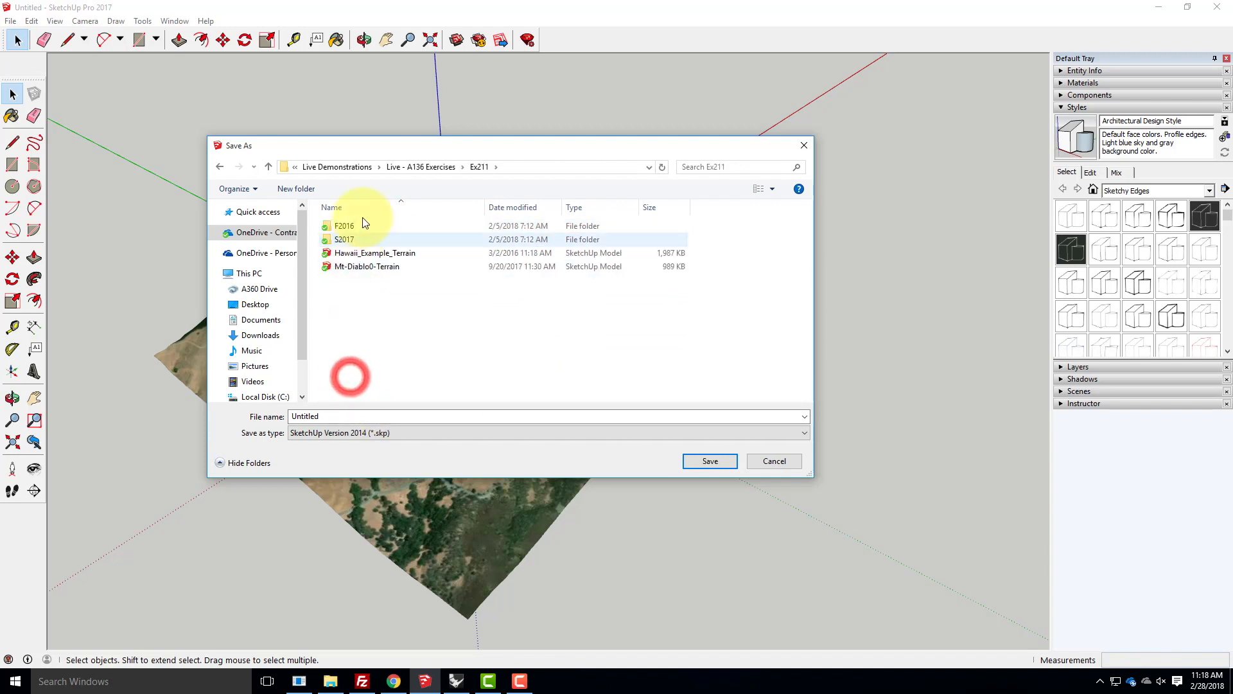
- Create a new folder named S2018 inside the Ex211 folder
{"action": "left_click", "coordinate": [293, 190]}
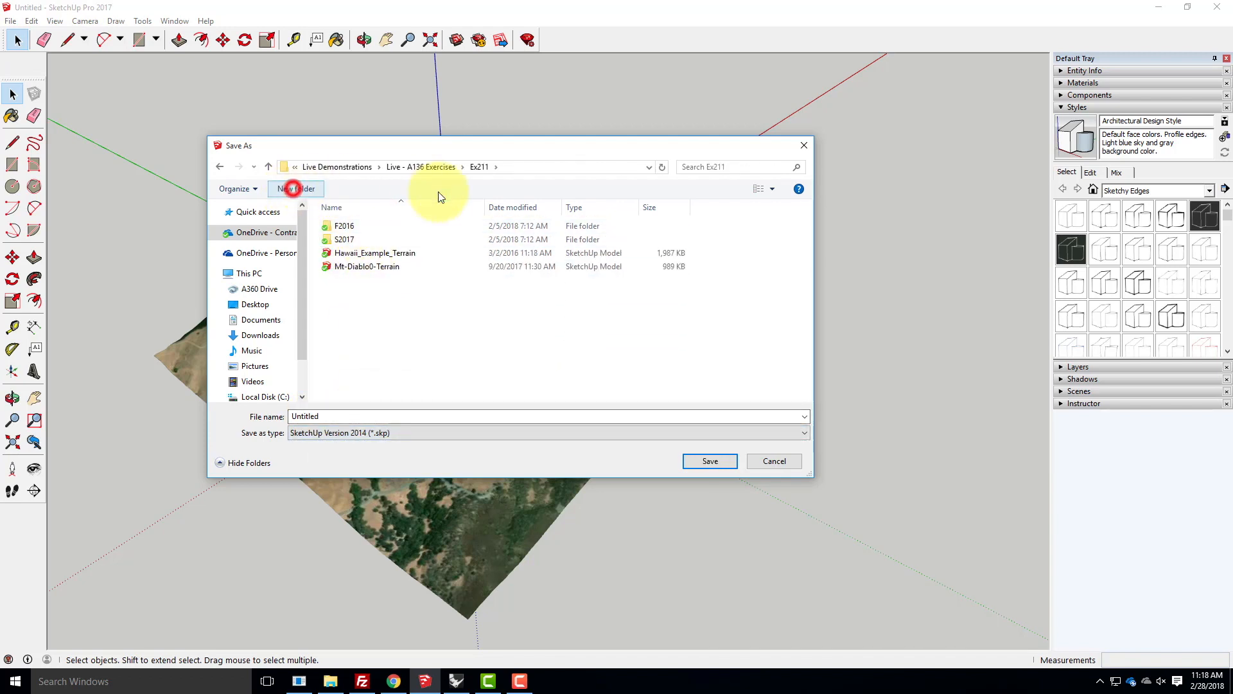
{"action": "type", "text": "S2018"}
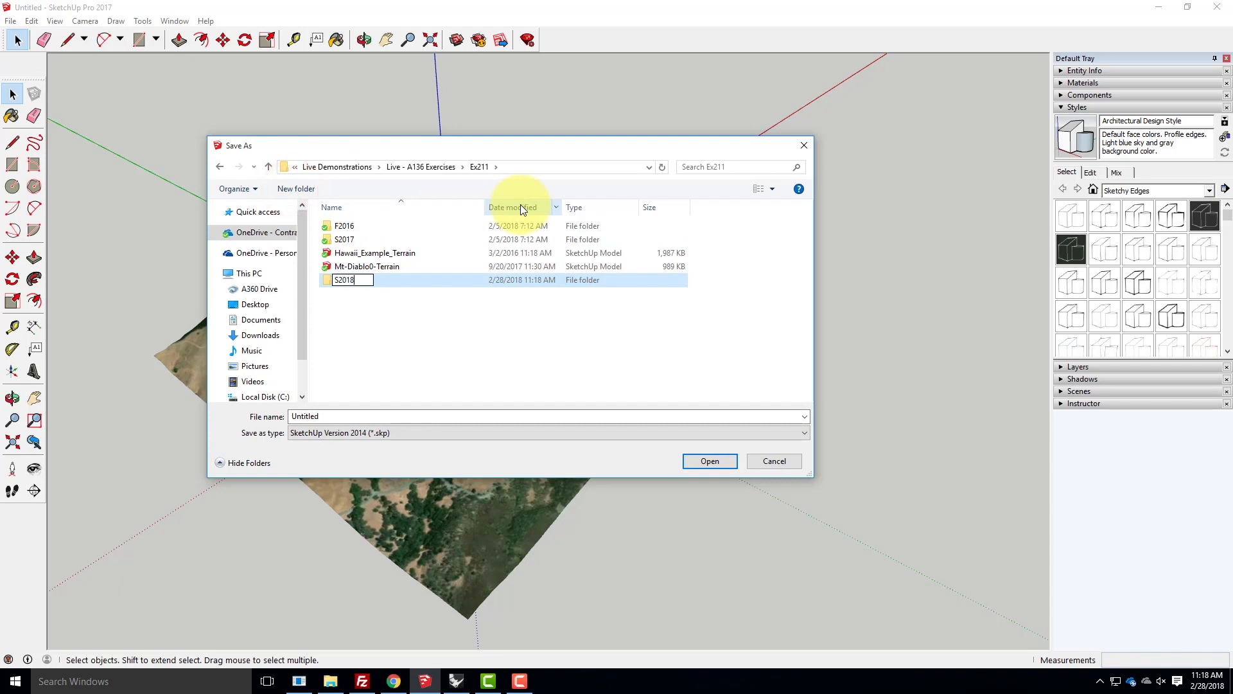
{"action": "key", "text": "Return"}
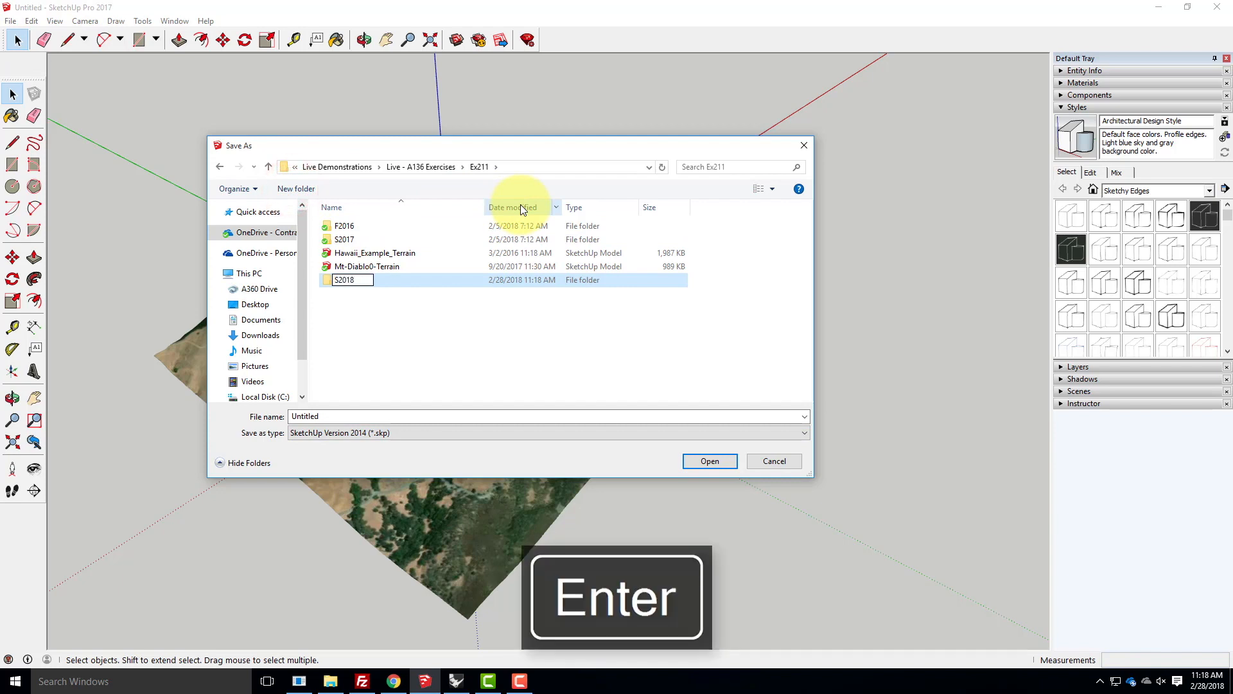
- Decline replacing the existing terrain file in Ex211 and save the model as Mt-Diablo0-Terrain in the S2018 folder
{"action": "double_click", "coordinate": [392, 279]}
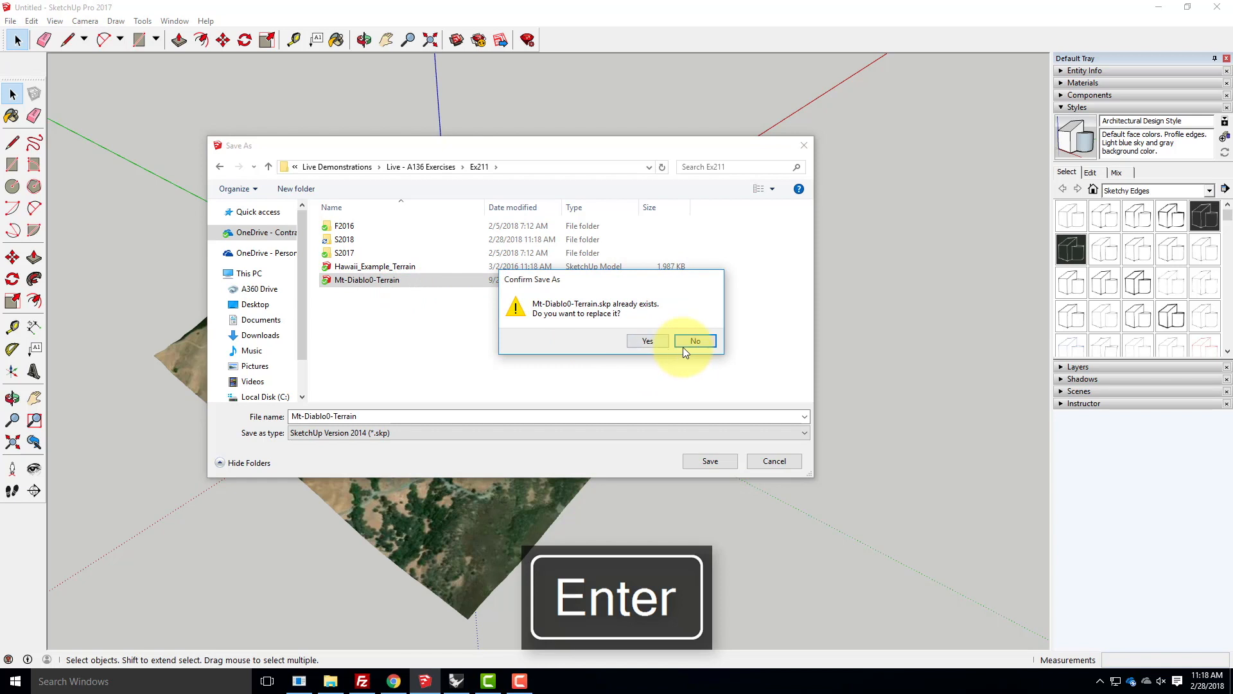
{"action": "left_click", "coordinate": [710, 346]}
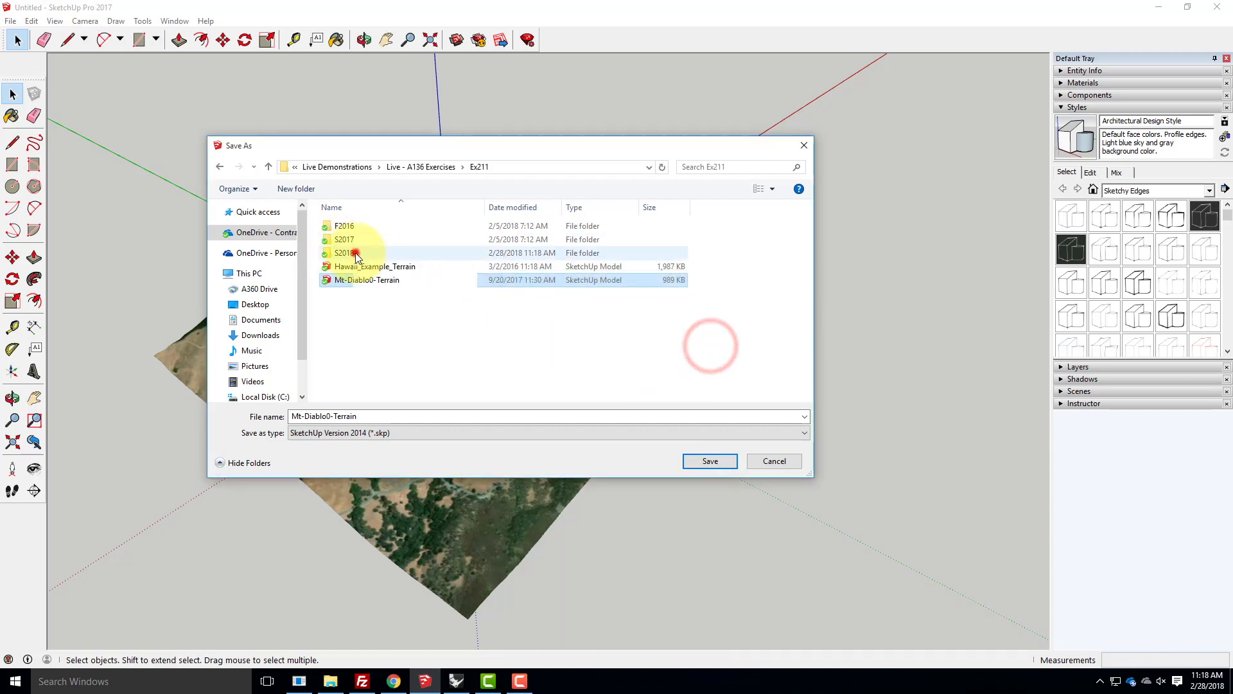
{"action": "double_click", "coordinate": [350, 253]}
{"action": "left_click", "coordinate": [372, 416]}
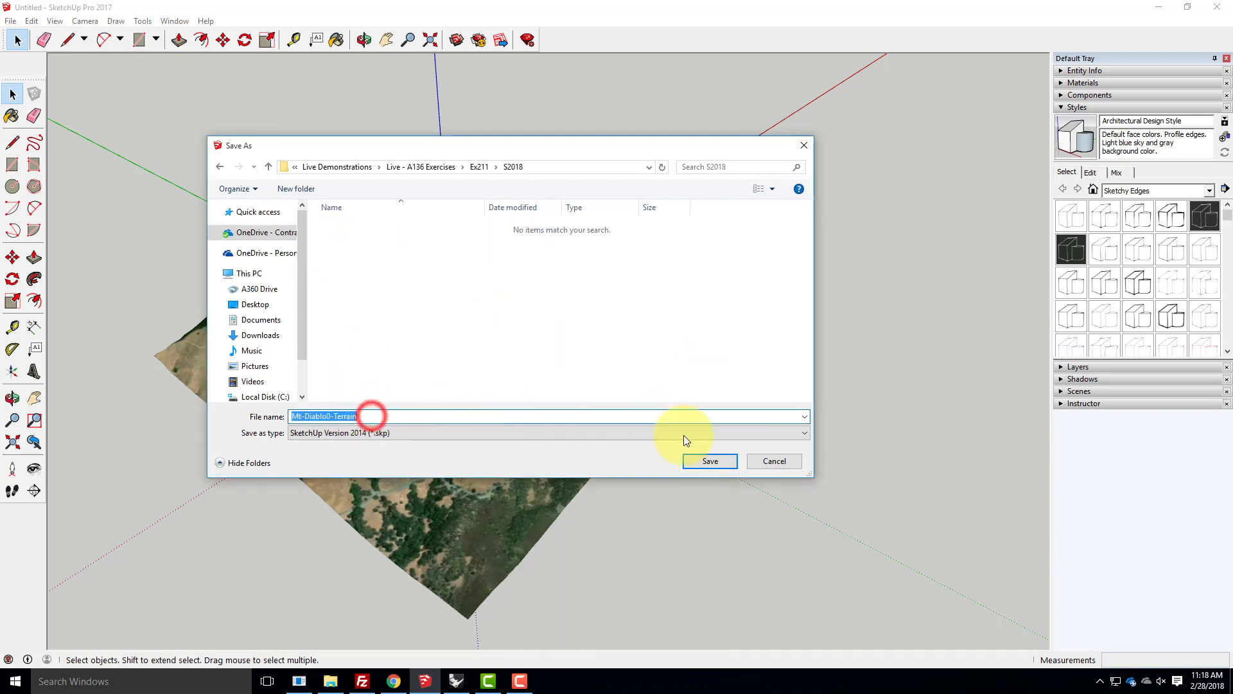
{"action": "left_click", "coordinate": [715, 464]}
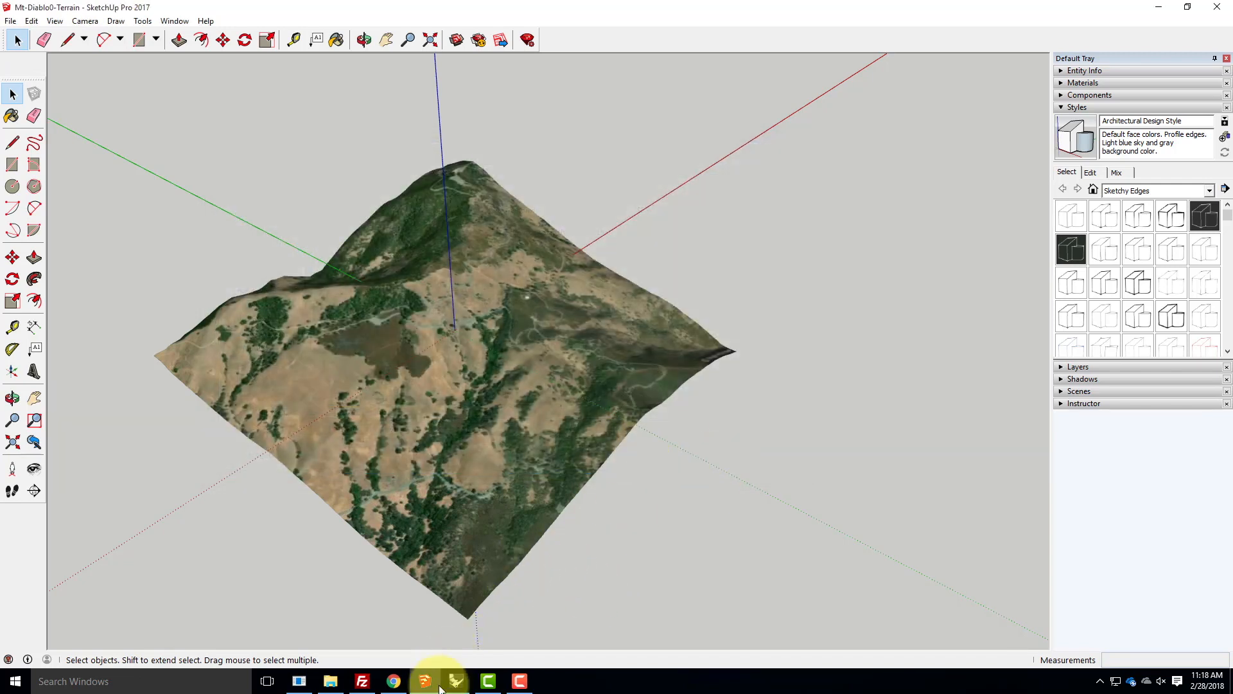
- Switch to Rhinoceros, start a file import and browse to Live - A136 Exercises > Ex211 > S2018
{"action": "mouse_move", "coordinate": [456, 687]}
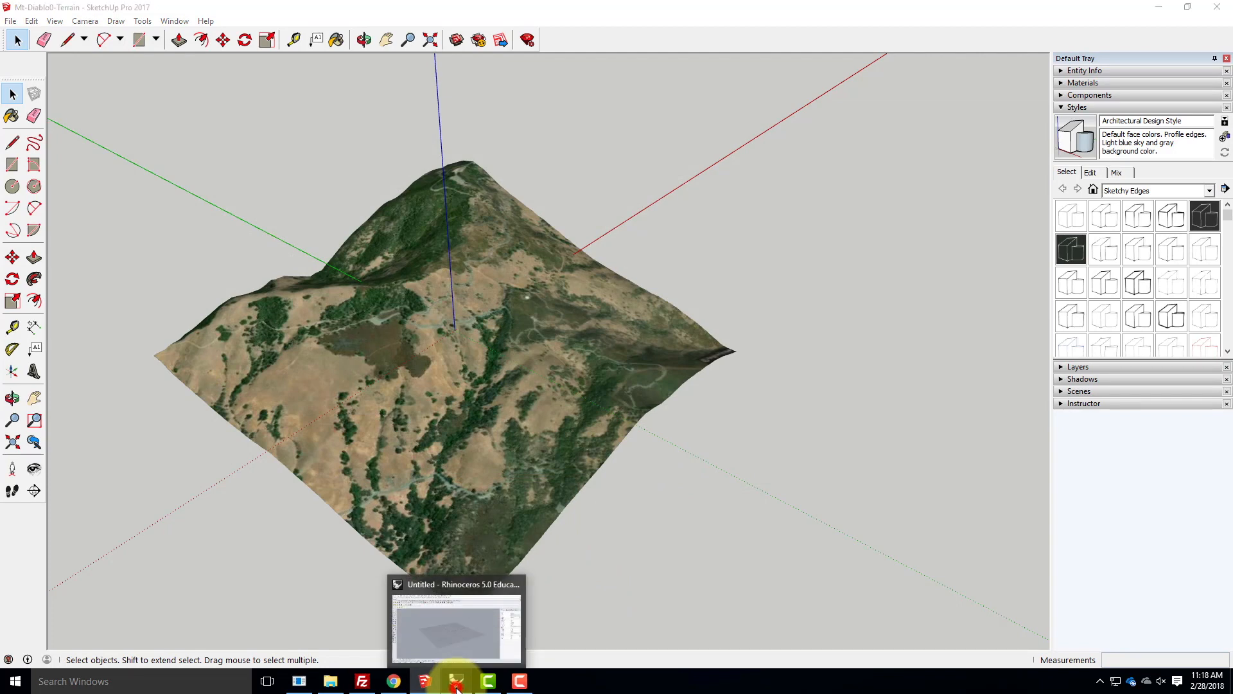
{"action": "left_click", "coordinate": [457, 686]}
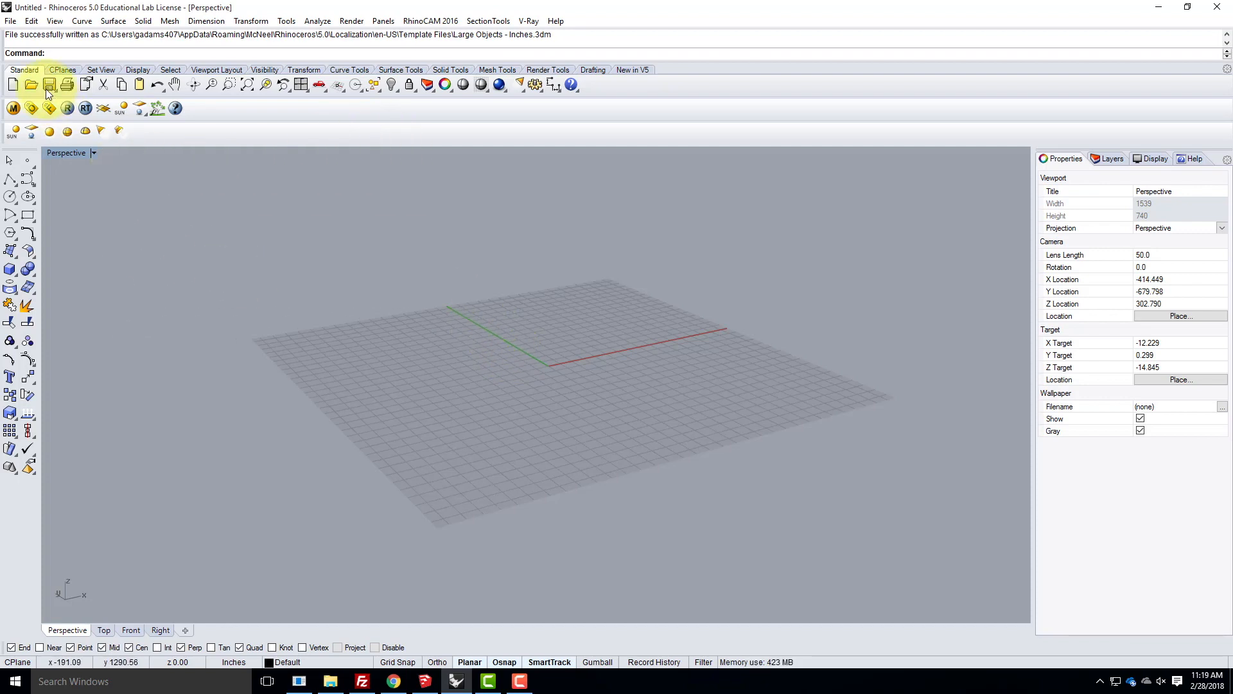
{"action": "left_click", "coordinate": [10, 20]}
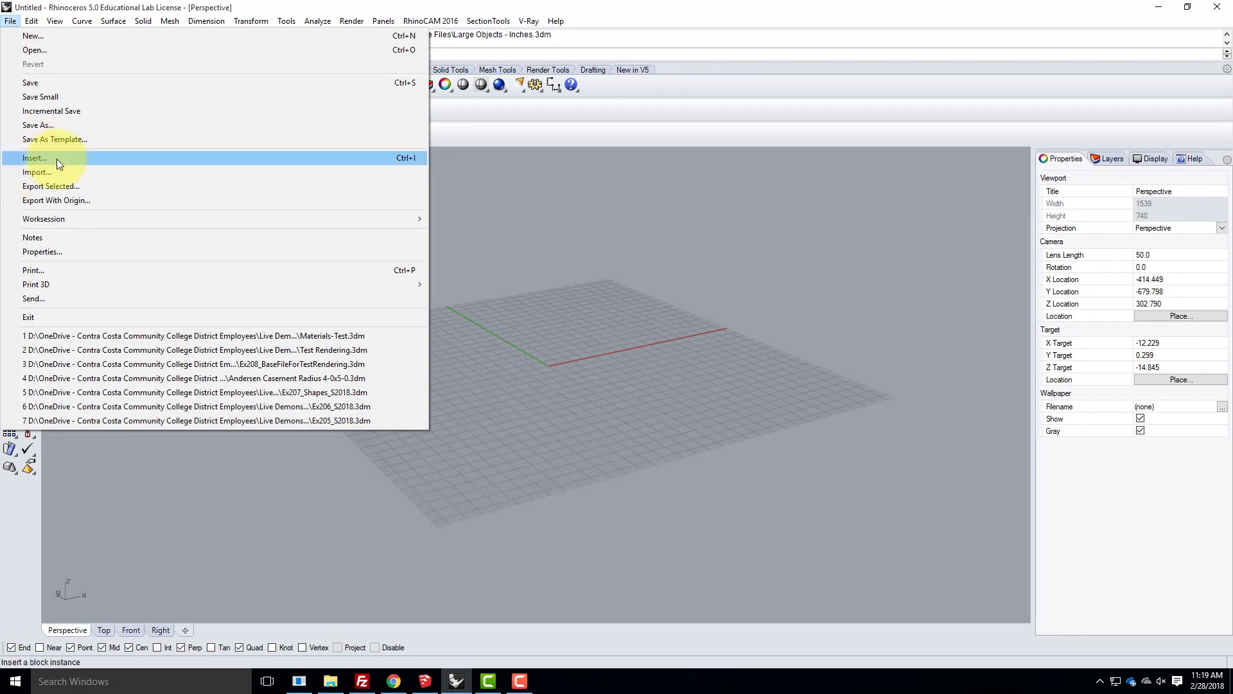
{"action": "left_click", "coordinate": [27, 173]}
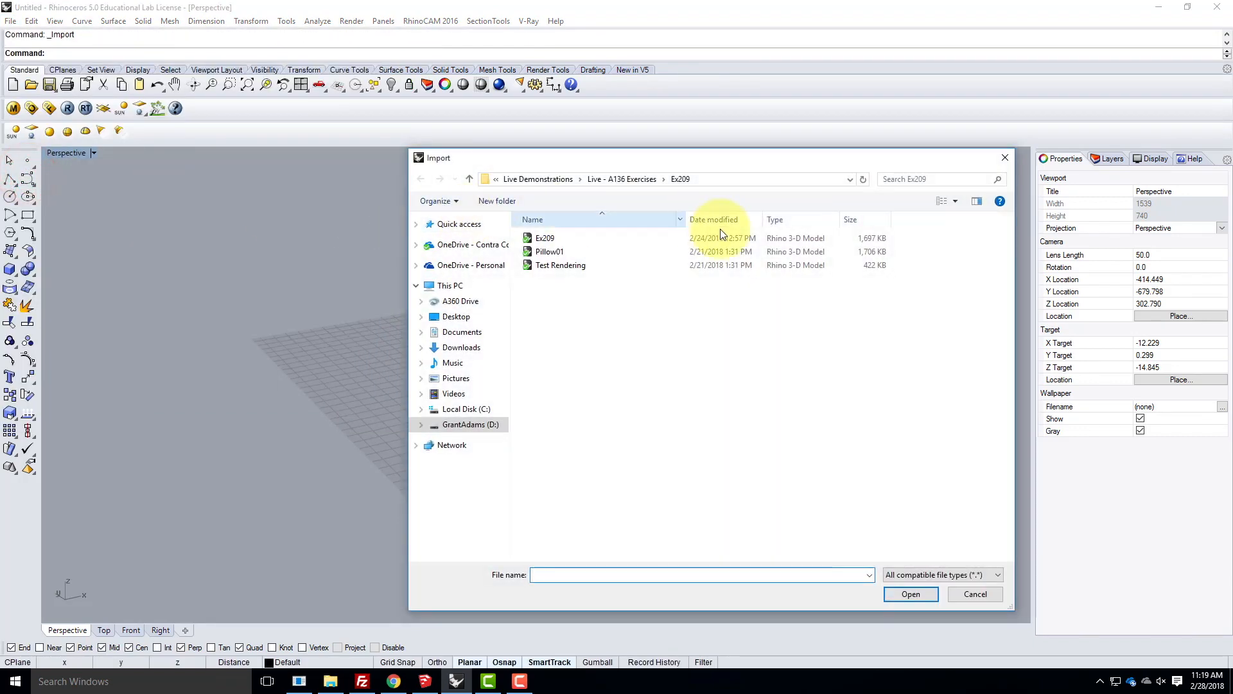
{"action": "left_click", "coordinate": [626, 179]}
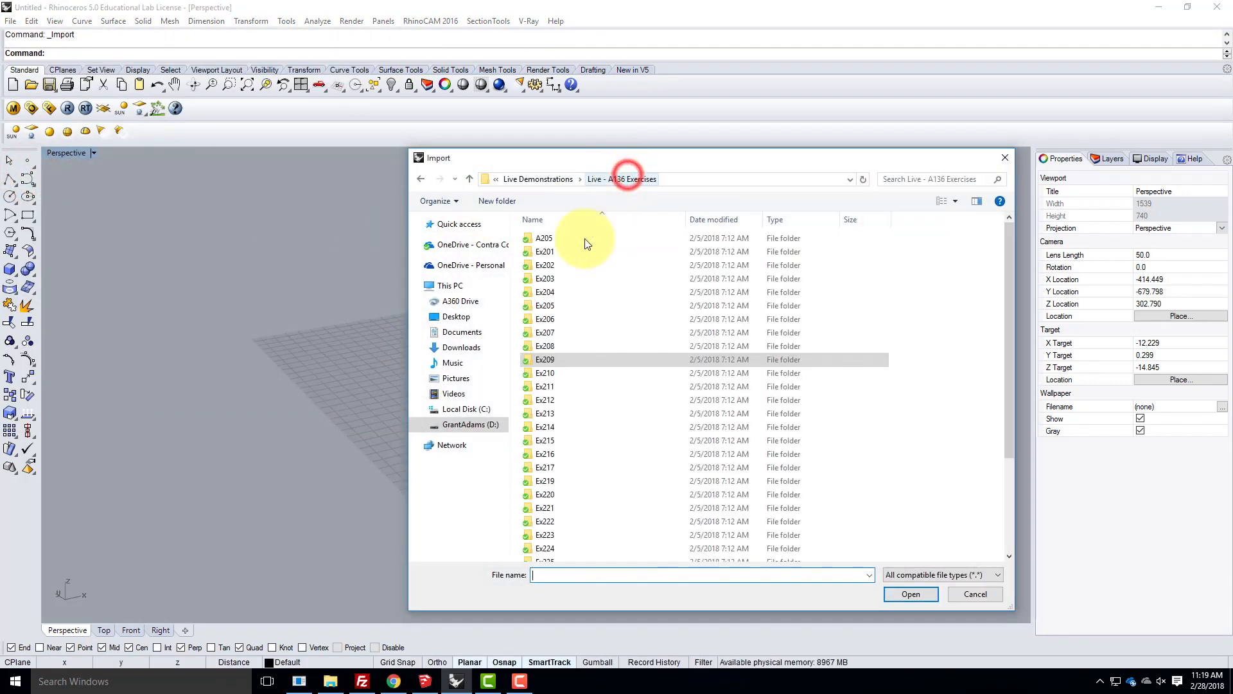
{"action": "double_click", "coordinate": [549, 386]}
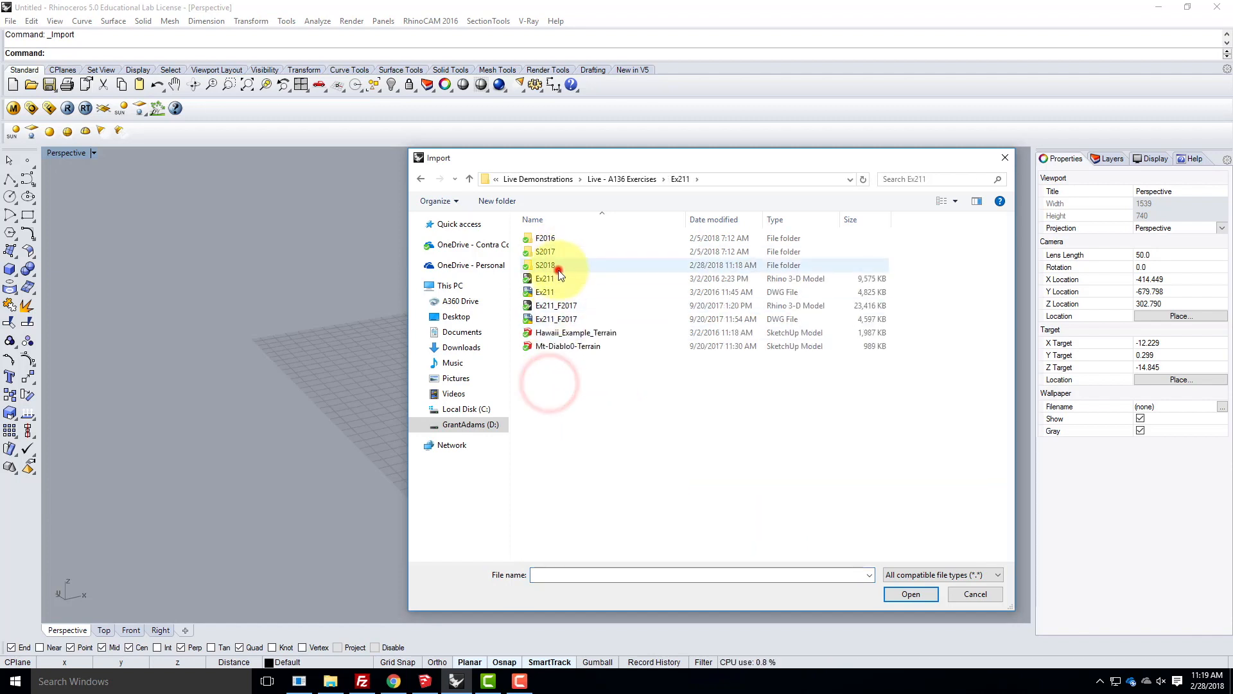
{"action": "double_click", "coordinate": [558, 266]}
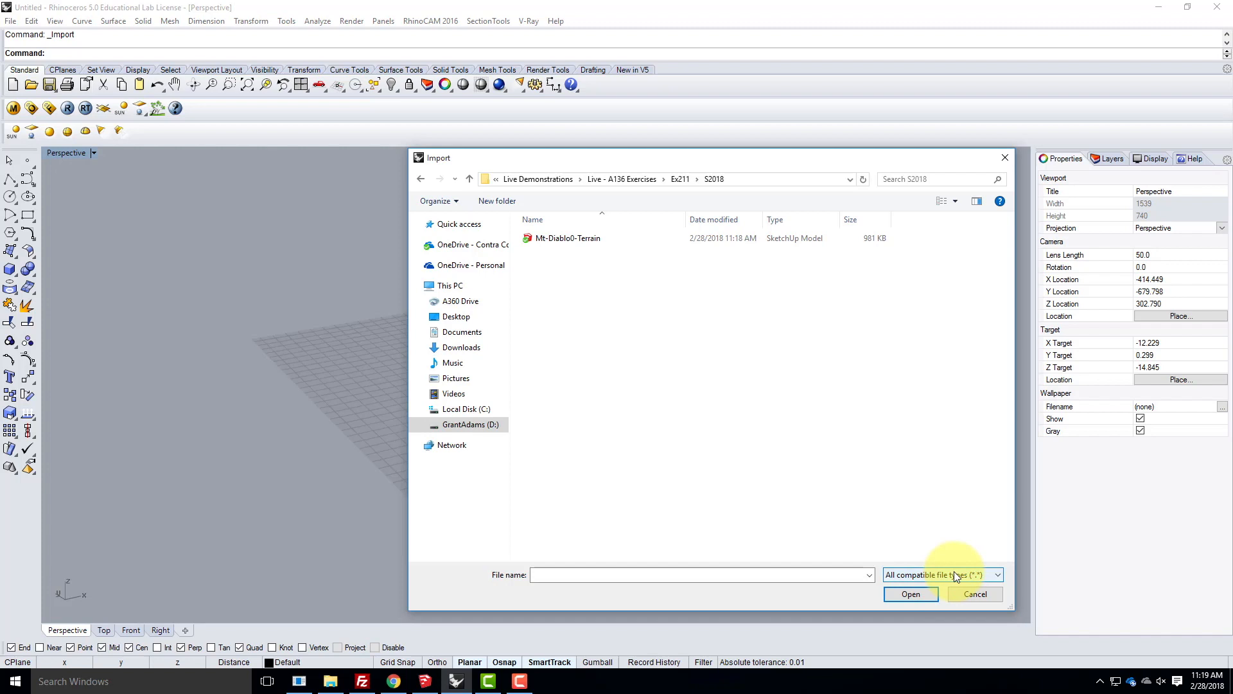
- Try to import the Mt-Diablo0-Terrain SketchUp file with faces as mesh, a 22.5-degree weld angle and embedded textures
{"action": "left_click", "coordinate": [566, 239]}
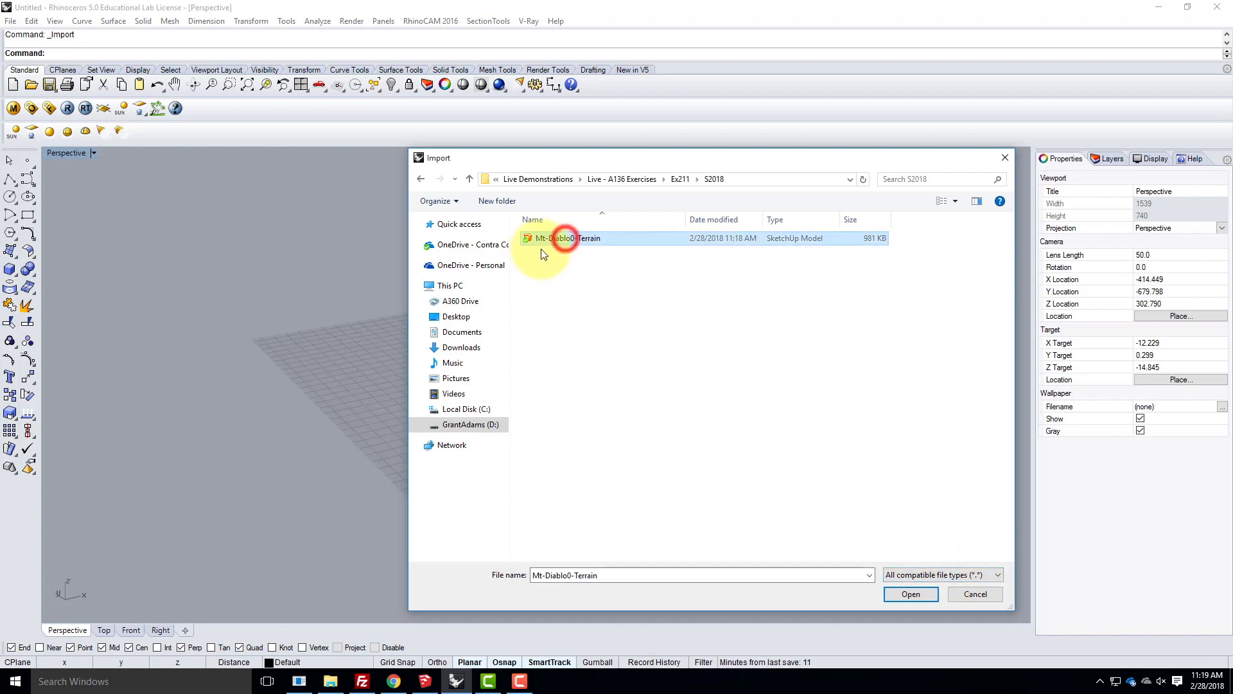
{"action": "left_click", "coordinate": [911, 594]}
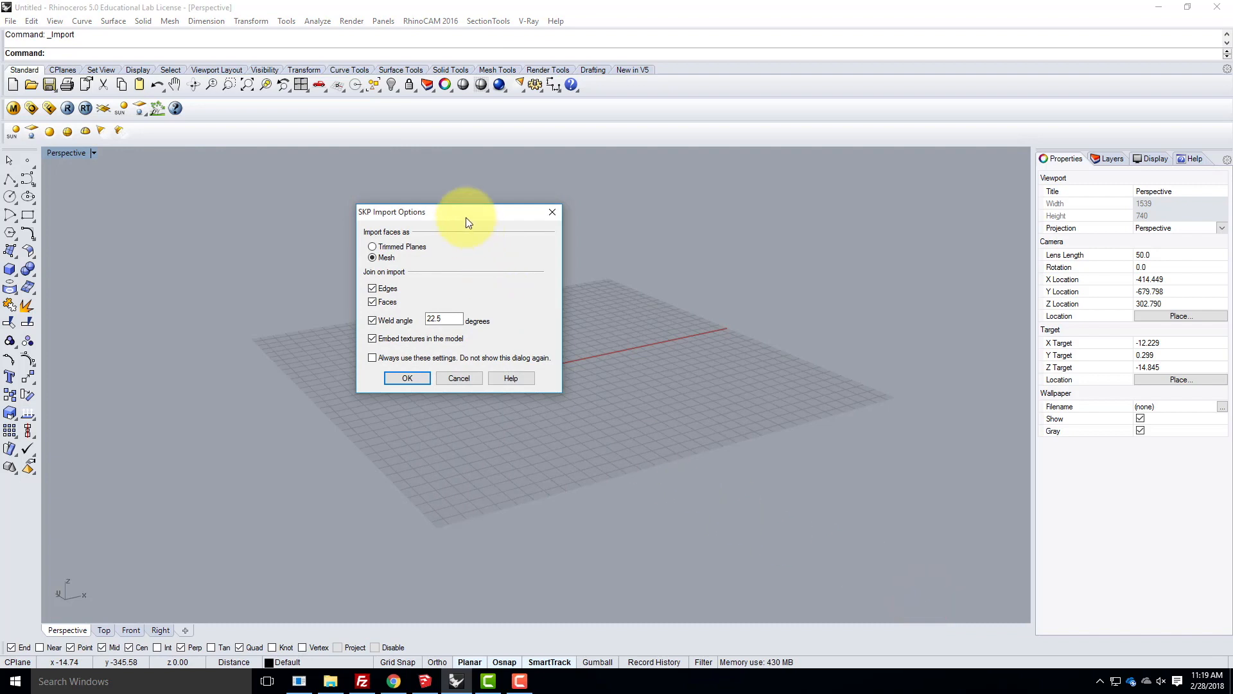
{"action": "left_click_drag", "start_coordinate": [465, 220], "coordinate": [391, 221]}
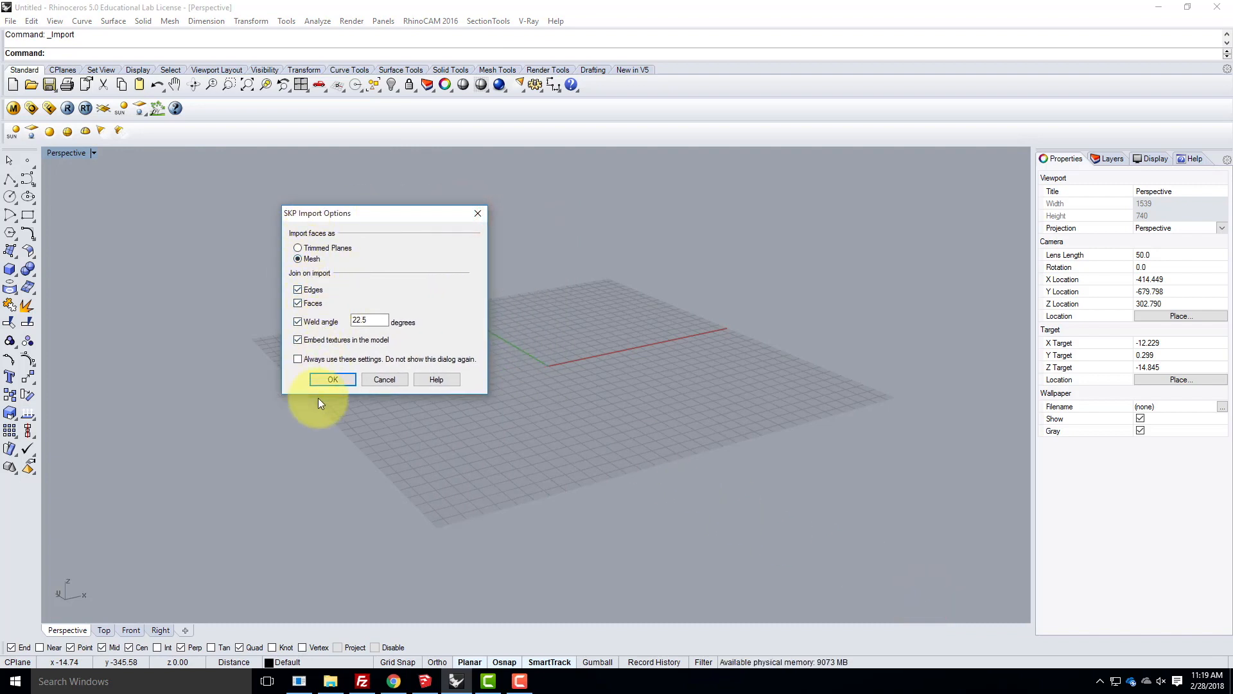
{"action": "left_click", "coordinate": [337, 380]}
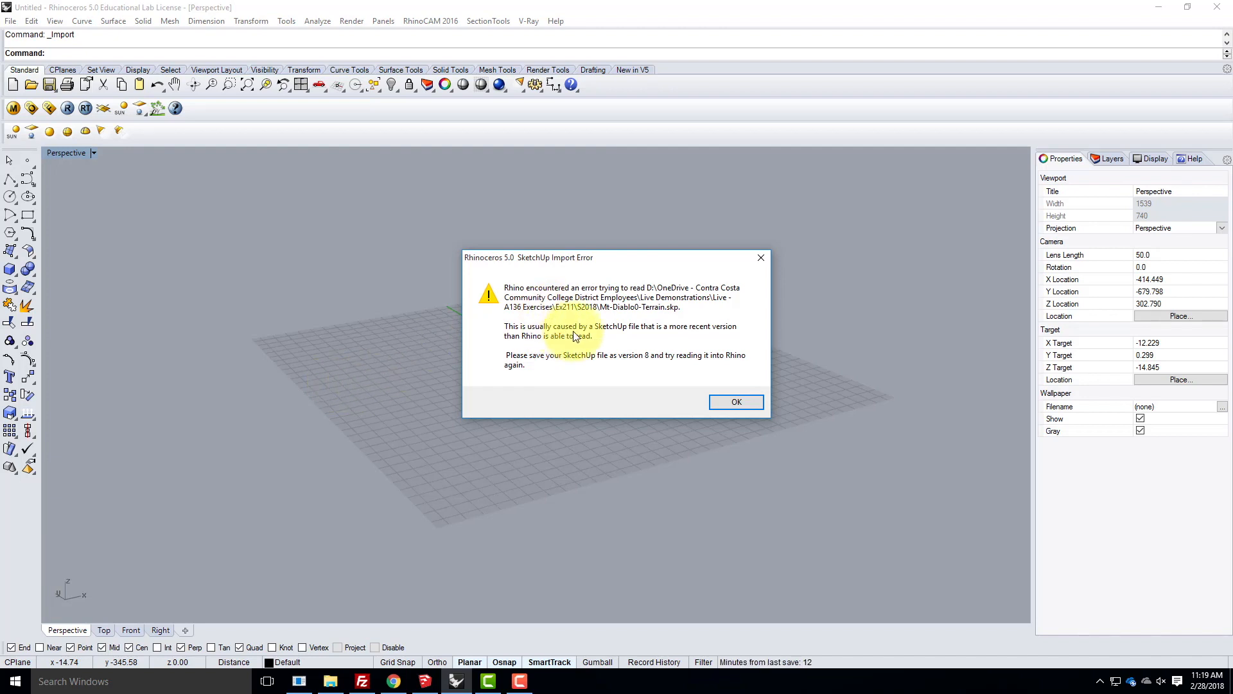
{"action": "left_click", "coordinate": [744, 403]}
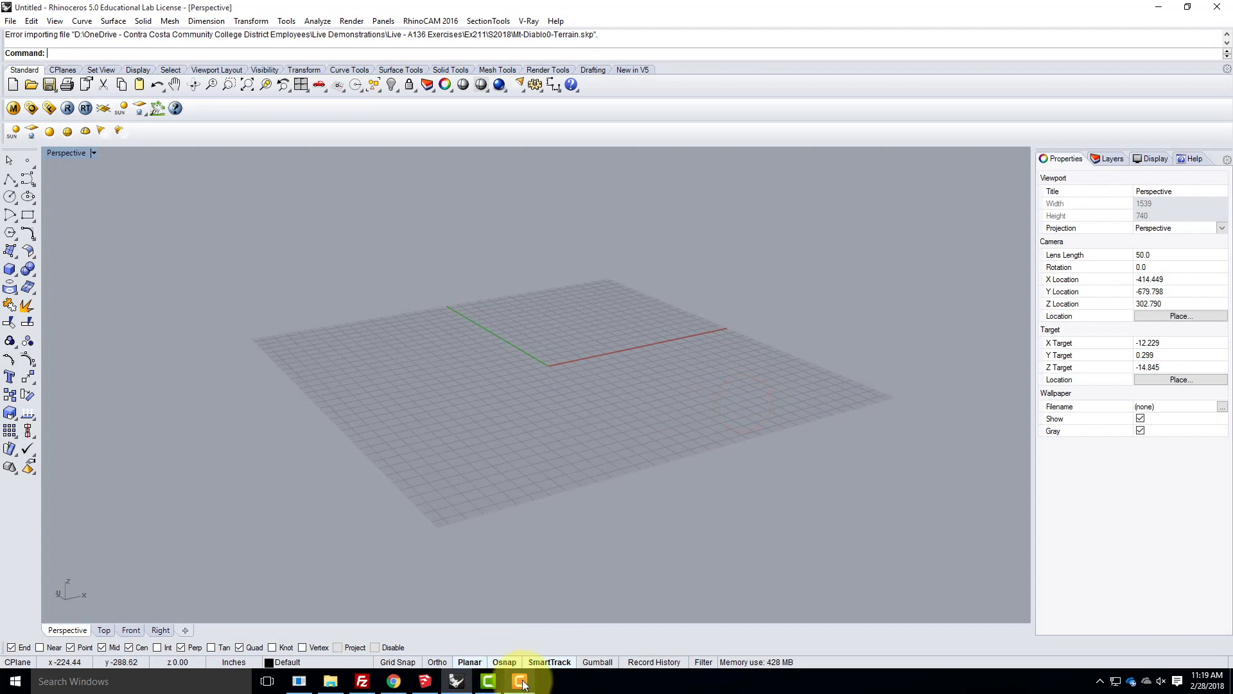
- Switch to SketchUp and save the model over Mt-Diablo0-Terrain in the S2018 folder as SketchUp Version 2013 (*.skp)
{"action": "mouse_move", "coordinate": [523, 683]}
{"action": "left_click", "coordinate": [424, 681]}
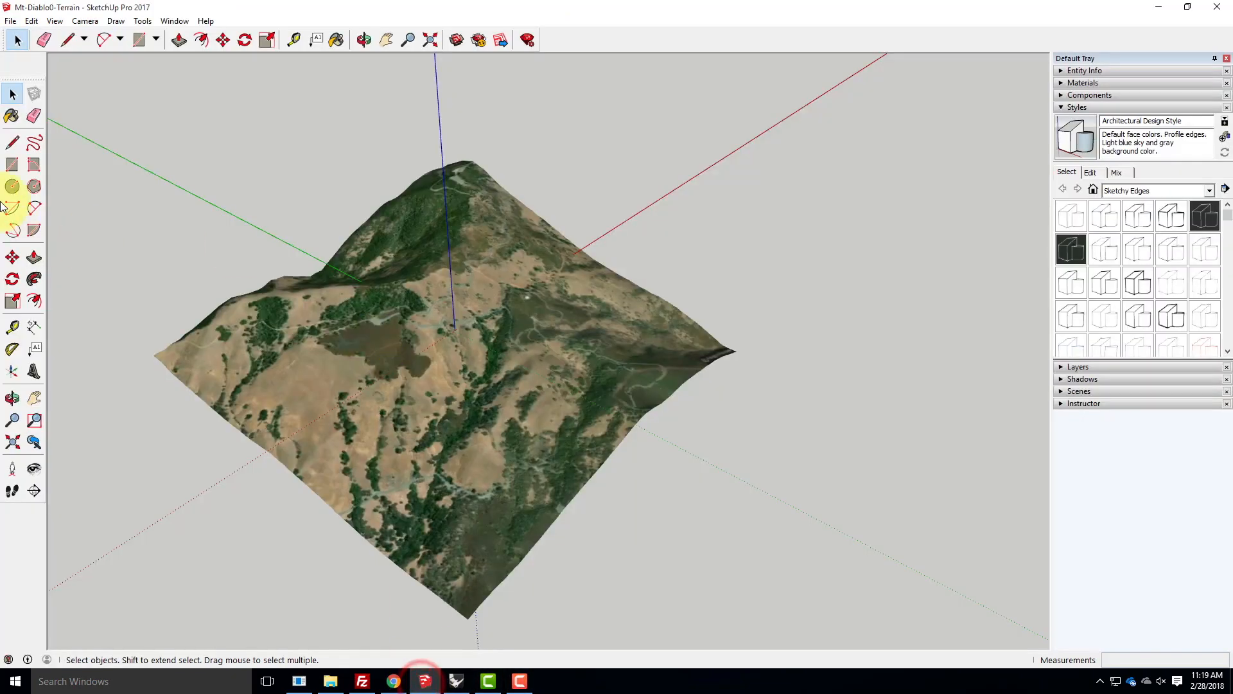
{"action": "left_click", "coordinate": [10, 21]}
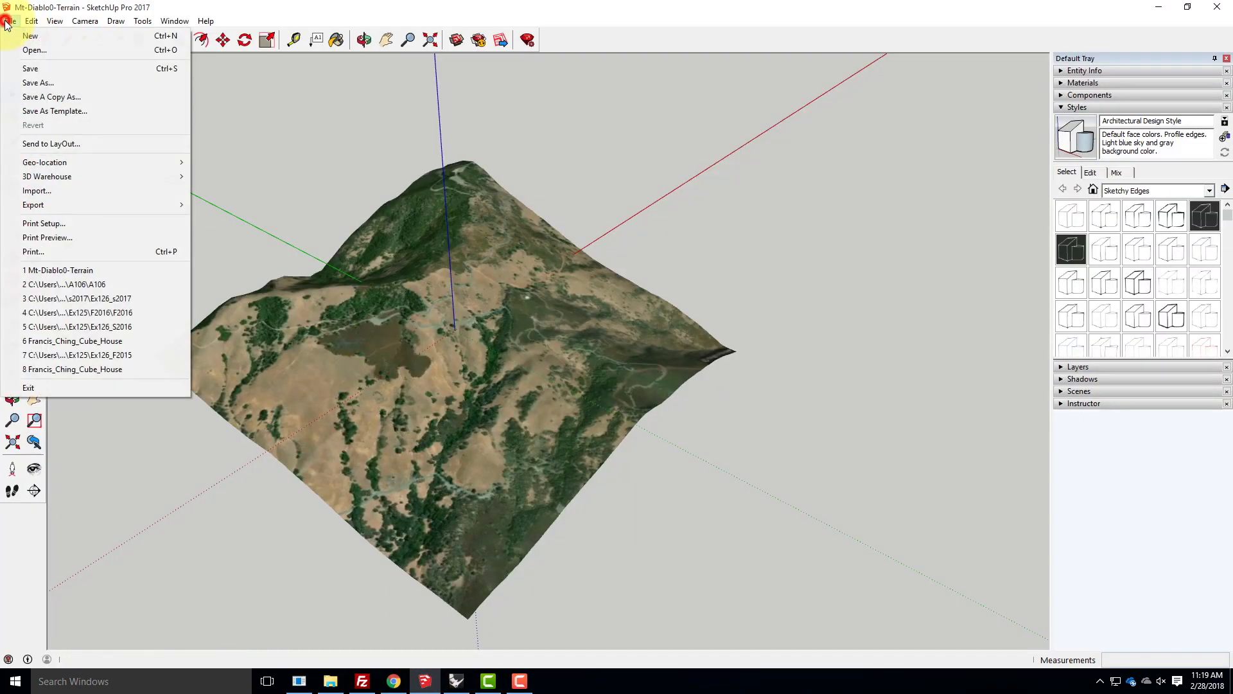
{"action": "left_click", "coordinate": [23, 83]}
{"action": "left_click", "coordinate": [380, 226]}
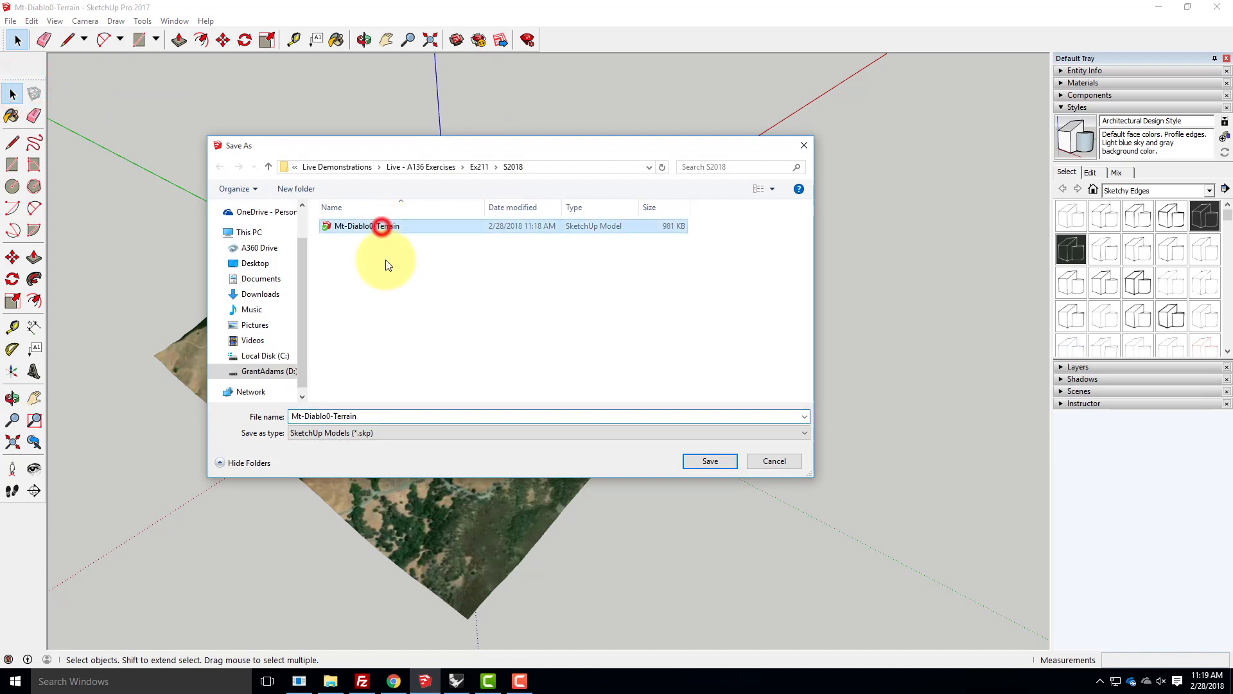
{"action": "left_click", "coordinate": [376, 432]}
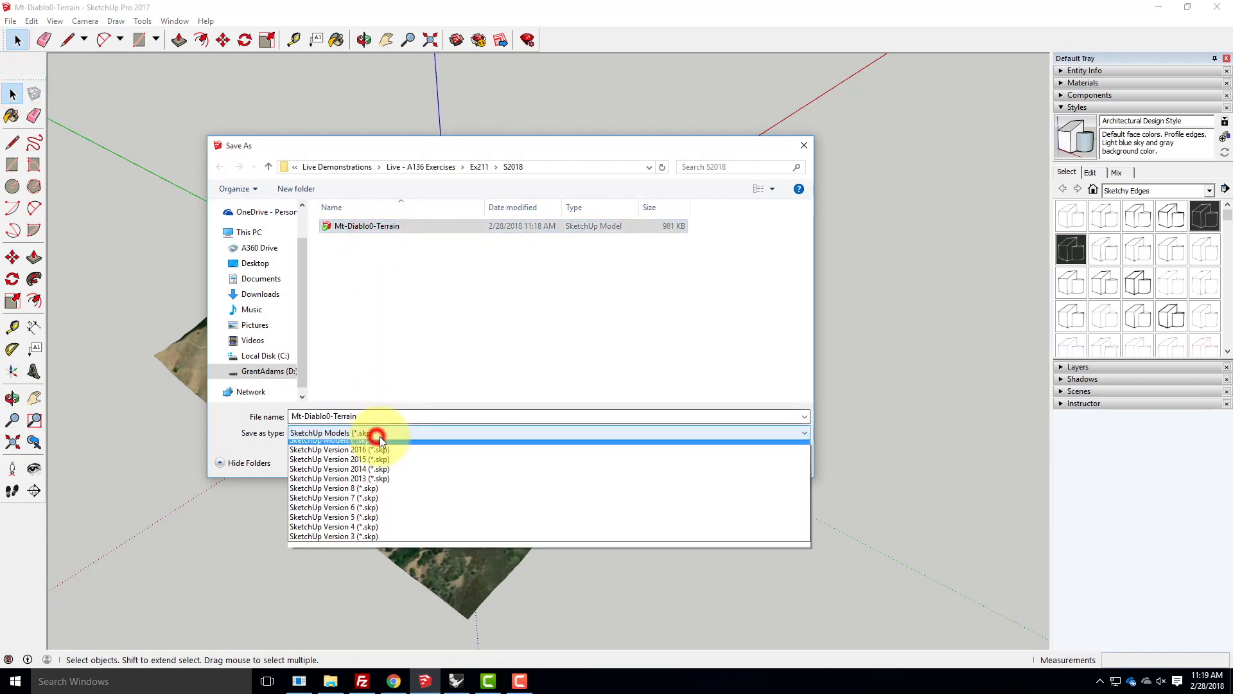
{"action": "left_click", "coordinate": [363, 485]}
{"action": "left_click", "coordinate": [703, 462]}
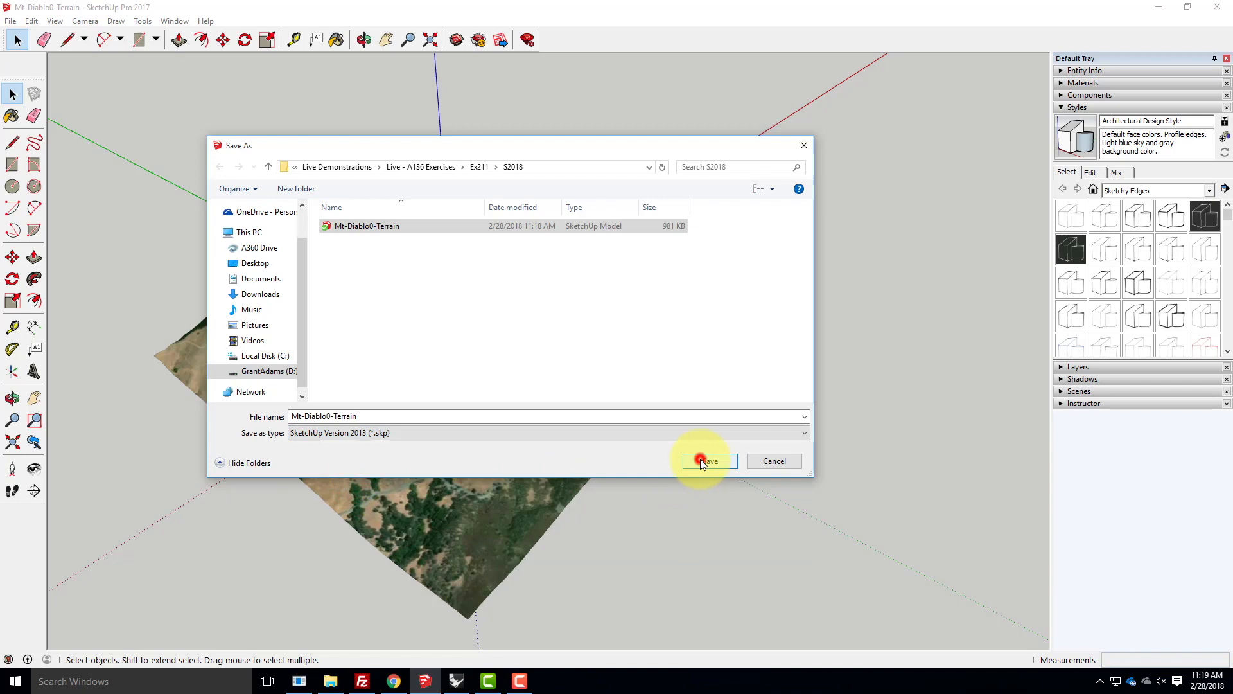
{"action": "left_click", "coordinate": [647, 342]}
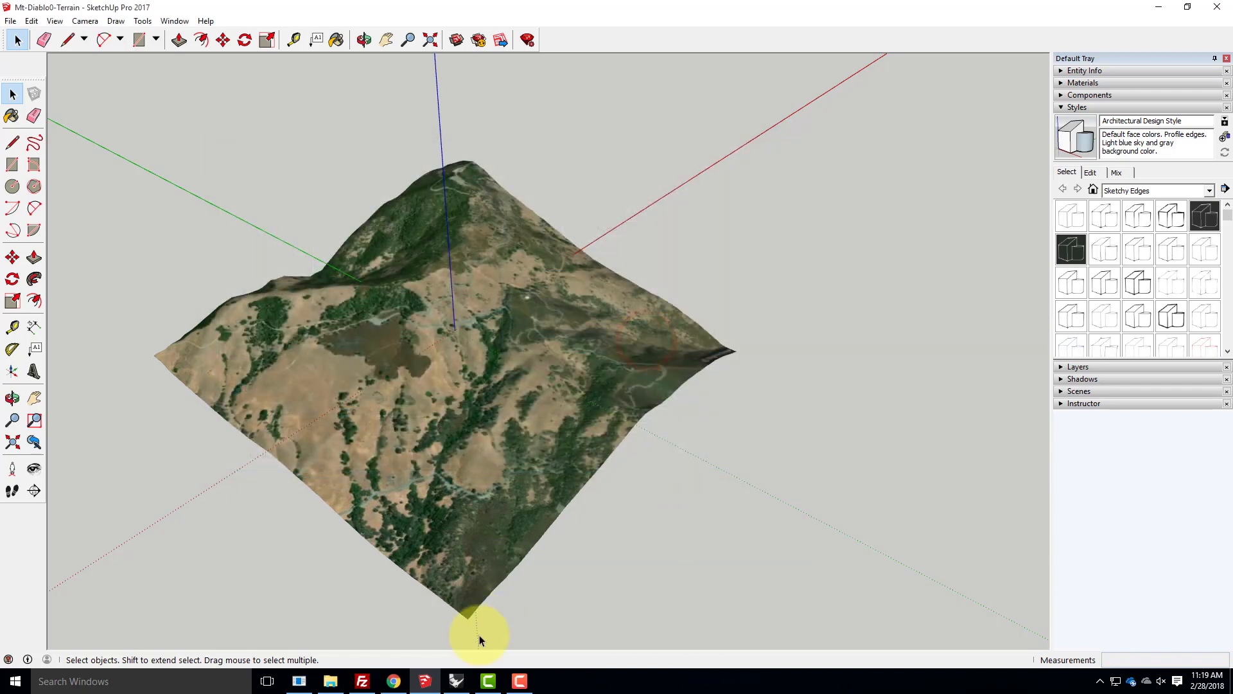
- Switch to Rhinoceros and import the Mt-Diablo0-Terrain file as mesh with a 22.5-degree weld angle and embedded textures
{"action": "left_click", "coordinate": [456, 681]}
{"action": "left_click", "coordinate": [9, 21]}
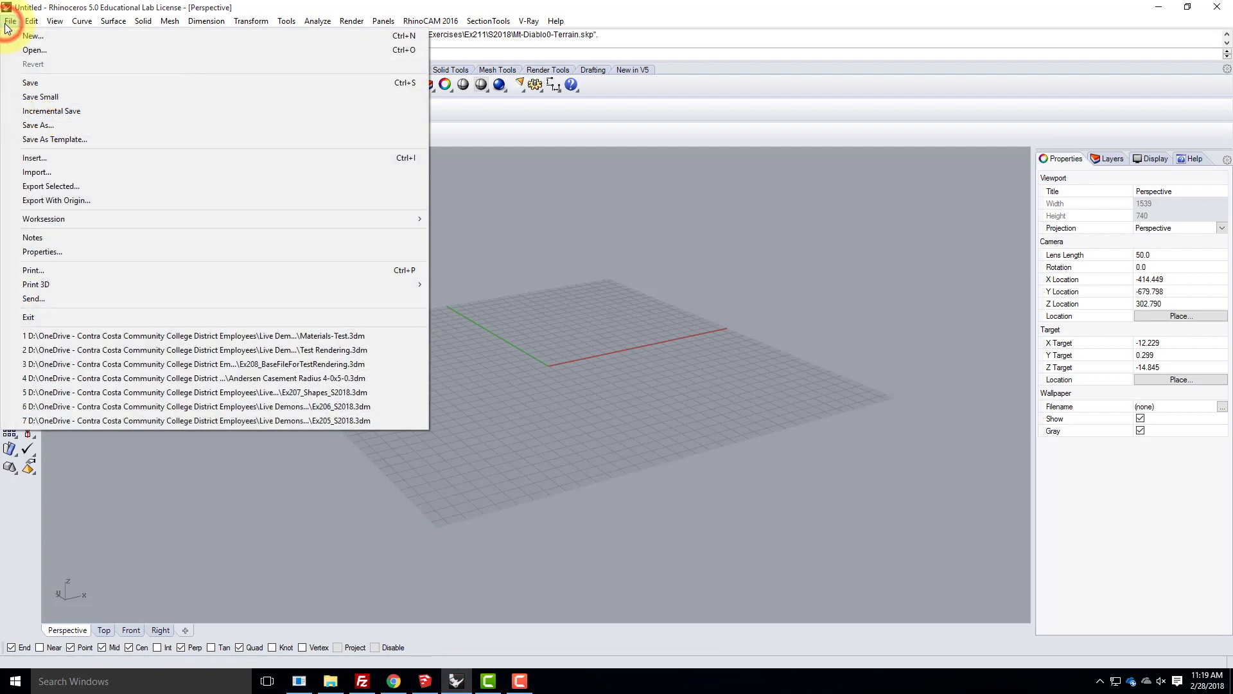
{"action": "left_click", "coordinate": [62, 169]}
{"action": "left_click", "coordinate": [561, 239]}
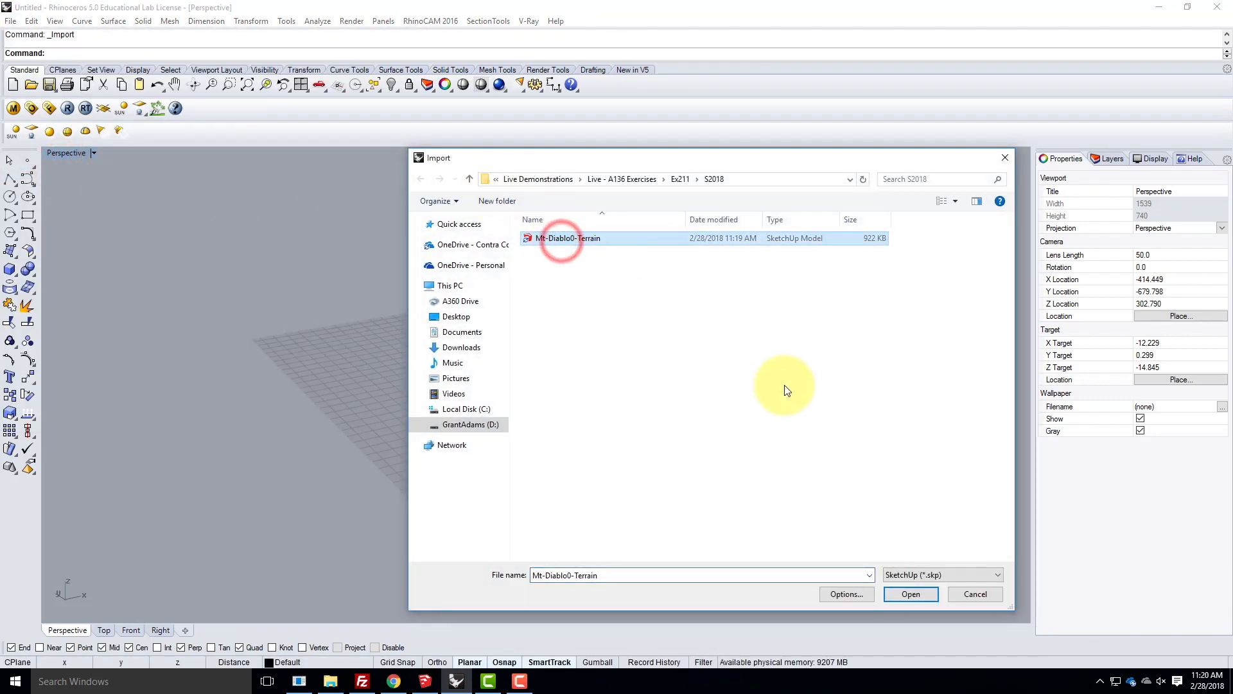
{"action": "left_click", "coordinate": [909, 592]}
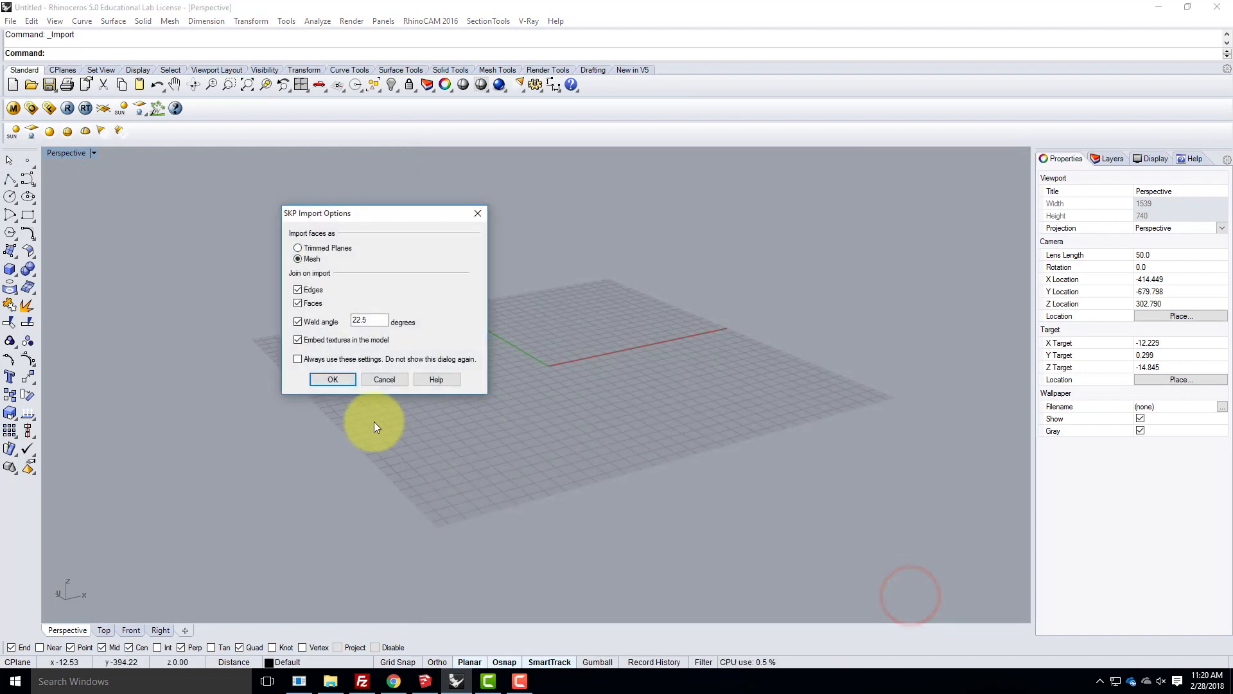
{"action": "left_click", "coordinate": [333, 379]}
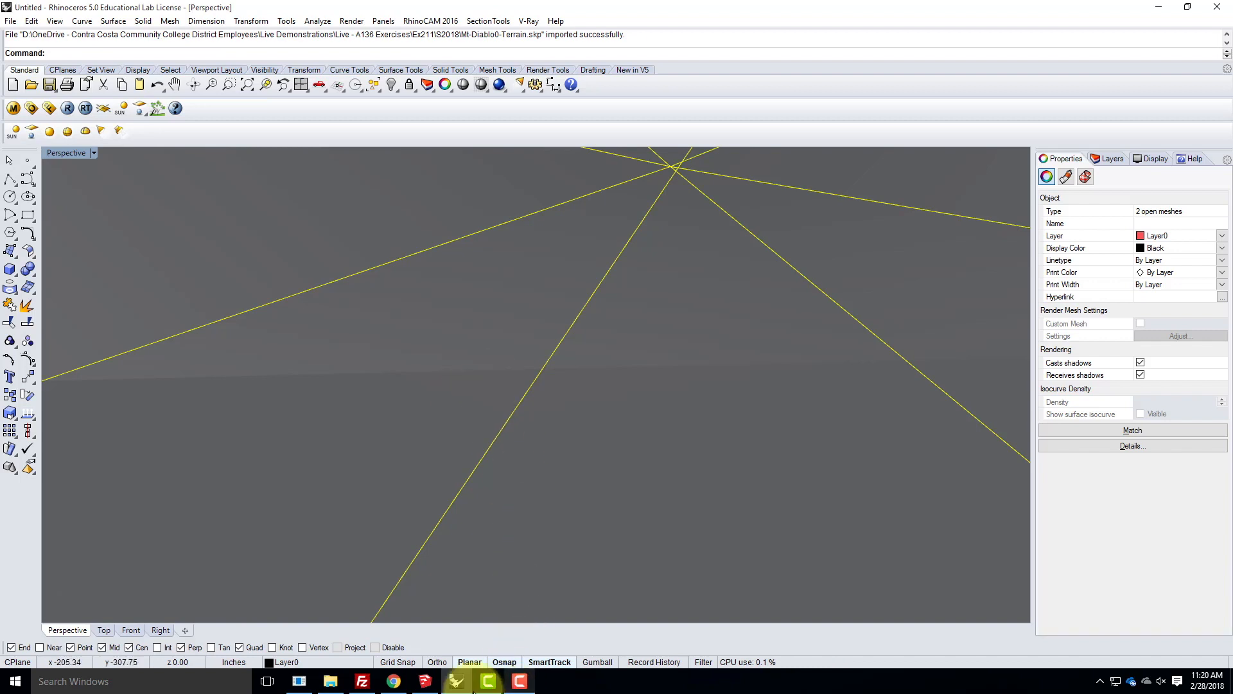
- Switch to SketchUp and review the older SketchUp versions offered as file types for saving the model, without saving
{"action": "left_click", "coordinate": [427, 683]}
{"action": "left_click", "coordinate": [11, 20]}
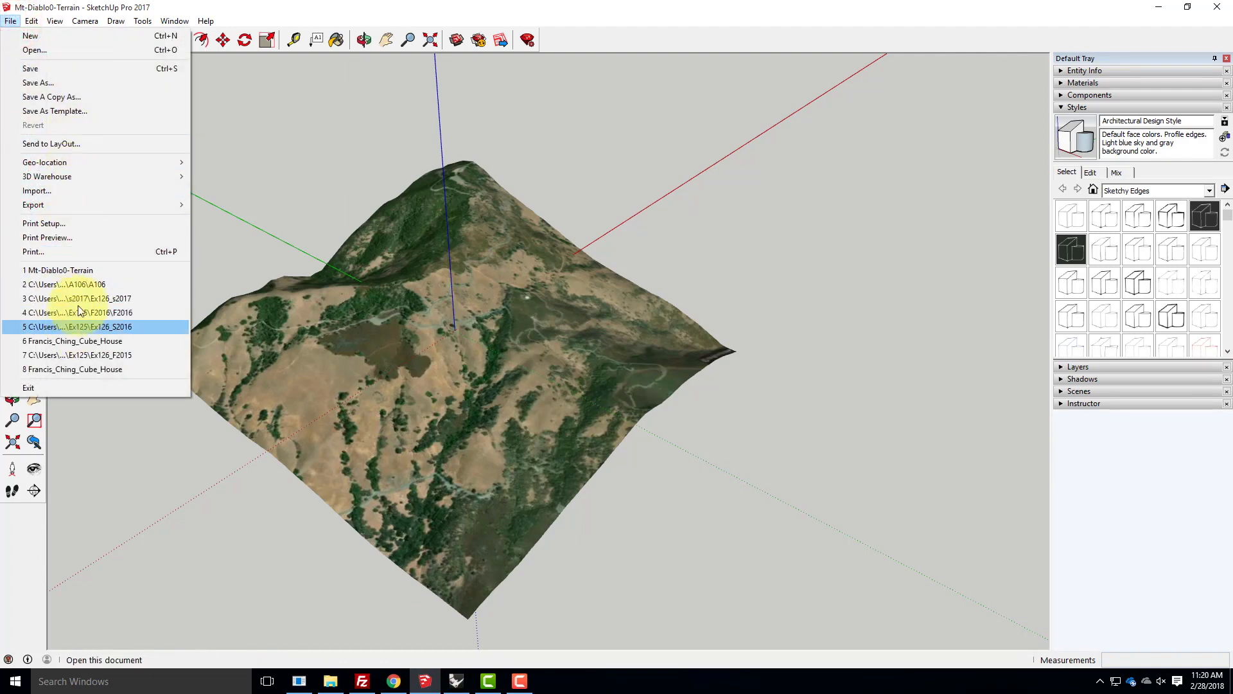
{"action": "left_click", "coordinate": [64, 82]}
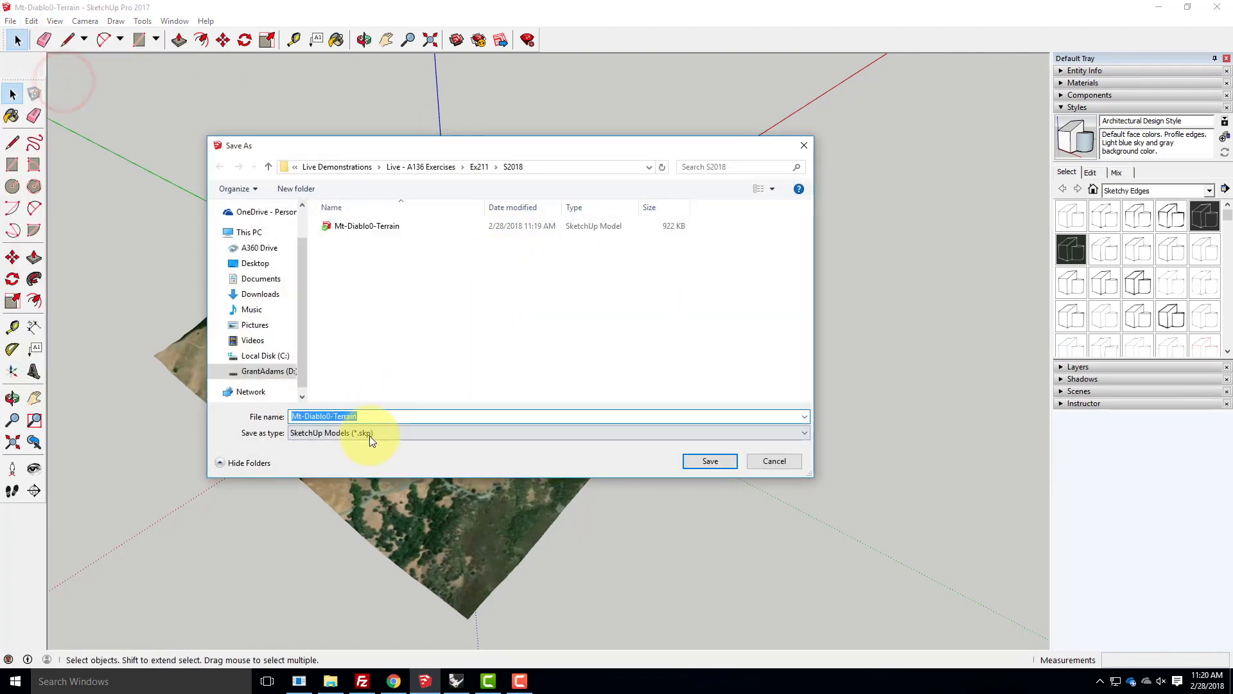
{"action": "left_click", "coordinate": [370, 434]}
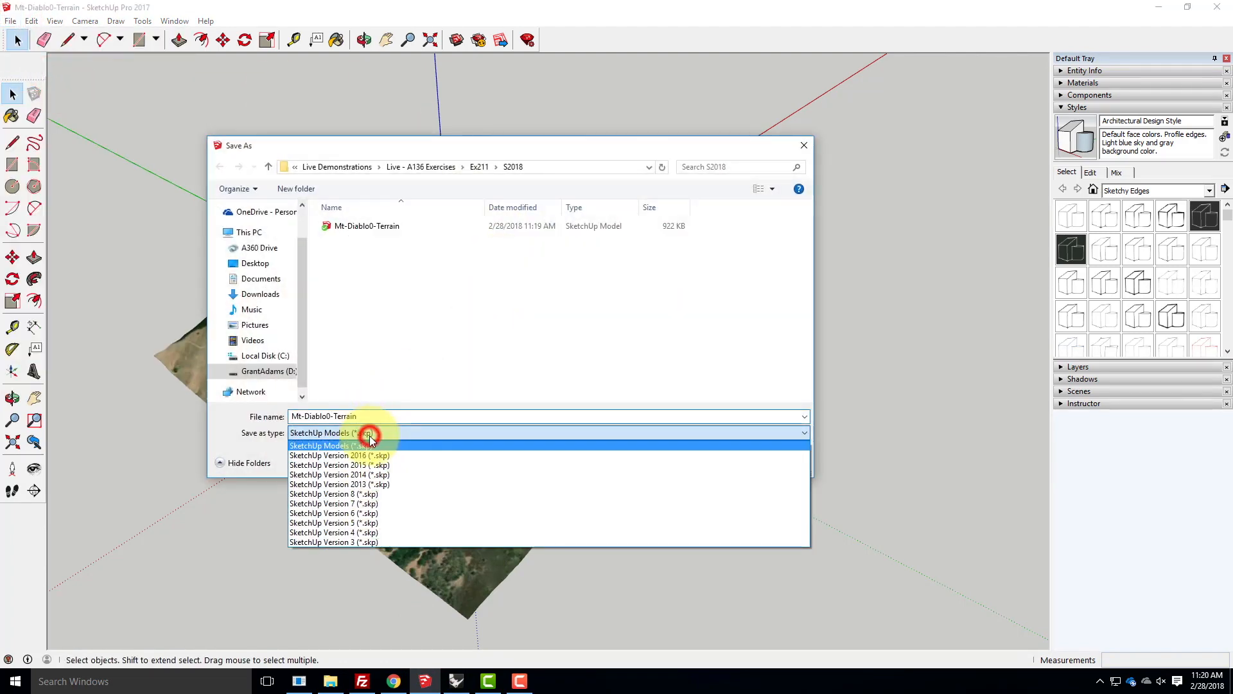
{"action": "left_click", "coordinate": [417, 382]}
{"action": "left_click", "coordinate": [402, 432]}
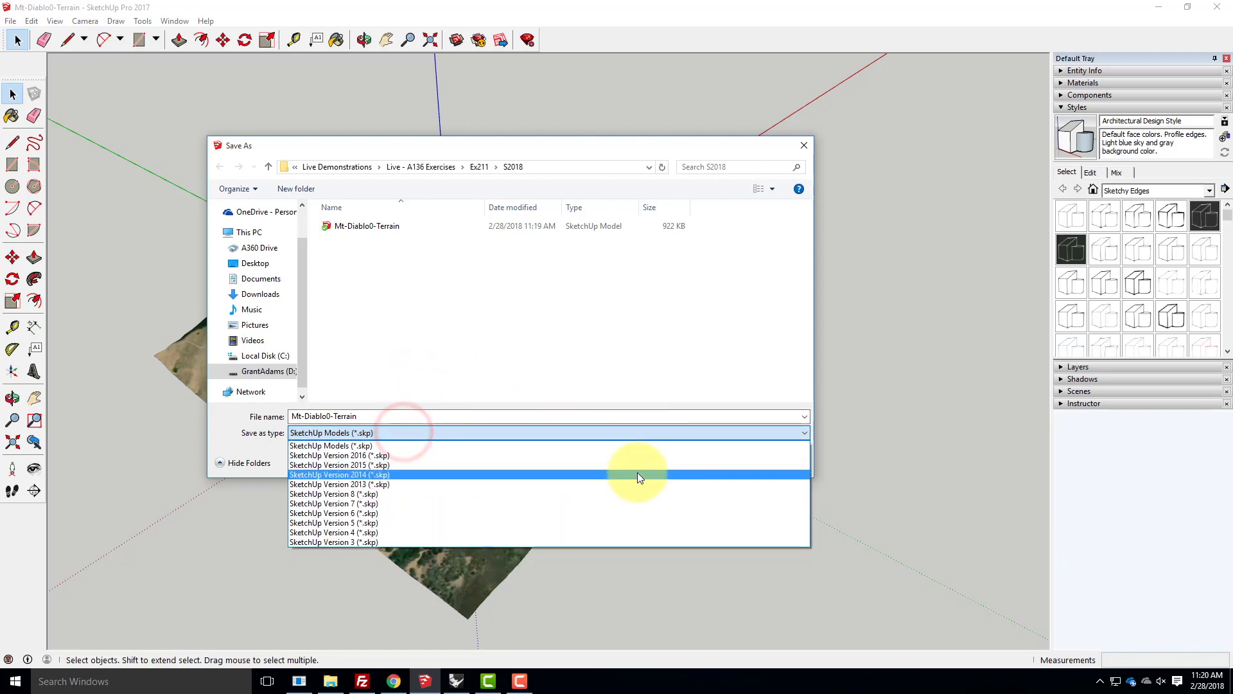
{"action": "left_click", "coordinate": [732, 326]}
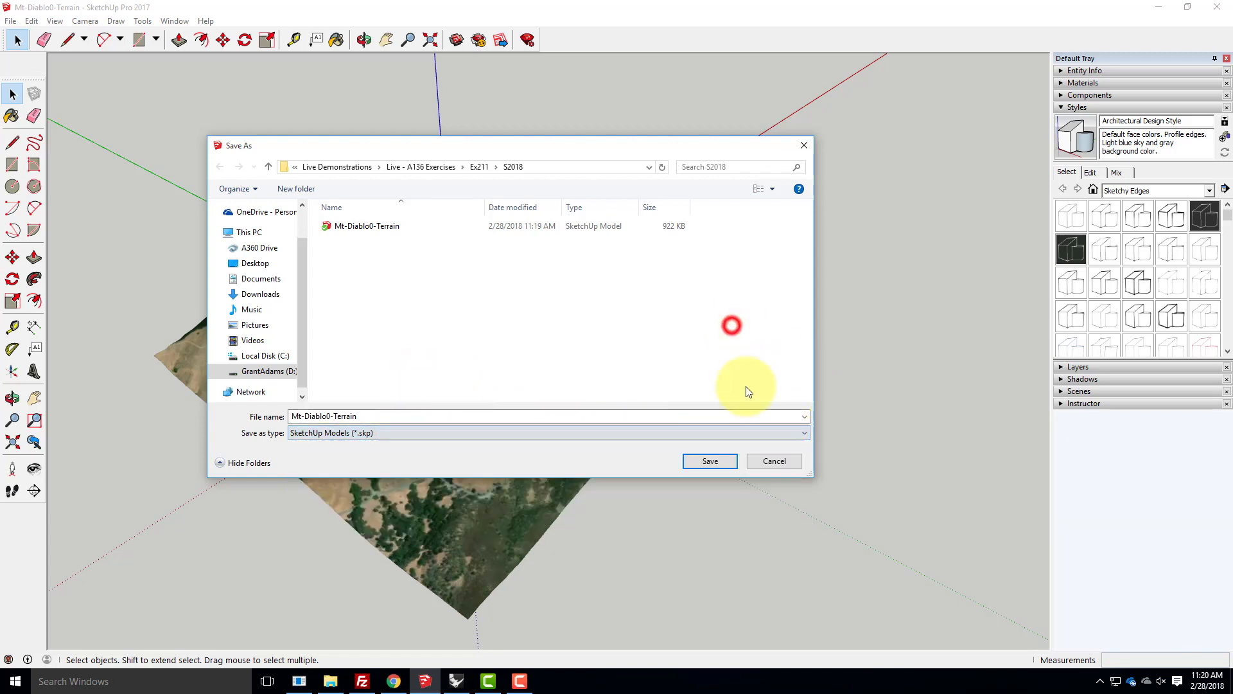
{"action": "left_click", "coordinate": [779, 461]}
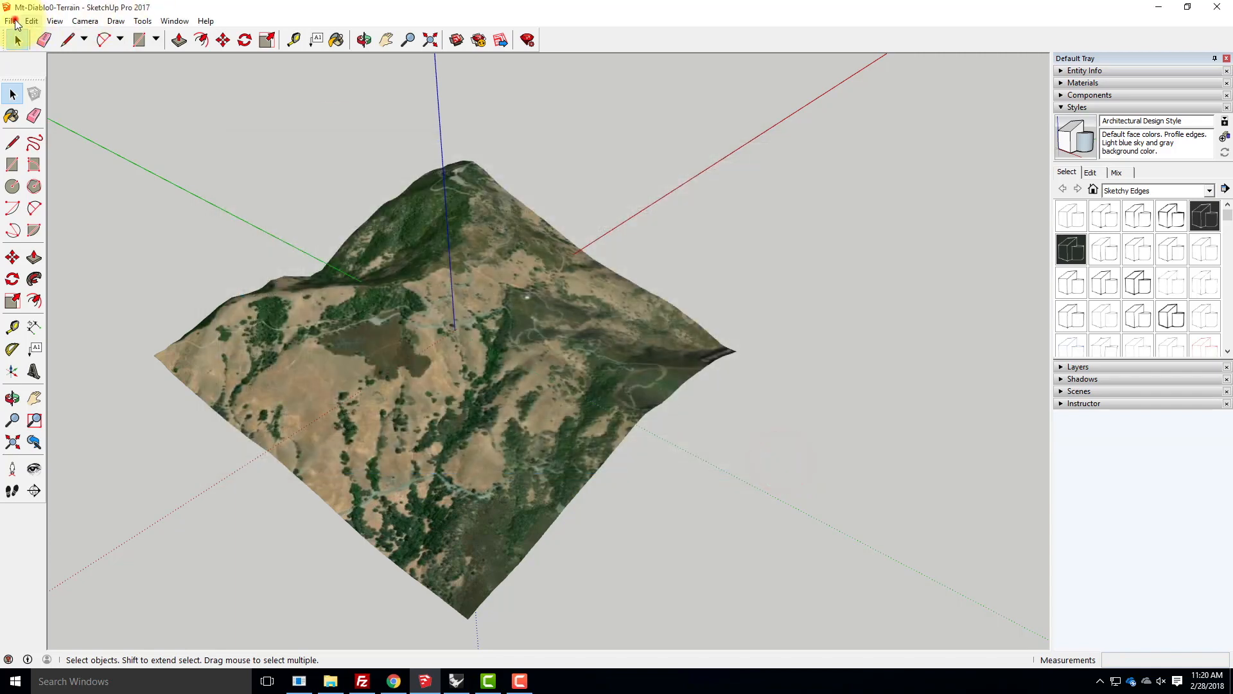
- Review the 3D model export formats, including AutoCAD DWG File (*.dwg), without exporting the terrain
{"action": "left_click", "coordinate": [11, 21]}
{"action": "mouse_move", "coordinate": [36, 203]}
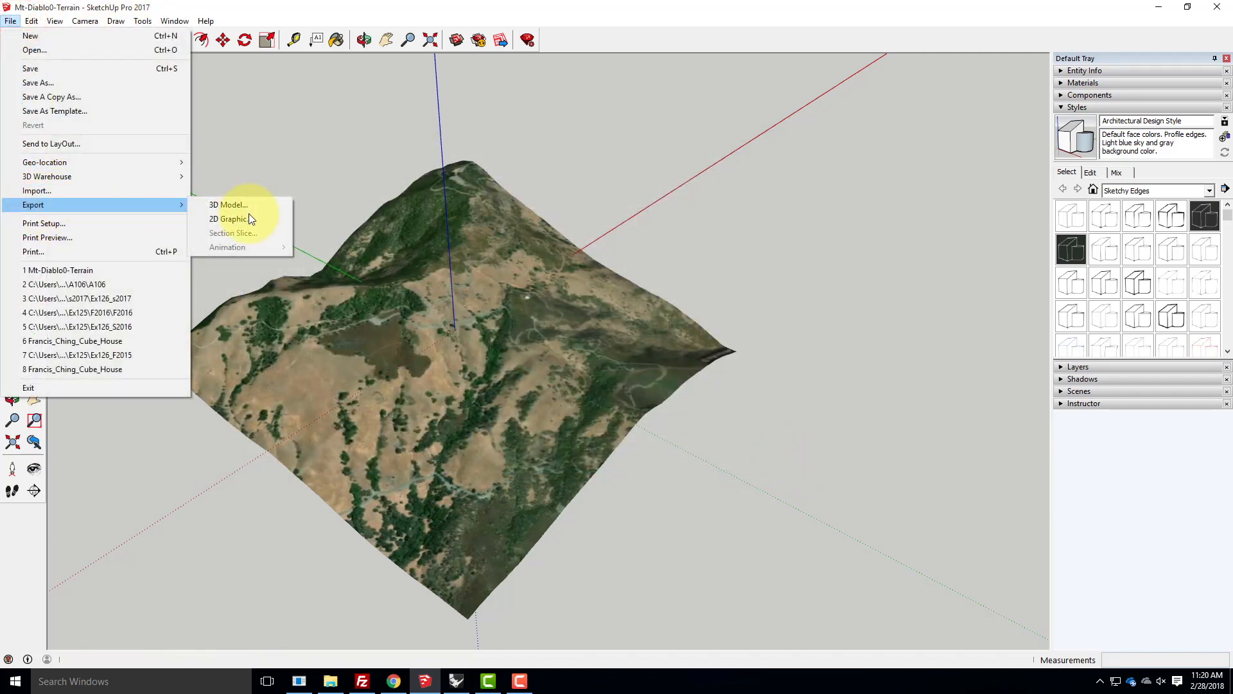
{"action": "left_click", "coordinate": [276, 204]}
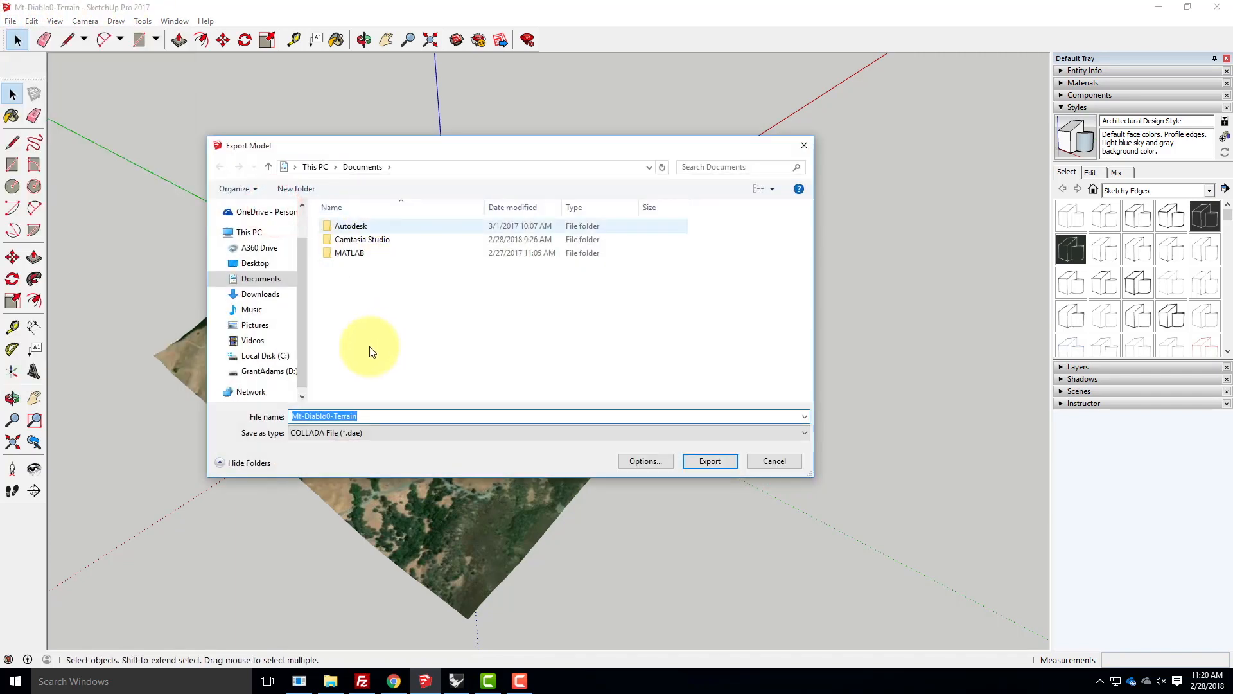
{"action": "left_click", "coordinate": [393, 432]}
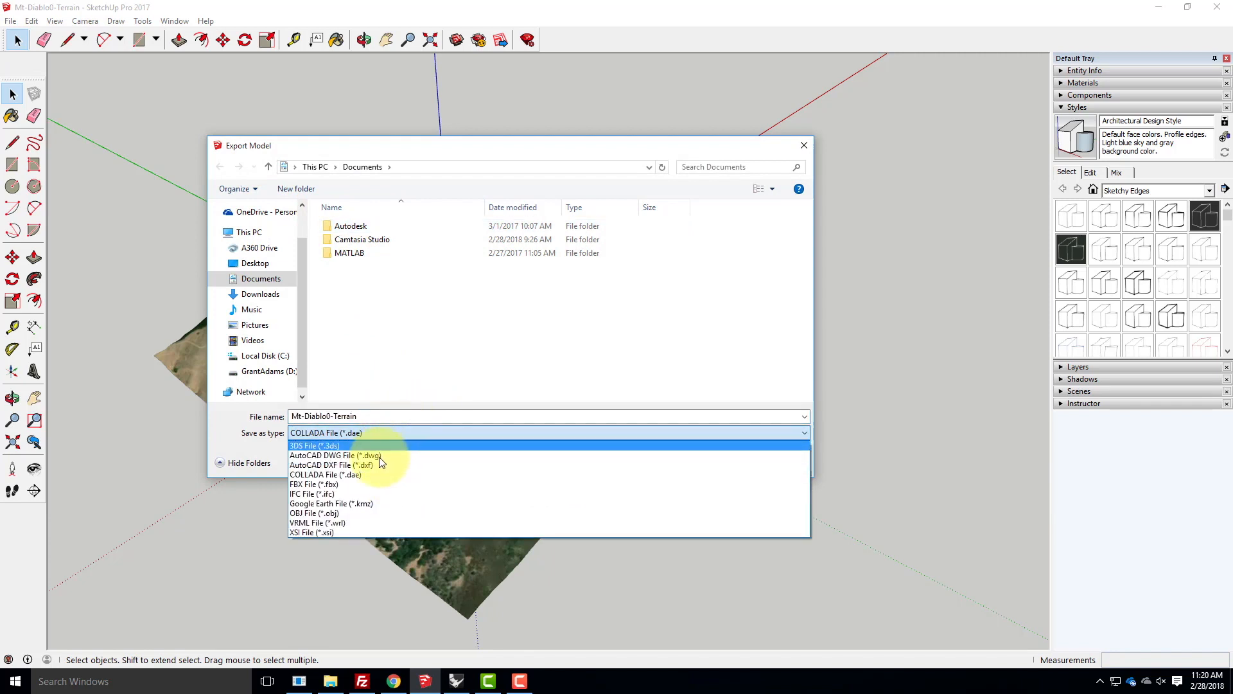
{"action": "left_click", "coordinate": [353, 454]}
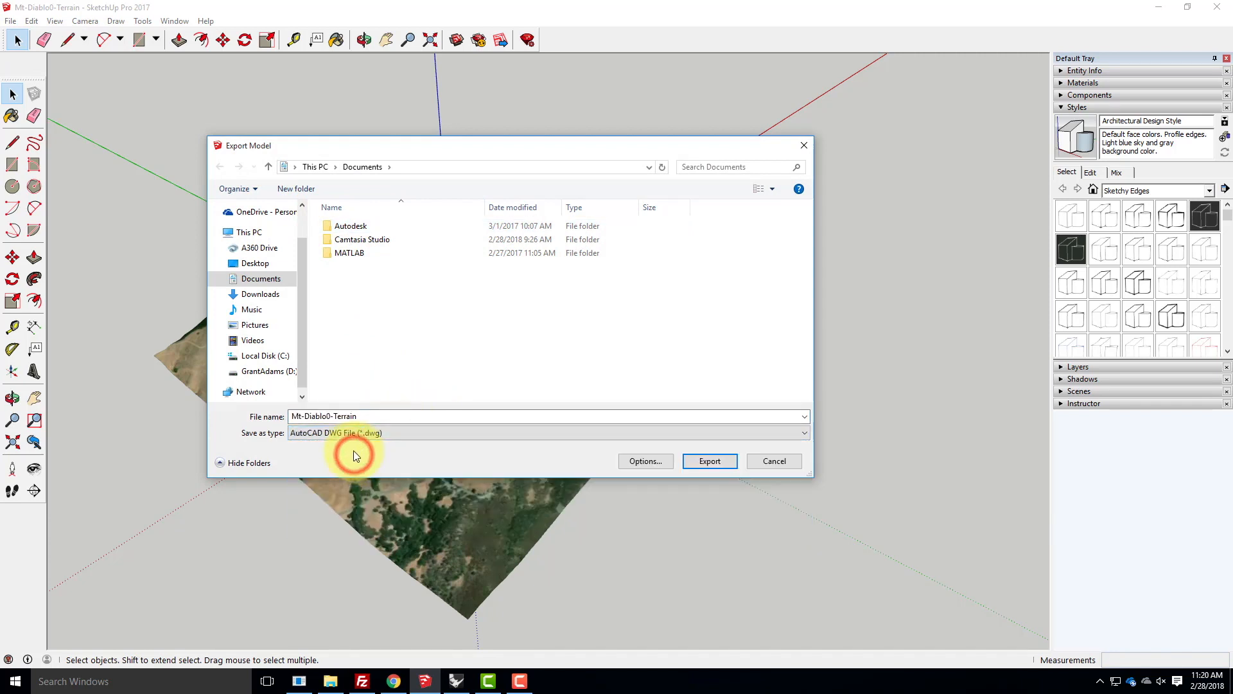
{"action": "left_click", "coordinate": [368, 434]}
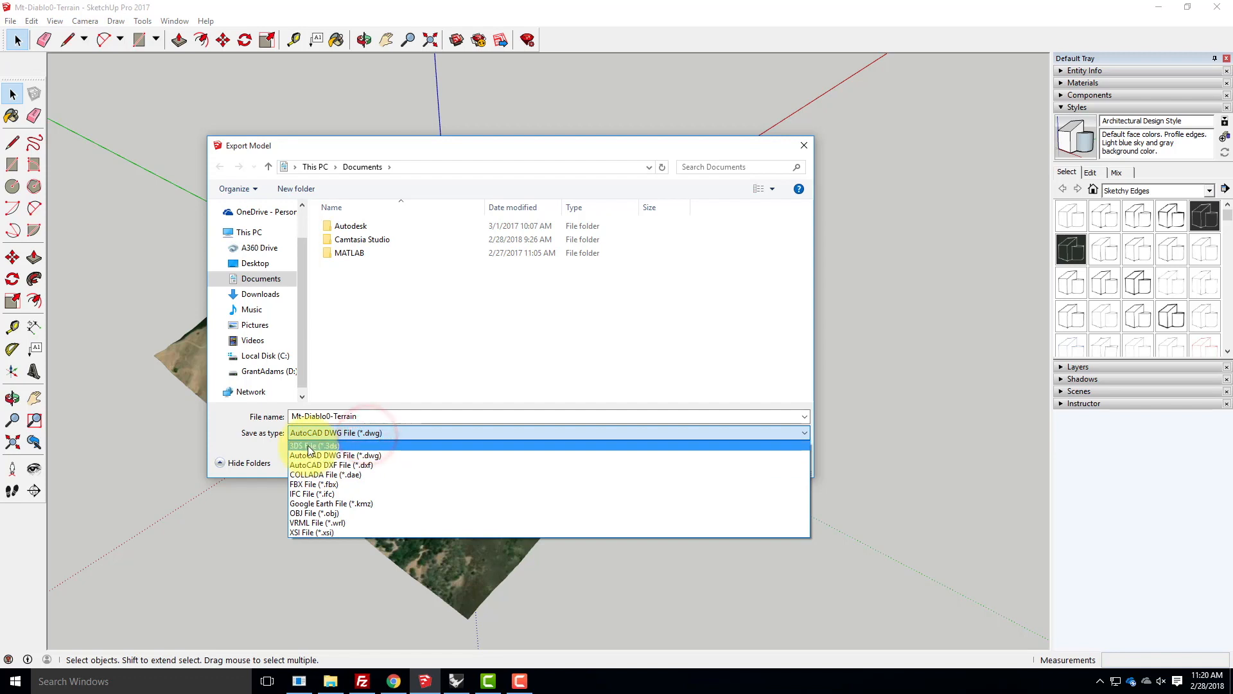
{"action": "left_click", "coordinate": [302, 455]}
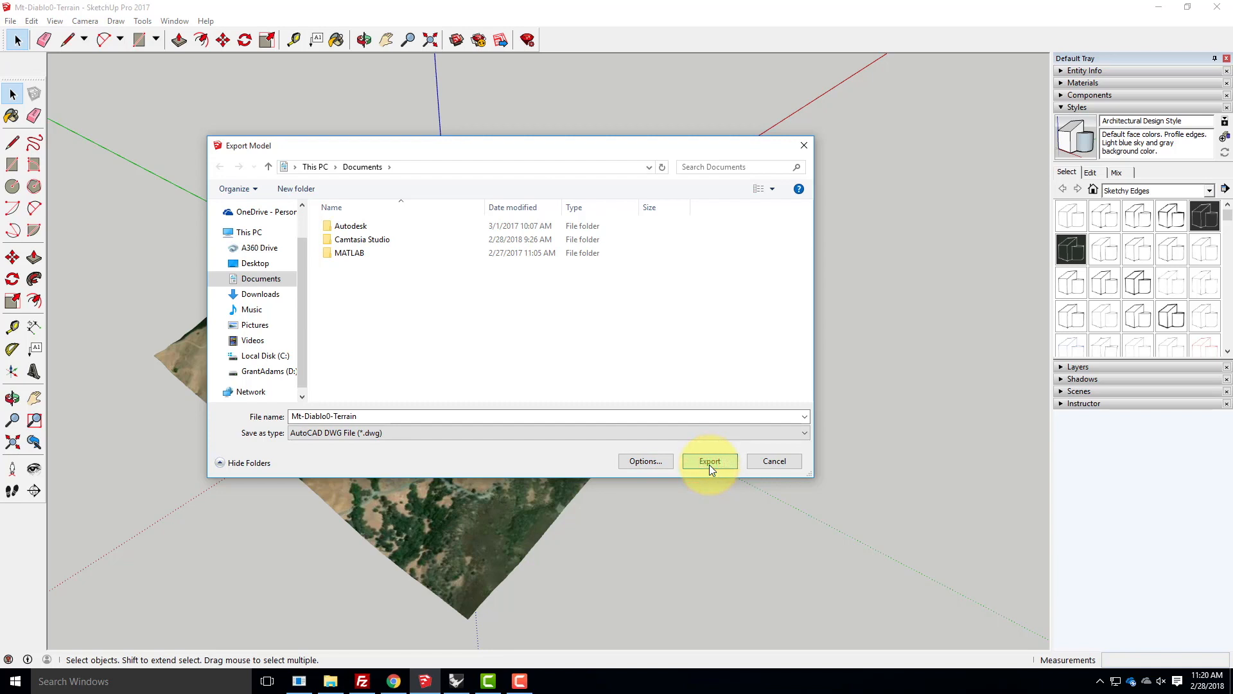
{"action": "left_click", "coordinate": [783, 459]}
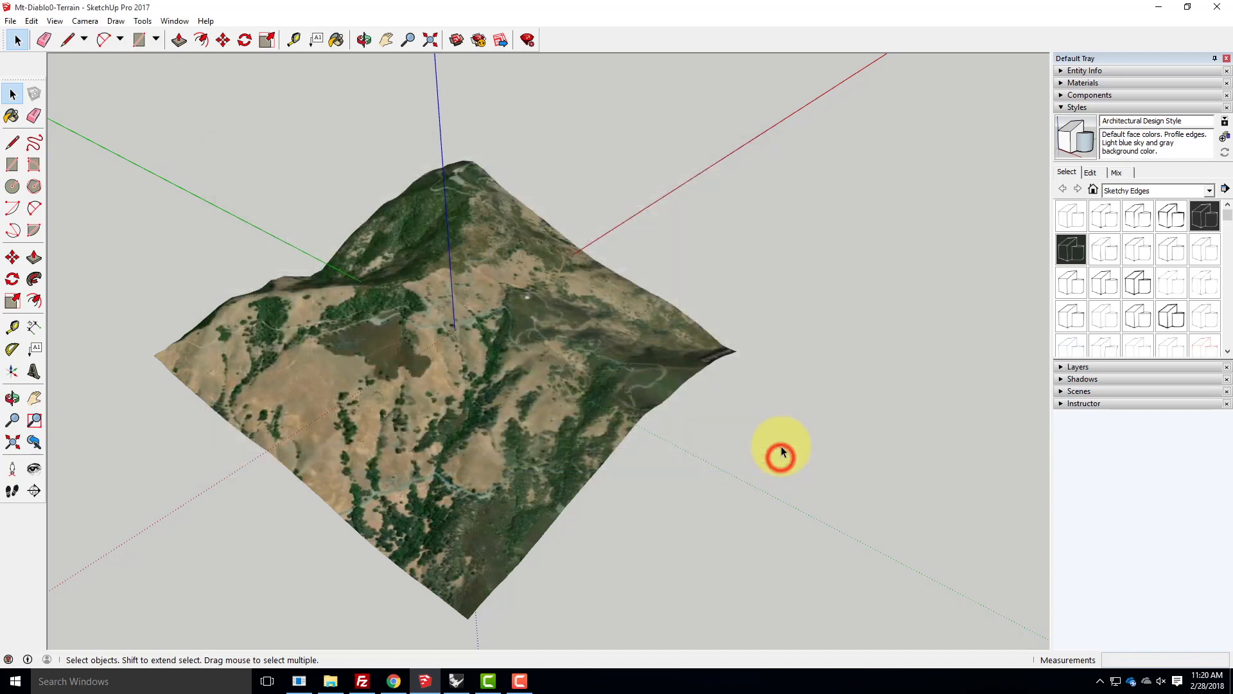
- Switch back to Rhinoceros and examine the imported flat snapshot mesh and the 3D terrain mesh in the perspective view
{"action": "left_click", "coordinate": [1157, 7]}
{"action": "scroll", "coordinate": [515, 353], "scroll_direction": "up", "scroll_amount": 8}
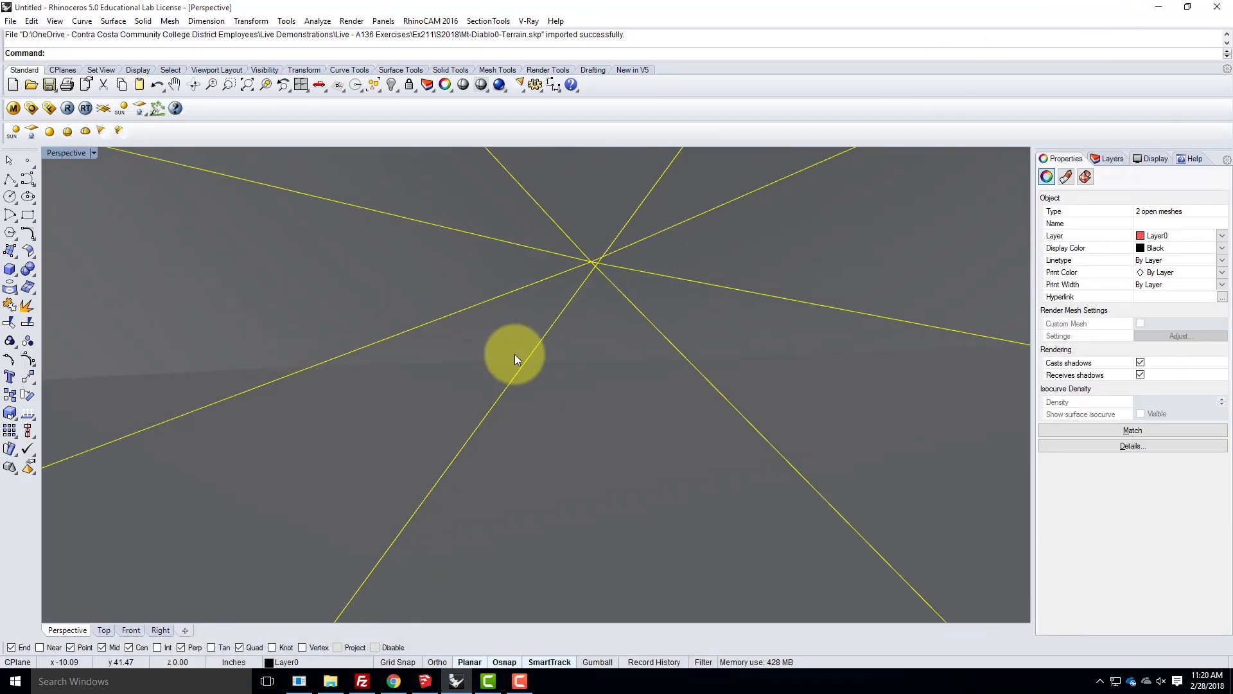
{"action": "scroll", "coordinate": [515, 353], "scroll_direction": "down", "scroll_amount": 10}
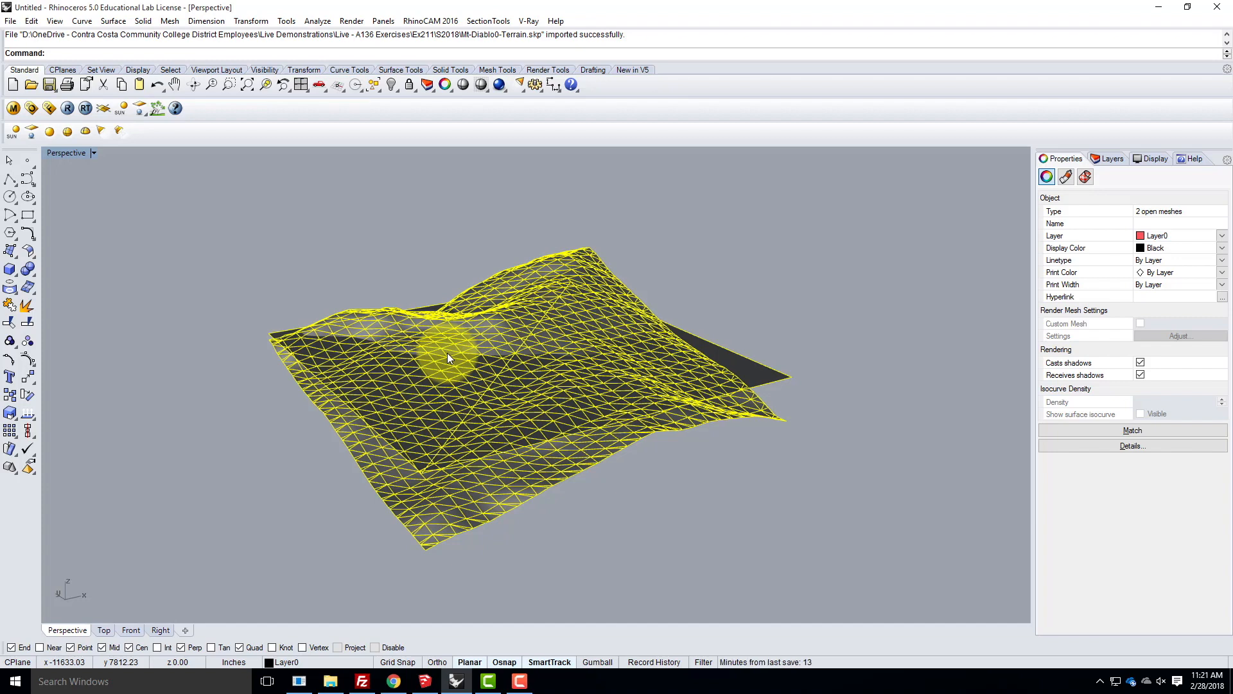
{"action": "left_click", "coordinate": [758, 254]}
{"action": "right_click_drag", "start_coordinate": [737, 260], "coordinate": [530, 343]}
{"action": "scroll", "coordinate": [530, 348], "scroll_direction": "up", "scroll_amount": 5}
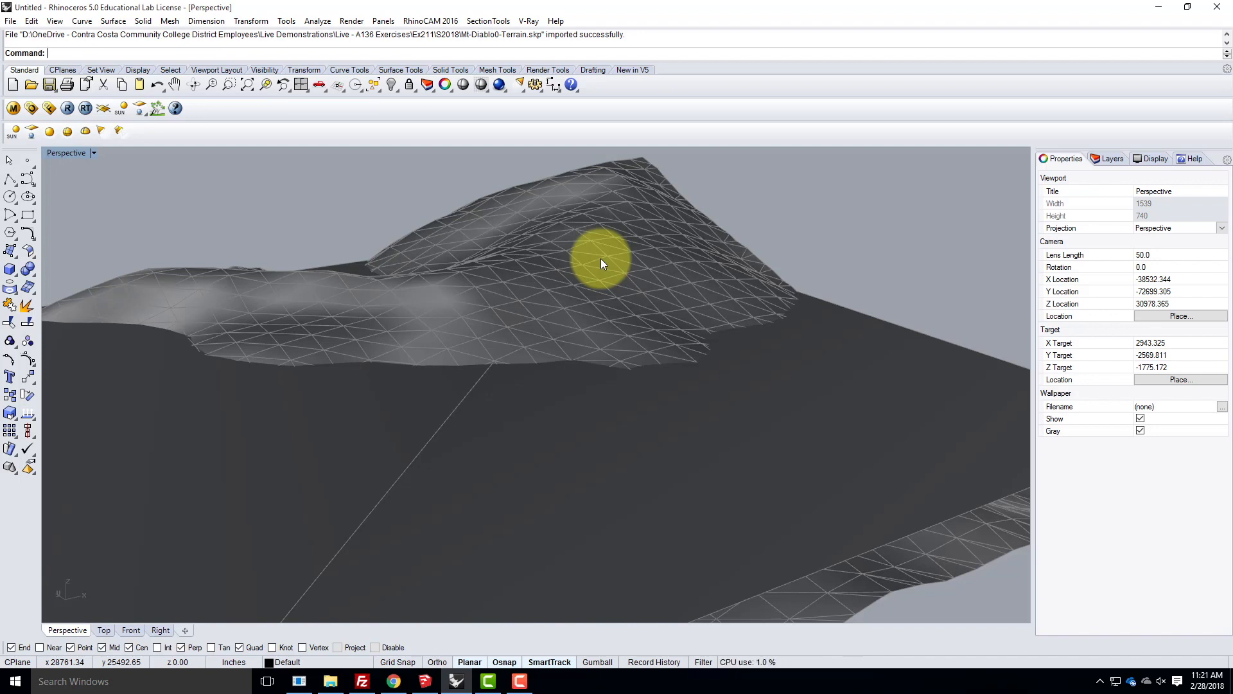
{"action": "scroll", "coordinate": [490, 256], "scroll_direction": "down", "scroll_amount": 5}
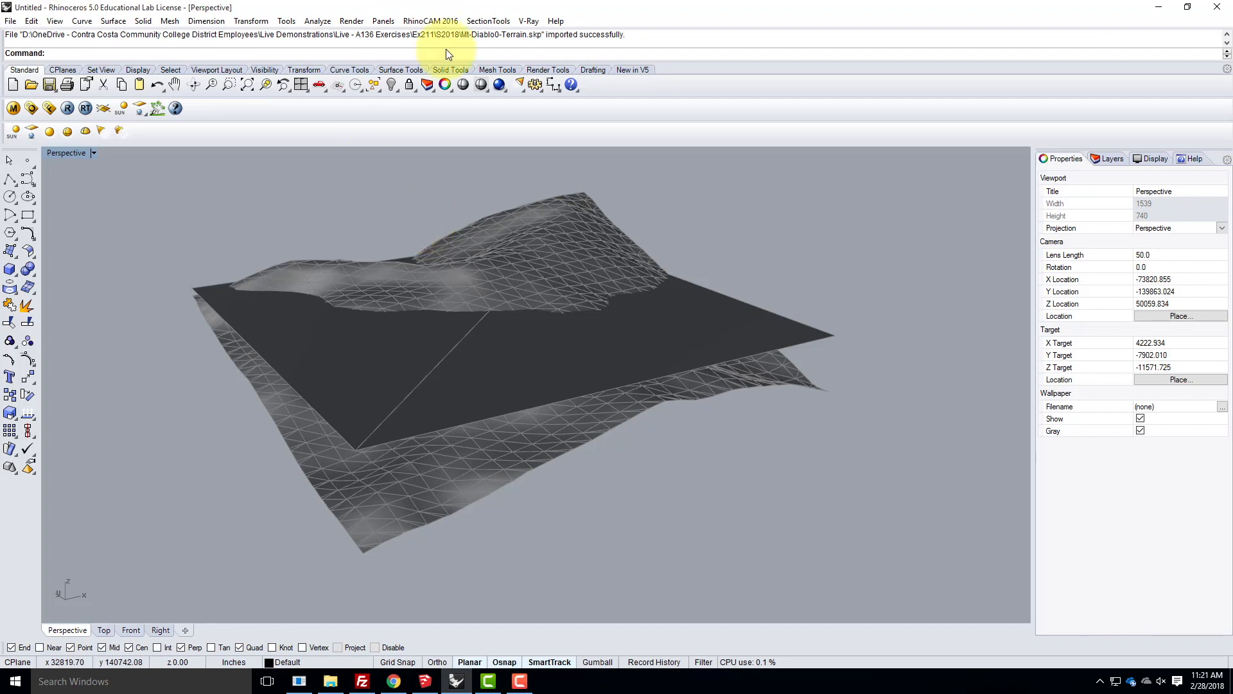
{"action": "right_click_drag", "start_coordinate": [364, 308], "coordinate": [591, 308]}
{"action": "left_click", "coordinate": [591, 304]}
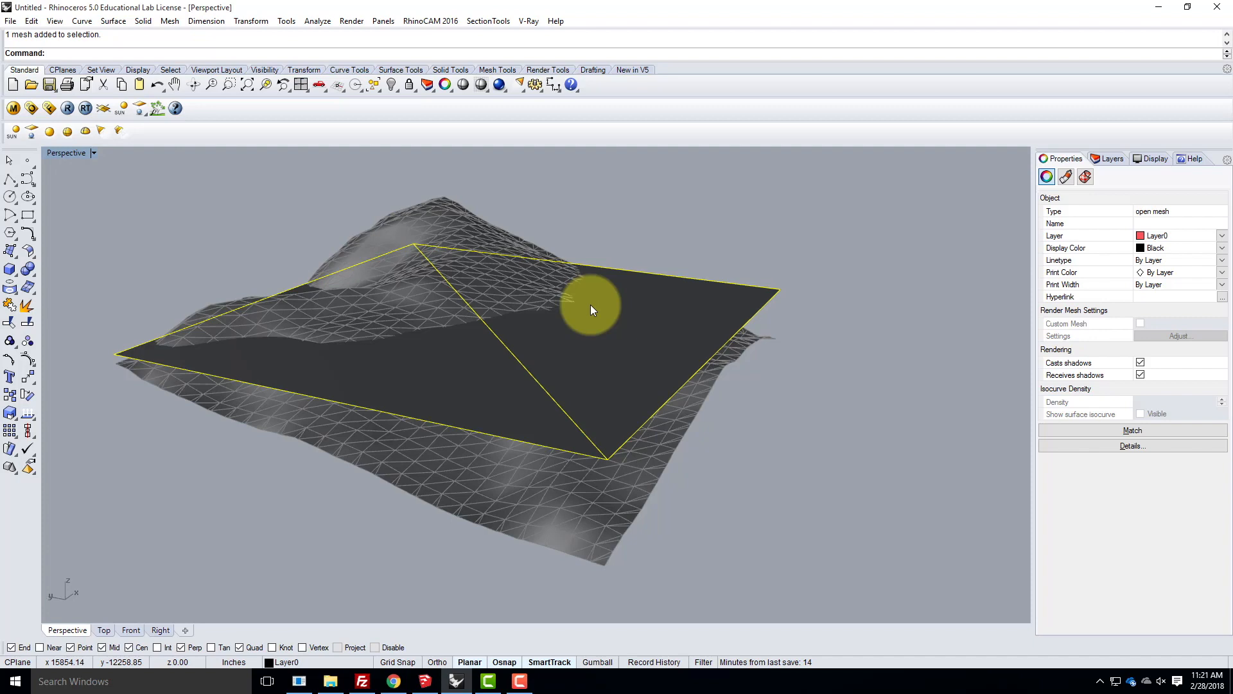
{"action": "left_click", "coordinate": [450, 210]}
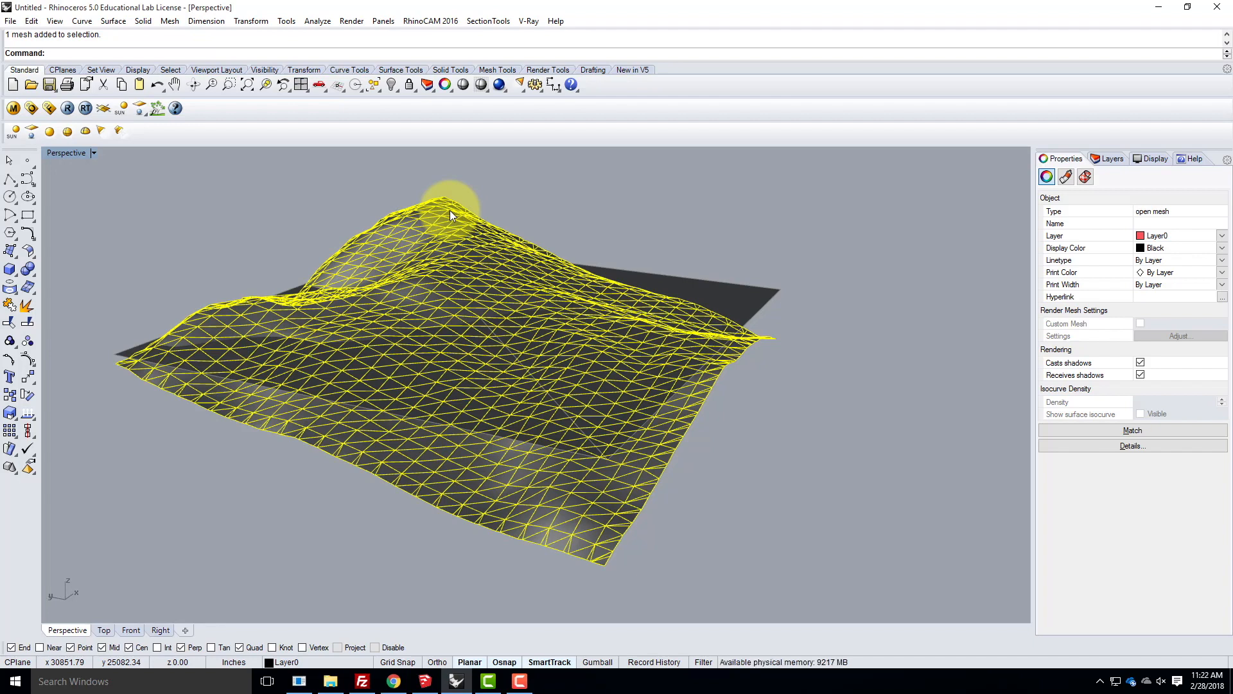
- Delete the flat snapshot mesh that cuts through the terrain
{"action": "right_click_drag", "start_coordinate": [847, 302], "coordinate": [797, 353]}
{"action": "left_click", "coordinate": [811, 364]}
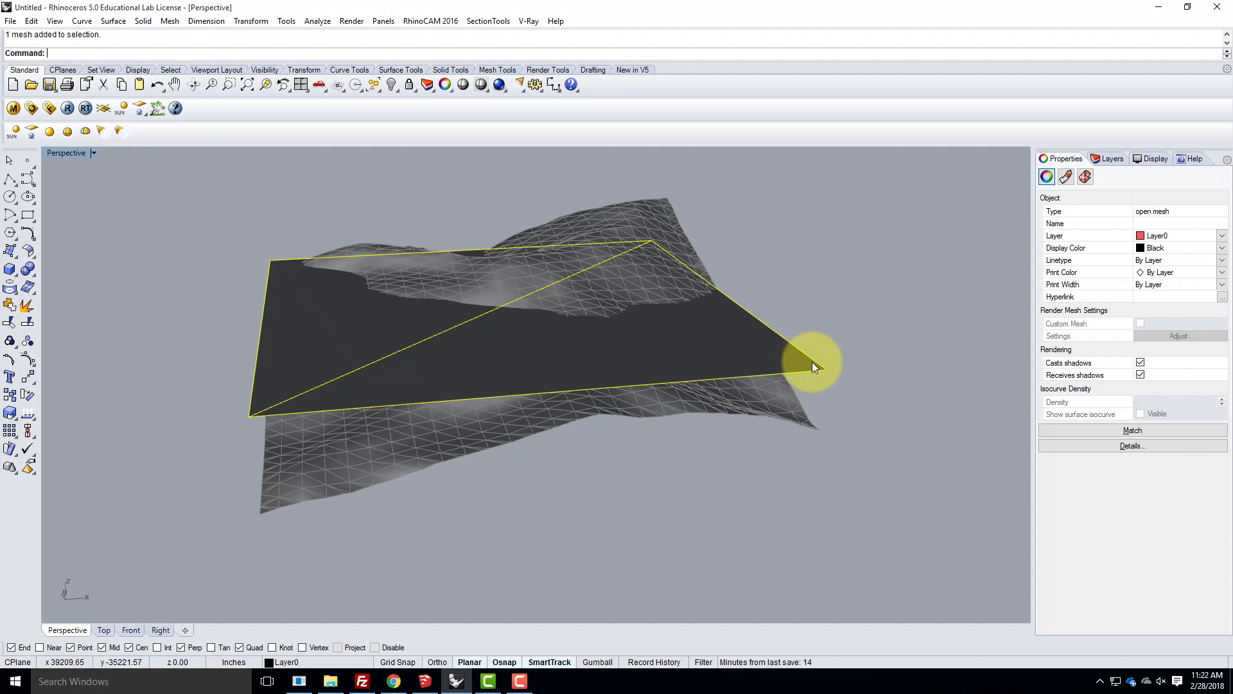
{"action": "key", "text": "Delete"}
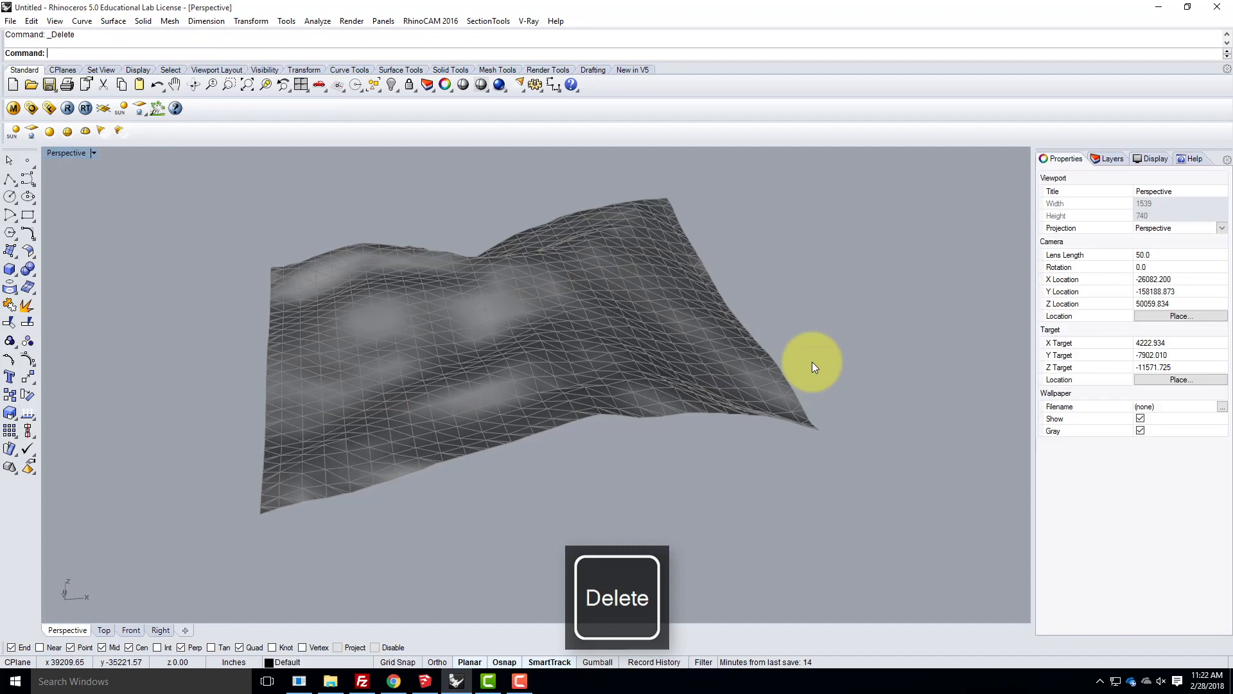
- Select the terrain mesh and check which layer holds it by hiding and showing Layer0
{"action": "left_click", "coordinate": [344, 356]}
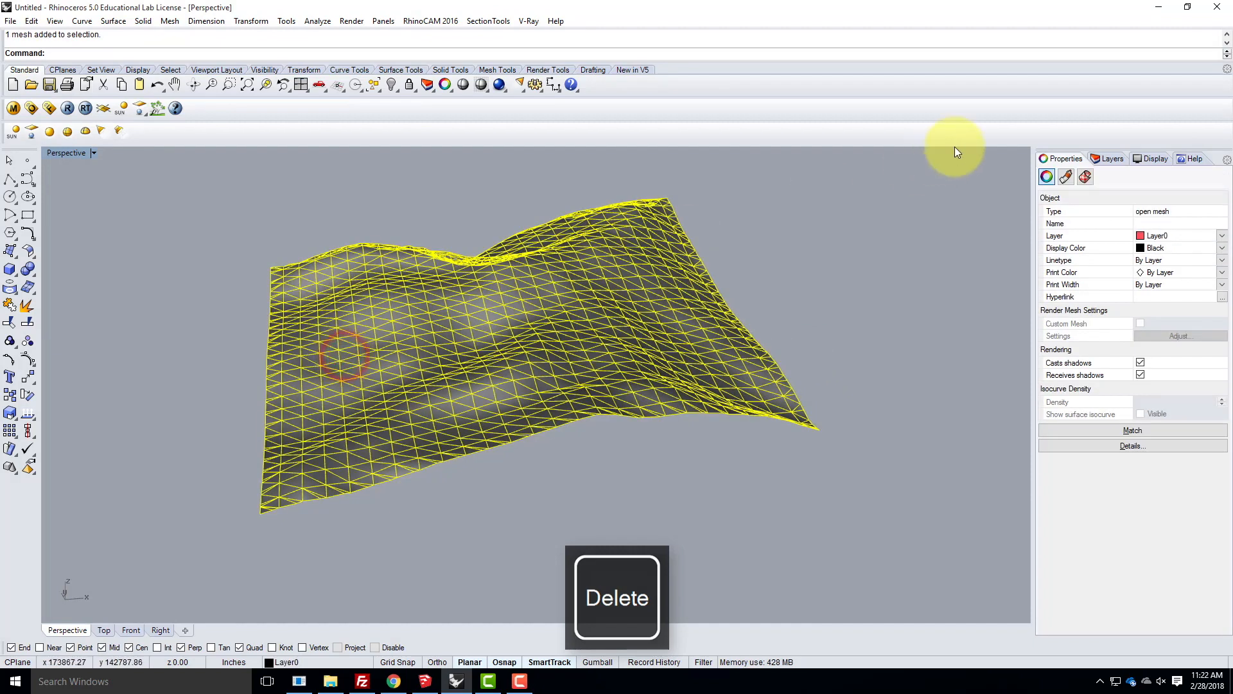
{"action": "right_click_drag", "start_coordinate": [804, 325], "coordinate": [688, 336]}
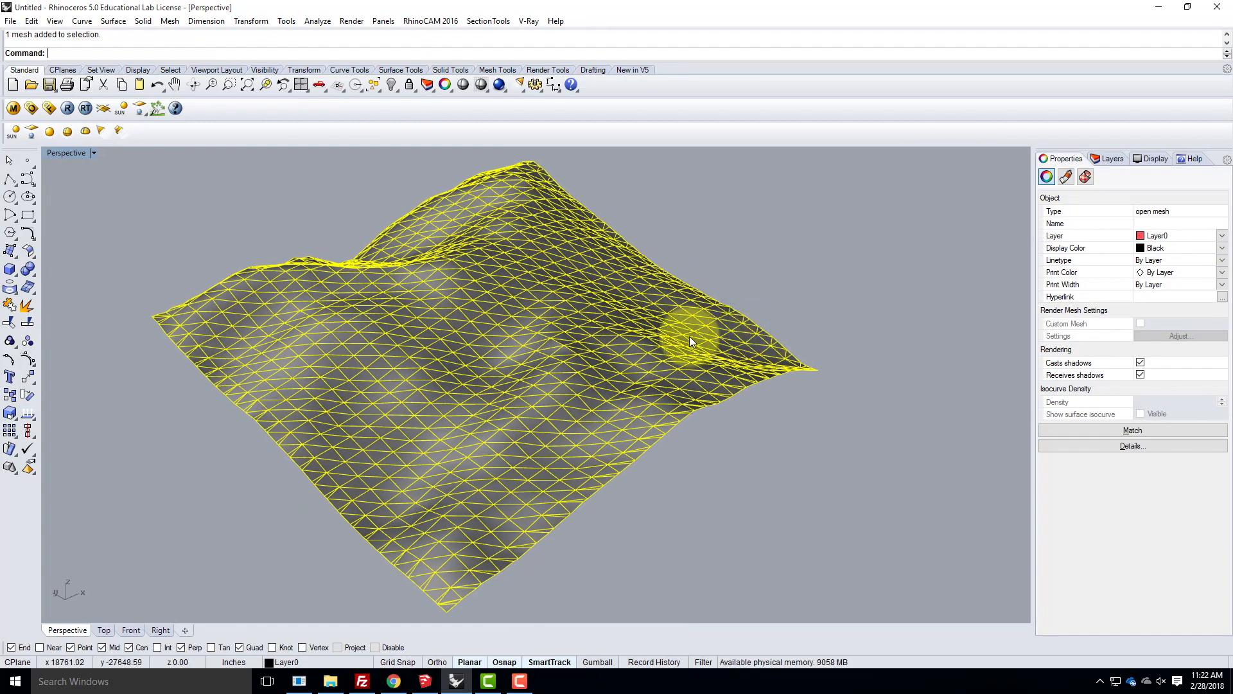
{"action": "left_click", "coordinate": [1104, 159]}
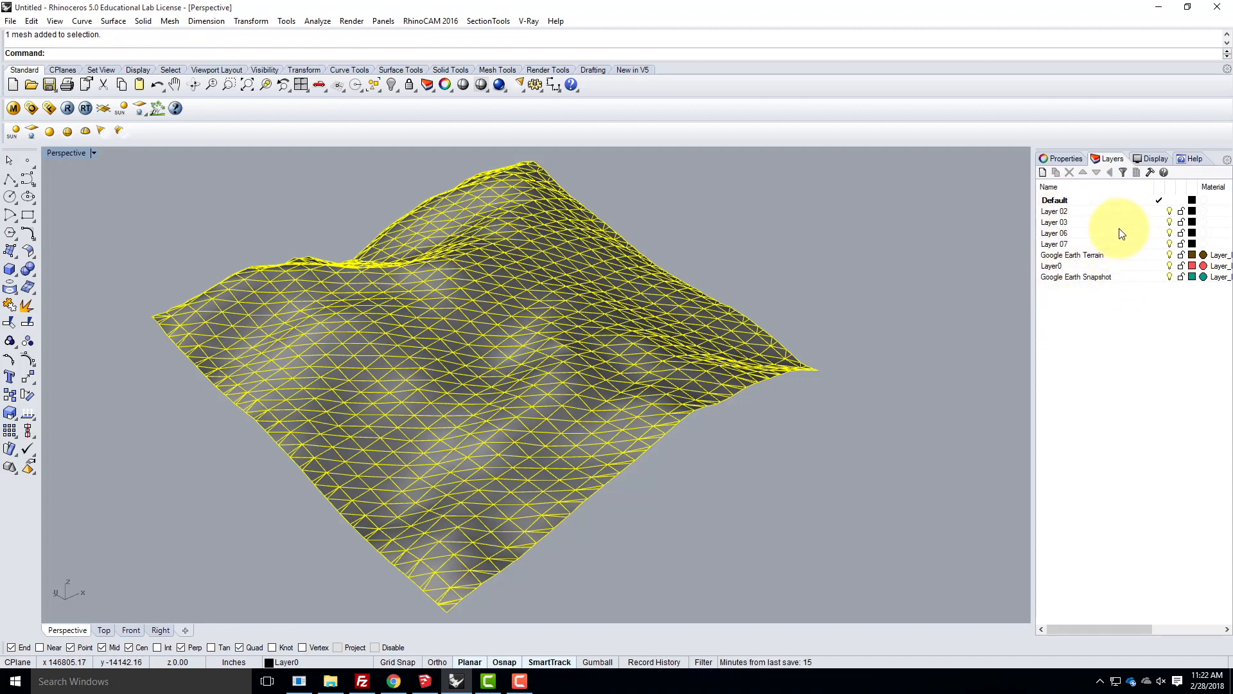
{"action": "left_click", "coordinate": [1169, 265]}
{"action": "left_click", "coordinate": [1169, 266]}
- Rename Layer0 as SketchUp
{"action": "left_click", "coordinate": [1059, 267]}
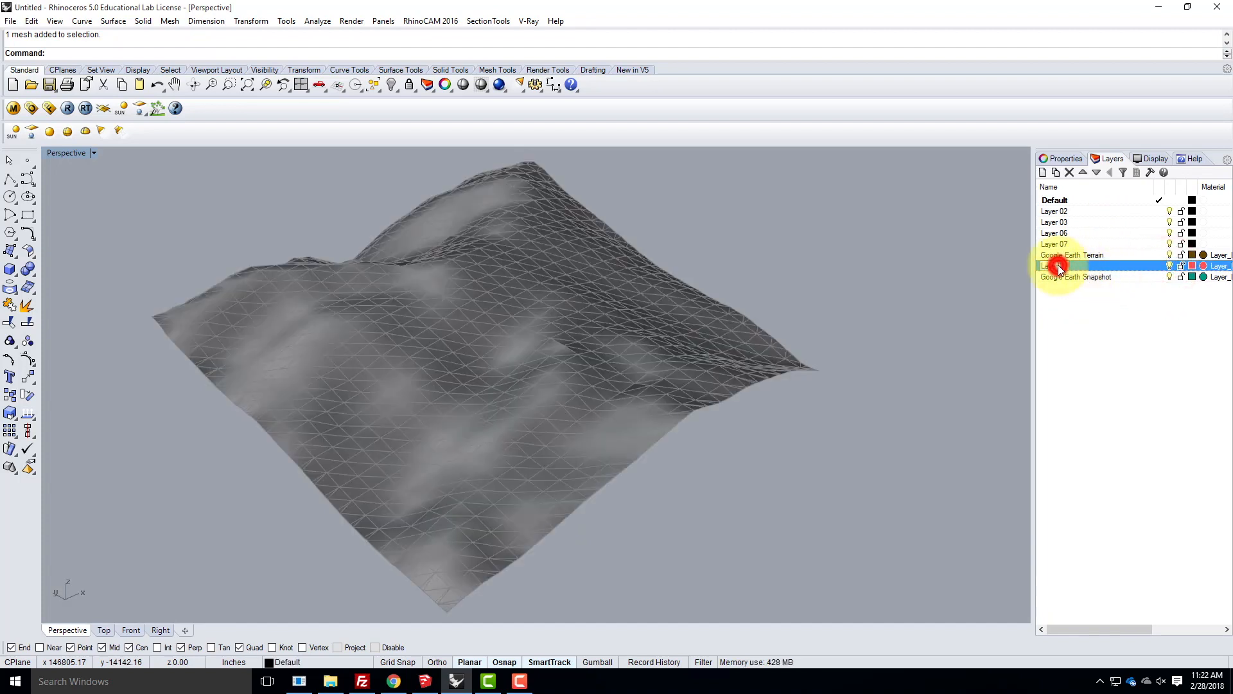
{"action": "left_click", "coordinate": [1066, 264]}
{"action": "type", "text": "Sket"}
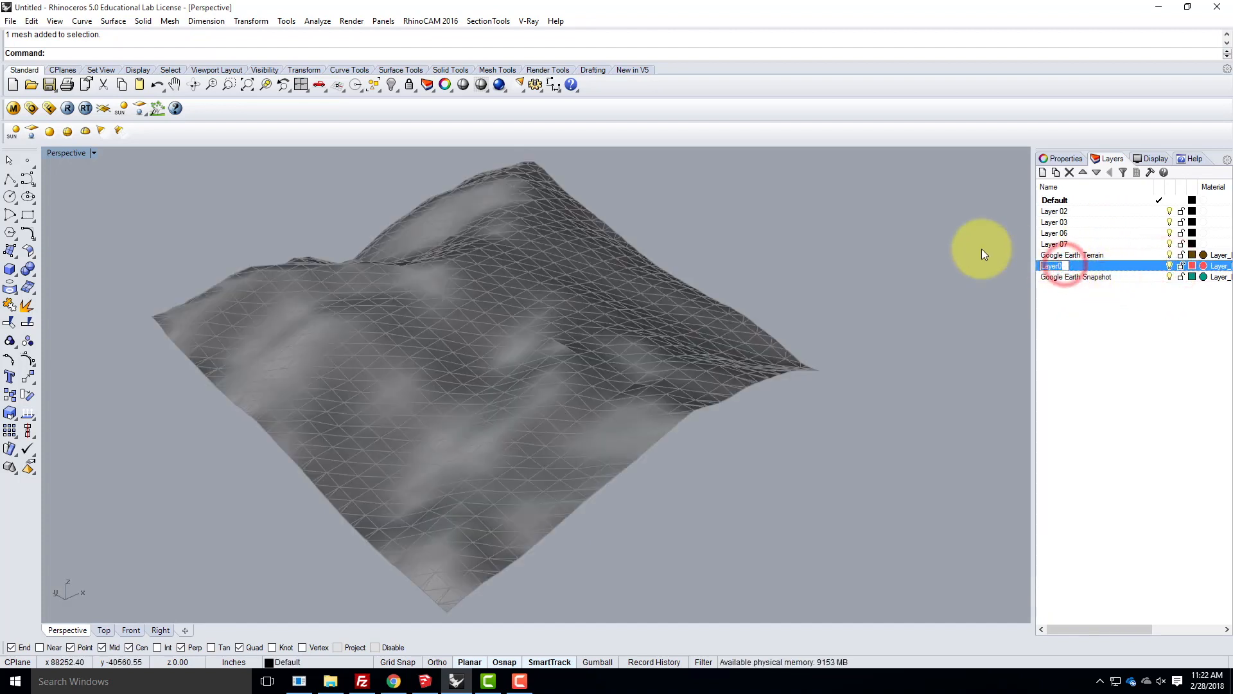
{"action": "type", "text": "chUp"}
{"action": "key", "text": "Return"}
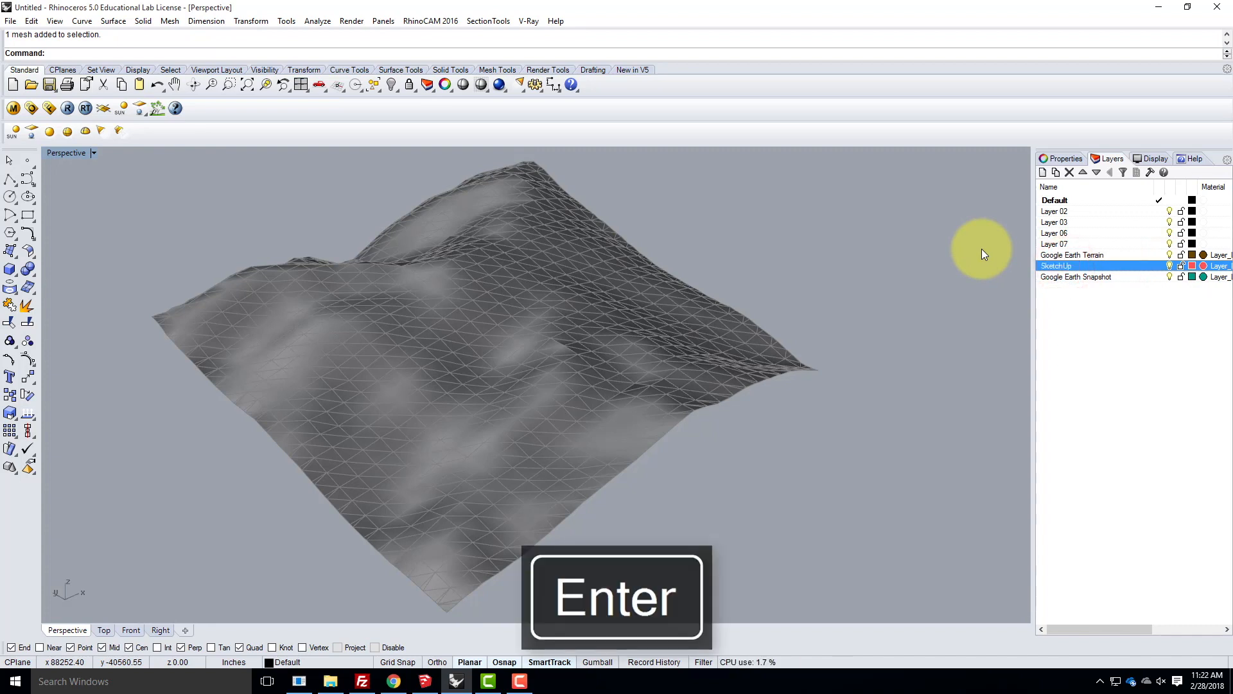
- Delete the Google Earth Terrain and Google Earth Snapshot layers
{"action": "left_click", "coordinate": [1061, 255]}
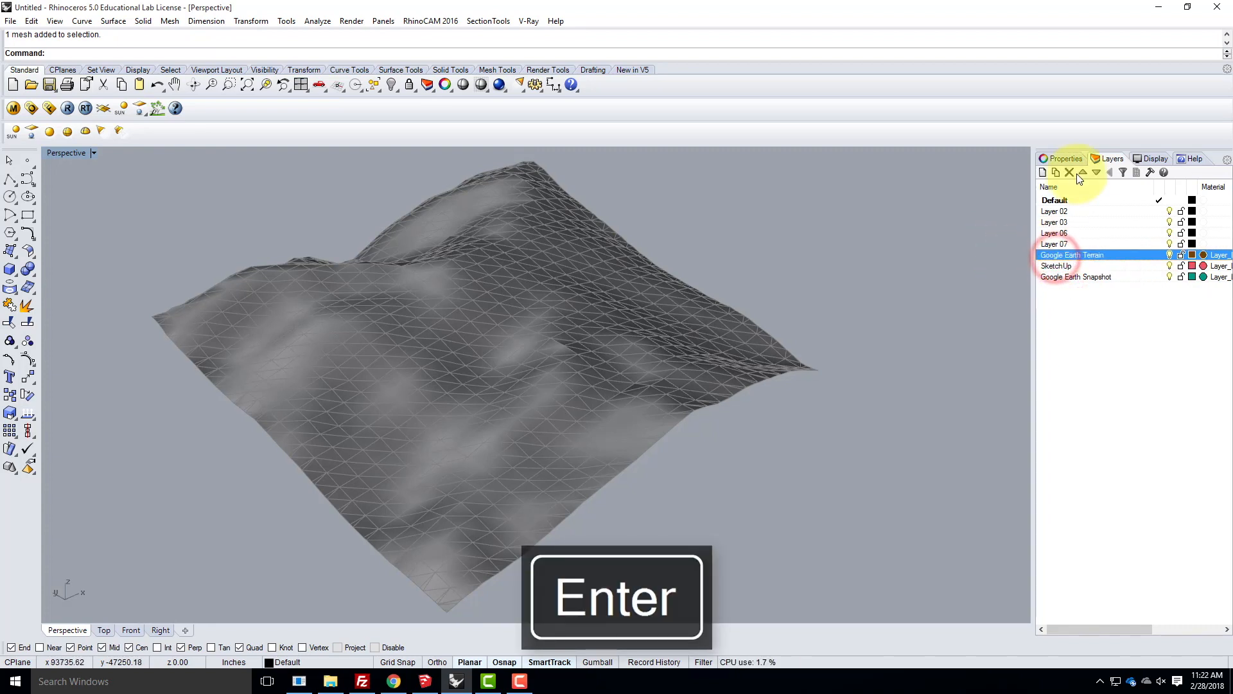
{"action": "left_click", "coordinate": [1069, 173]}
{"action": "left_click", "coordinate": [1068, 266]}
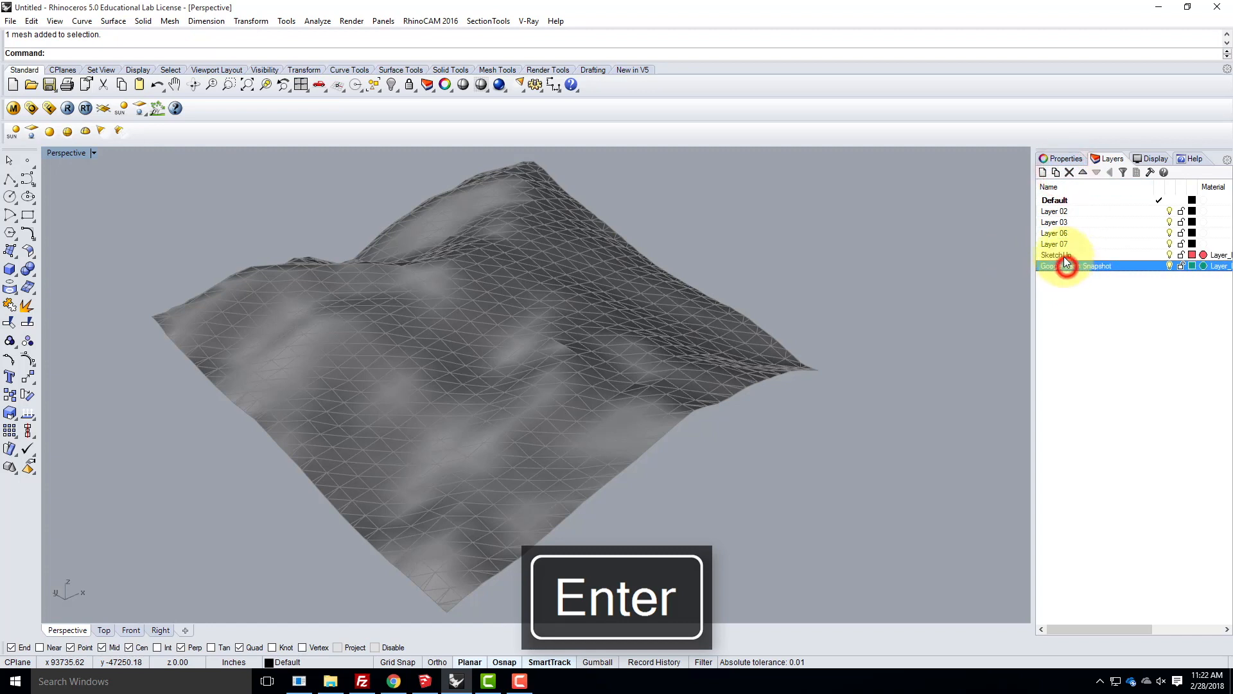
{"action": "left_click", "coordinate": [1068, 173]}
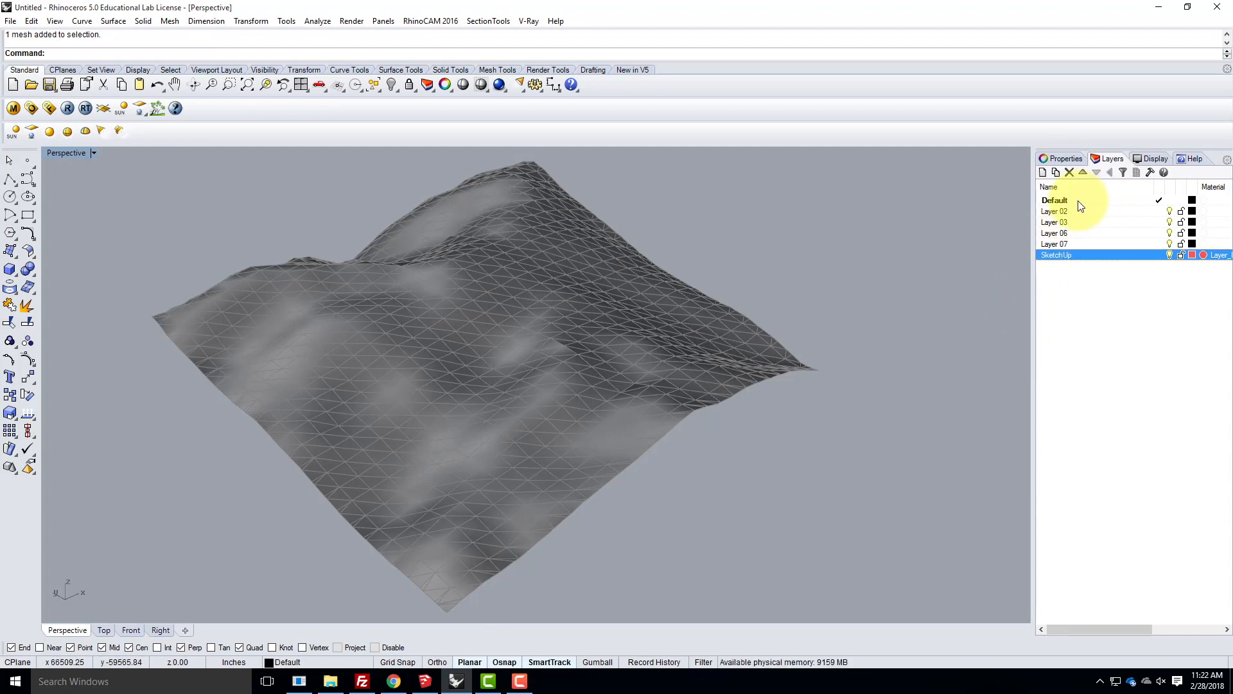
- Examine the terrain mesh's triangulated faces up close and from several angles
{"action": "mouse_move", "coordinate": [771, 261]}
{"action": "right_mouse_down"}
{"action": "mouse_move", "coordinate": [903, 352]}
{"action": "mouse_move", "coordinate": [881, 357]}
{"action": "right_mouse_up"}
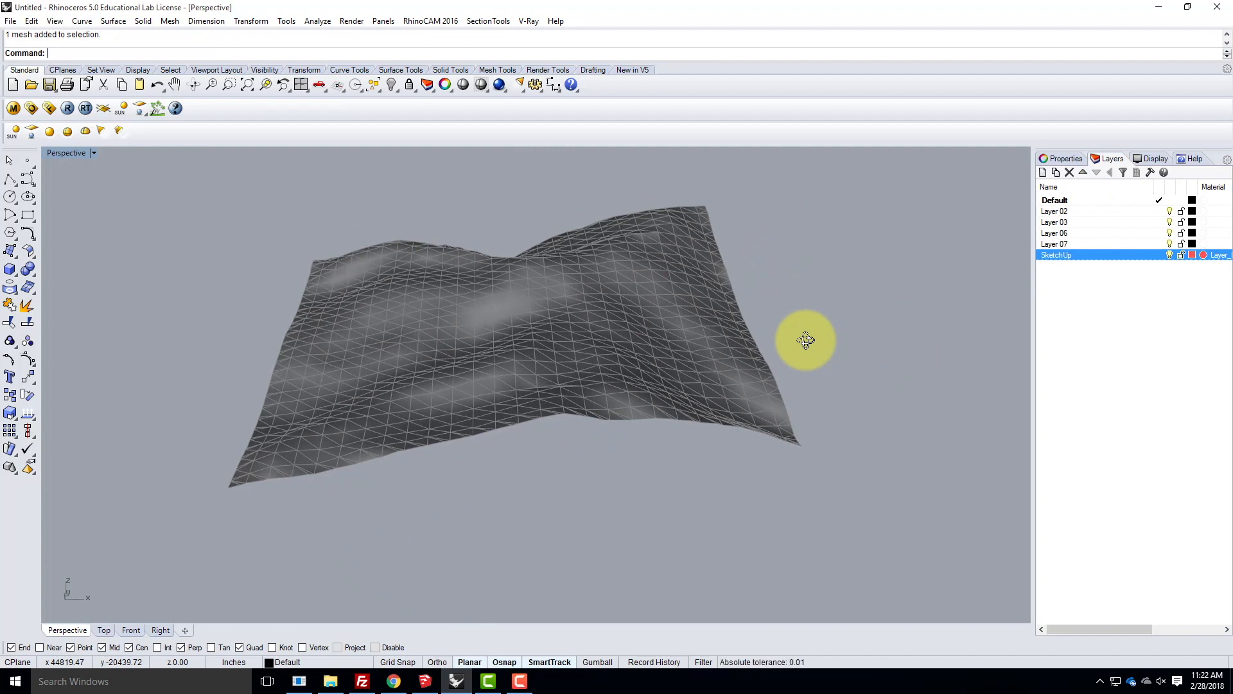
{"action": "scroll", "coordinate": [513, 376], "scroll_direction": "up", "scroll_amount": 5}
{"action": "mouse_move", "coordinate": [511, 363]}
{"action": "right_mouse_down"}
{"action": "mouse_move", "coordinate": [600, 325]}
{"action": "mouse_move", "coordinate": [683, 330]}
{"action": "mouse_move", "coordinate": [714, 249]}
{"action": "mouse_move", "coordinate": [702, 308]}
{"action": "mouse_move", "coordinate": [696, 295]}
{"action": "mouse_move", "coordinate": [608, 287]}
{"action": "mouse_move", "coordinate": [603, 327]}
{"action": "right_mouse_up"}
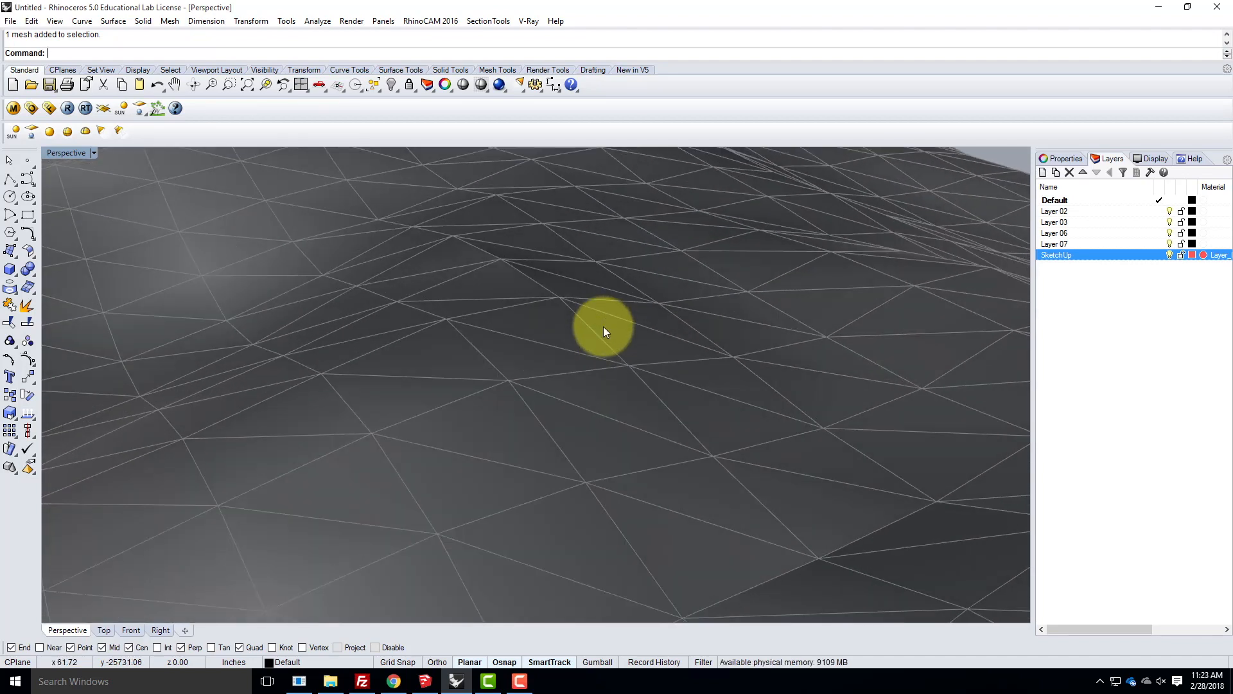
{"action": "scroll", "coordinate": [627, 293], "scroll_direction": "down", "scroll_amount": 6}
{"action": "right_click_drag", "start_coordinate": [559, 350], "coordinate": [597, 360]}
{"action": "scroll", "coordinate": [597, 360], "scroll_direction": "down", "scroll_amount": 6}
{"action": "right_click_drag", "start_coordinate": [550, 413], "coordinate": [555, 313]}
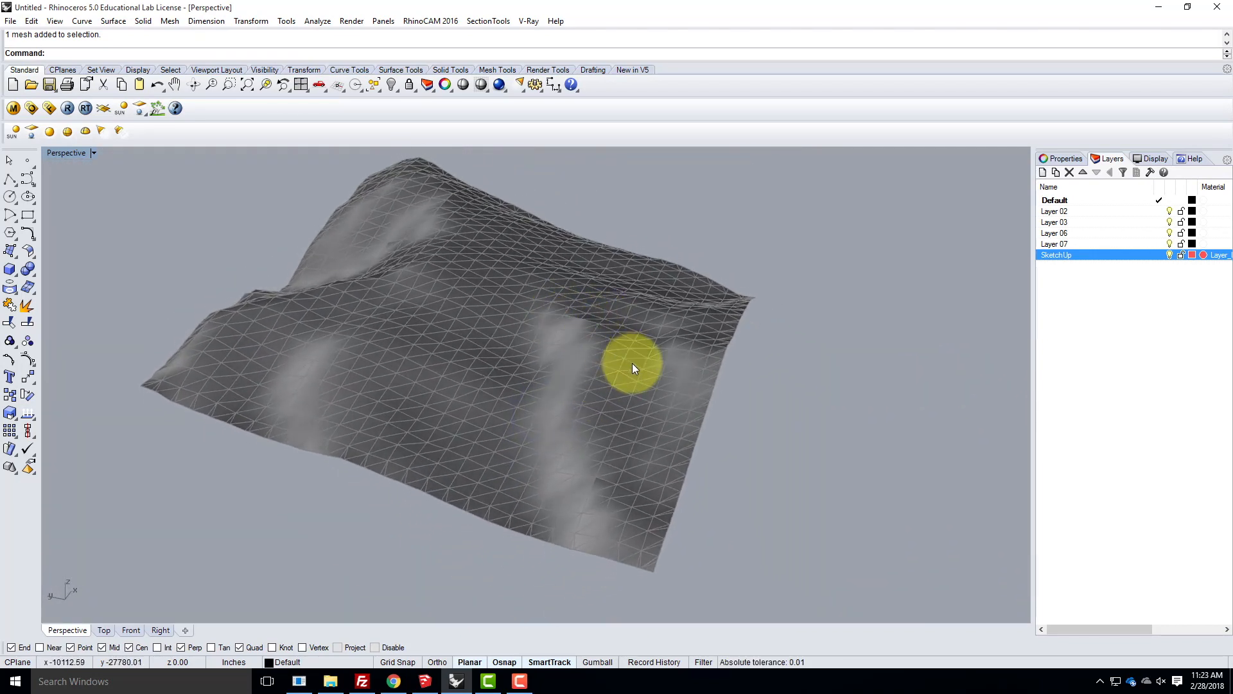
{"action": "right_click_drag", "start_coordinate": [649, 364], "coordinate": [633, 365]}
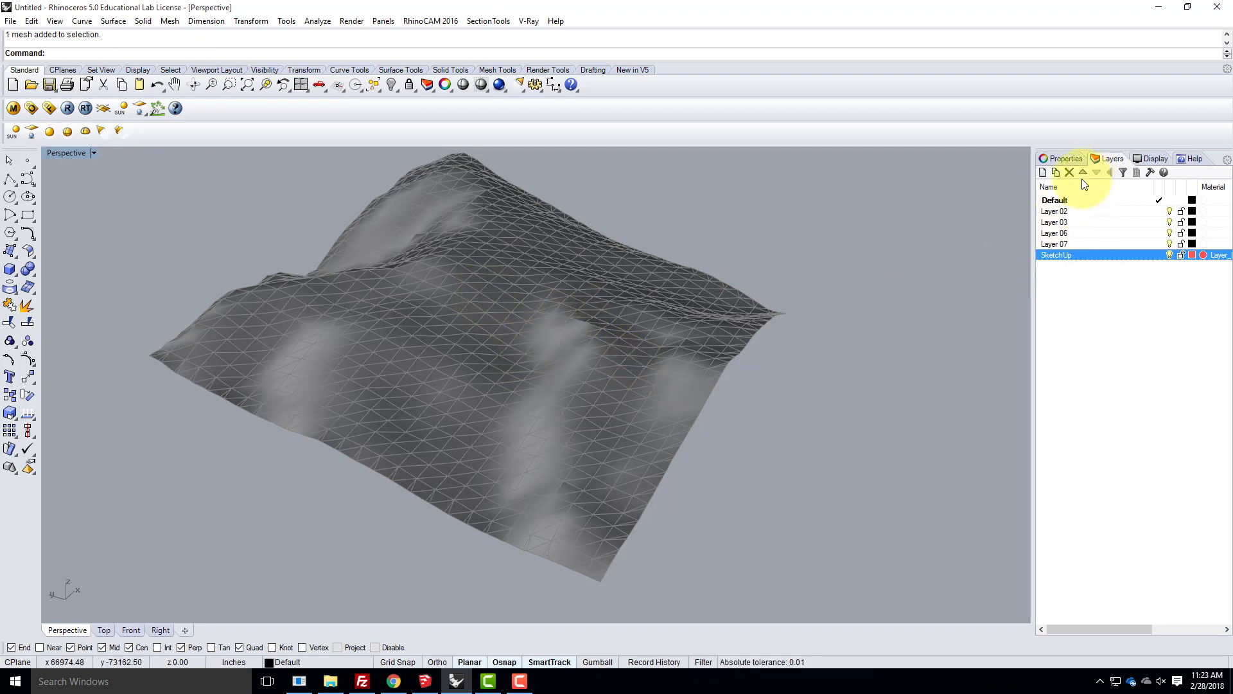
- Rename Layer 02 as ContourX and make it the current layer
{"action": "left_click", "coordinate": [1060, 212]}
{"action": "left_click", "coordinate": [1056, 212]}
{"action": "type", "text": "ContourX"}
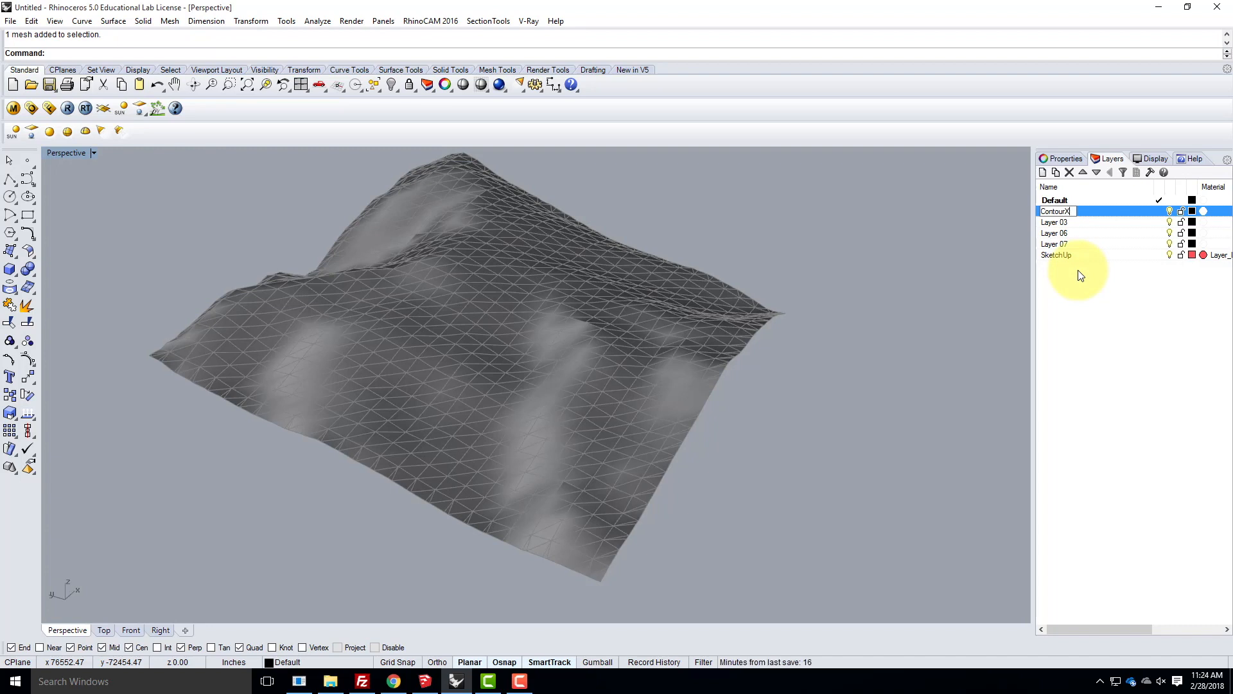
{"action": "left_click", "coordinate": [1100, 210]}
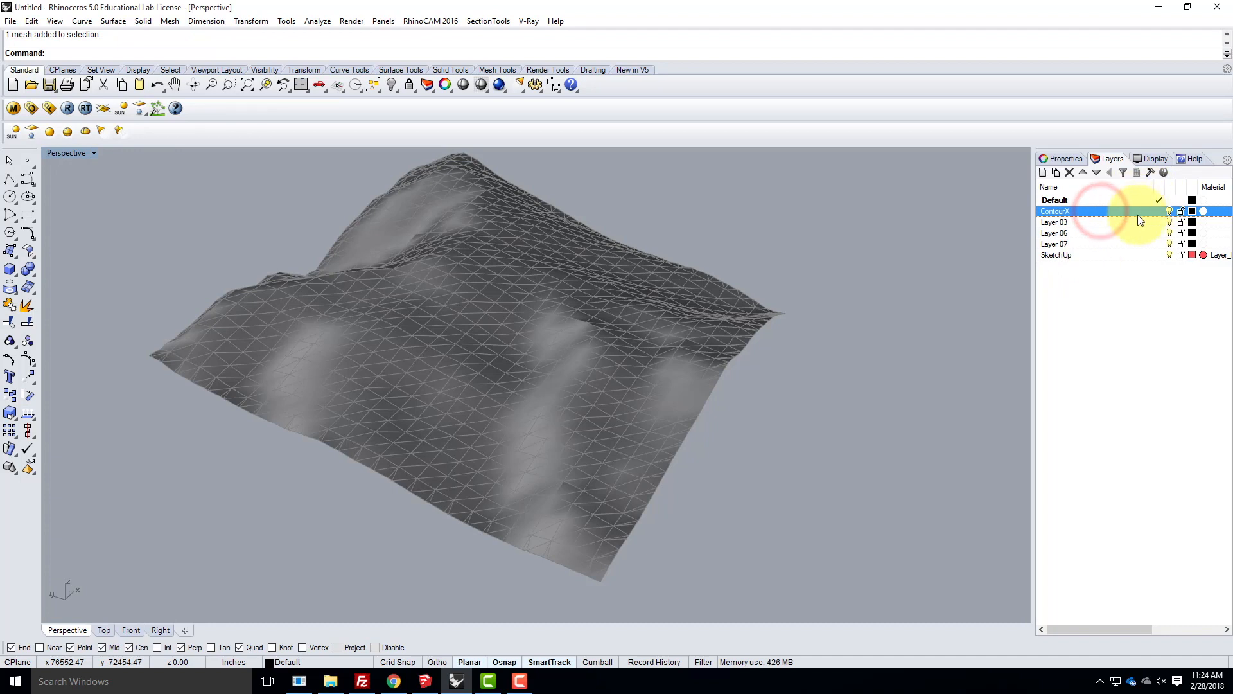
{"action": "left_click", "coordinate": [1158, 210]}
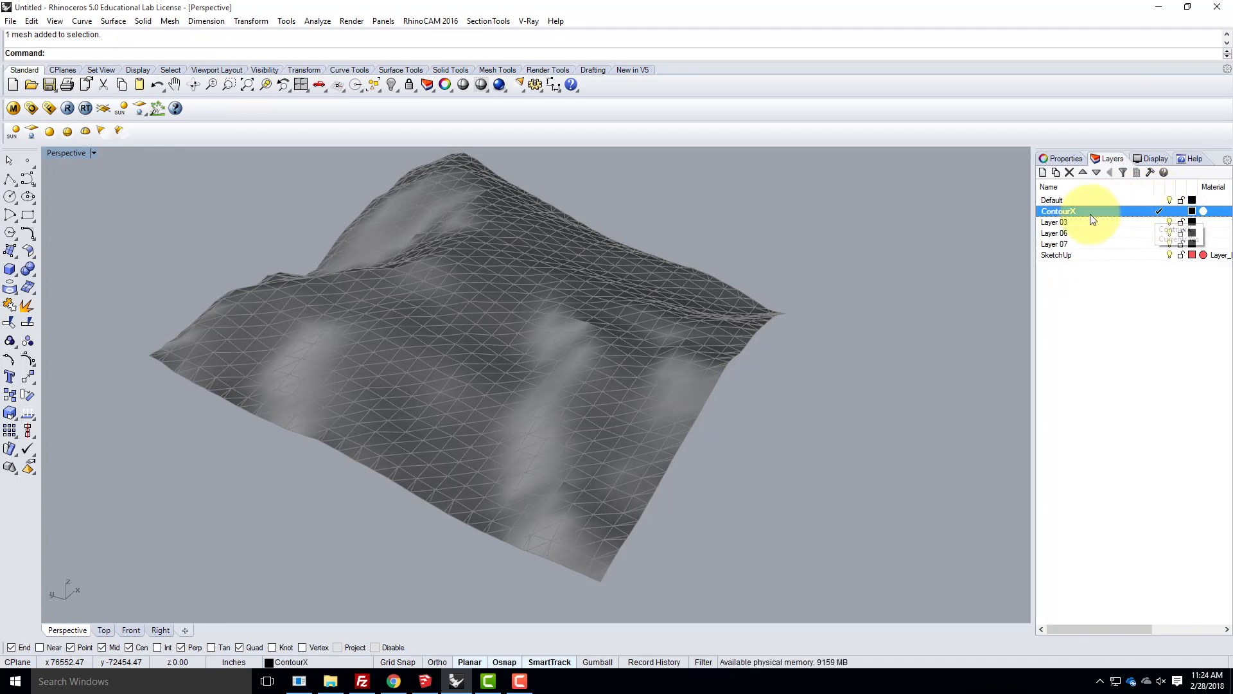
{"action": "right_click_drag", "start_coordinate": [734, 391], "coordinate": [586, 454]}
{"action": "left_click", "coordinate": [554, 499]}
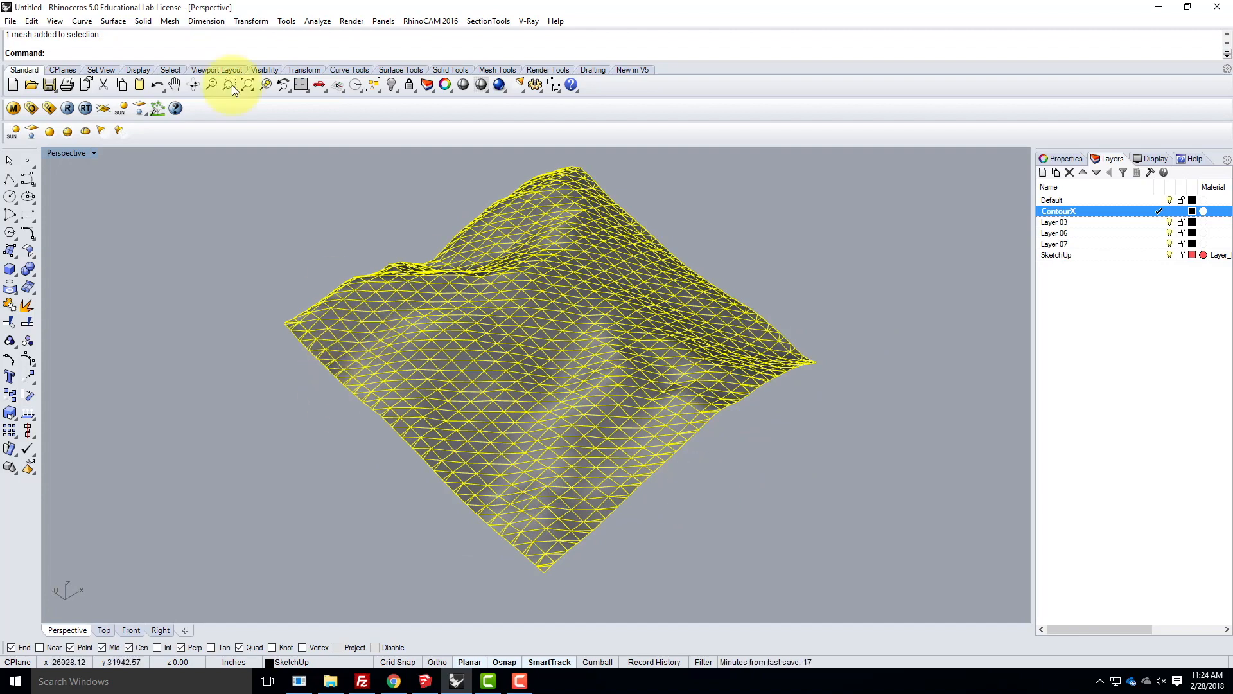
{"action": "left_click", "coordinate": [82, 21]}
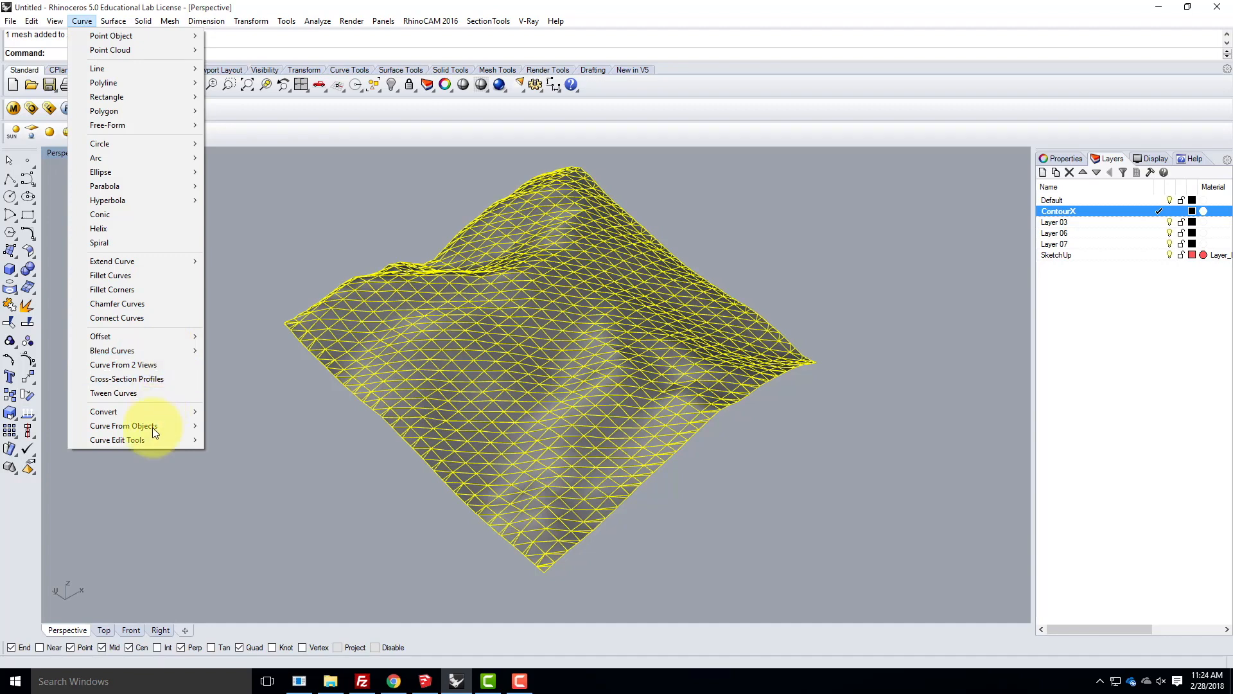
{"action": "mouse_move", "coordinate": [140, 425]}
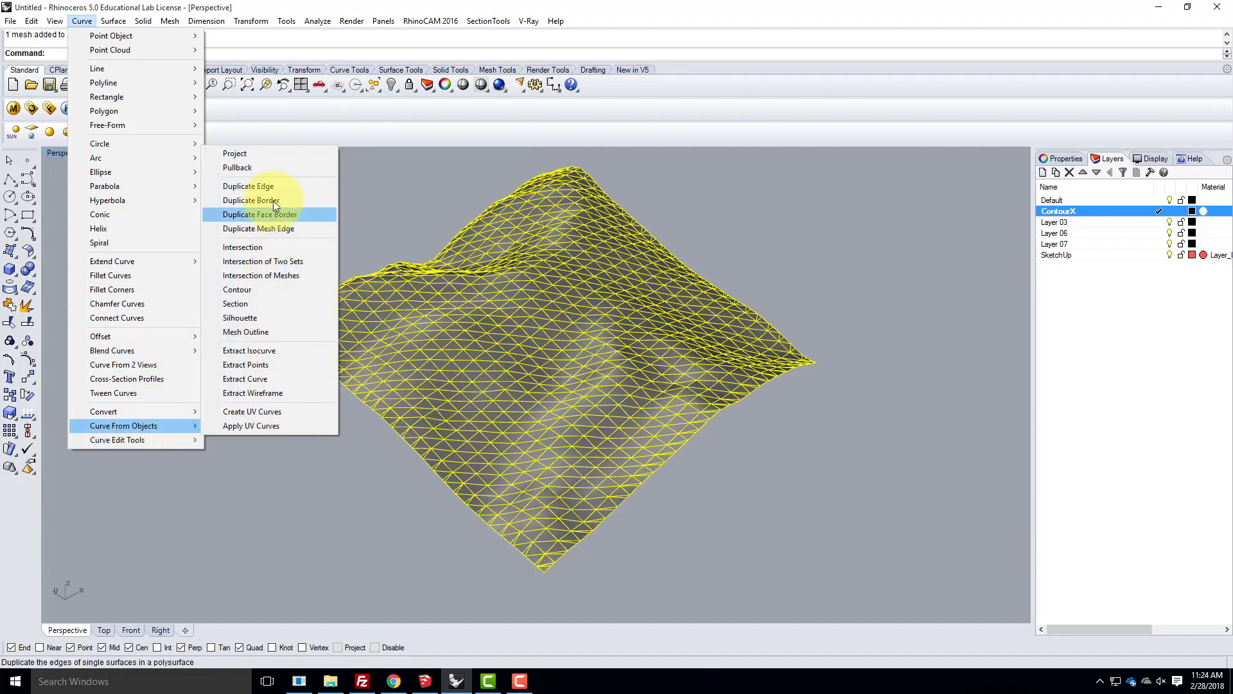
{"action": "left_click", "coordinate": [252, 294]}
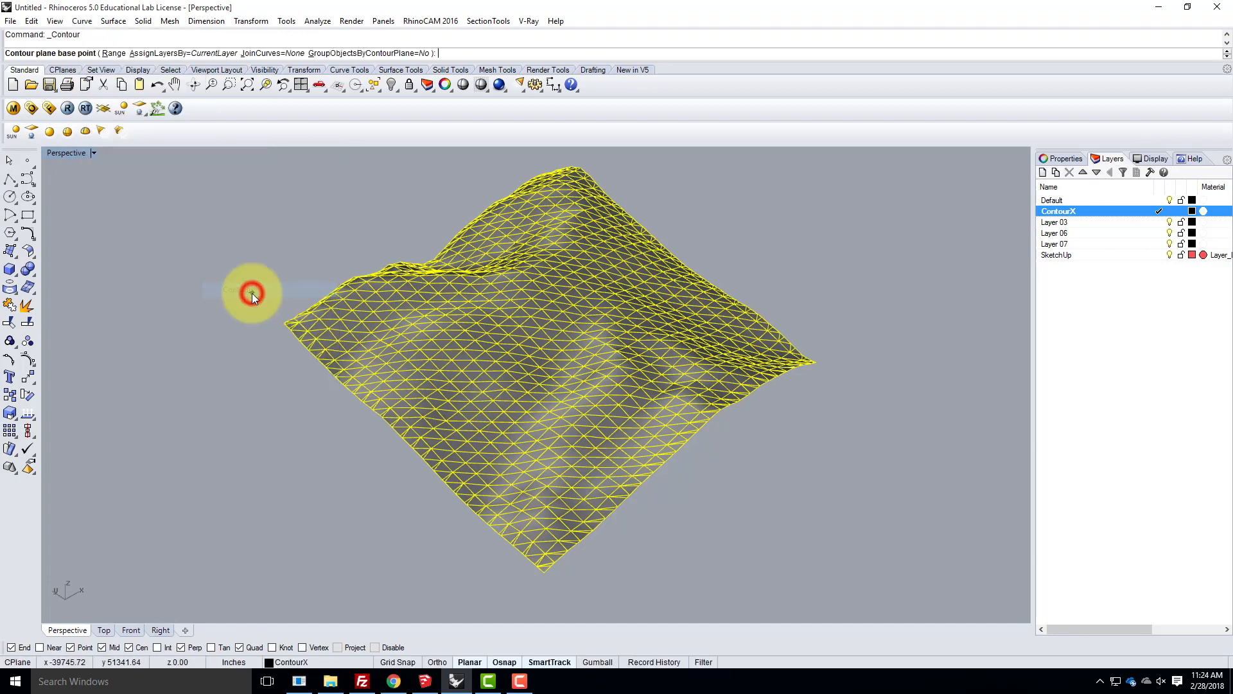
{"action": "key", "text": "Escape"}
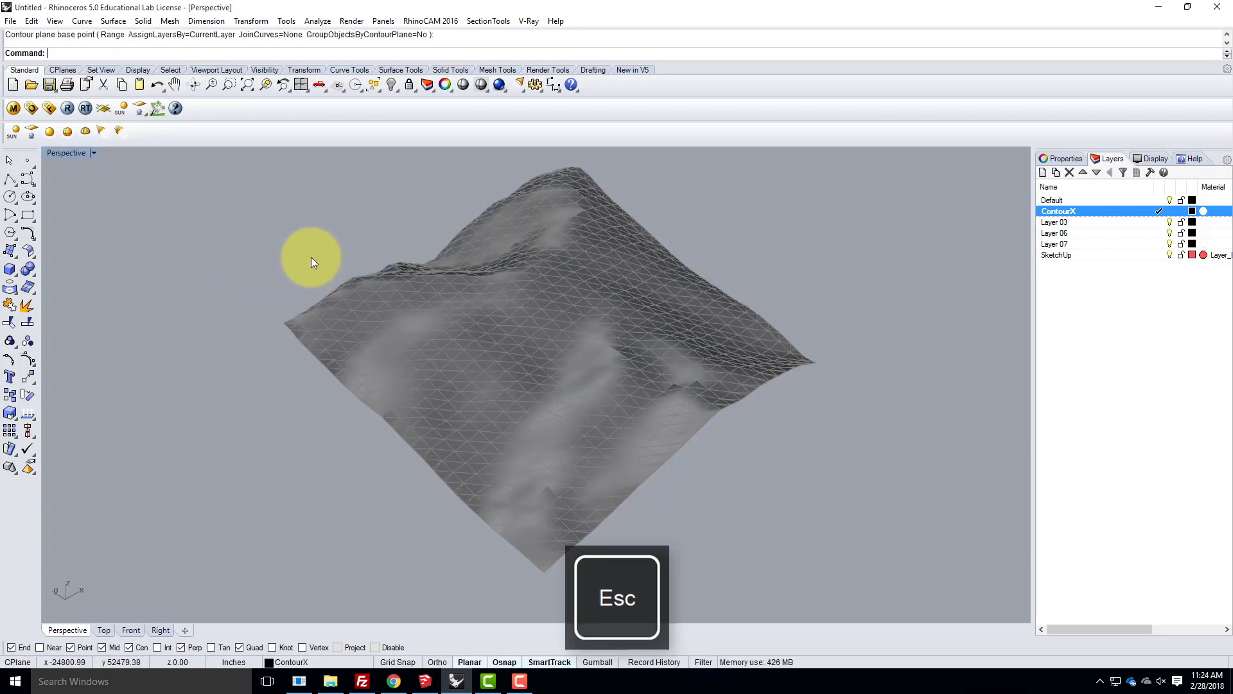
- Run Contour on the terrain mesh and, with the Vertex object snap enabled, place the contour plane base point at the mesh's nearest corner
{"action": "left_click", "coordinate": [124, 20]}
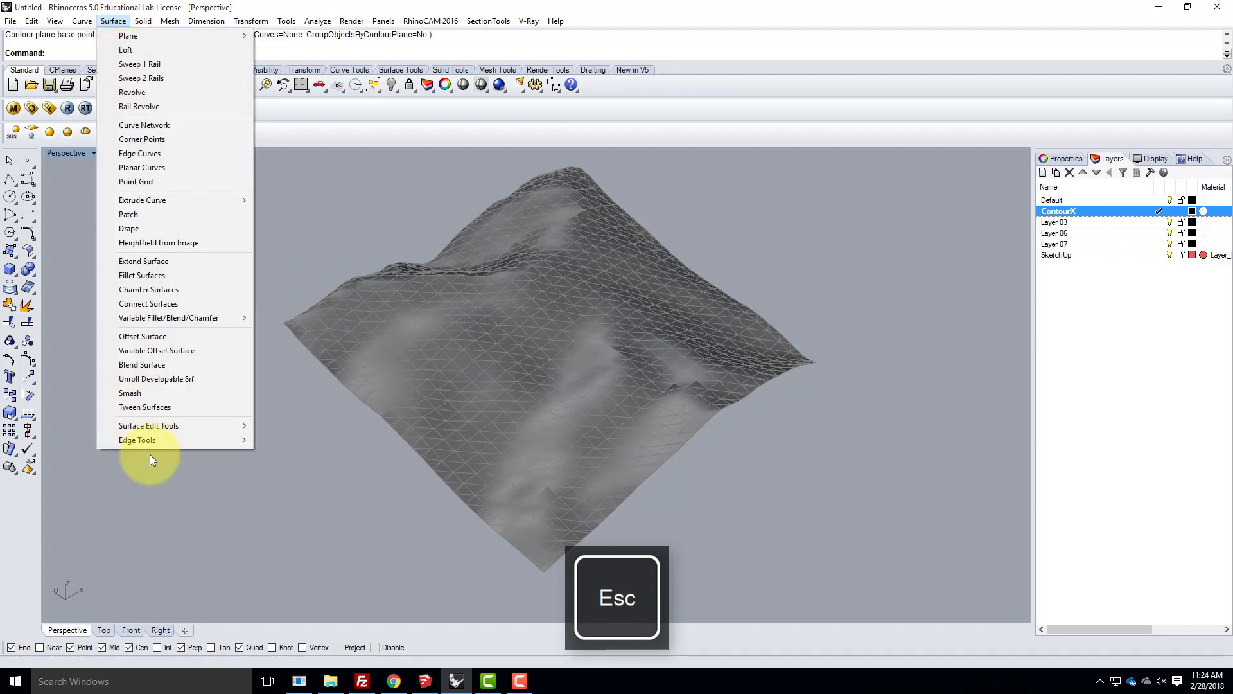
{"action": "mouse_move", "coordinate": [82, 27]}
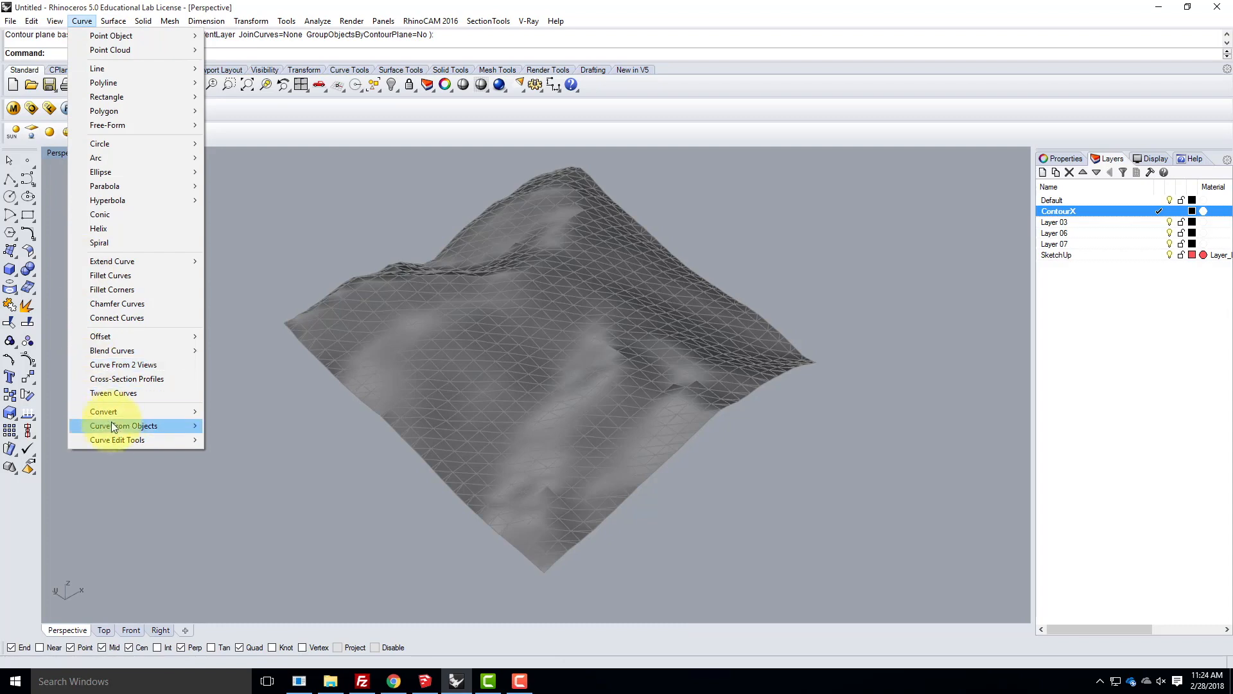
{"action": "mouse_move", "coordinate": [112, 425]}
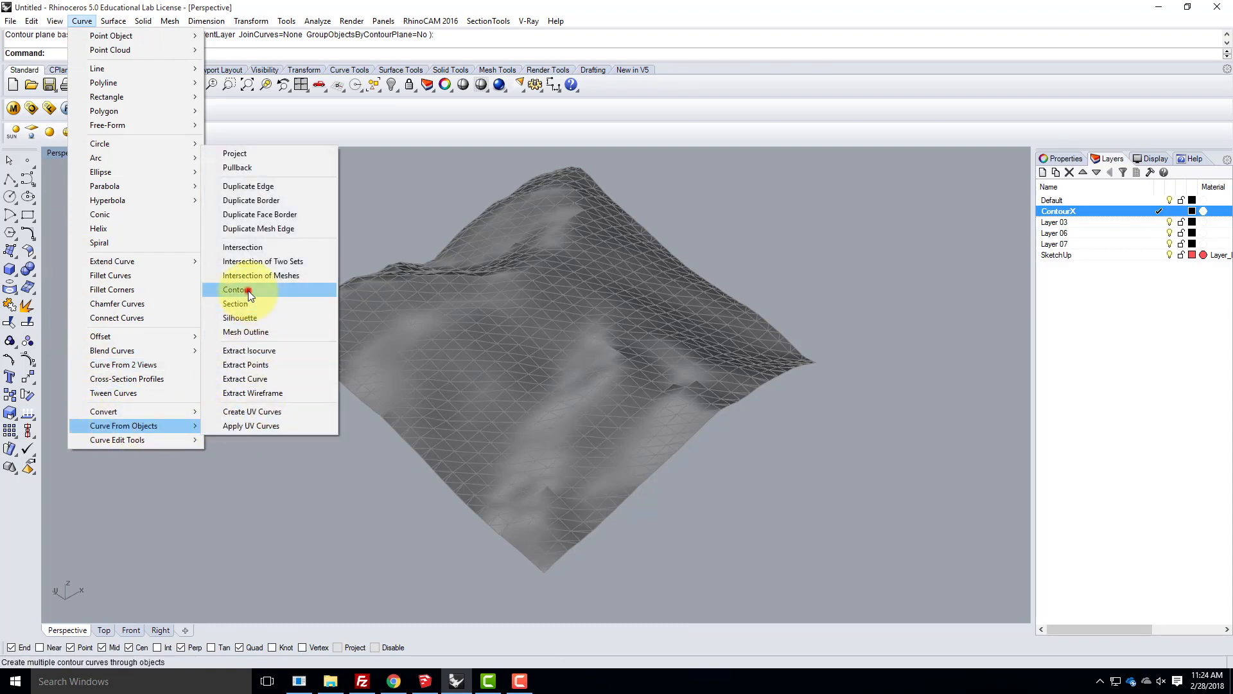
{"action": "left_click", "coordinate": [247, 289]}
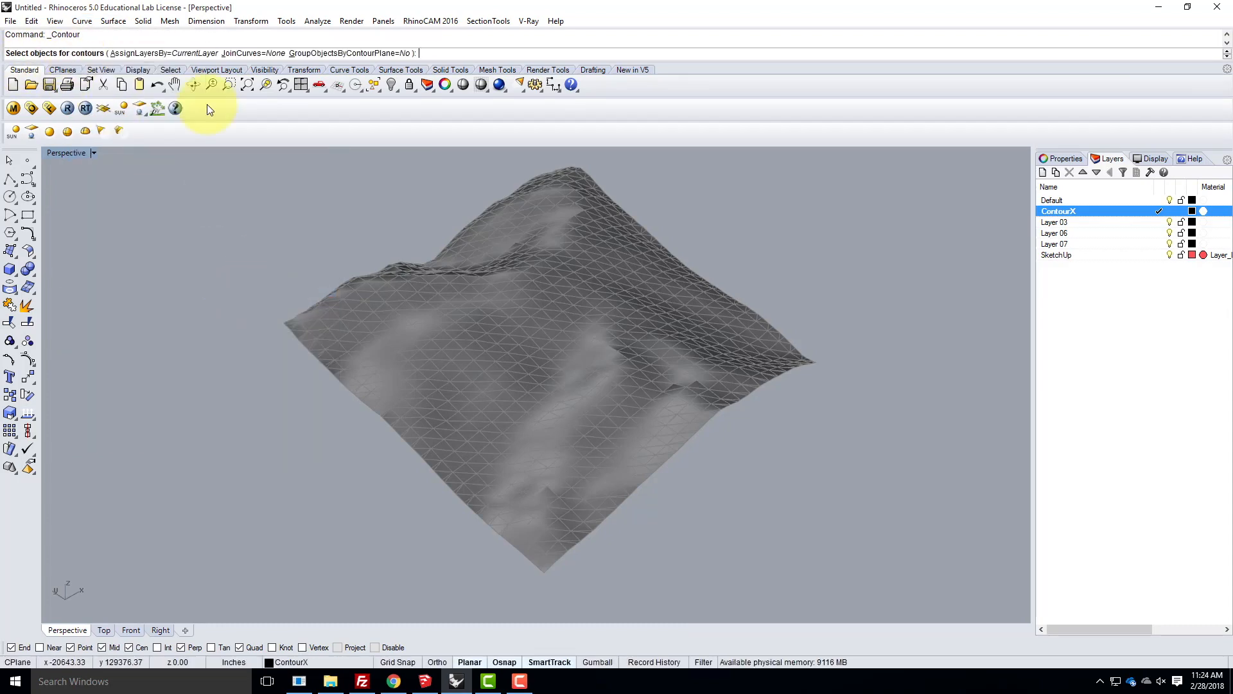
{"action": "left_click", "coordinate": [491, 342]}
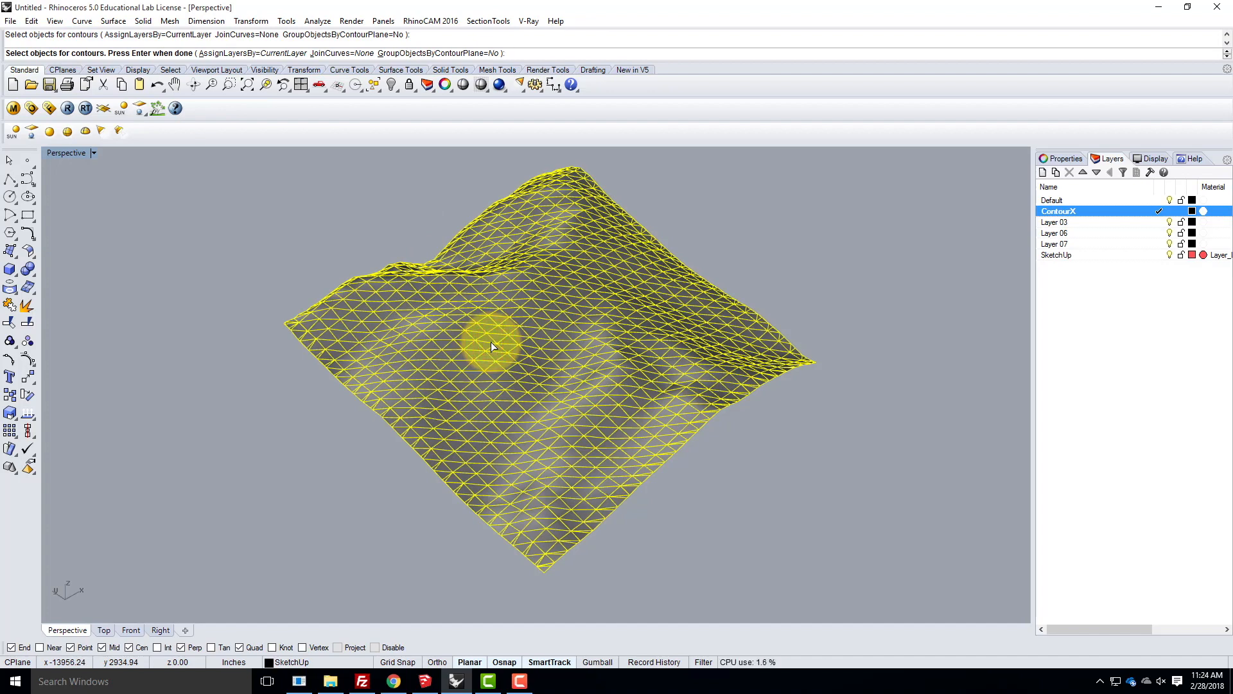
{"action": "key", "text": "Return"}
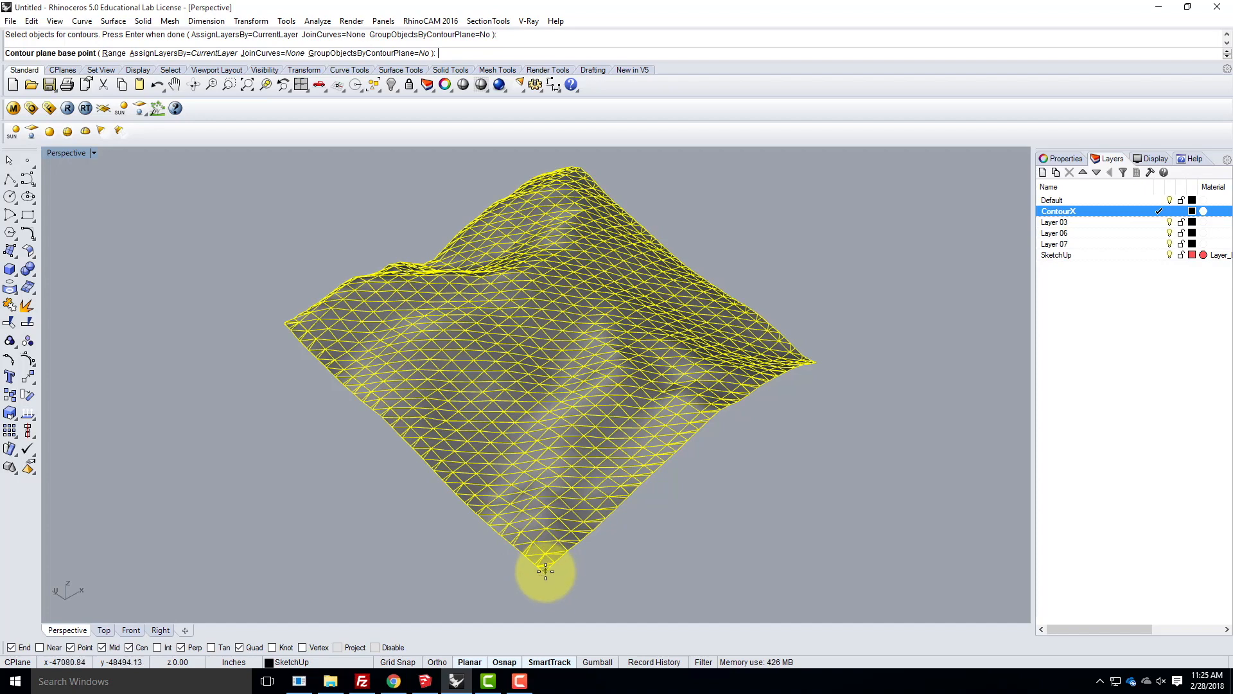
{"action": "left_click", "coordinate": [302, 647]}
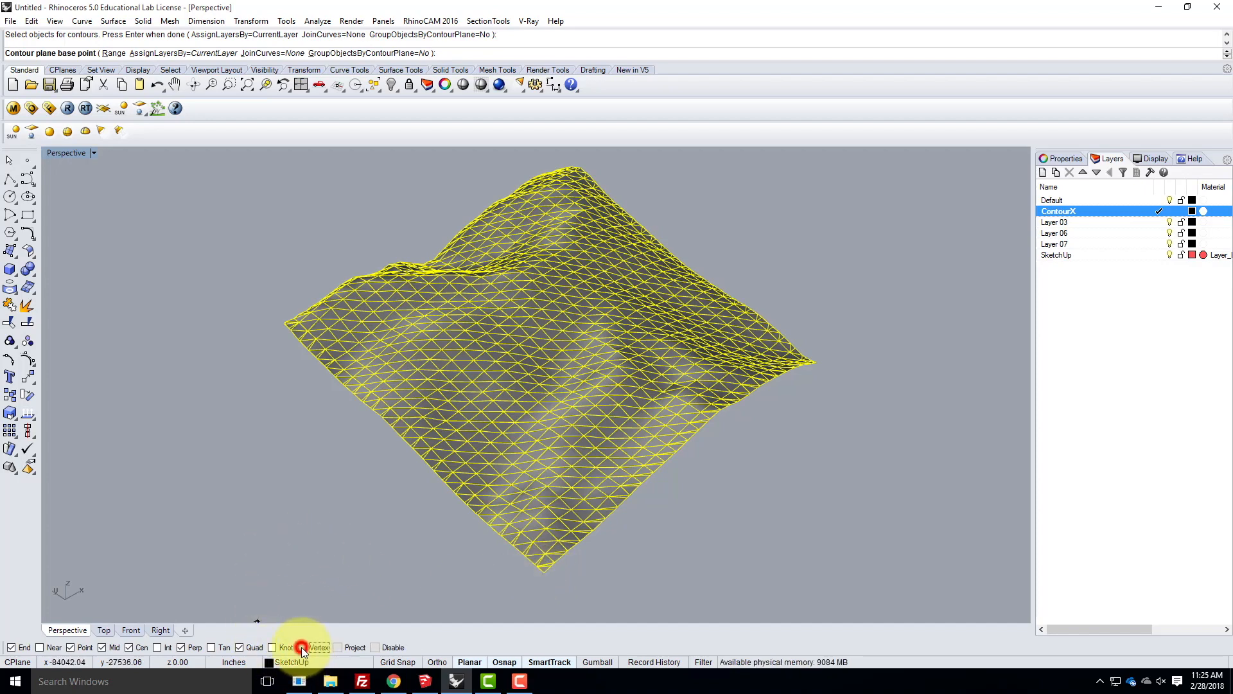
{"action": "left_click", "coordinate": [545, 570]}
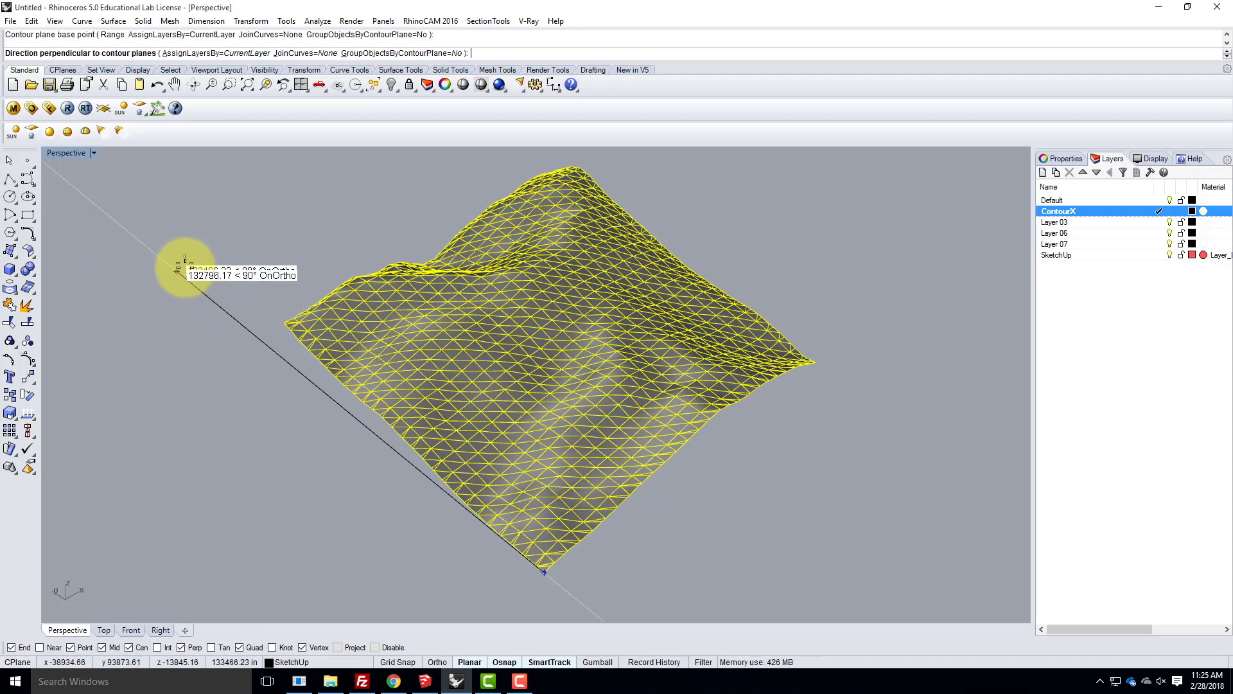
- With Ortho on, direct the contours along the Y axis from the base point and enter the distance between them to generate the curves
{"action": "left_click", "coordinate": [436, 662]}
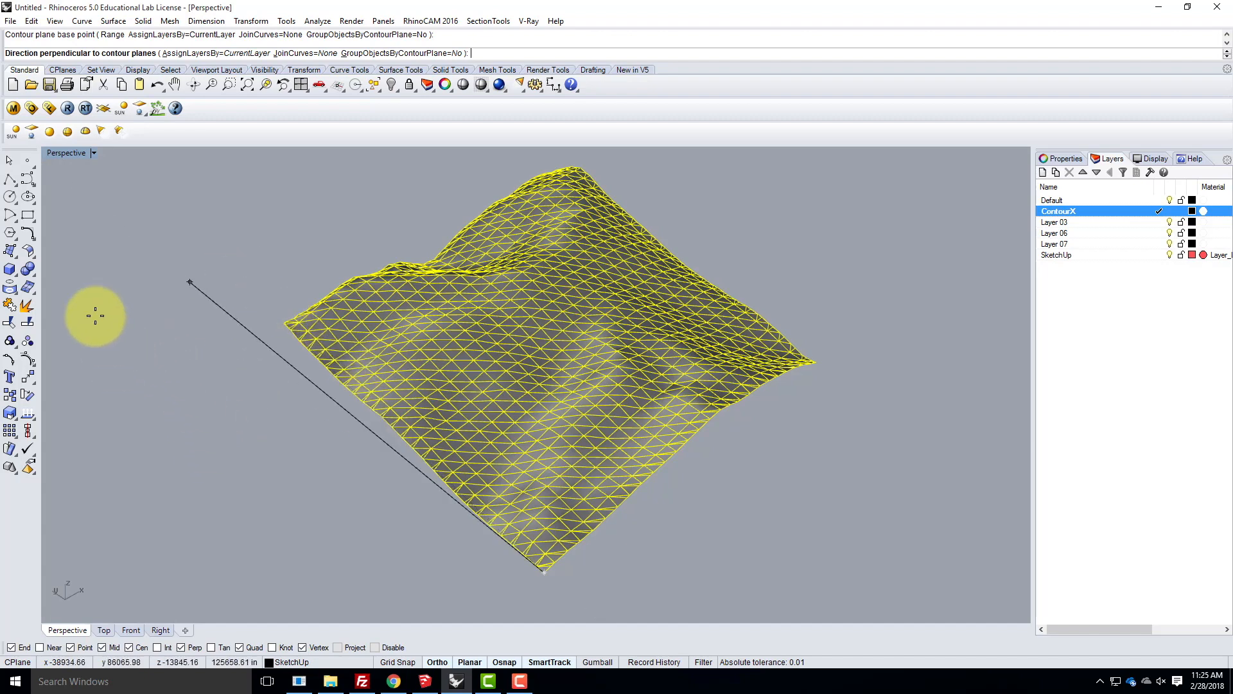
{"action": "left_click", "coordinate": [84, 280]}
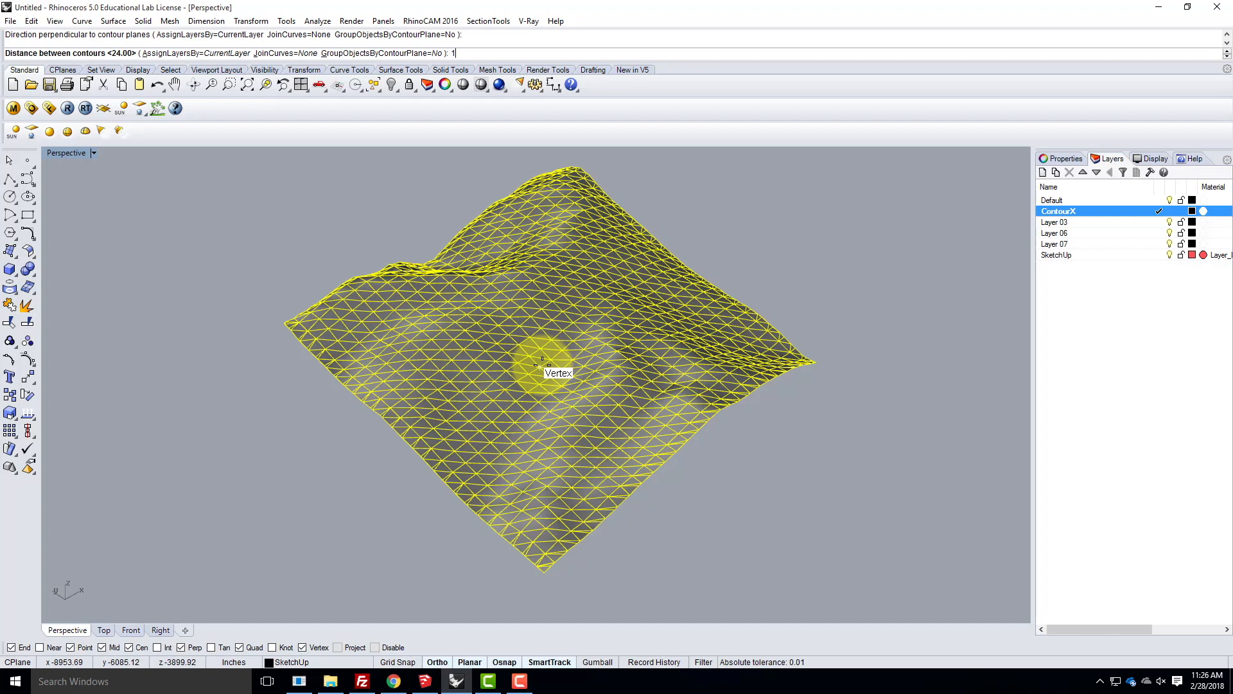
{"action": "type", "text": "00'"}
{"action": "key", "text": "Return"}
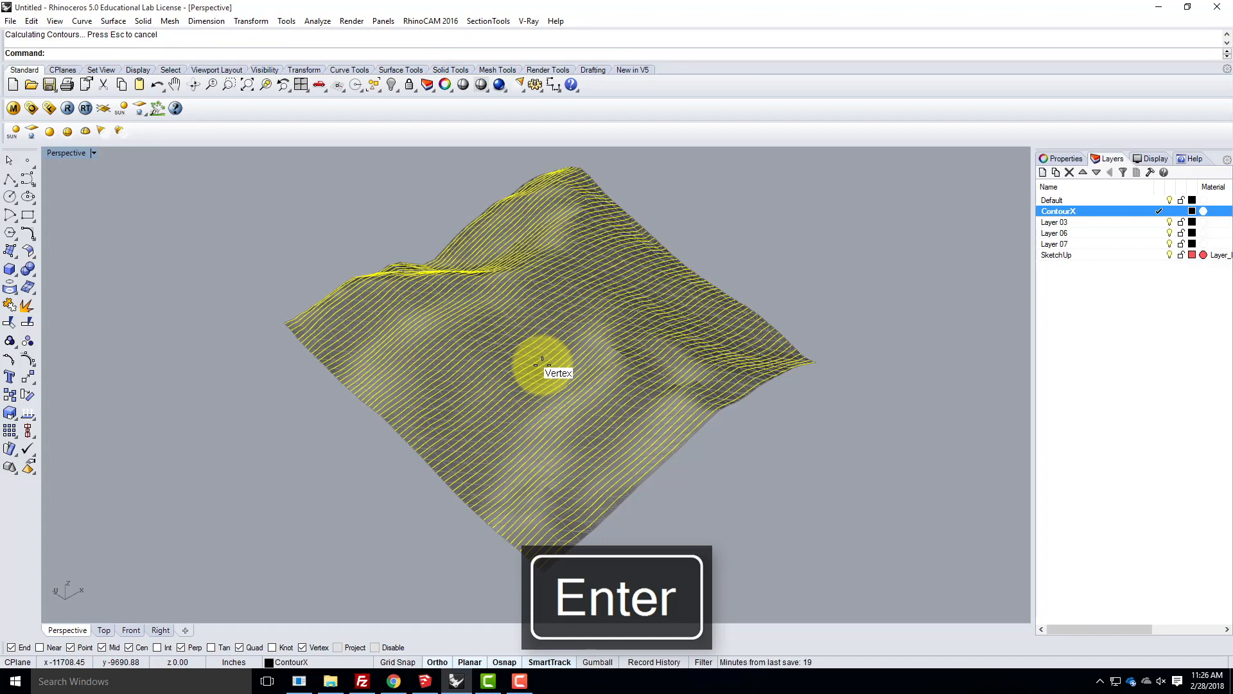
- Examine the contour curves across the terrain mesh up close and from several angles
{"action": "right_click_drag", "start_coordinate": [453, 386], "coordinate": [506, 333]}
{"action": "scroll", "coordinate": [567, 380], "scroll_direction": "up", "scroll_amount": 5}
{"action": "right_click_drag", "start_coordinate": [795, 297], "coordinate": [462, 394]}
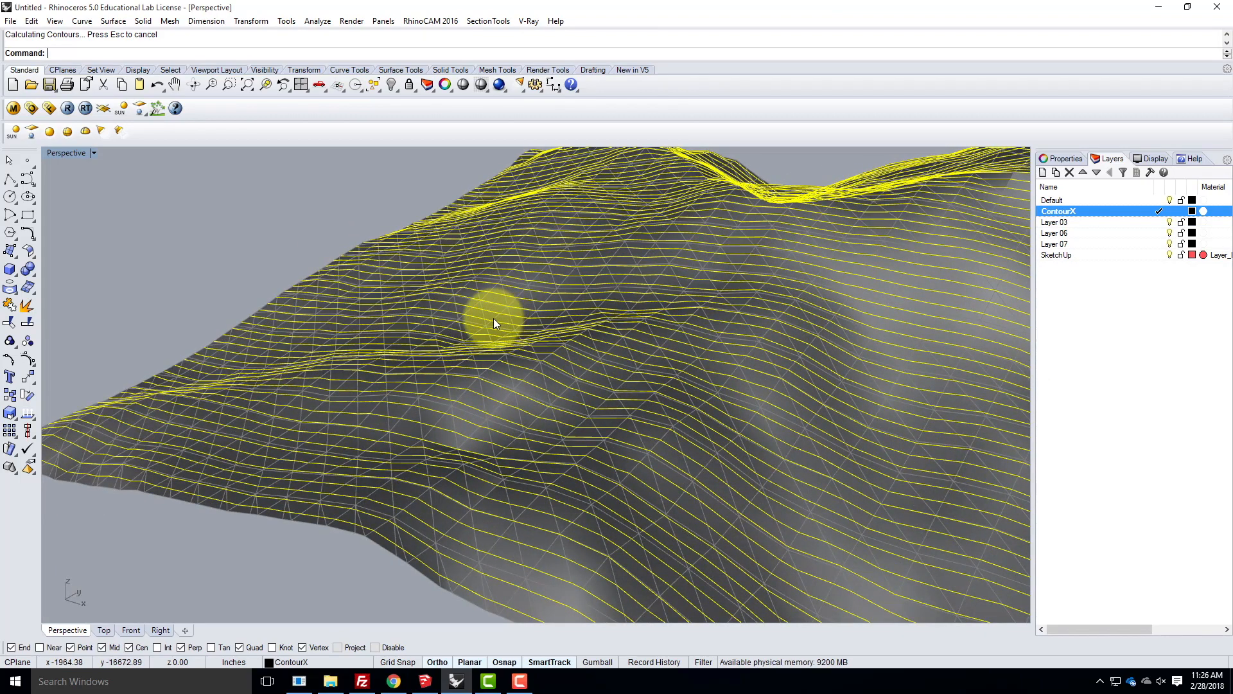
{"action": "right_click_drag", "start_coordinate": [347, 311], "coordinate": [678, 221]}
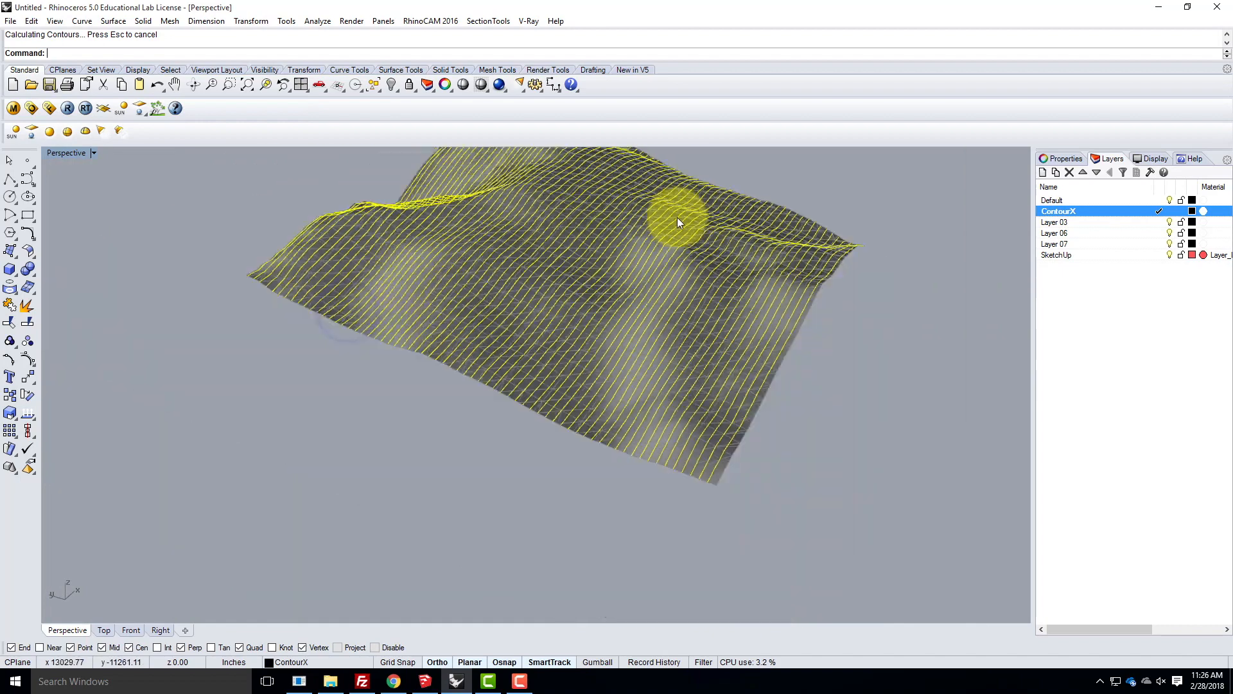
{"action": "scroll", "coordinate": [678, 219], "scroll_direction": "down", "scroll_amount": 2}
{"action": "left_click", "coordinate": [827, 338]}
{"action": "scroll", "coordinate": [574, 285], "scroll_direction": "up", "scroll_amount": 5}
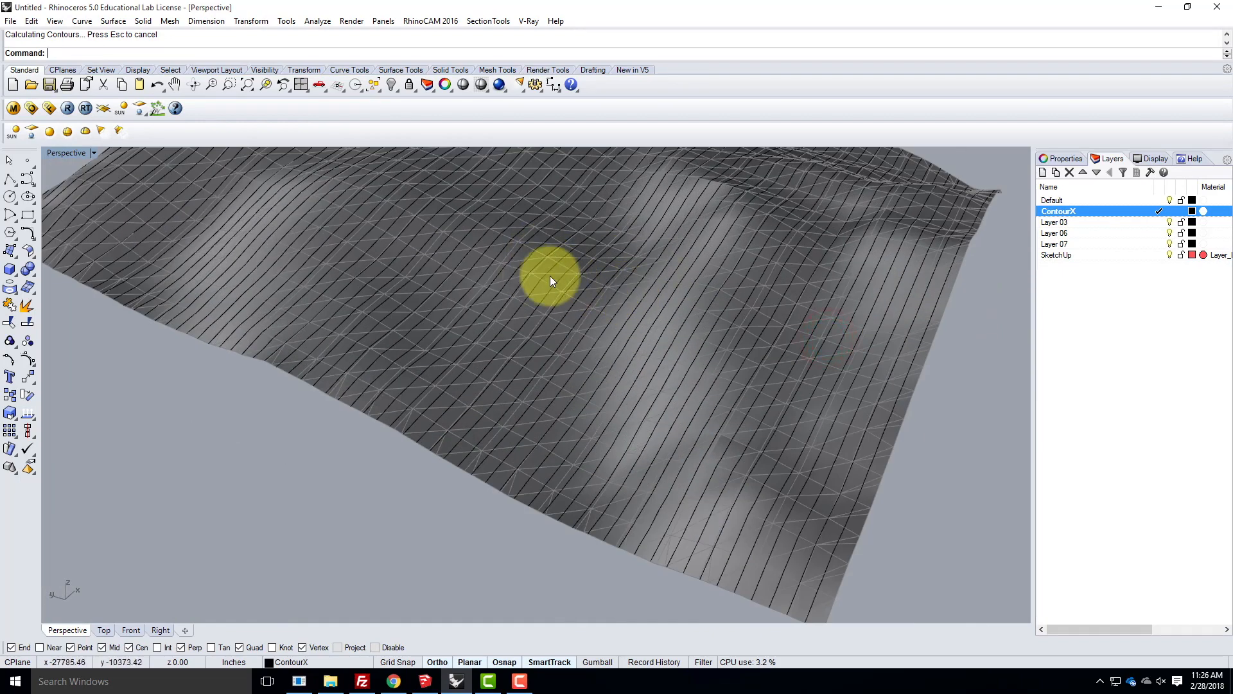
{"action": "scroll", "coordinate": [275, 432], "scroll_direction": "down", "scroll_amount": 5}
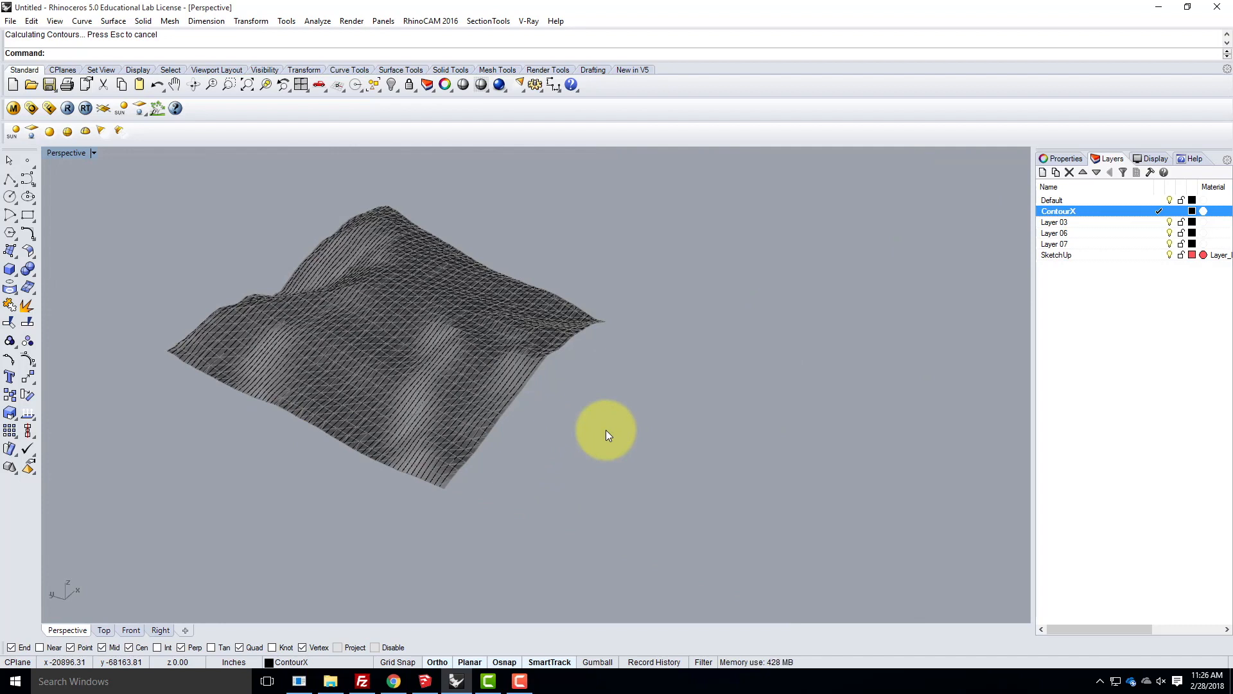
- Rename Layer 03 as Contour2
{"action": "double_click", "coordinate": [1063, 223]}
{"action": "left_click", "coordinate": [1074, 222]}
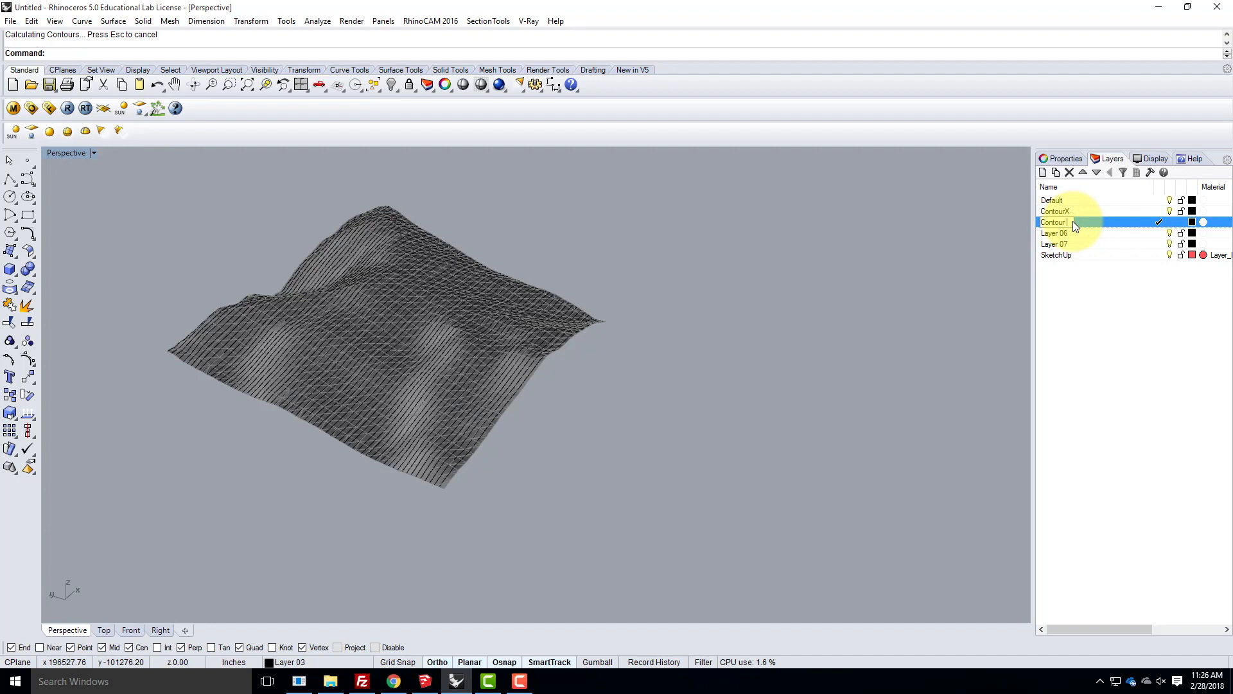
{"action": "type", "text": "Contour"}
{"action": "key", "text": "BackSpace"}
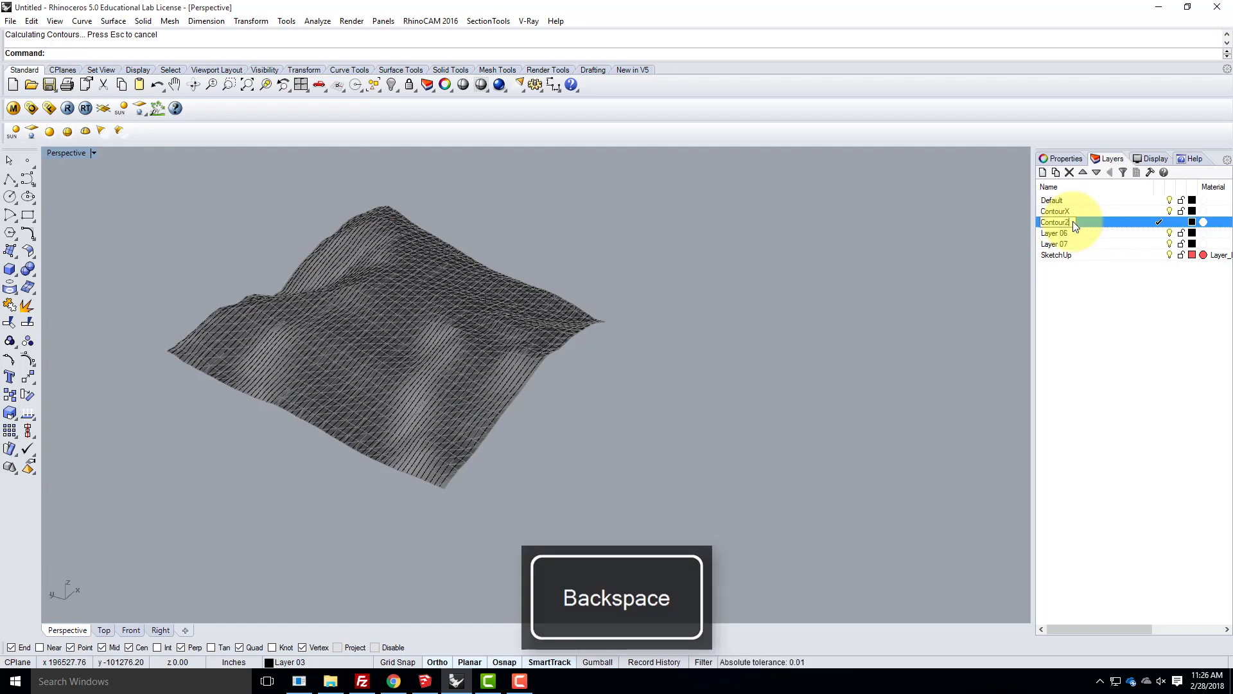
- Rename the ContourX layer as Contour1 and make Contour2 the current layer
{"action": "left_click", "coordinate": [1070, 212]}
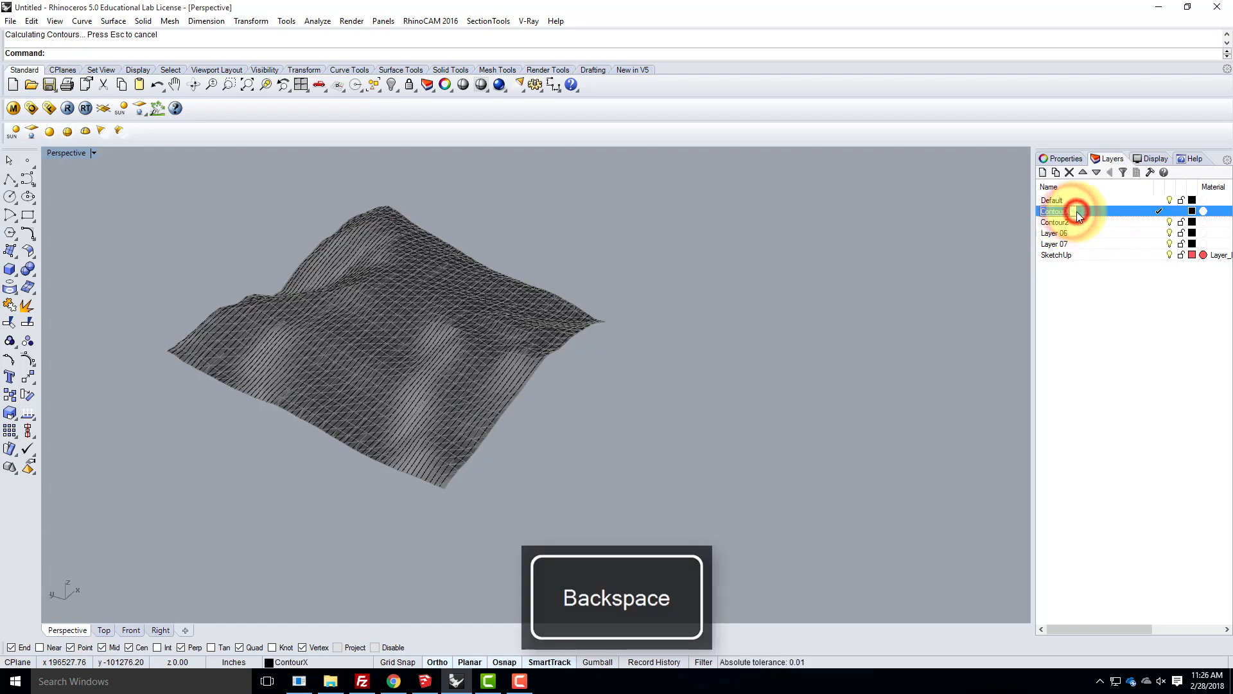
{"action": "type", "text": "Contour1"}
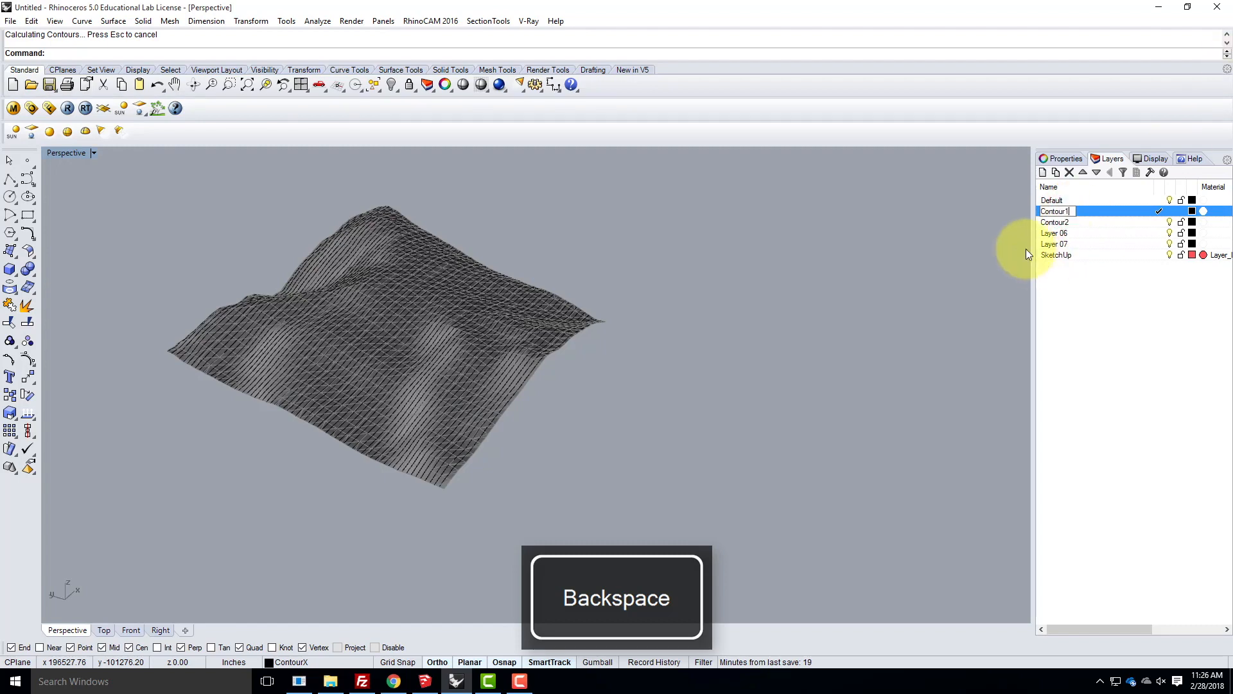
{"action": "left_click", "coordinate": [1099, 222]}
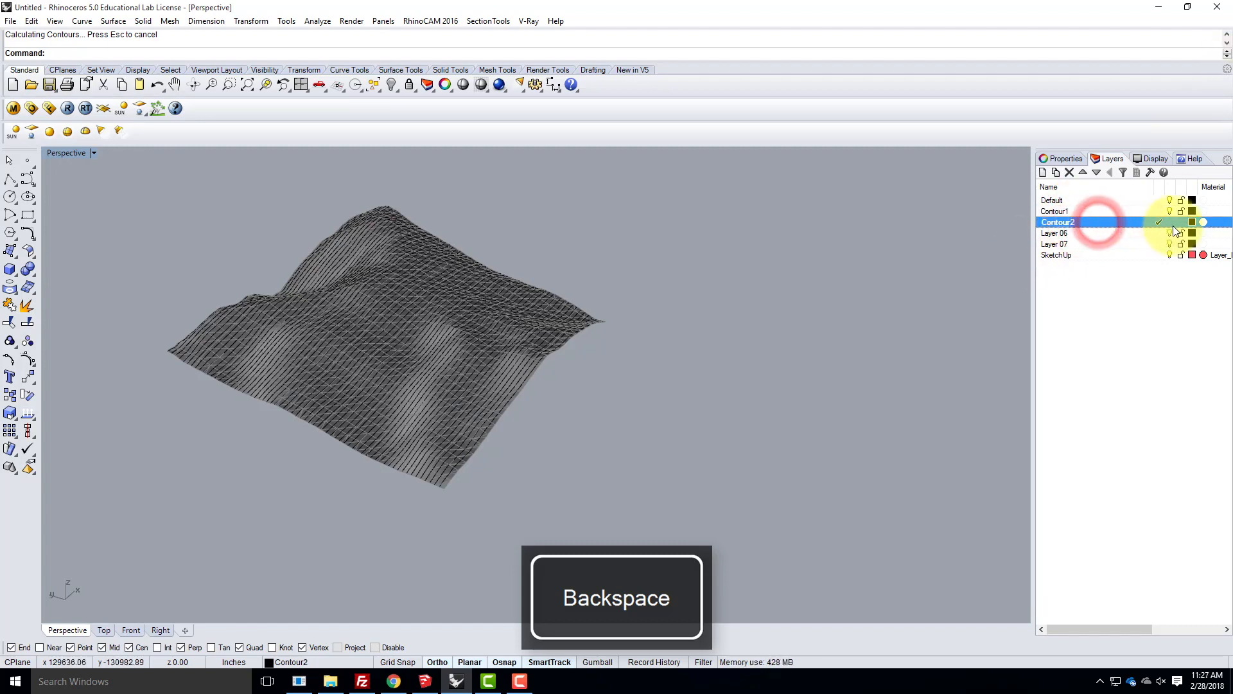
{"action": "scroll", "coordinate": [418, 485], "scroll_direction": "up", "scroll_amount": 5}
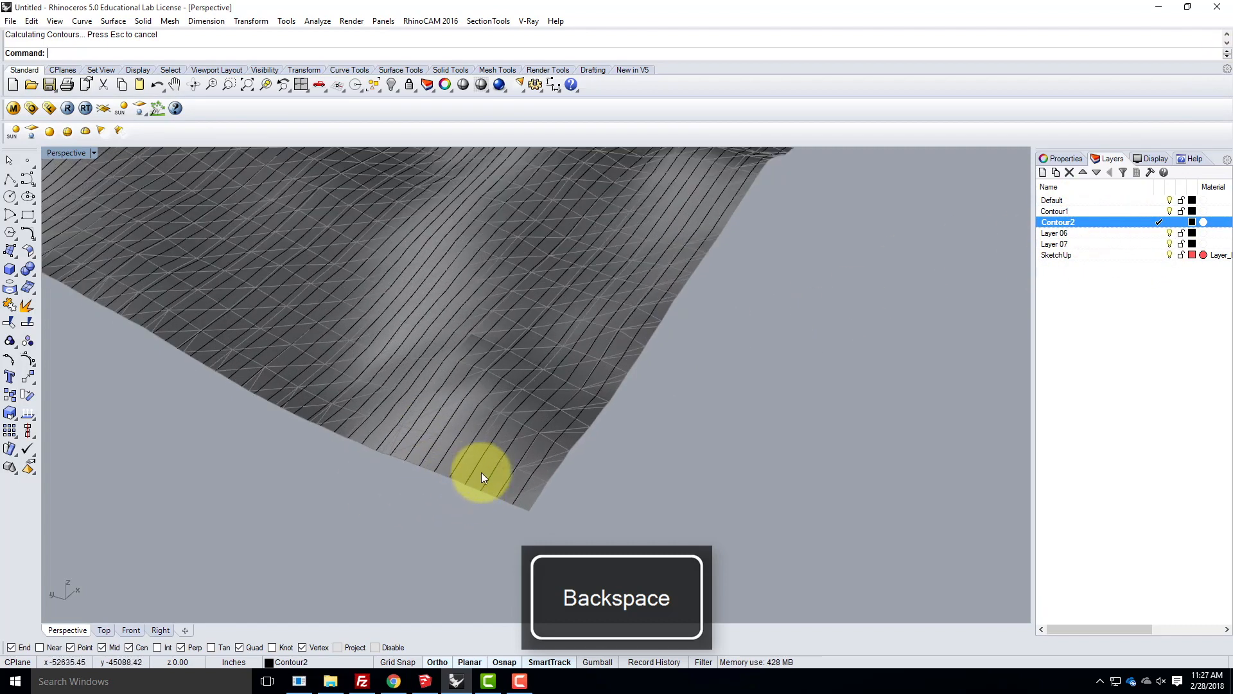
{"action": "left_click", "coordinate": [481, 472]}
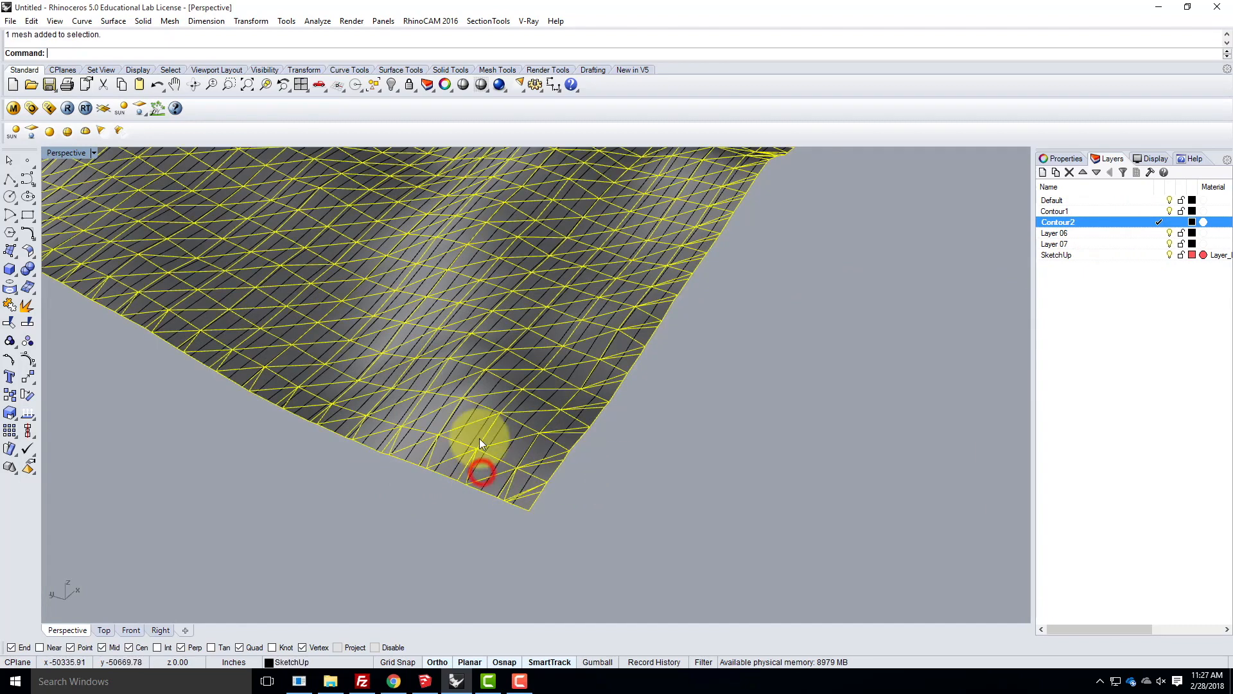
{"action": "left_click", "coordinate": [256, 440]}
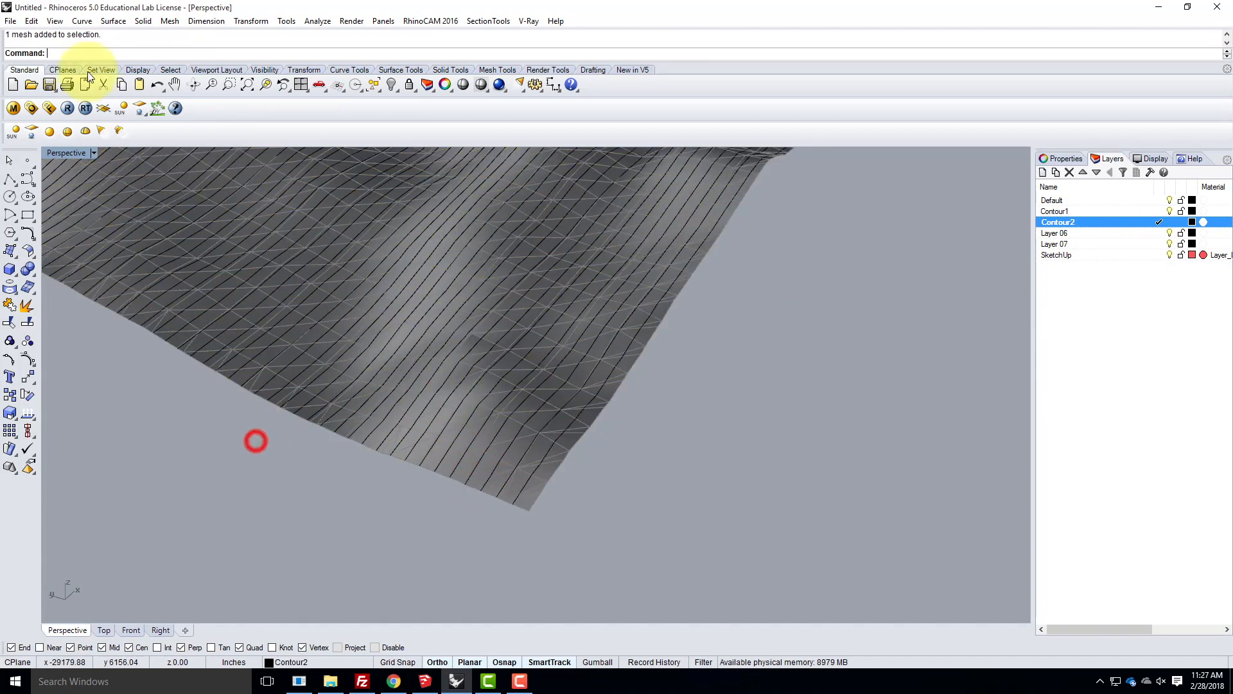
- Start a Contour of the terrain mesh with its corner vertex as the contour plane base point
{"action": "left_click", "coordinate": [82, 21]}
{"action": "mouse_move", "coordinate": [150, 427]}
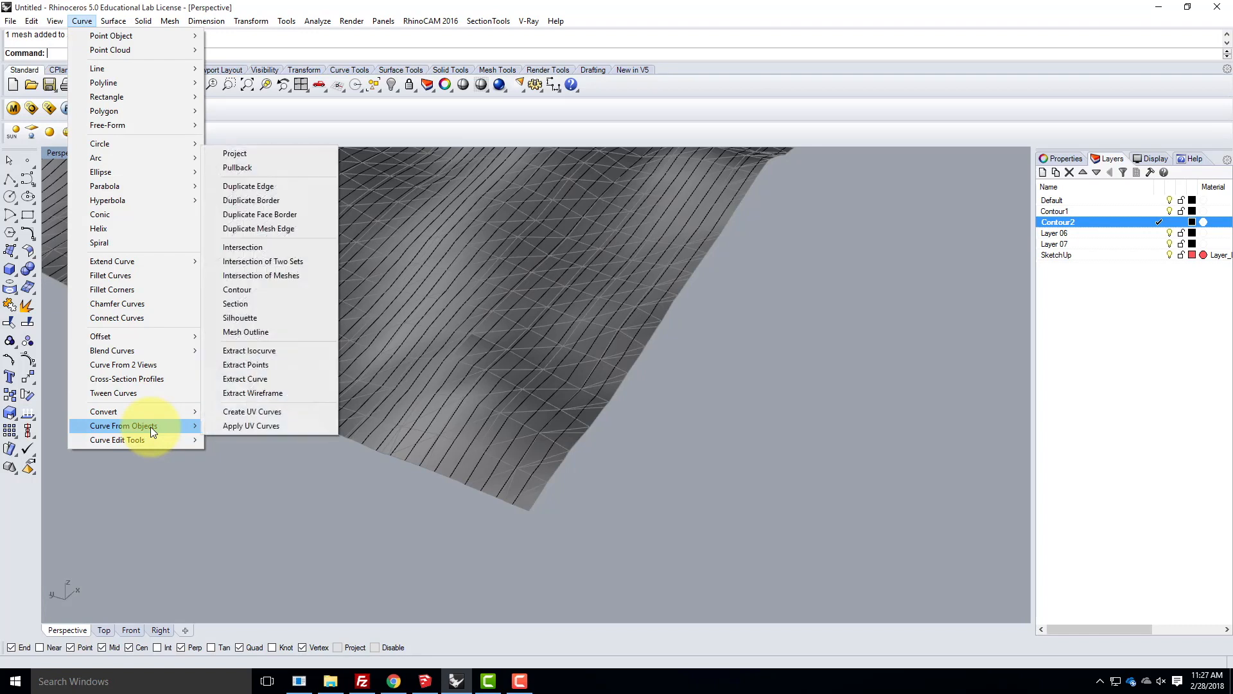
{"action": "left_click", "coordinate": [275, 291]}
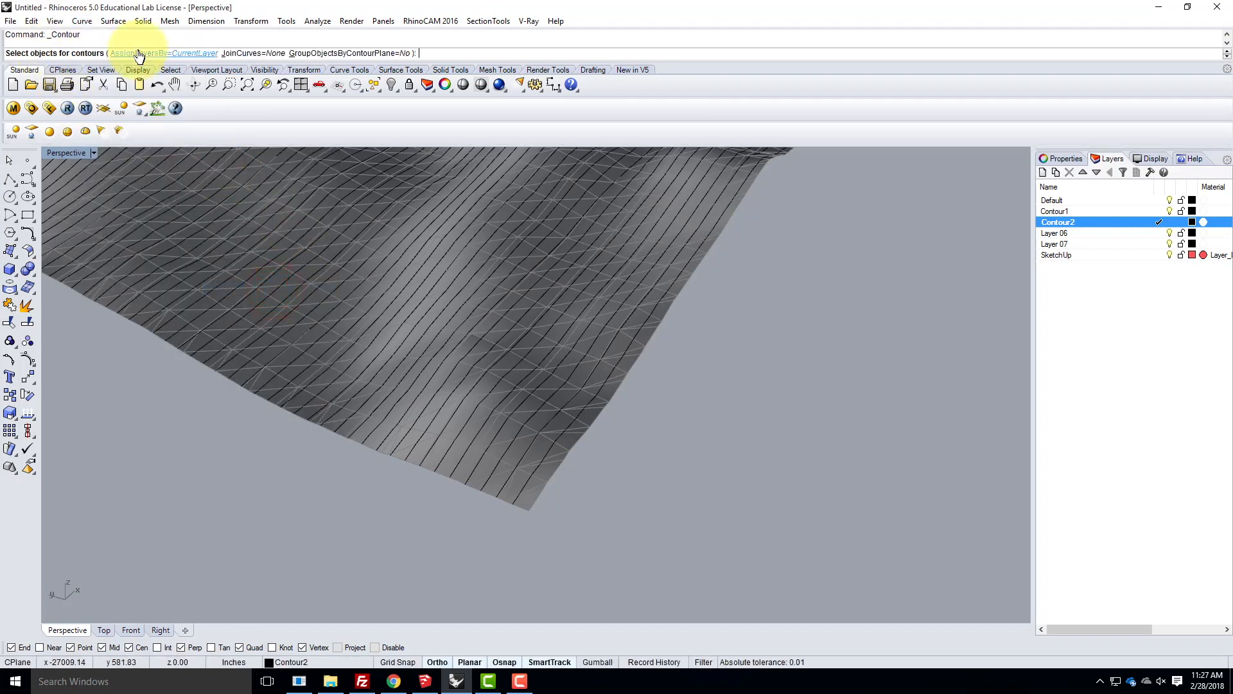
{"action": "scroll", "coordinate": [479, 533], "scroll_direction": "up", "scroll_amount": 2}
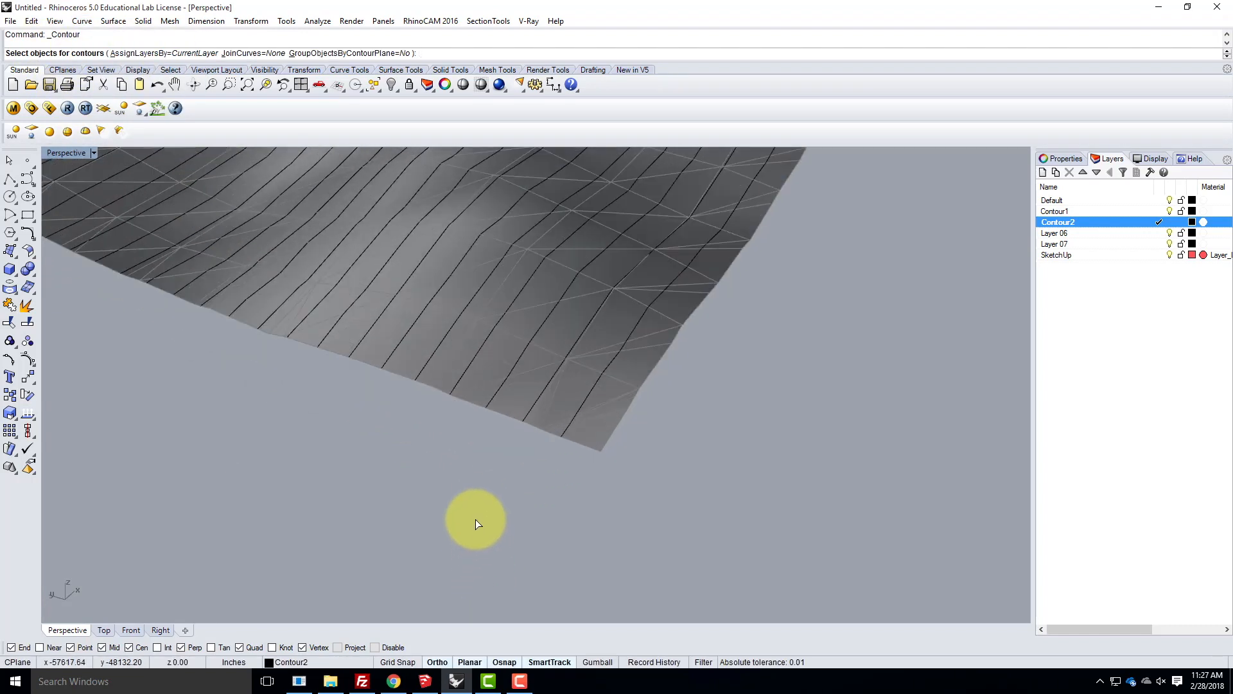
{"action": "left_click", "coordinate": [452, 365]}
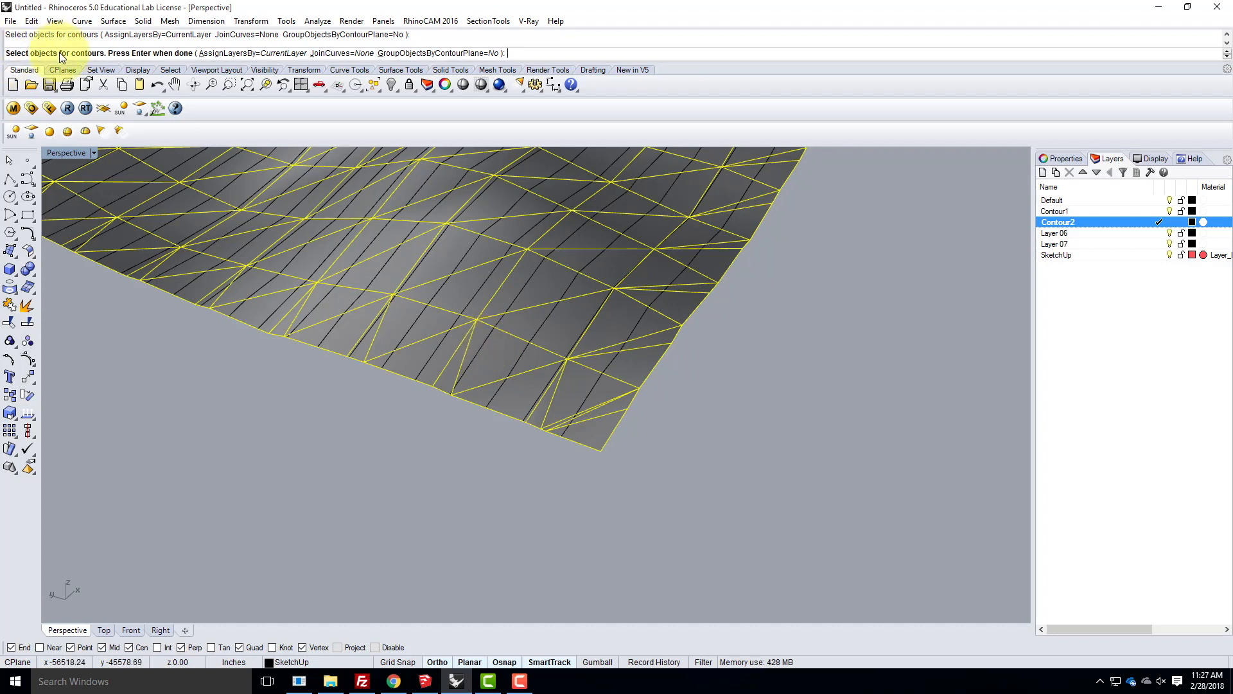
{"action": "key", "text": "Return"}
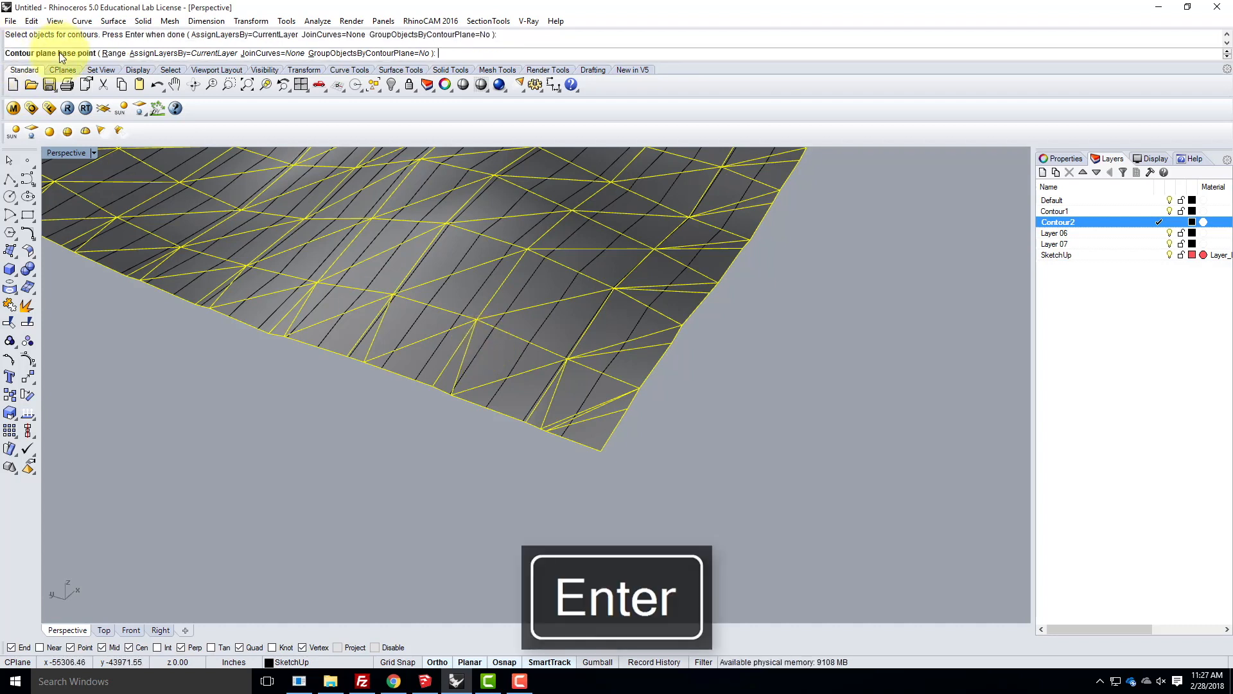
{"action": "left_click", "coordinate": [603, 453]}
- Direct the contours along the X axis and generate them at a spacing of 1200 inches
{"action": "scroll", "coordinate": [706, 472], "scroll_direction": "down", "scroll_amount": 5}
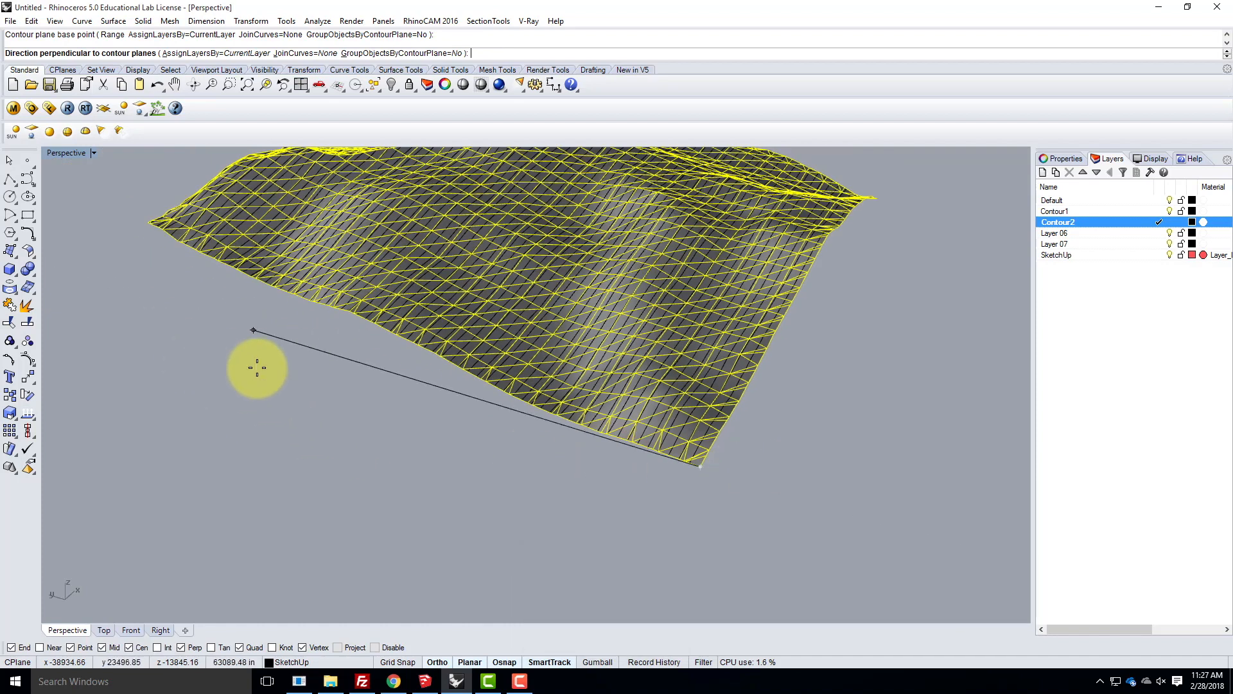
{"action": "scroll", "coordinate": [257, 372], "scroll_direction": "down", "scroll_amount": 4}
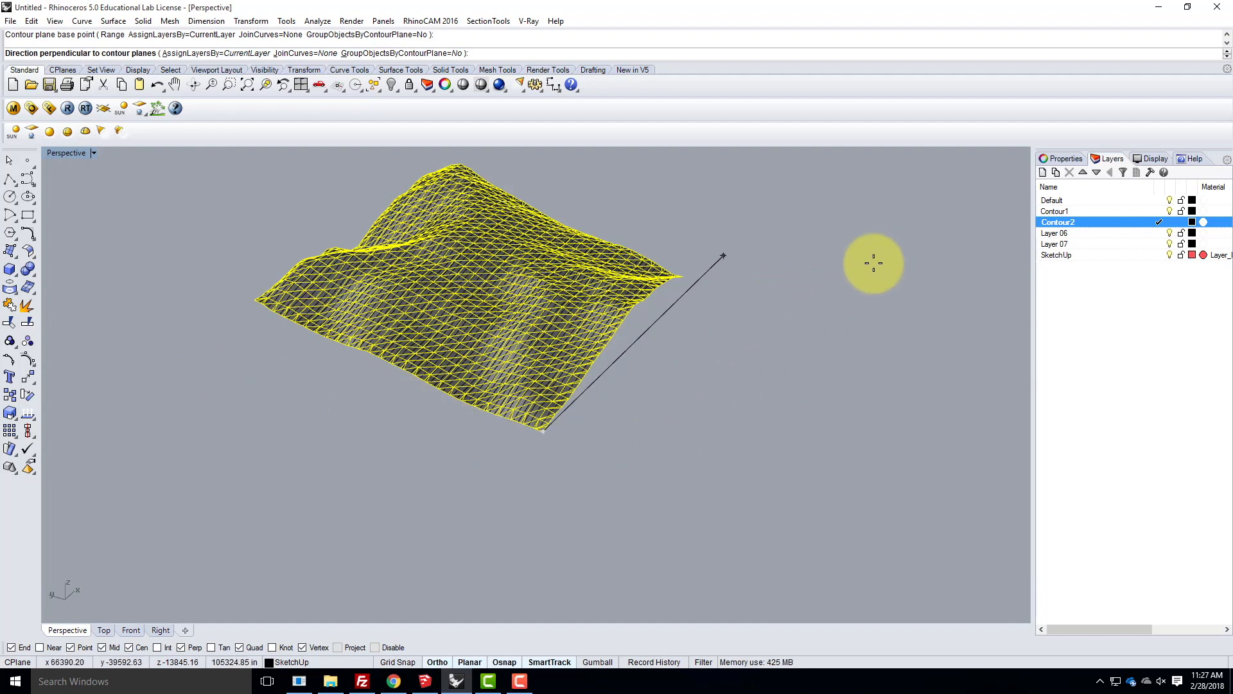
{"action": "left_click", "coordinate": [867, 271]}
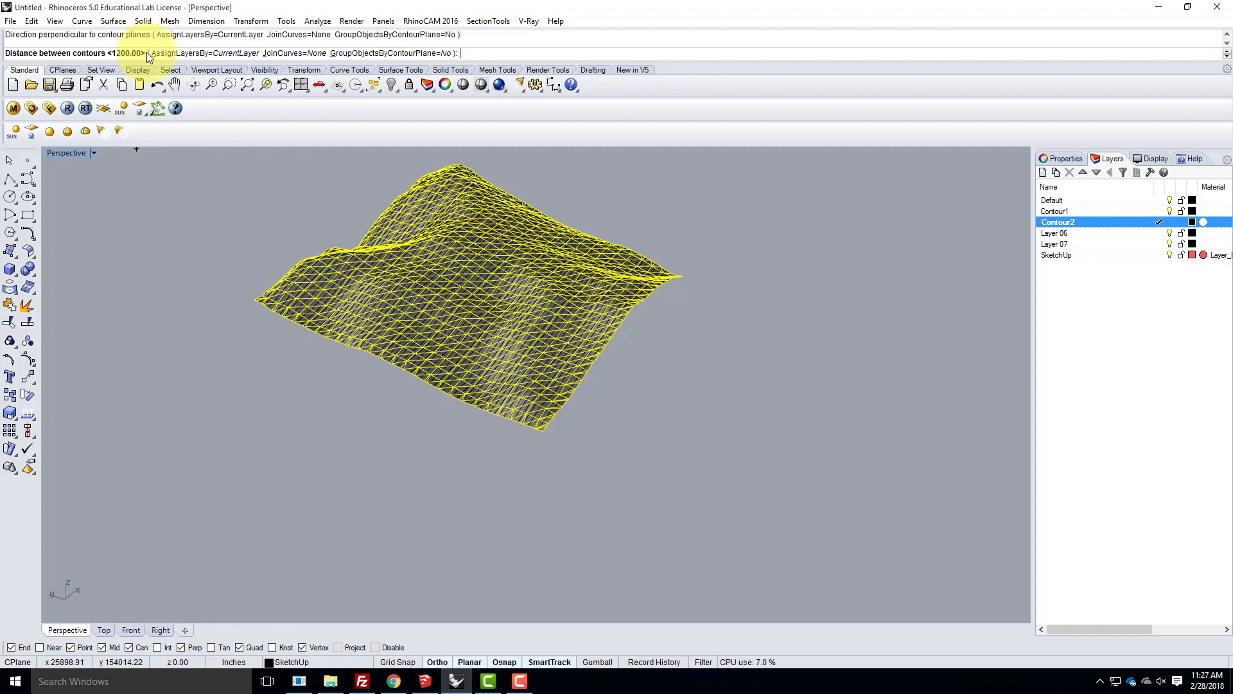
{"action": "type", "text": "100"}
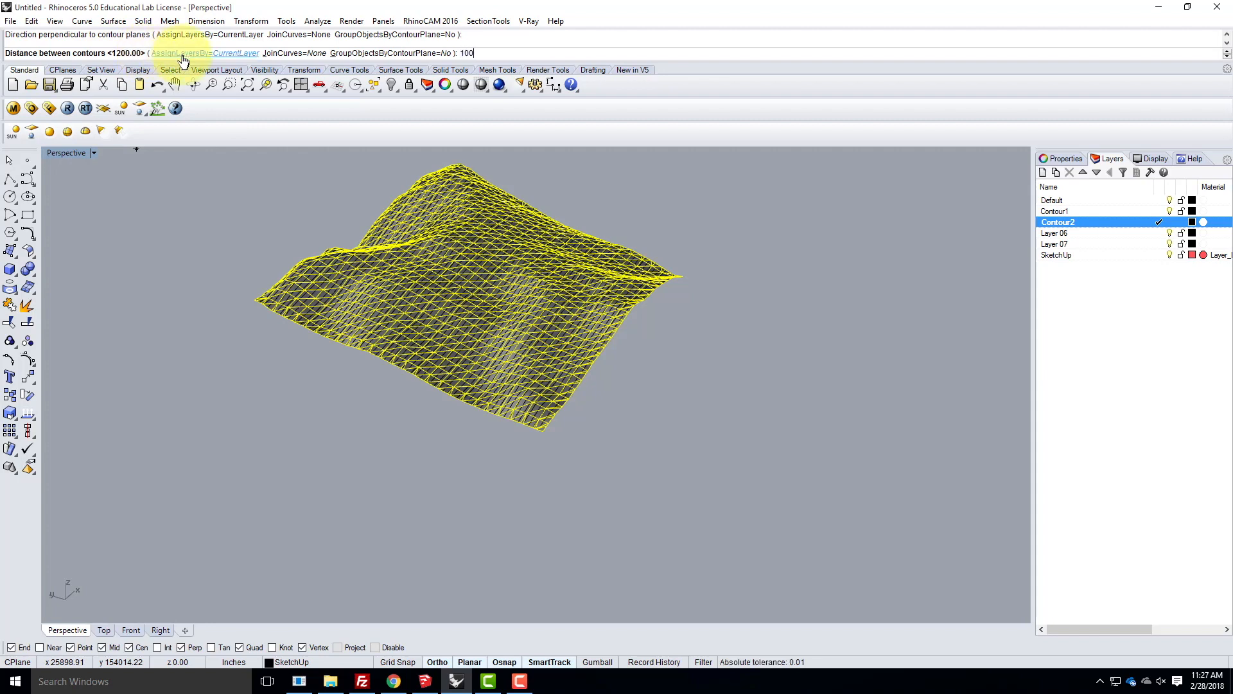
{"action": "key", "text": "Return"}
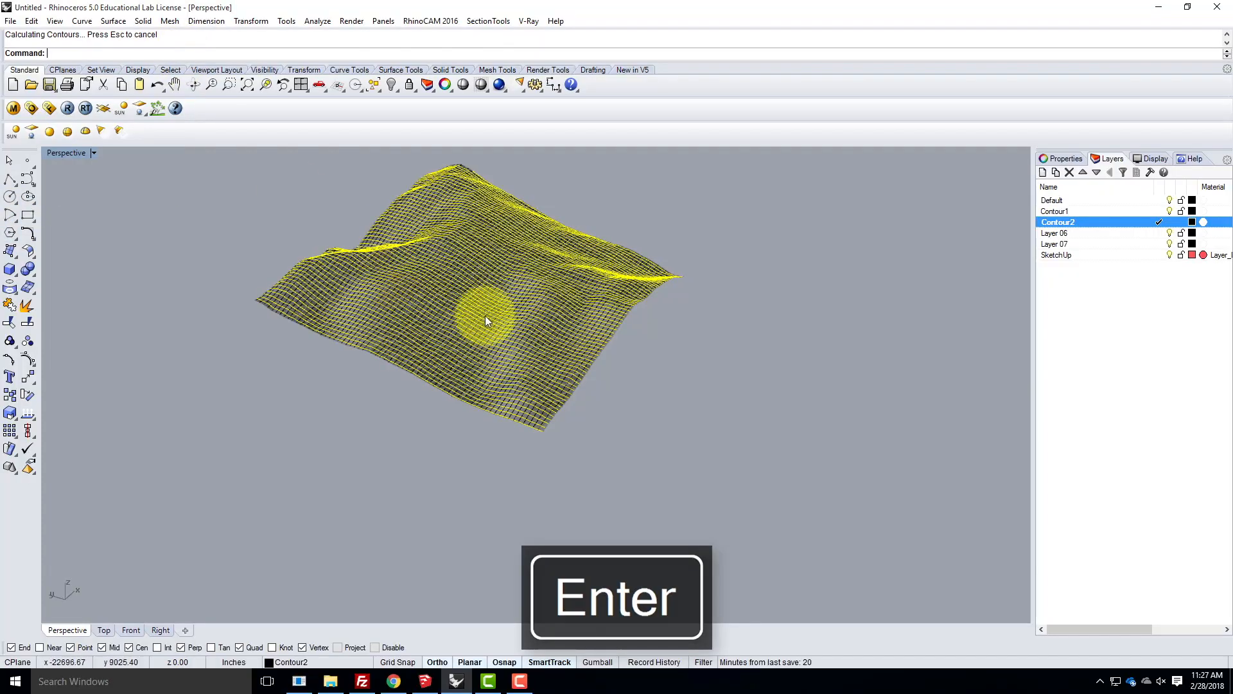
- Deselect the mesh and make Layer 06 the current layer
{"action": "left_click", "coordinate": [742, 317]}
{"action": "scroll", "coordinate": [553, 307], "scroll_direction": "up", "scroll_amount": 7}
{"action": "right_click_drag", "start_coordinate": [669, 342], "coordinate": [889, 353]}
{"action": "double_click", "coordinate": [1128, 233]}
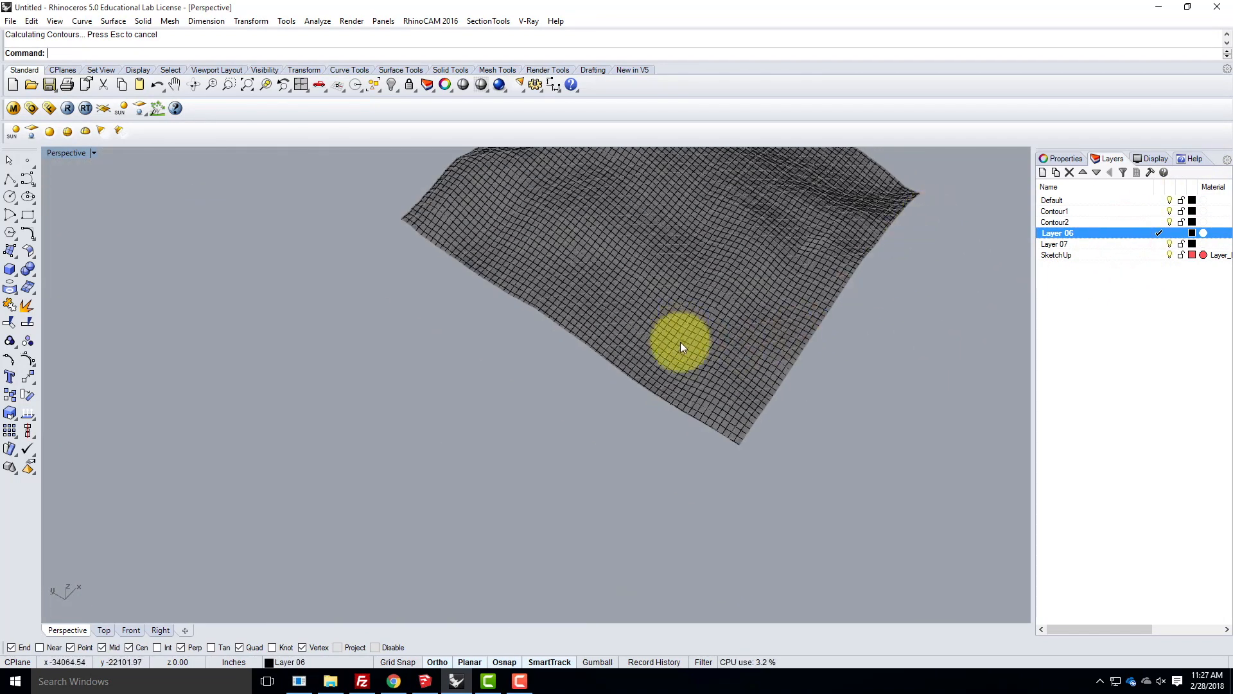
- Select the contour curves that cross one terrain edge, leaving the mesh and the boundary curve out of the selection
{"action": "right_click_drag", "start_coordinate": [610, 363], "coordinate": [686, 385]}
{"action": "mouse_move", "coordinate": [783, 366]}
{"action": "right_mouse_down"}
{"action": "mouse_move", "coordinate": [463, 339]}
{"action": "mouse_move", "coordinate": [409, 365]}
{"action": "right_mouse_up"}
{"action": "left_click_drag", "start_coordinate": [804, 383], "coordinate": [278, 315]}
{"action": "scroll", "coordinate": [632, 327], "scroll_direction": "up", "scroll_amount": 5}
{"action": "left_click", "coordinate": [634, 298], "text": "ctrl"}
{"action": "left_click", "coordinate": [650, 314], "text": "ctrl"}
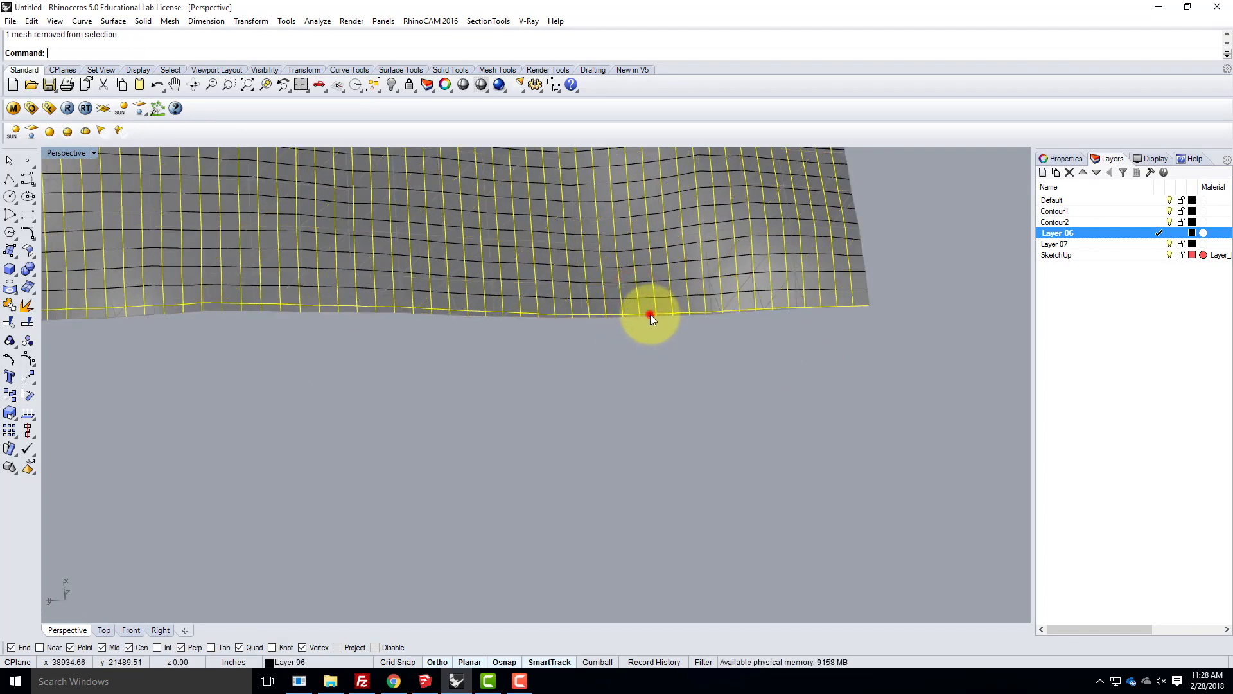
{"action": "right_click_drag", "start_coordinate": [794, 378], "coordinate": [558, 303]}
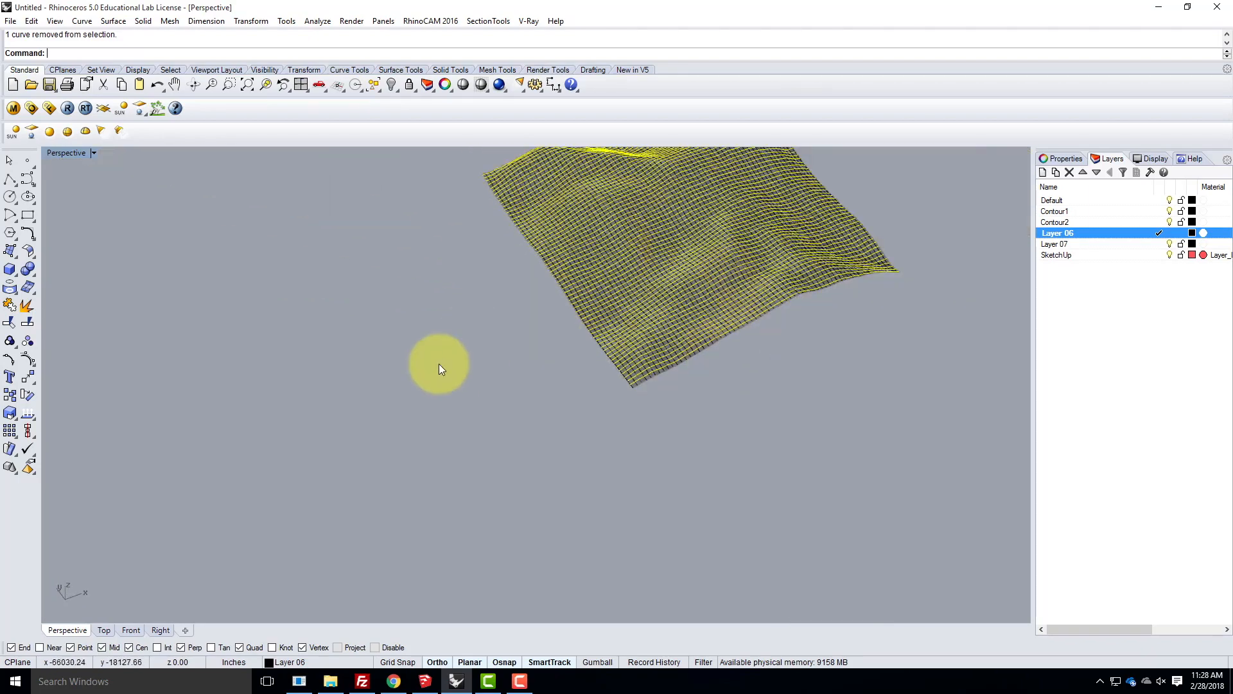
- Contour the selected curves from the terrain corner along the X axis at the 1200-inch spacing to create points on them
{"action": "scroll", "coordinate": [533, 306], "scroll_direction": "down", "scroll_amount": 5}
{"action": "scroll", "coordinate": [533, 306], "scroll_direction": "up", "scroll_amount": 8}
{"action": "scroll", "coordinate": [533, 321], "scroll_direction": "down", "scroll_amount": 3}
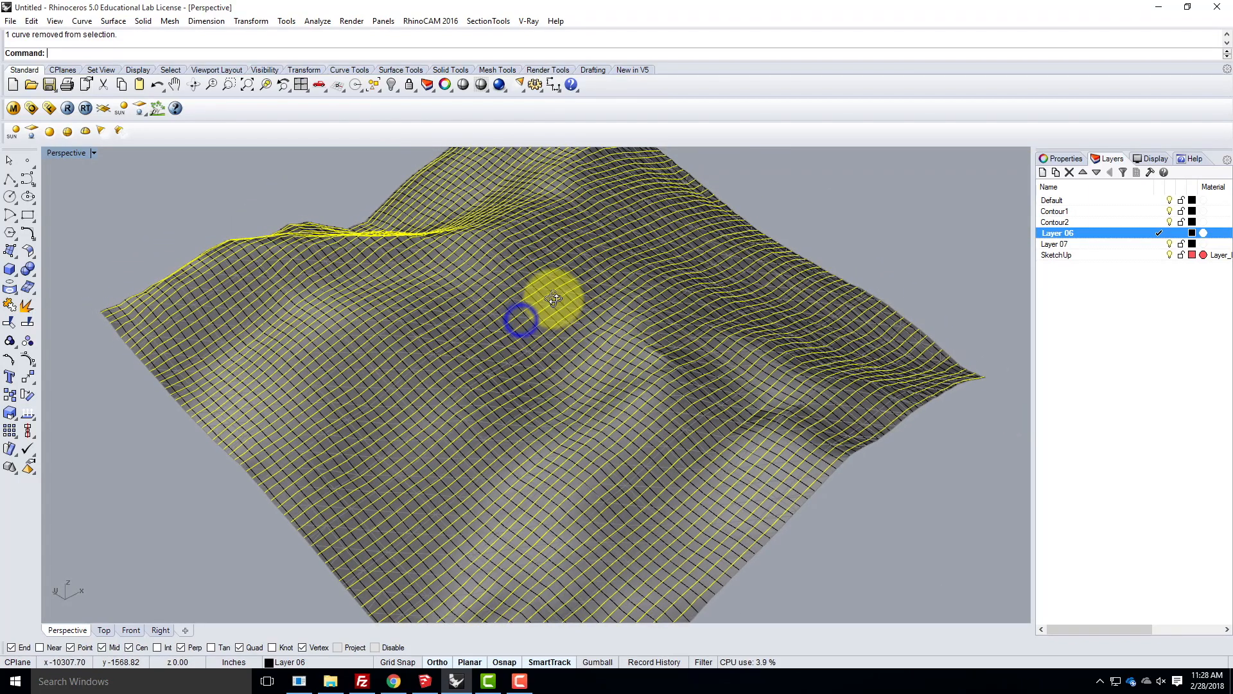
{"action": "scroll", "coordinate": [648, 336], "scroll_direction": "down", "scroll_amount": 3}
{"action": "type", "text": "contour"}
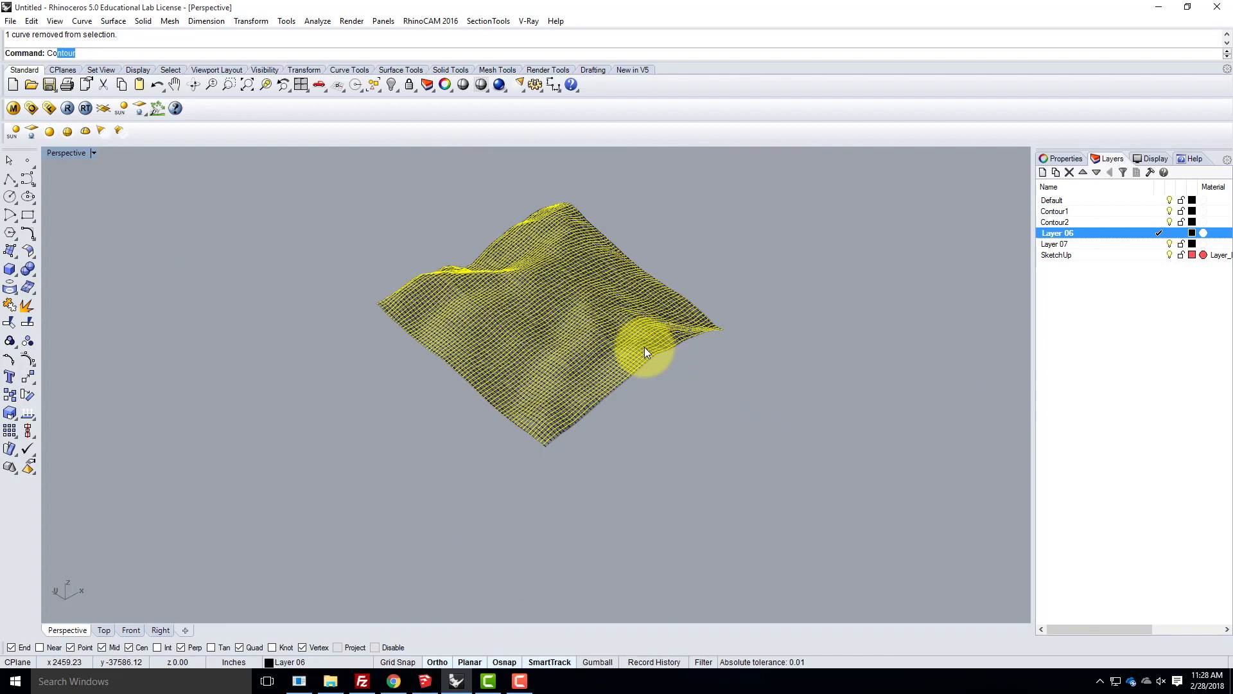
{"action": "key", "text": "Return"}
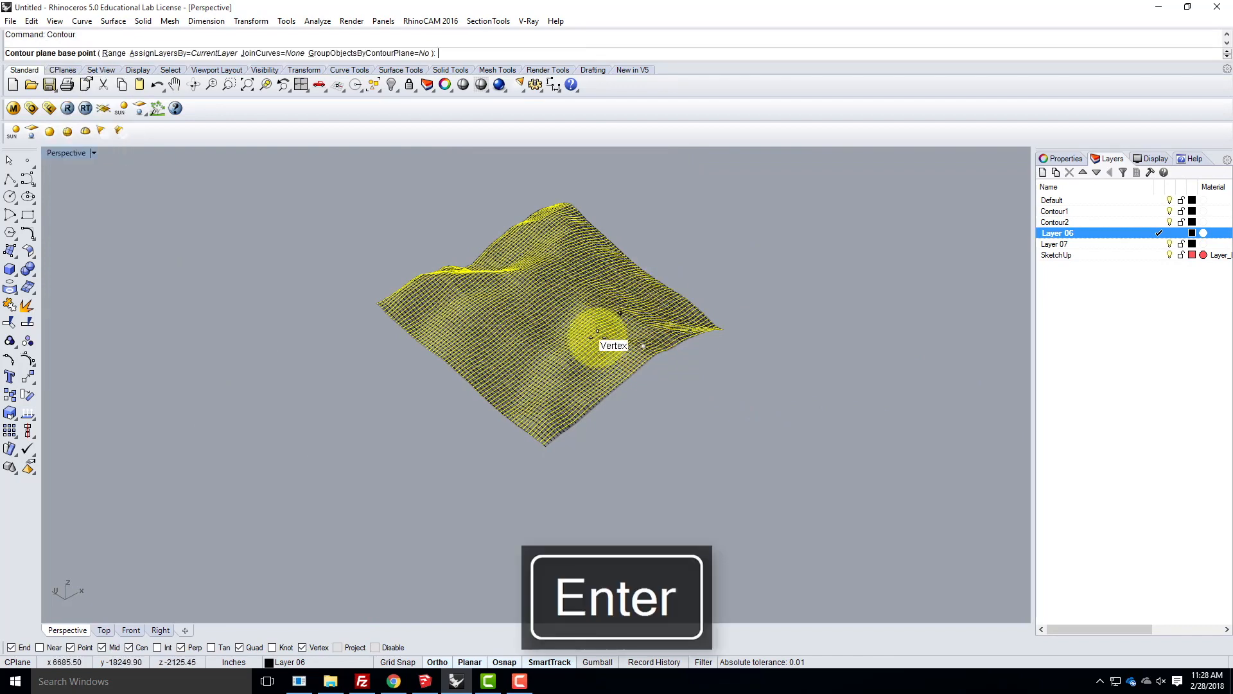
{"action": "scroll", "coordinate": [549, 462], "scroll_direction": "up", "scroll_amount": 5}
{"action": "left_click", "coordinate": [540, 385]}
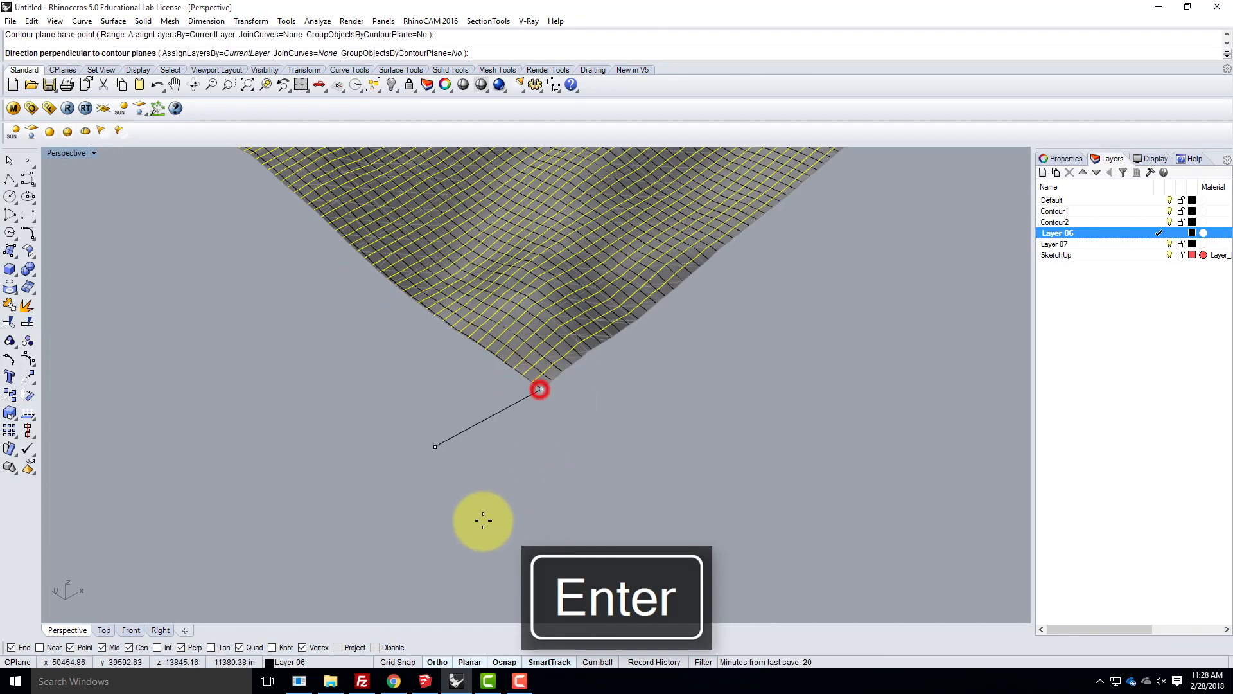
{"action": "scroll", "coordinate": [645, 485], "scroll_direction": "down", "scroll_amount": 5}
{"action": "left_click", "coordinate": [807, 471]}
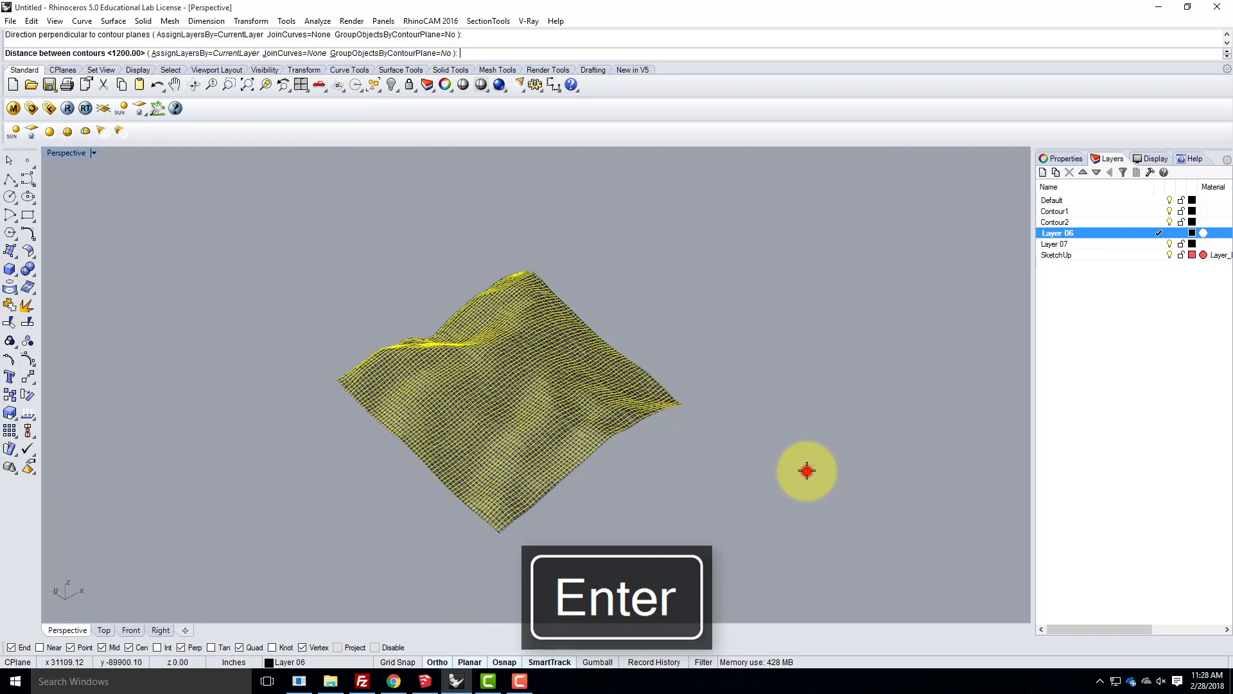
{"action": "key", "text": "Return"}
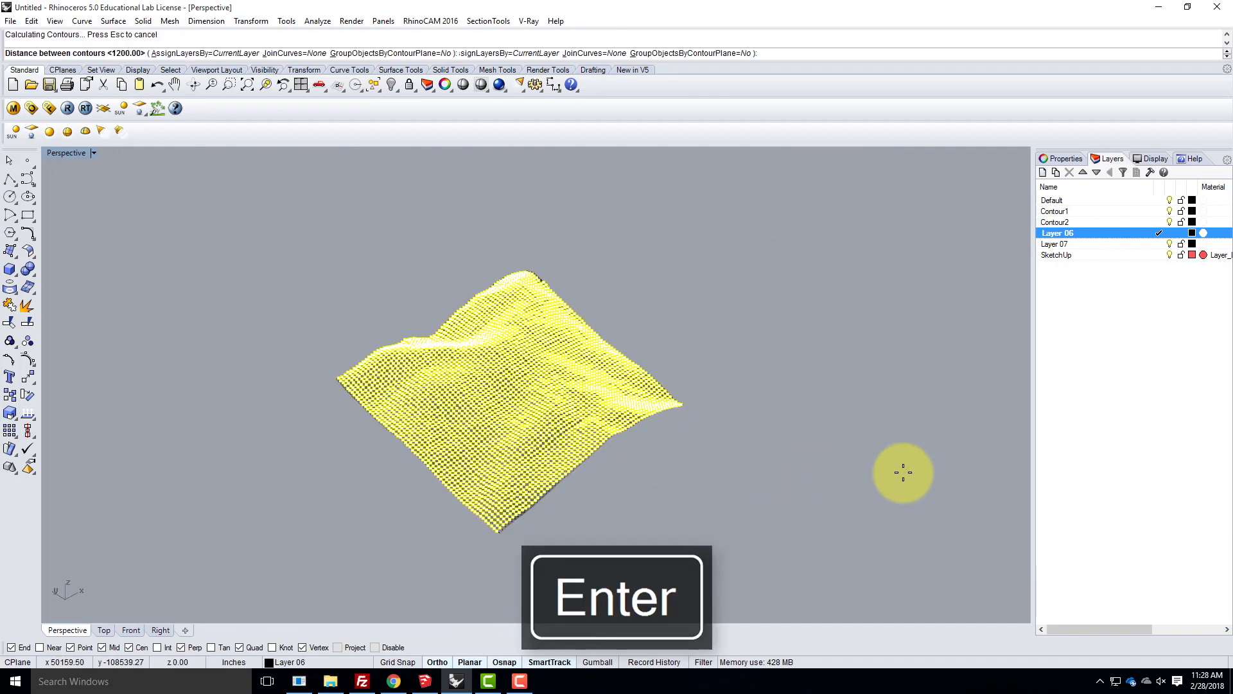
- Delete the points generated along the contour curves
{"action": "scroll", "coordinate": [520, 408], "scroll_direction": "up", "scroll_amount": 5}
{"action": "scroll", "coordinate": [520, 407], "scroll_direction": "up", "scroll_amount": 2}
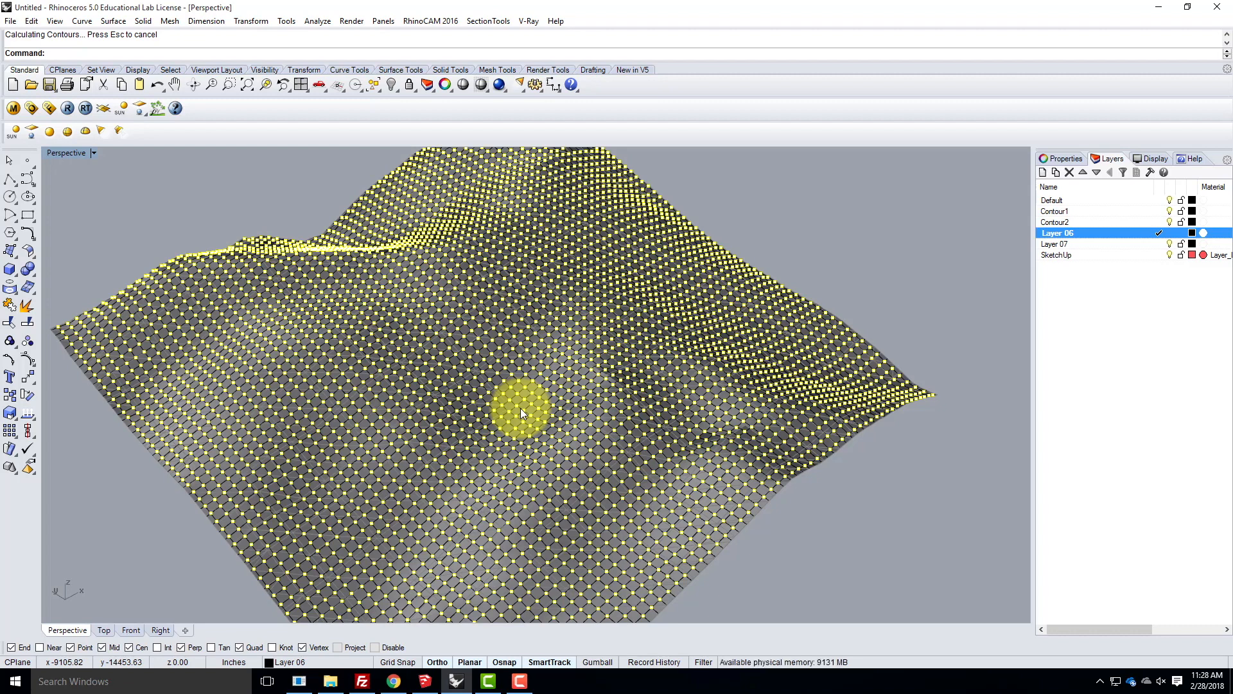
{"action": "key", "text": "Delete"}
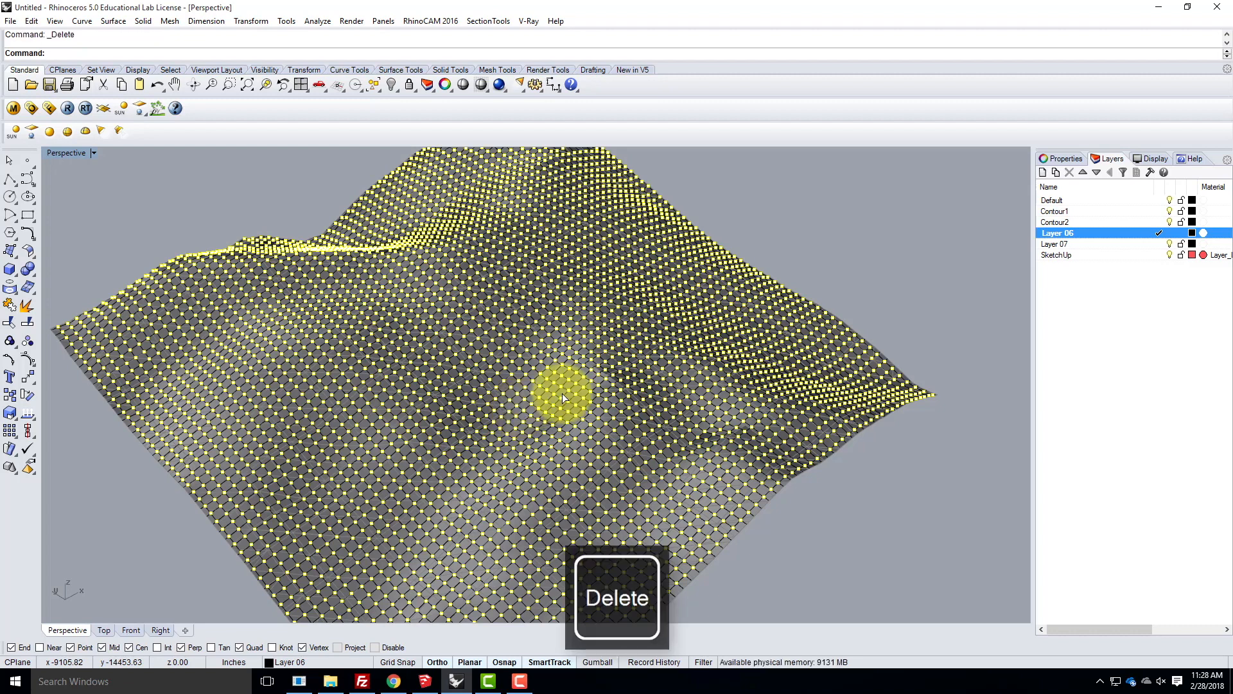
- Turn off the SketchUp layer so only the grid of contour curves is shown
{"action": "right_click_drag", "start_coordinate": [716, 279], "coordinate": [636, 414]}
{"action": "scroll", "coordinate": [422, 469], "scroll_direction": "down", "scroll_amount": 2}
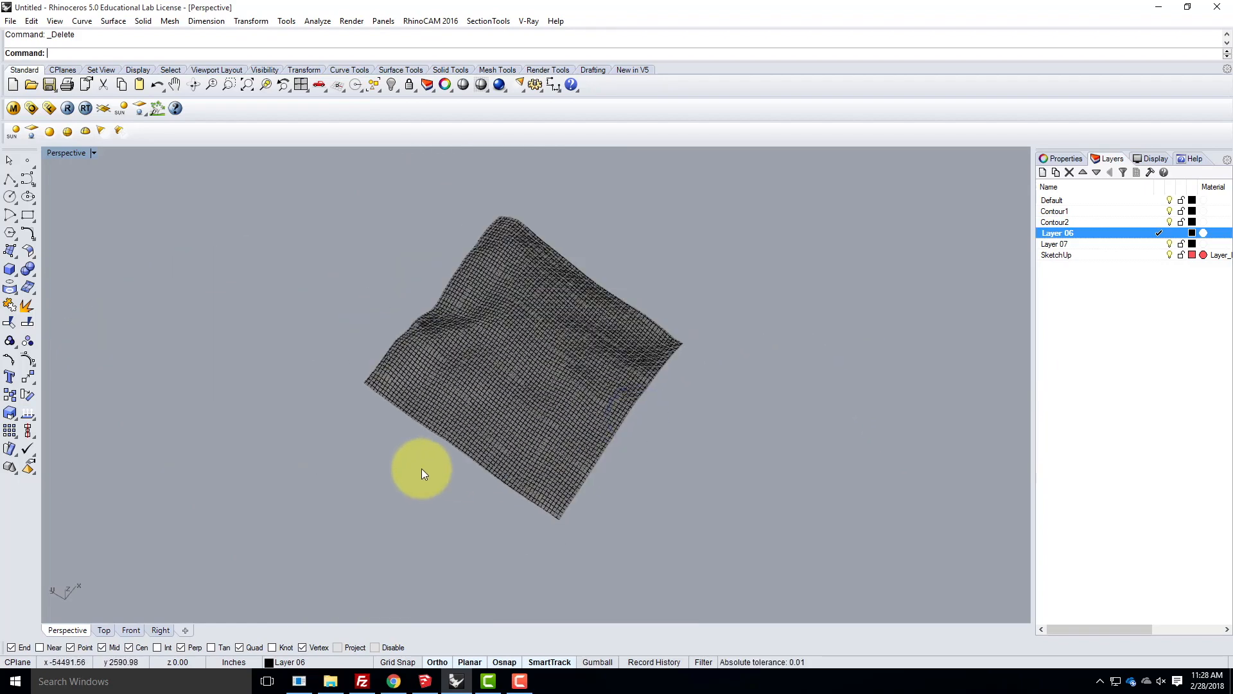
{"action": "right_click_drag", "start_coordinate": [214, 413], "coordinate": [537, 352]}
{"action": "scroll", "coordinate": [466, 427], "scroll_direction": "up", "scroll_amount": 5}
{"action": "right_click_drag", "start_coordinate": [578, 507], "coordinate": [503, 445]}
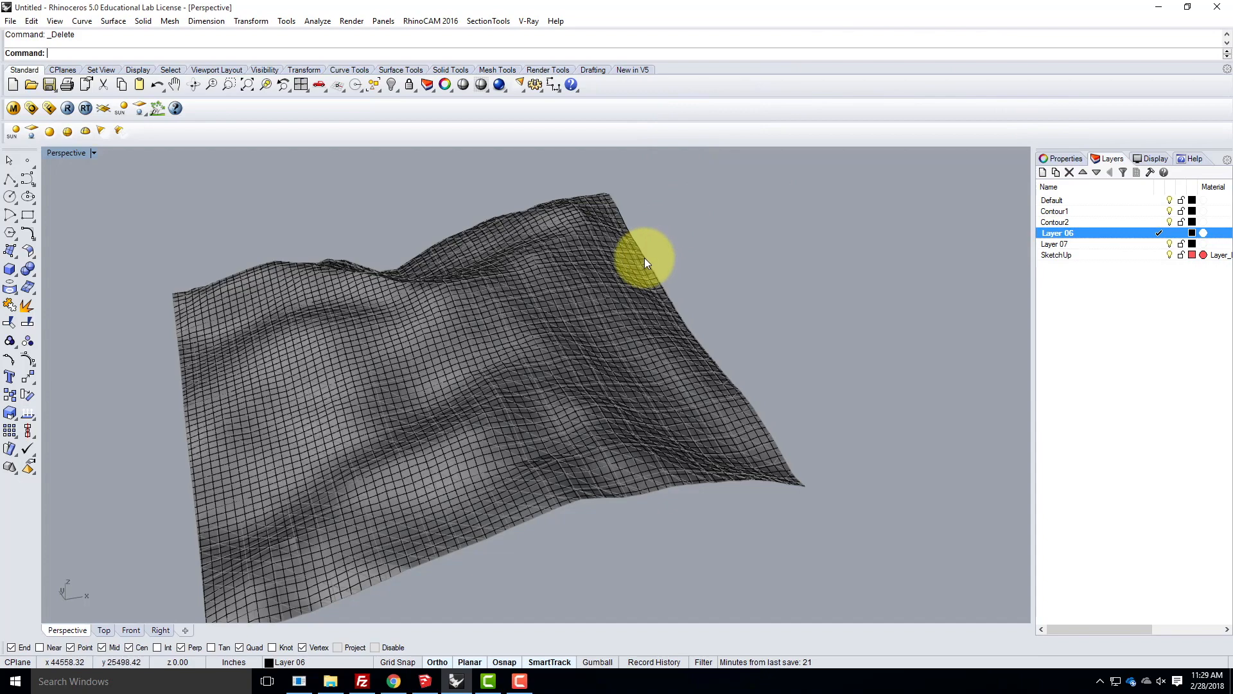
{"action": "left_click", "coordinate": [1058, 255]}
{"action": "left_click", "coordinate": [1169, 254]}
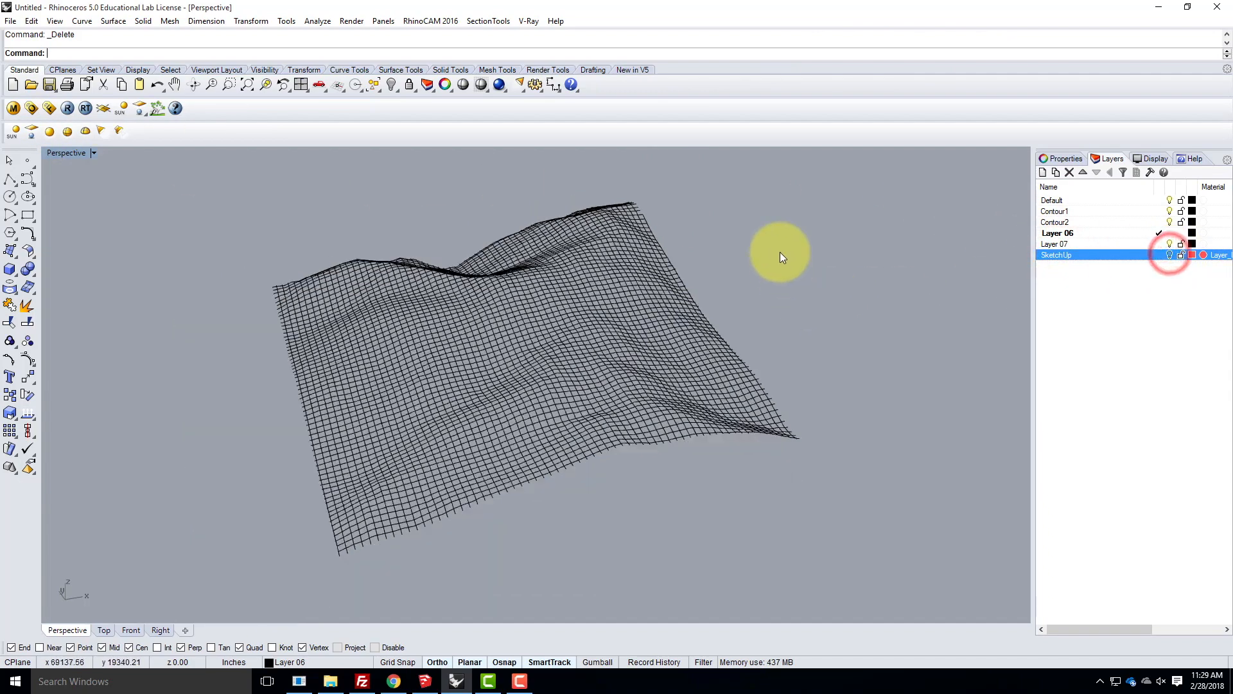
- Examine the edges and corners of the contour curve grid from several angles
{"action": "scroll", "coordinate": [780, 252], "scroll_direction": "down", "scroll_amount": 4}
{"action": "right_click_drag", "start_coordinate": [857, 295], "coordinate": [537, 389]}
{"action": "scroll", "coordinate": [783, 318], "scroll_direction": "up", "scroll_amount": 9}
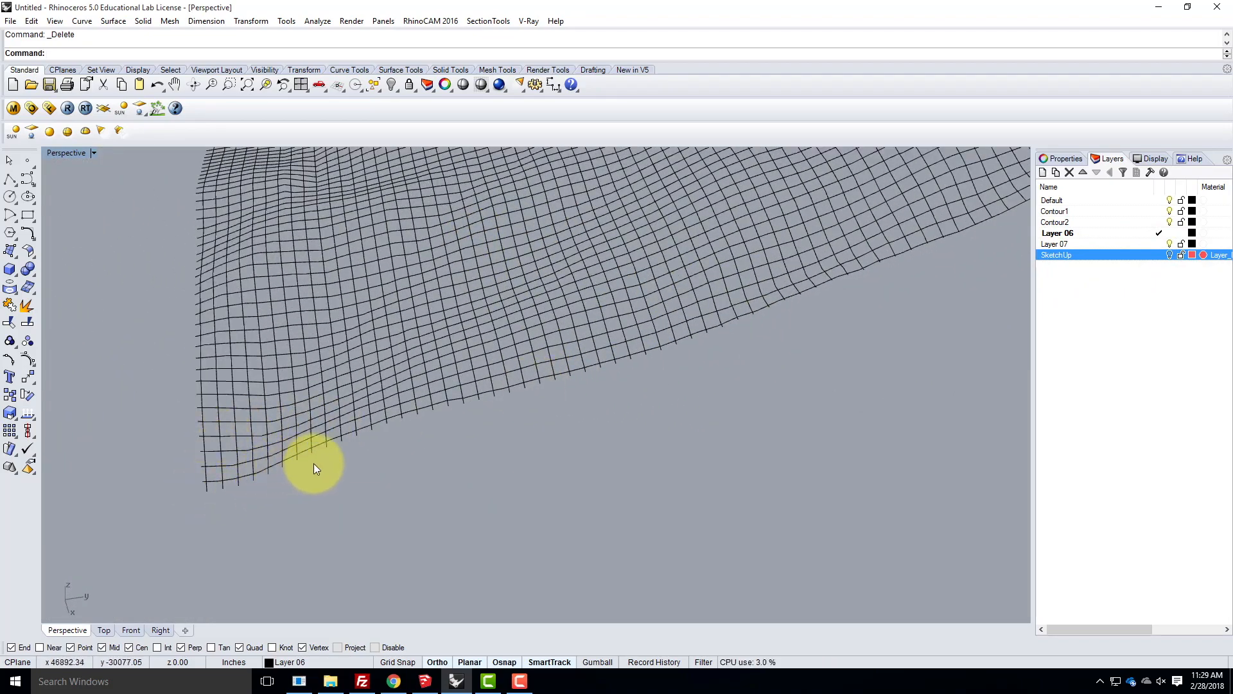
{"action": "right_click_drag", "start_coordinate": [580, 403], "coordinate": [358, 419]}
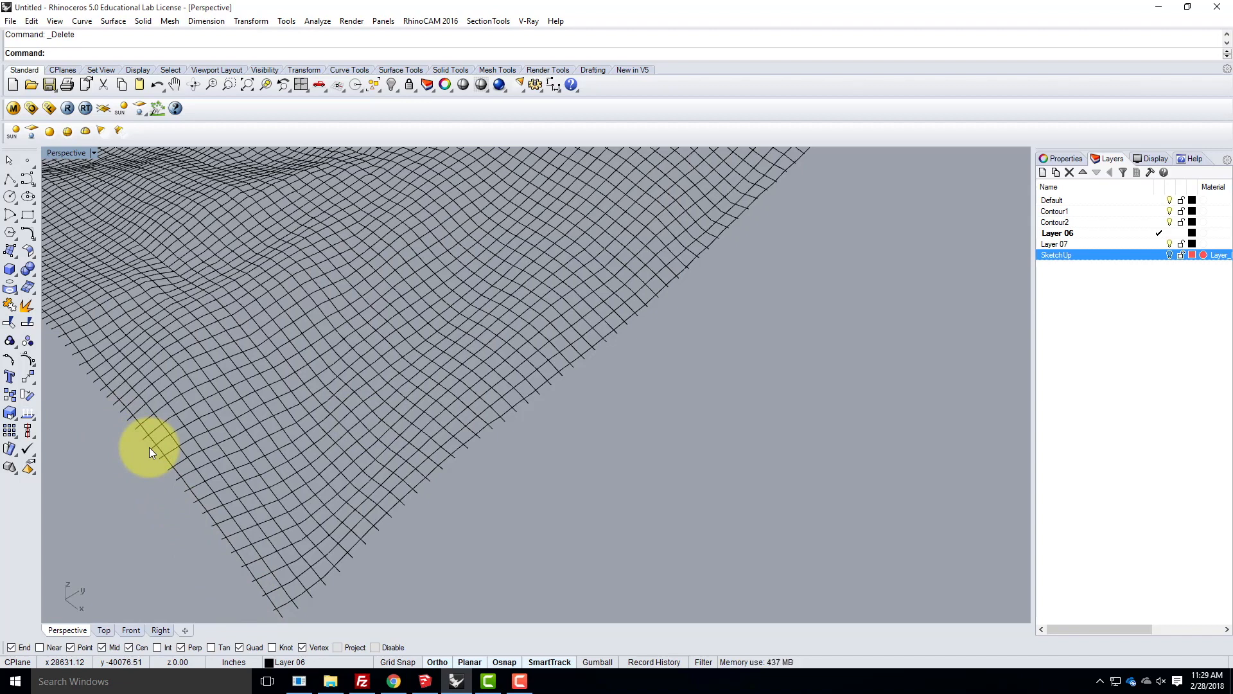
{"action": "right_click_drag", "start_coordinate": [500, 462], "coordinate": [255, 482]}
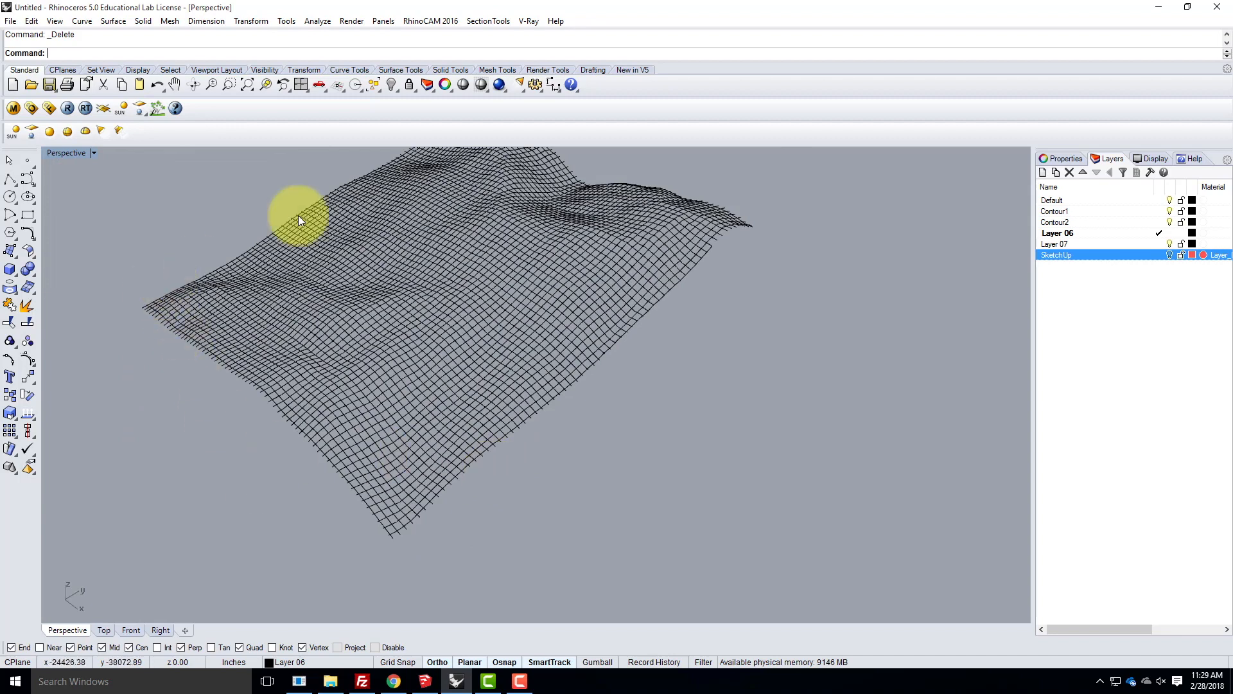
{"action": "scroll", "coordinate": [456, 507], "scroll_direction": "up", "scroll_amount": 3}
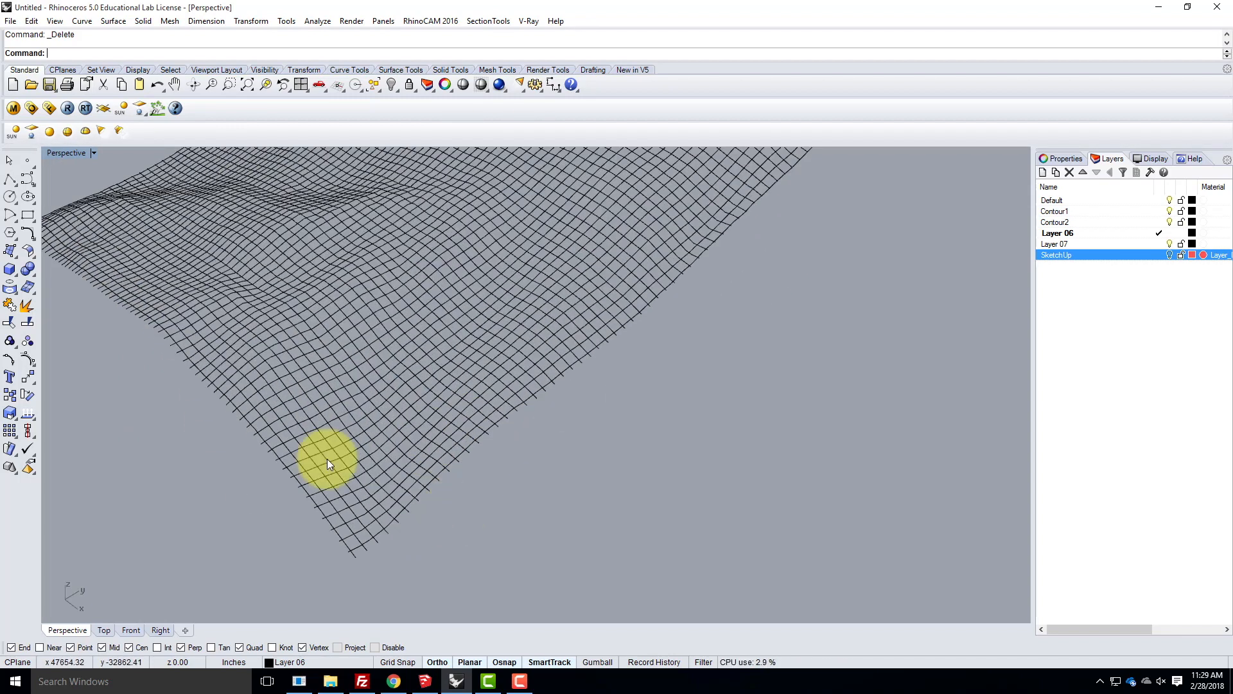
{"action": "left_click", "coordinate": [27, 179]}
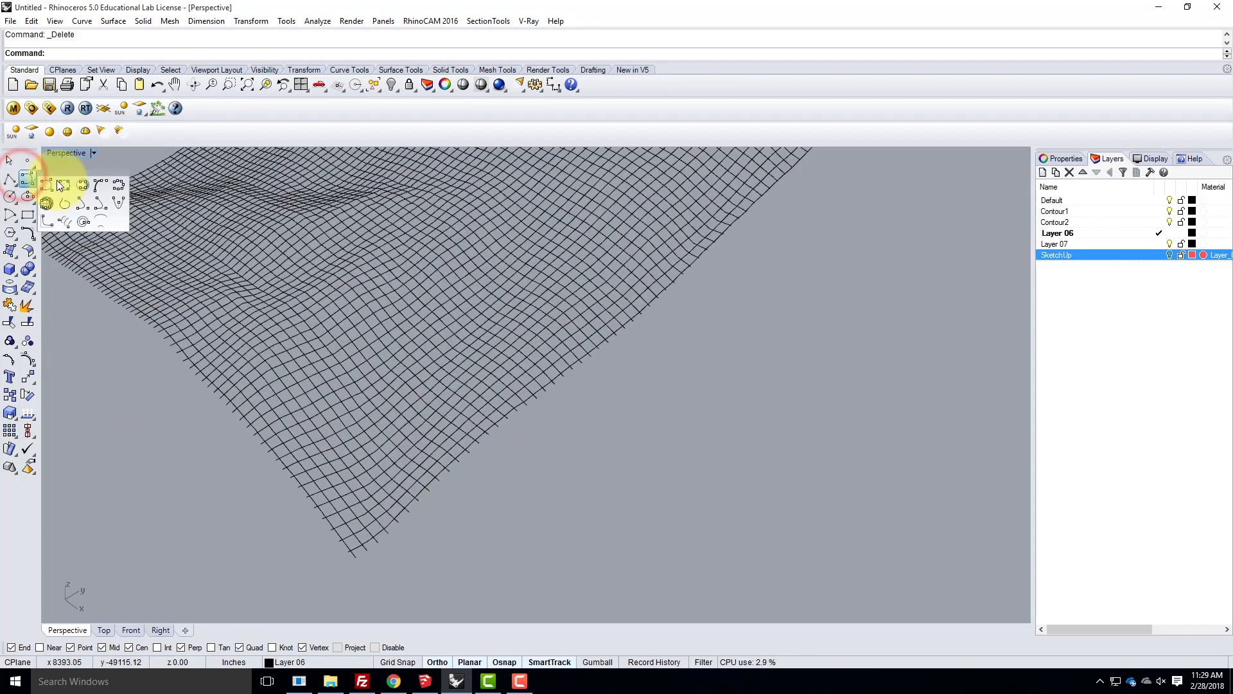
{"action": "left_click", "coordinate": [62, 186]}
{"action": "scroll", "coordinate": [331, 581], "scroll_direction": "up", "scroll_amount": 2}
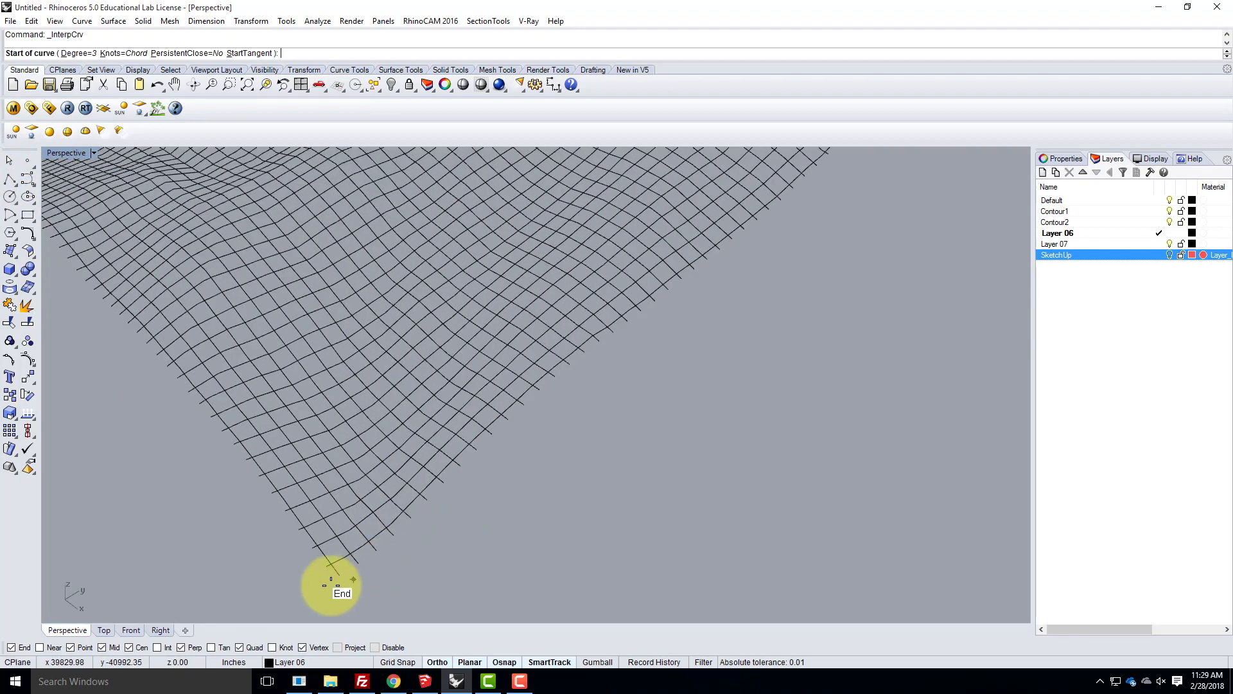
{"action": "left_click", "coordinate": [340, 575]}
{"action": "left_click", "coordinate": [361, 563]}
{"action": "left_click", "coordinate": [376, 549]}
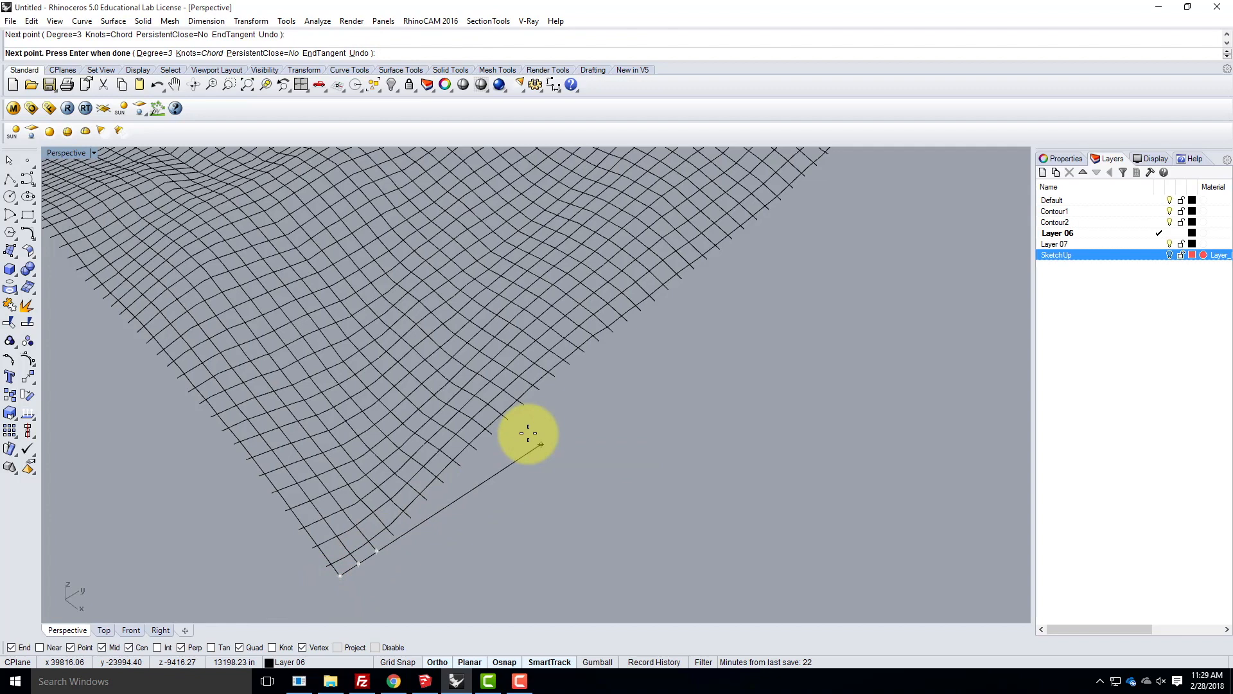
{"action": "key", "text": "ctrl+z"}
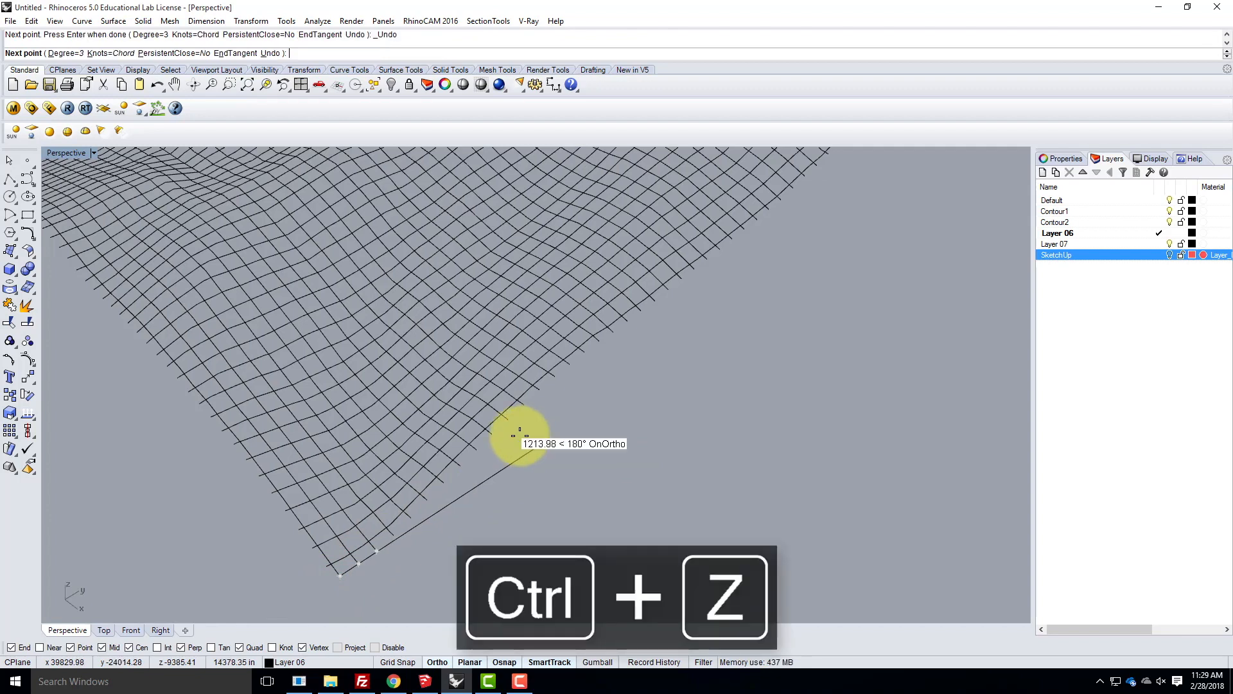
{"action": "key", "text": "Escape"}
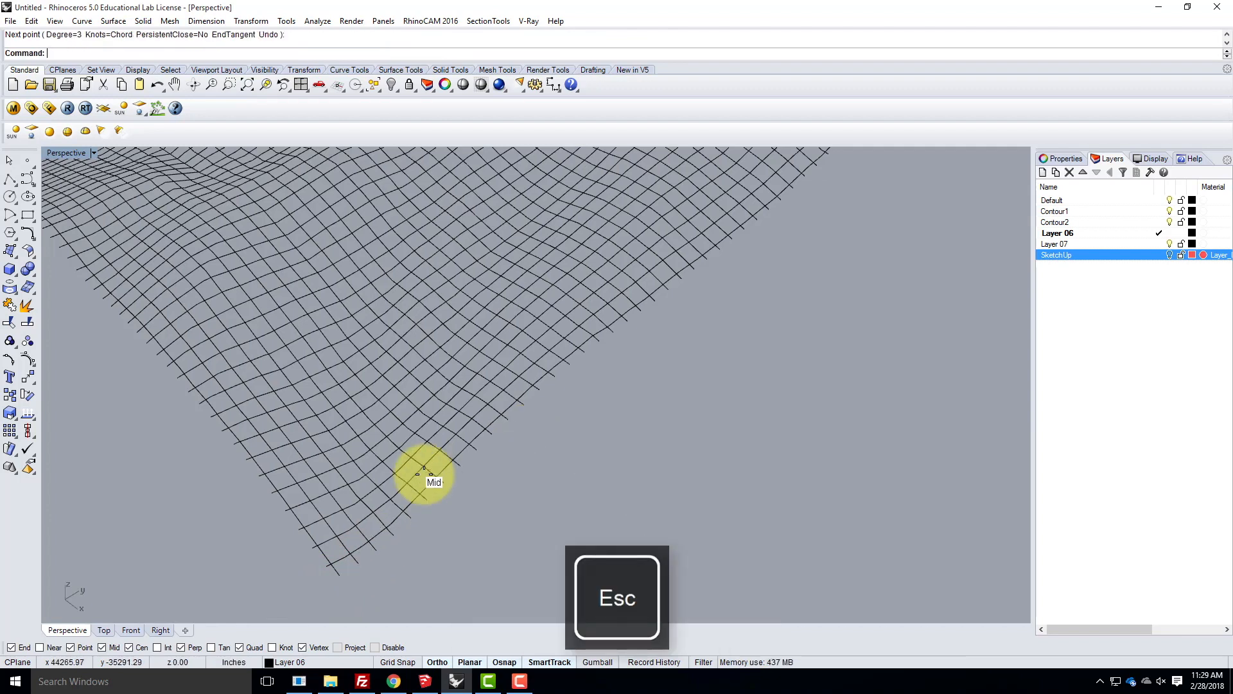
- Switch to the Top view and look at the contour grid up close
{"action": "double_click", "coordinate": [67, 154]}
{"action": "double_click", "coordinate": [53, 151]}
{"action": "scroll", "coordinate": [398, 276], "scroll_direction": "down", "scroll_amount": 10}
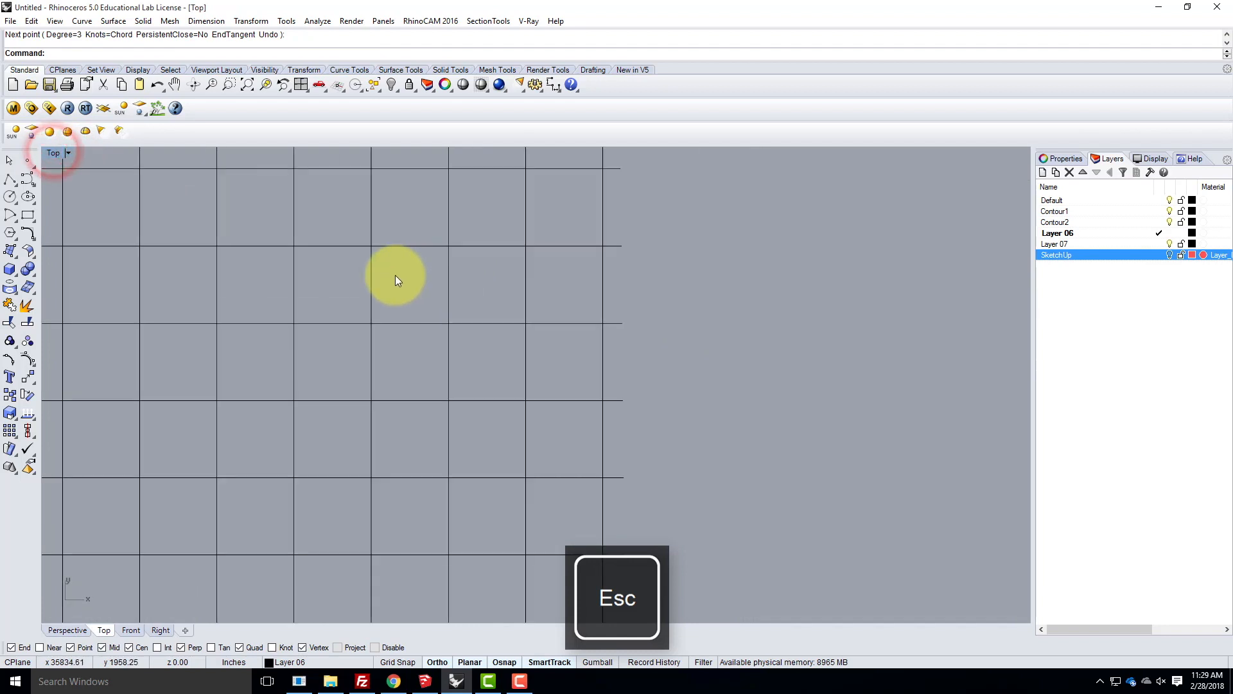
{"action": "scroll", "coordinate": [265, 295], "scroll_direction": "up", "scroll_amount": 12}
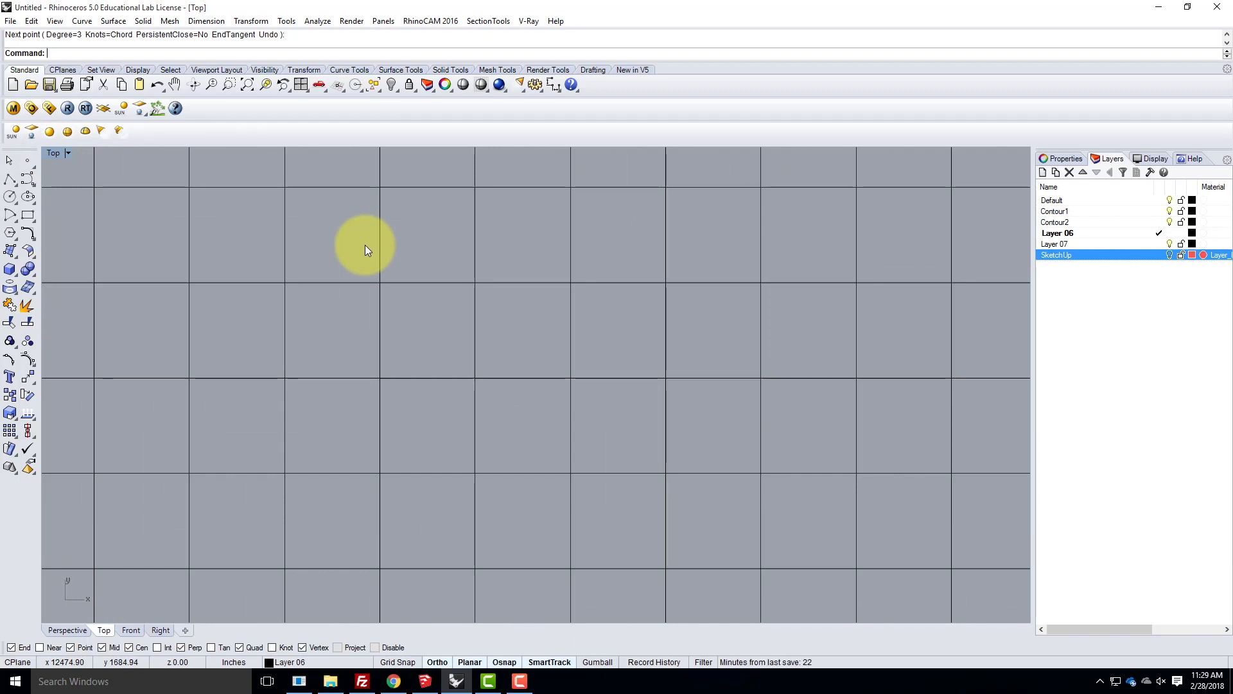
- Select the four contour curves lying just inside the outer edges of the grid as cutting curves
{"action": "scroll", "coordinate": [463, 276], "scroll_direction": "down", "scroll_amount": 10}
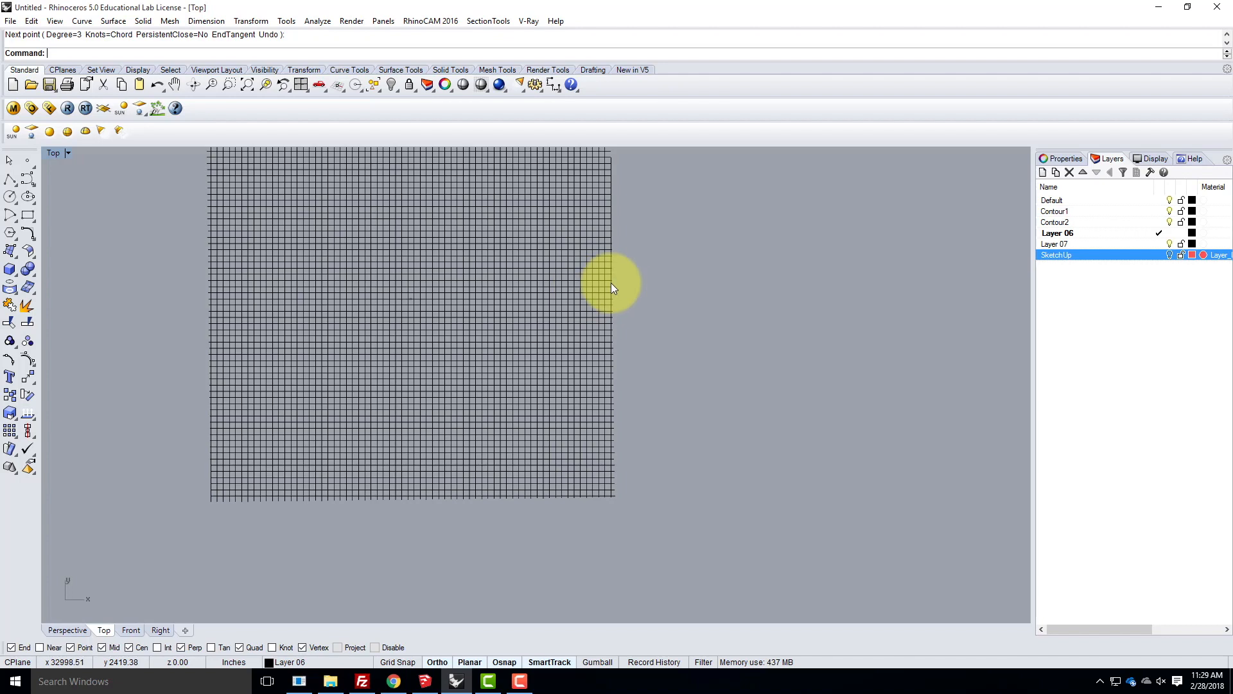
{"action": "scroll", "coordinate": [607, 288], "scroll_direction": "down", "scroll_amount": 5}
{"action": "scroll", "coordinate": [604, 292], "scroll_direction": "up", "scroll_amount": 12}
{"action": "left_click", "coordinate": [615, 177]}
{"action": "scroll", "coordinate": [615, 173], "scroll_direction": "down", "scroll_amount": 1}
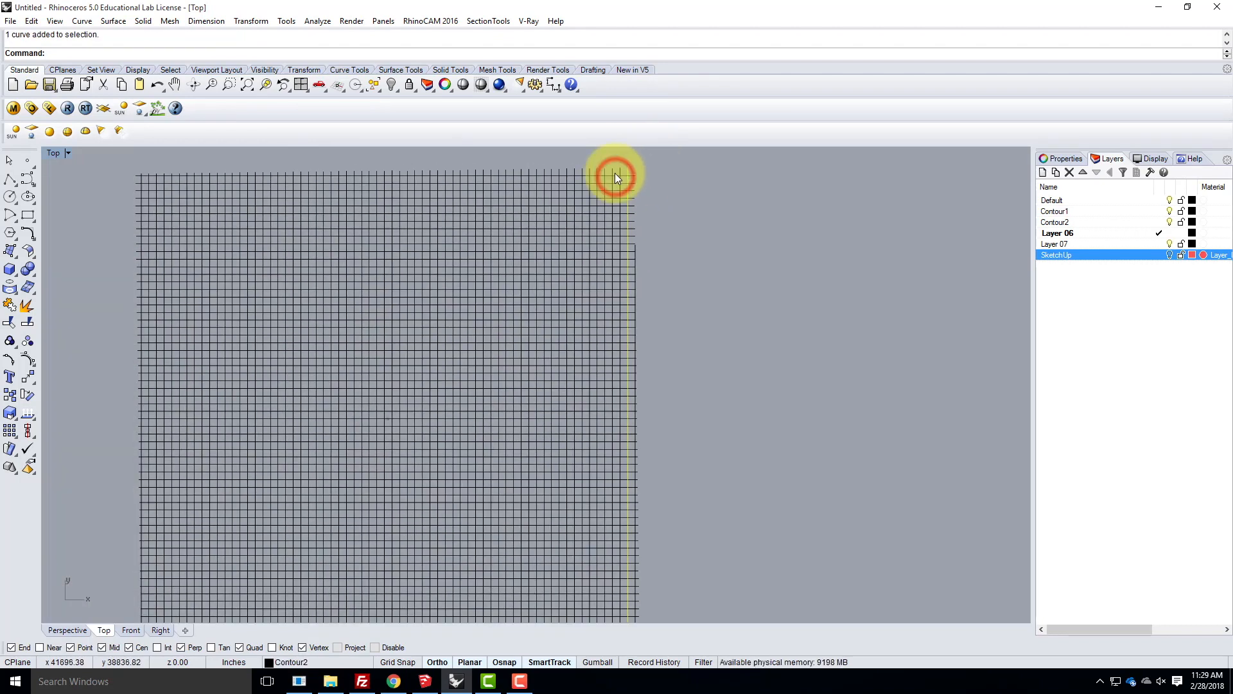
{"action": "left_click", "coordinate": [206, 183], "text": "shift"}
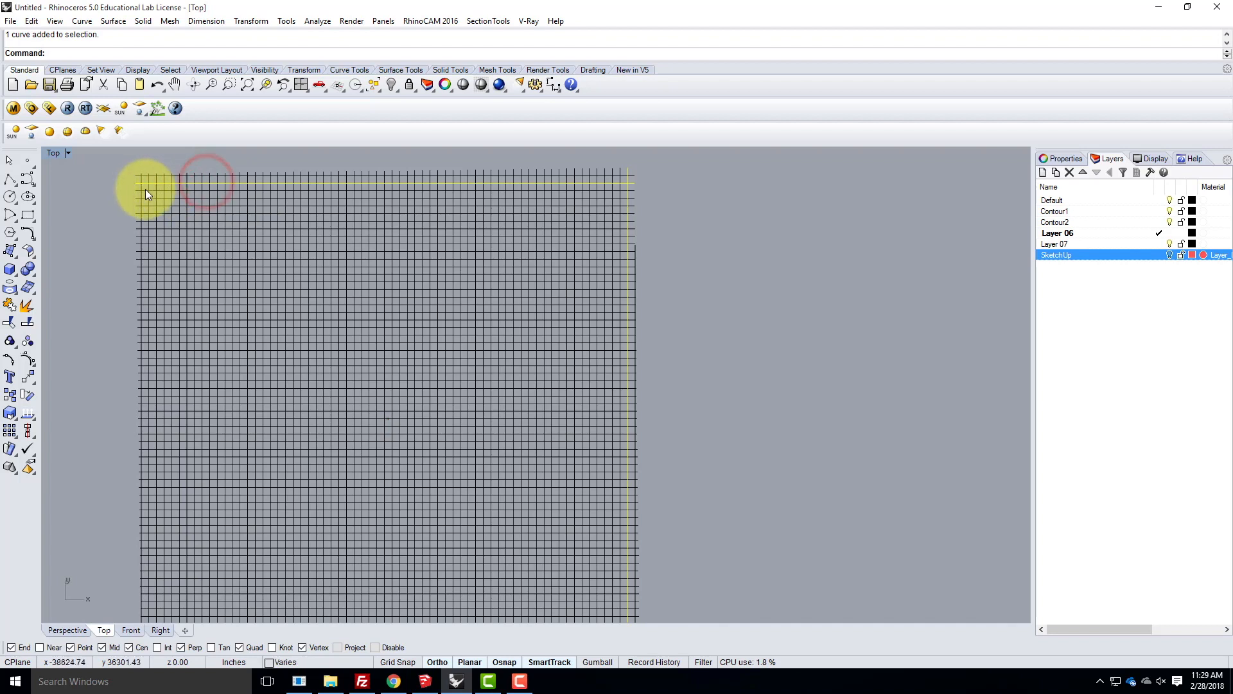
{"action": "left_click", "coordinate": [147, 187], "text": "shift"}
{"action": "scroll", "coordinate": [304, 233], "scroll_direction": "down", "scroll_amount": 6}
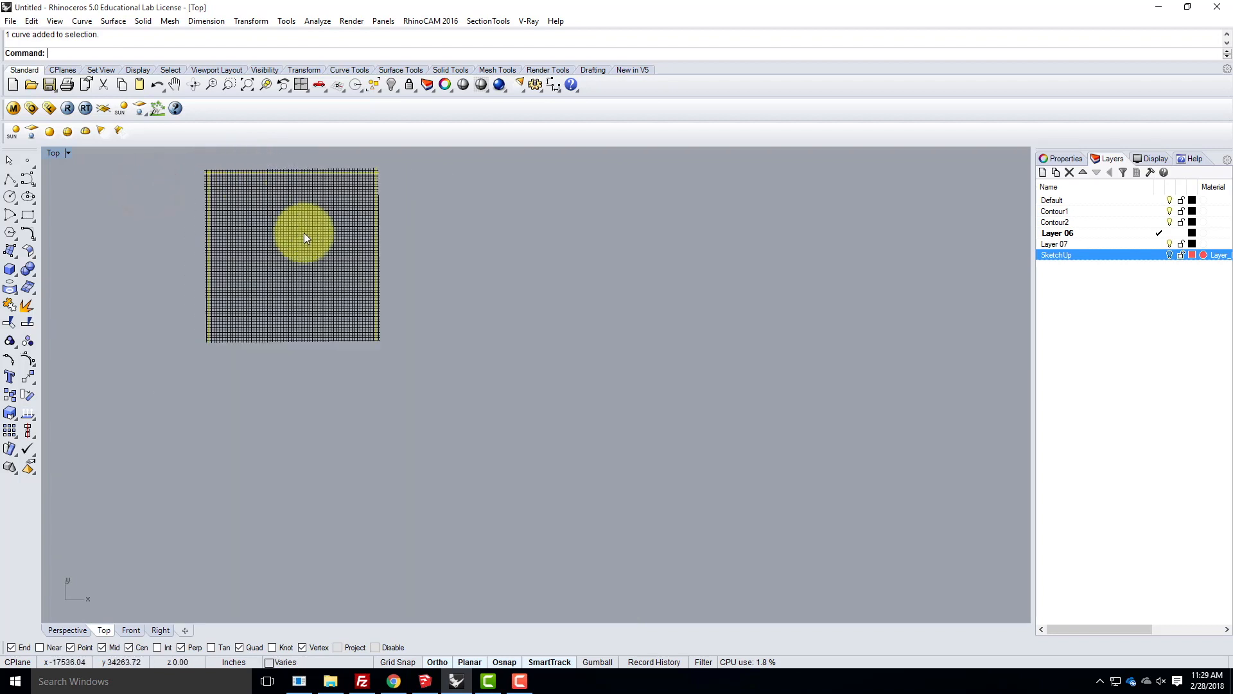
{"action": "scroll", "coordinate": [331, 354], "scroll_direction": "up", "scroll_amount": 6}
{"action": "left_click", "coordinate": [318, 356], "text": "shift"}
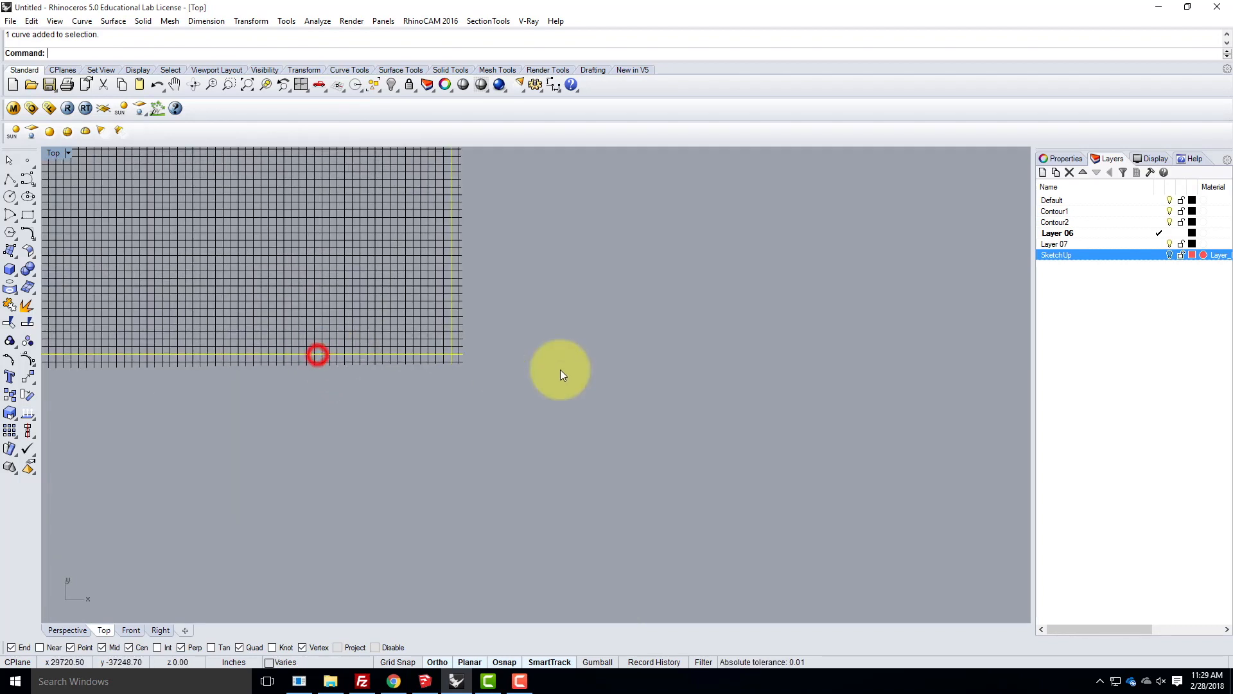
{"action": "scroll", "coordinate": [581, 401], "scroll_direction": "down", "scroll_amount": 4}
{"action": "scroll", "coordinate": [581, 391], "scroll_direction": "down", "scroll_amount": 2}
{"action": "scroll", "coordinate": [562, 308], "scroll_direction": "up", "scroll_amount": 2}
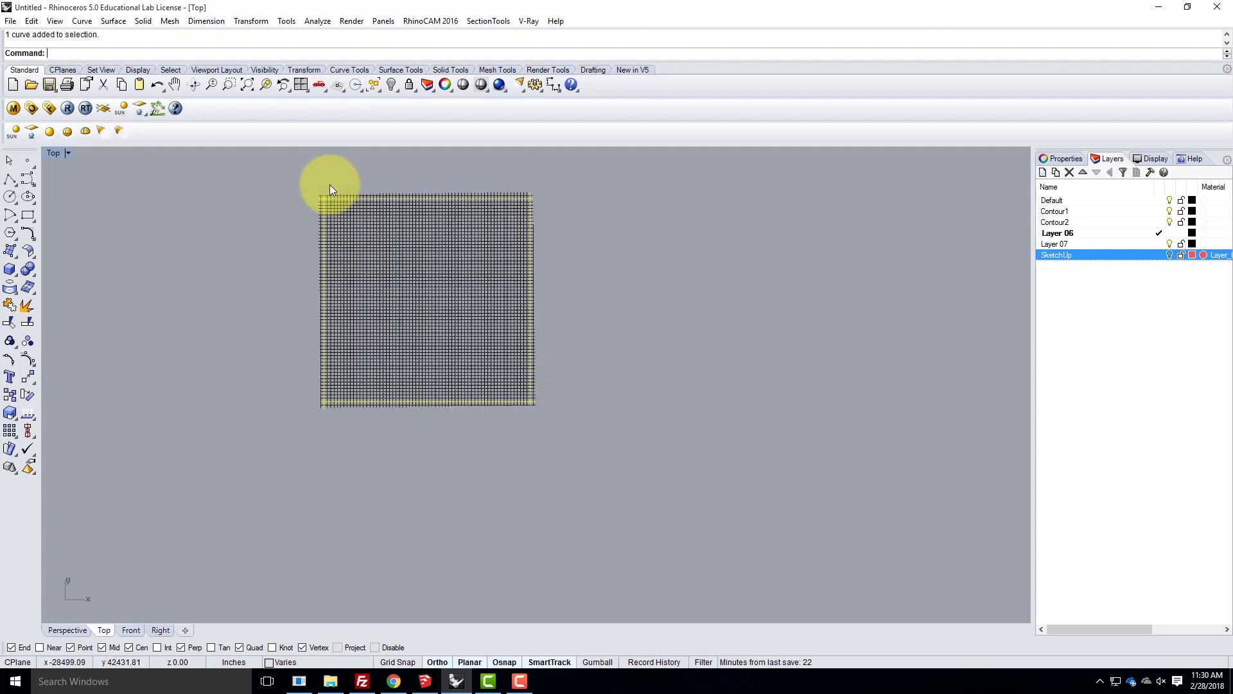
- Trim the contour ends that stick out past the selected curve along the grid's right side
{"action": "type", "text": "trim"}
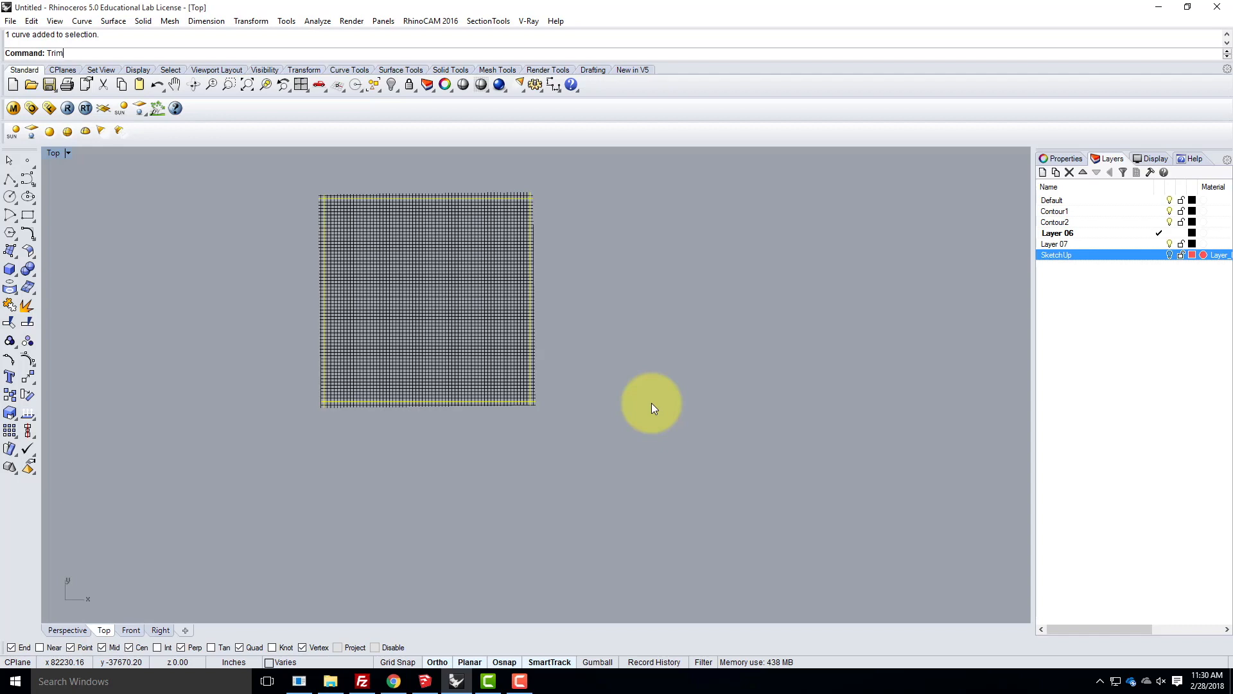
{"action": "key", "text": "Return"}
{"action": "scroll", "coordinate": [552, 202], "scroll_direction": "up", "scroll_amount": 2}
{"action": "scroll", "coordinate": [552, 202], "scroll_direction": "up", "scroll_amount": 2}
{"action": "left_click_drag", "start_coordinate": [561, 173], "coordinate": [503, 410]}
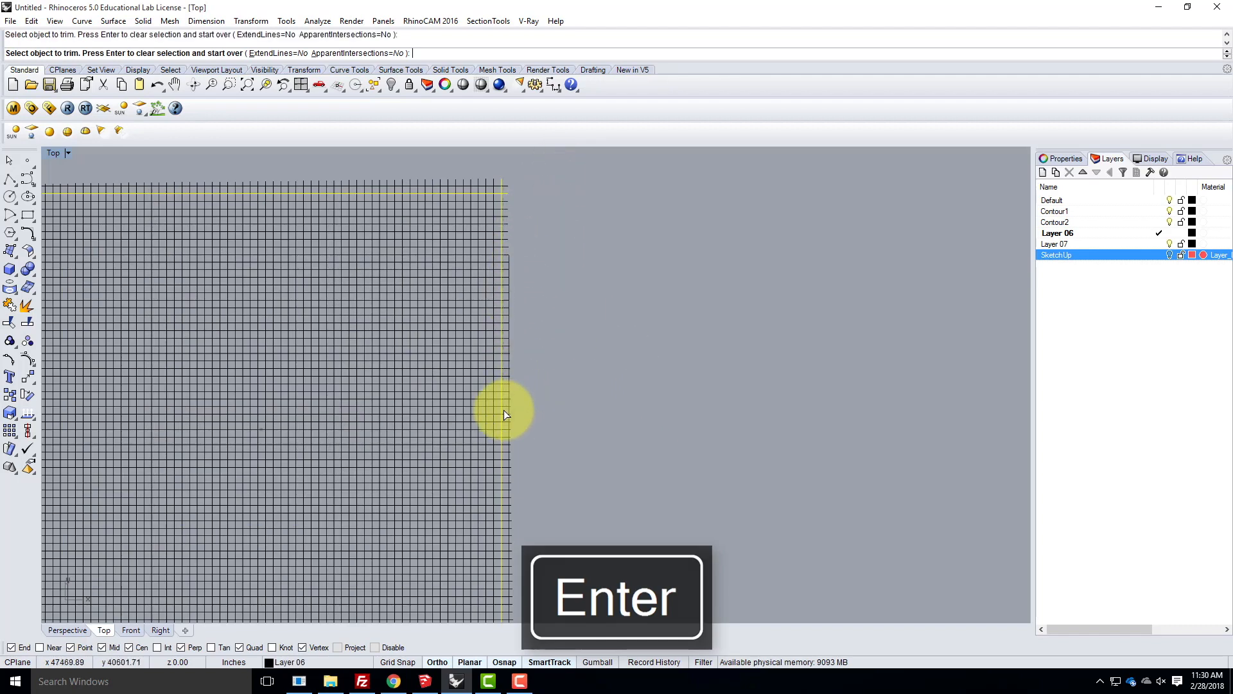
- Trim the contour ends that overhang the selected curves along the grid's lower and upper sides
{"action": "scroll", "coordinate": [554, 211], "scroll_direction": "down", "scroll_amount": 8}
{"action": "scroll", "coordinate": [563, 348], "scroll_direction": "up", "scroll_amount": 4}
{"action": "left_click_drag", "start_coordinate": [526, 379], "coordinate": [154, 438]}
{"action": "scroll", "coordinate": [360, 488], "scroll_direction": "down", "scroll_amount": 4}
{"action": "scroll", "coordinate": [437, 334], "scroll_direction": "up", "scroll_amount": 3}
{"action": "left_click_drag", "start_coordinate": [452, 315], "coordinate": [148, 353]}
- Trim the contour ends past the selected curve along the grid's left side, then finish trimming and clear the selection
{"action": "scroll", "coordinate": [535, 293], "scroll_direction": "down", "scroll_amount": 3}
{"action": "scroll", "coordinate": [348, 372], "scroll_direction": "up", "scroll_amount": 1}
{"action": "scroll", "coordinate": [348, 372], "scroll_direction": "up", "scroll_amount": 3}
{"action": "scroll", "coordinate": [351, 325], "scroll_direction": "up", "scroll_amount": 1}
{"action": "left_click_drag", "start_coordinate": [384, 206], "coordinate": [322, 602]}
{"action": "scroll", "coordinate": [235, 282], "scroll_direction": "down", "scroll_amount": 2}
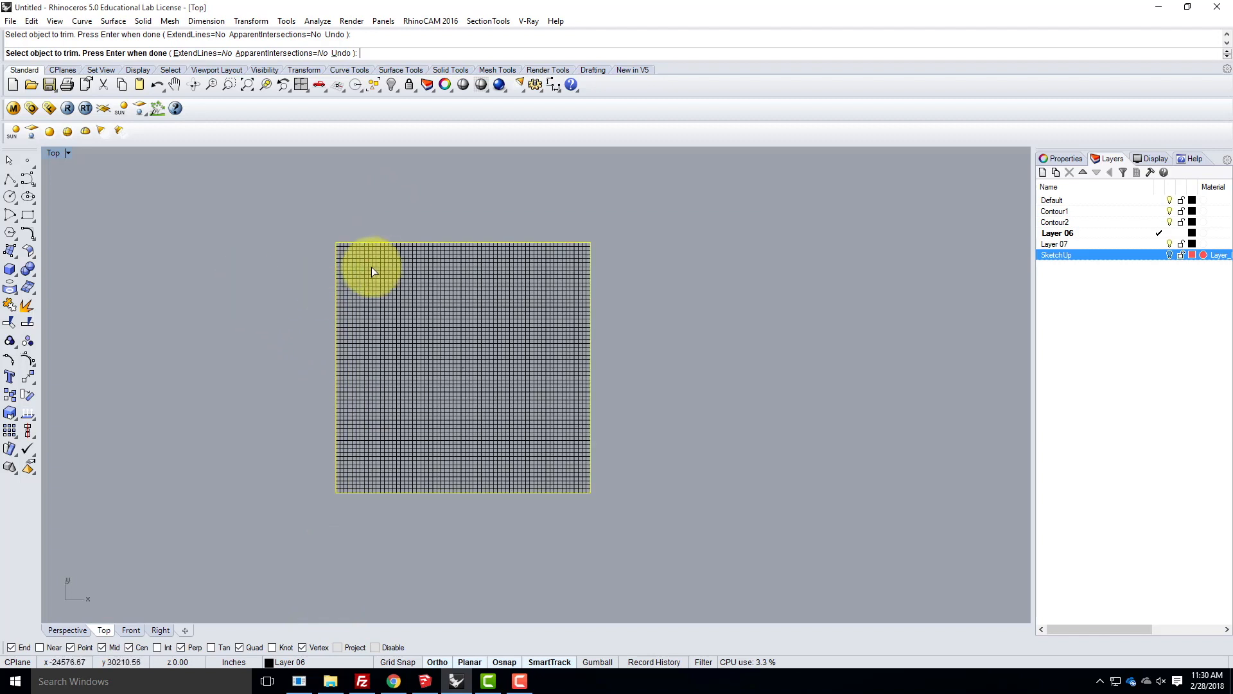
{"action": "left_click", "coordinate": [10, 161]}
{"action": "left_click", "coordinate": [304, 196]}
- Switch to the Perspective view and examine the trimmed contour grid's edges and corners from several angles
{"action": "double_click", "coordinate": [50, 153]}
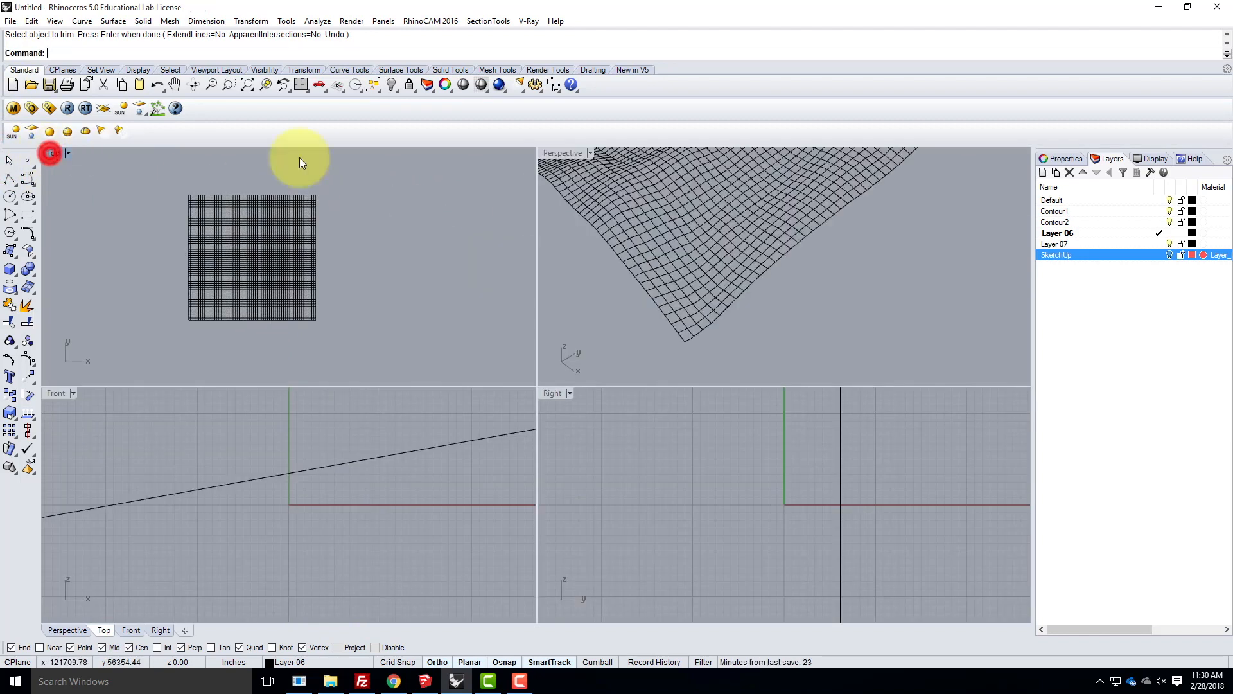
{"action": "double_click", "coordinate": [563, 153]}
{"action": "right_click_drag", "start_coordinate": [563, 361], "coordinate": [395, 353]}
{"action": "scroll", "coordinate": [829, 322], "scroll_direction": "up", "scroll_amount": 6}
{"action": "right_click_drag", "start_coordinate": [848, 316], "coordinate": [407, 257]}
{"action": "scroll", "coordinate": [777, 292], "scroll_direction": "down", "scroll_amount": 5}
{"action": "right_click_drag", "start_coordinate": [776, 292], "coordinate": [591, 322]}
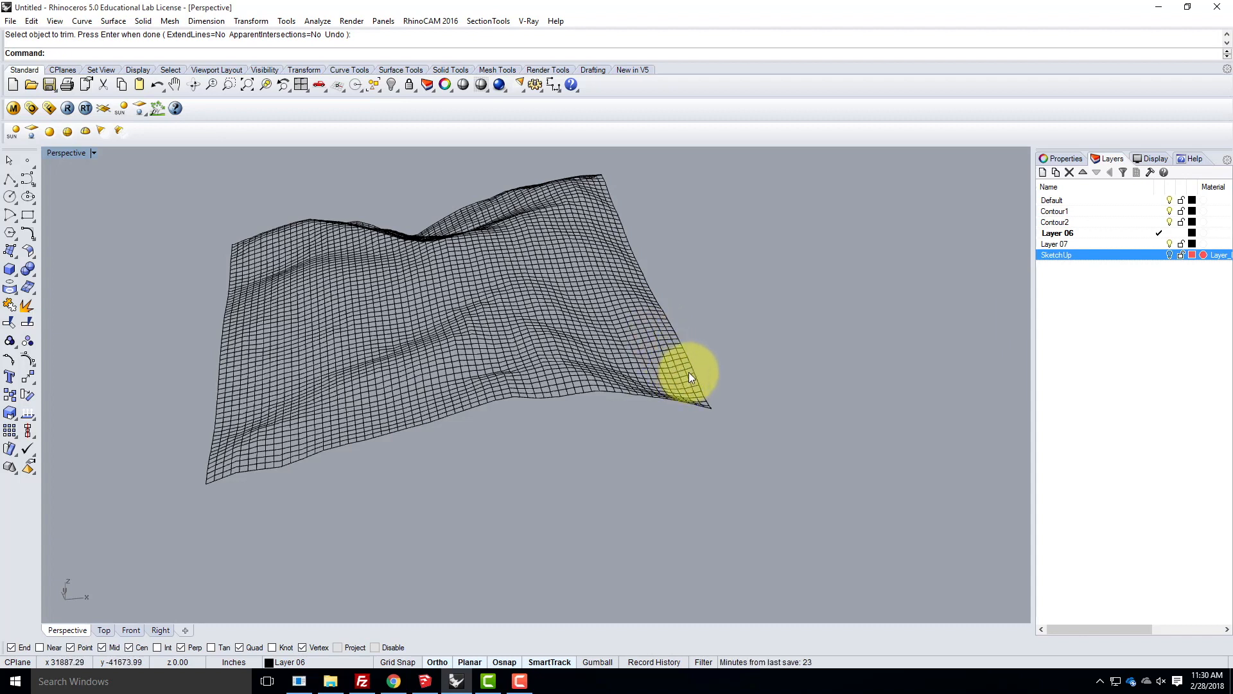
{"action": "right_click_drag", "start_coordinate": [345, 312], "coordinate": [394, 353]}
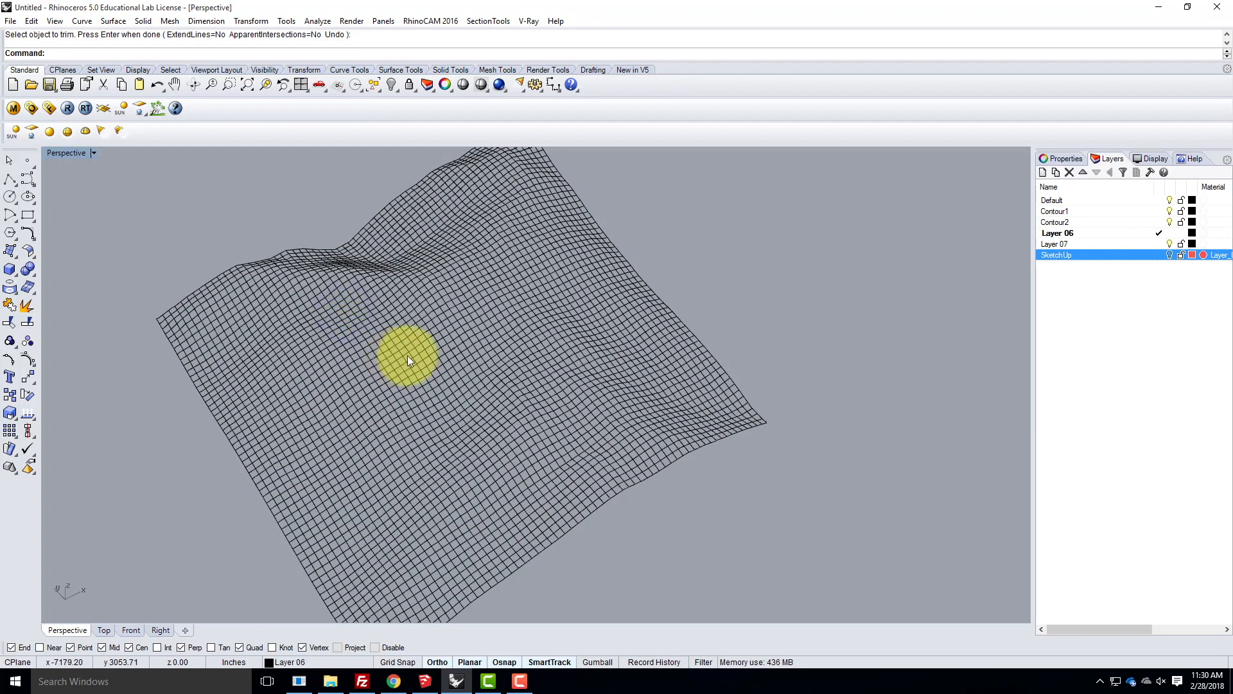
{"action": "right_click_drag", "start_coordinate": [353, 375], "coordinate": [404, 330]}
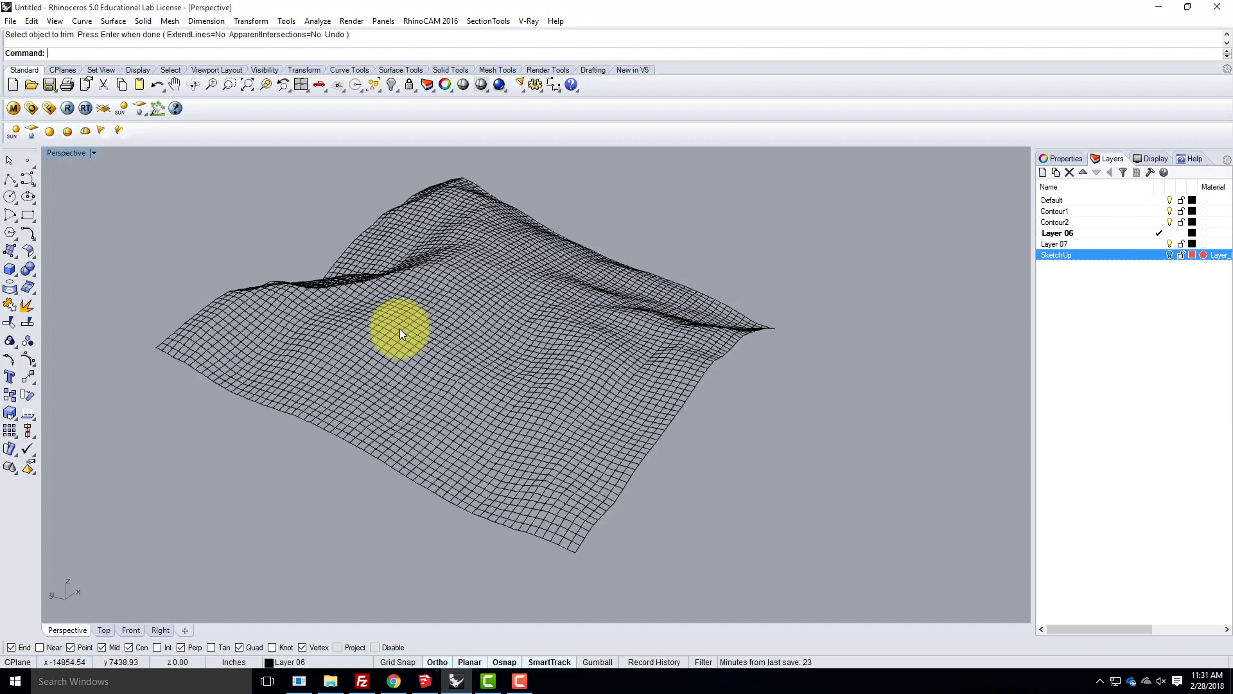
{"action": "right_click_drag", "start_coordinate": [590, 441], "coordinate": [559, 495]}
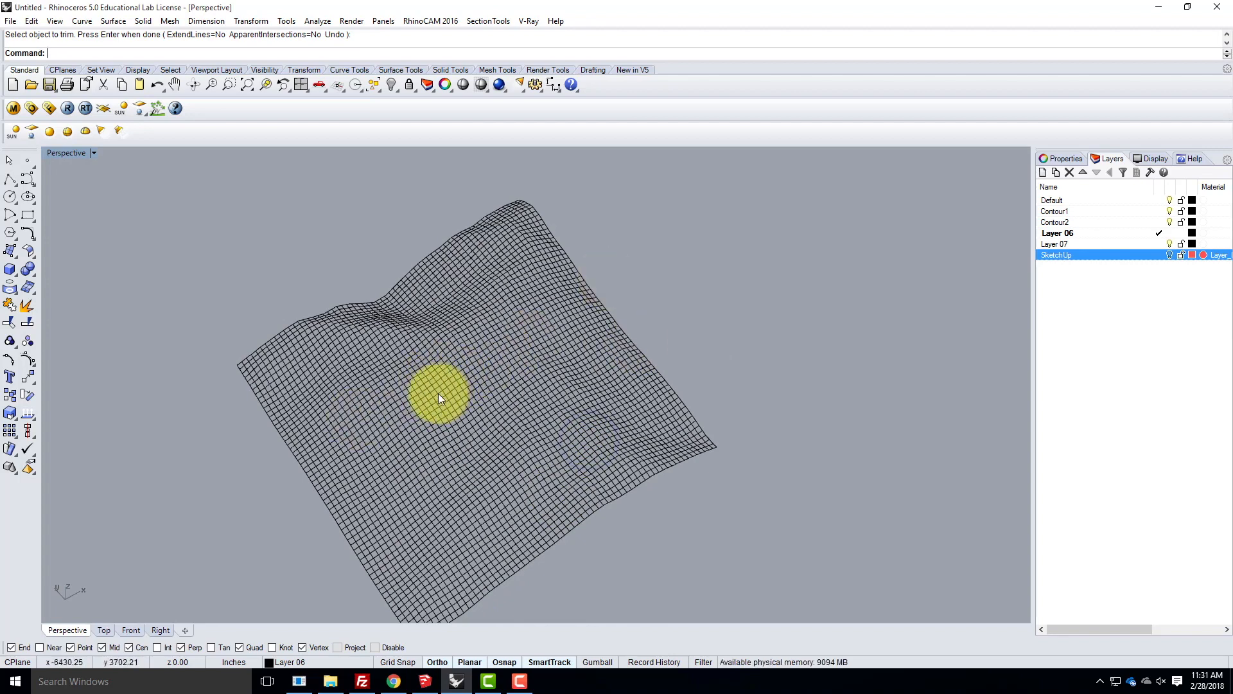
{"action": "scroll", "coordinate": [492, 306], "scroll_direction": "down", "scroll_amount": 6}
{"action": "right_click_drag", "start_coordinate": [434, 404], "coordinate": [454, 425]}
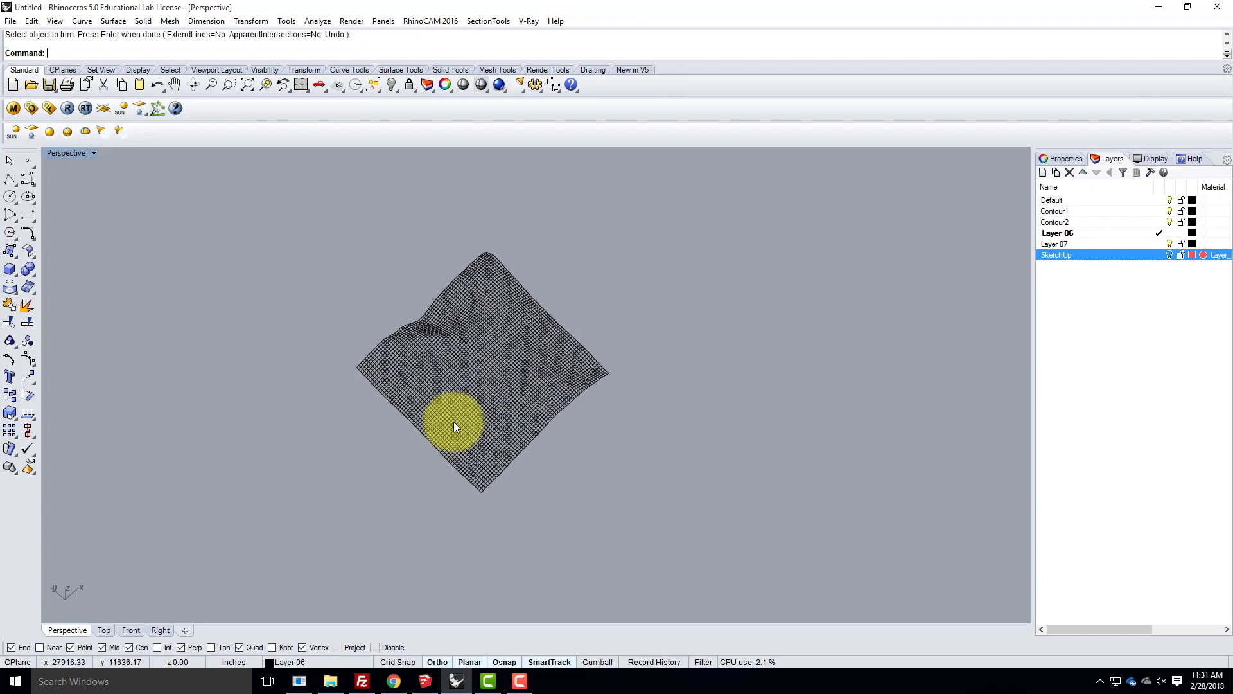
{"action": "scroll", "coordinate": [473, 401], "scroll_direction": "up", "scroll_amount": 5}
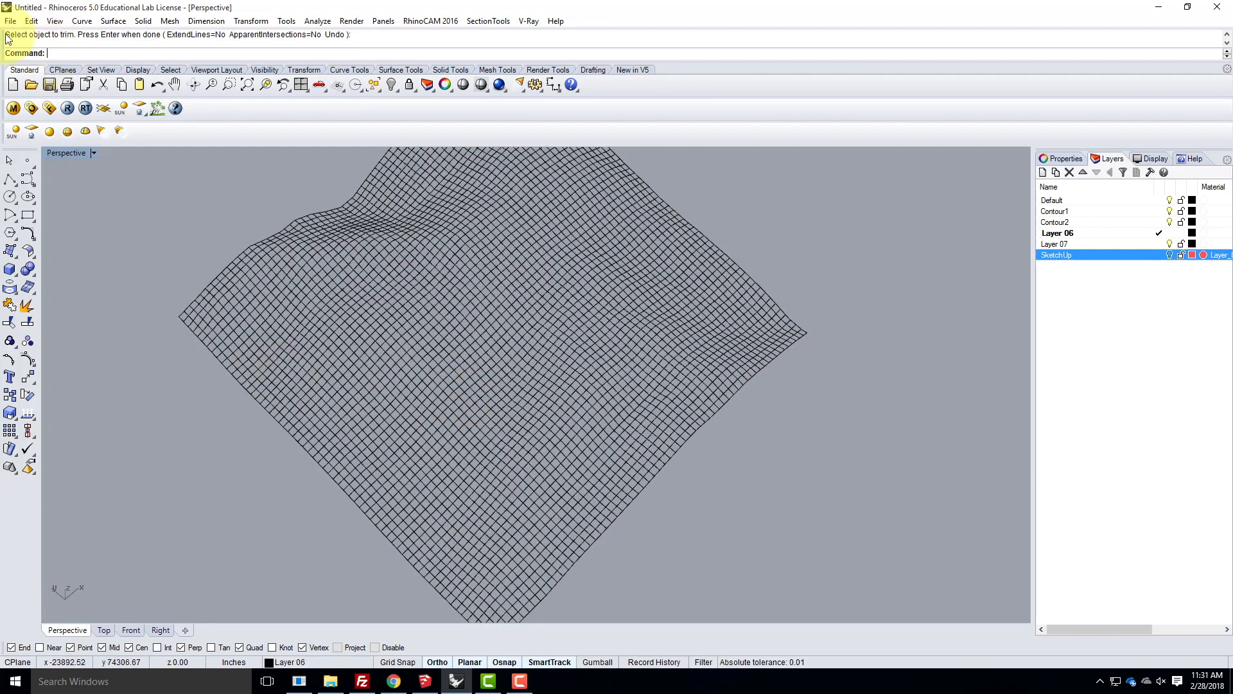
- Start saving the model and choose the S2018 folder inside Ex211 as its location
{"action": "left_click", "coordinate": [10, 21]}
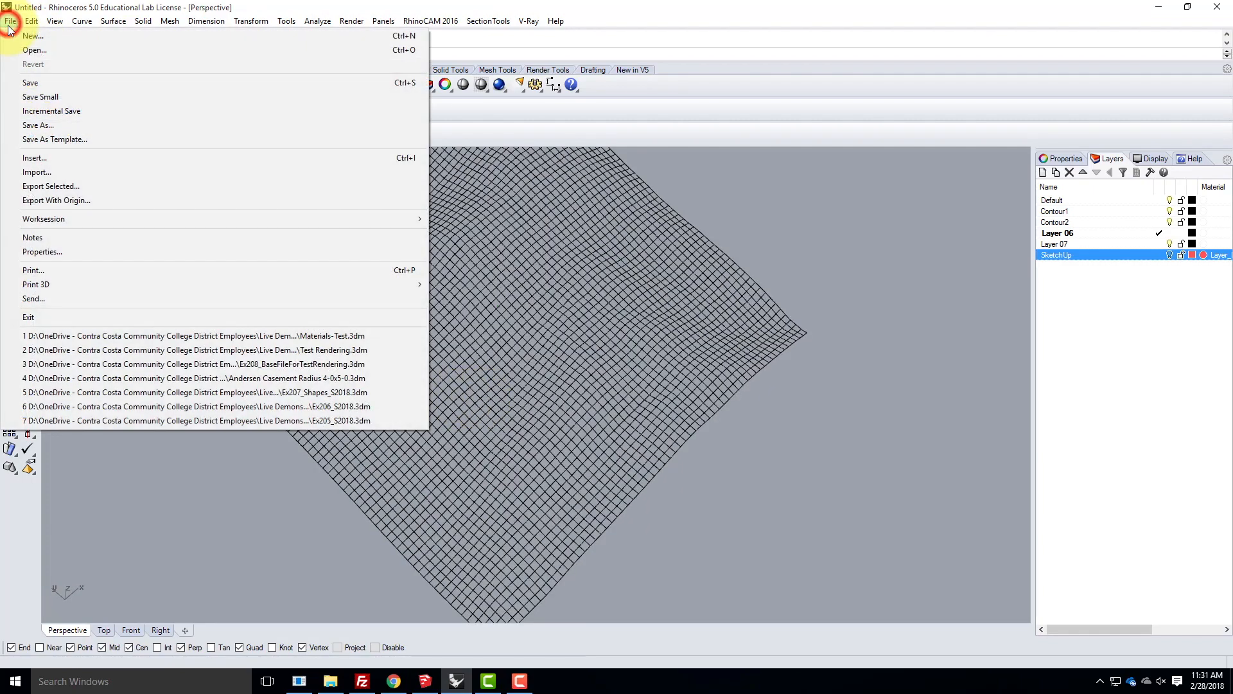
{"action": "left_click", "coordinate": [37, 84]}
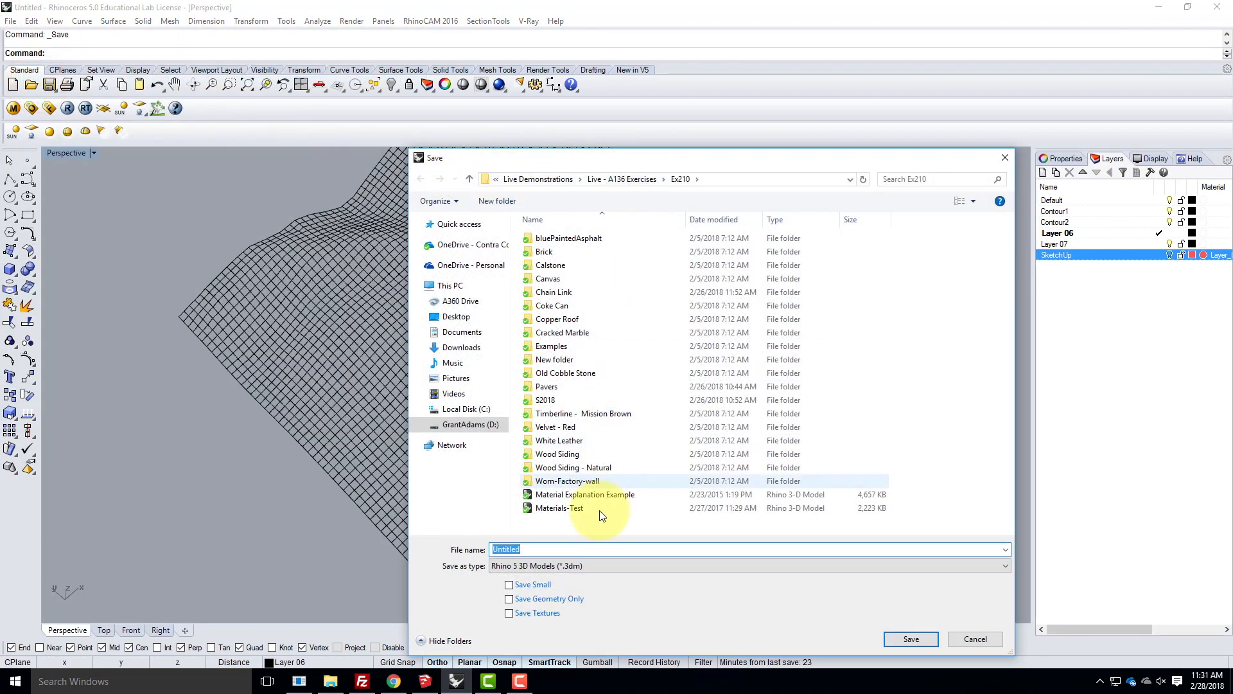
{"action": "left_click", "coordinate": [607, 181]}
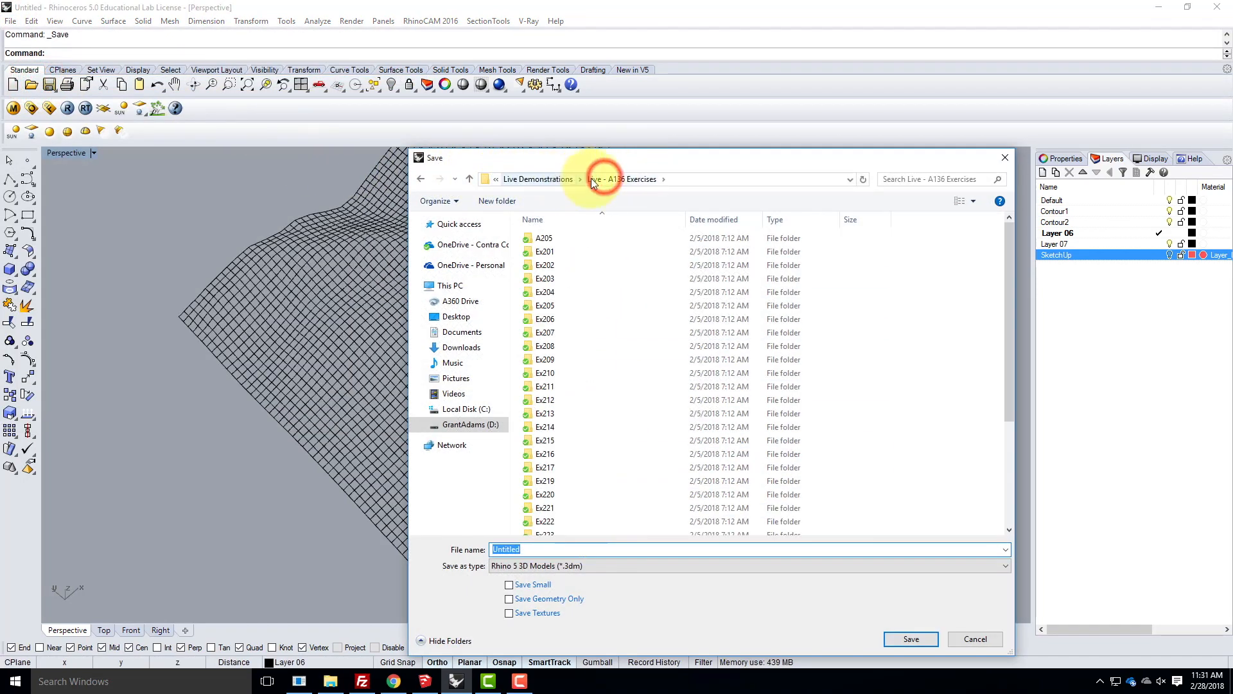
{"action": "left_click", "coordinate": [548, 391]}
{"action": "double_click", "coordinate": [548, 392]}
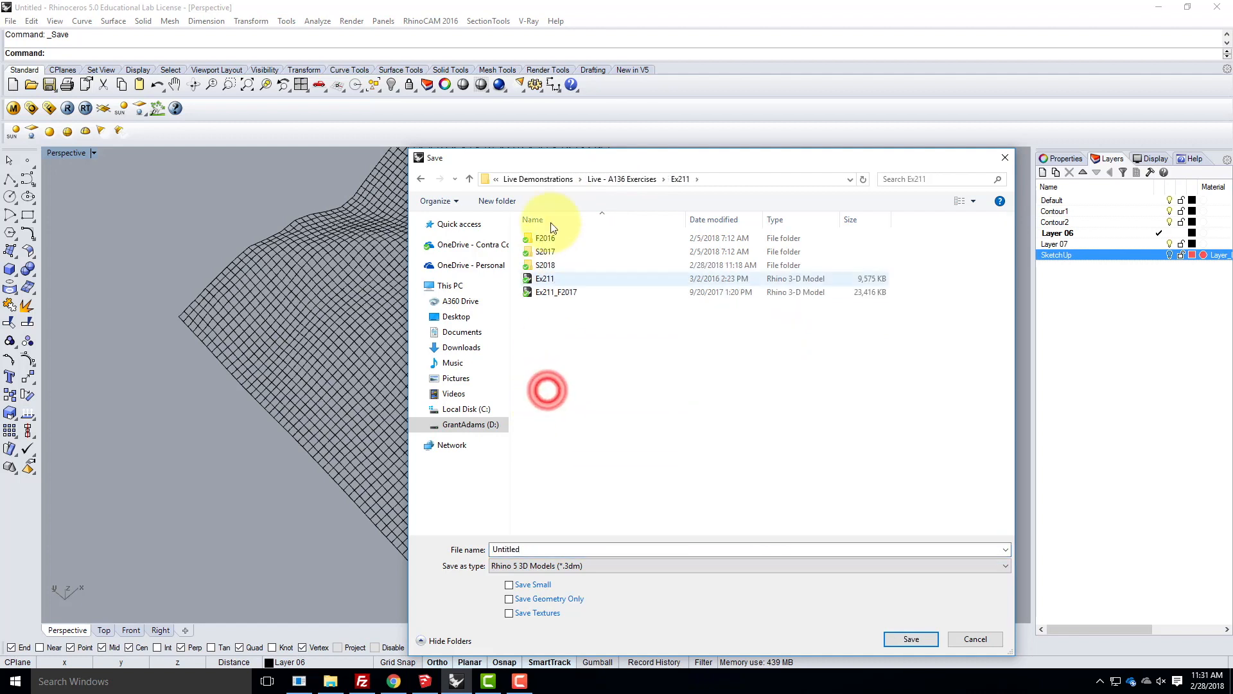
{"action": "double_click", "coordinate": [567, 263]}
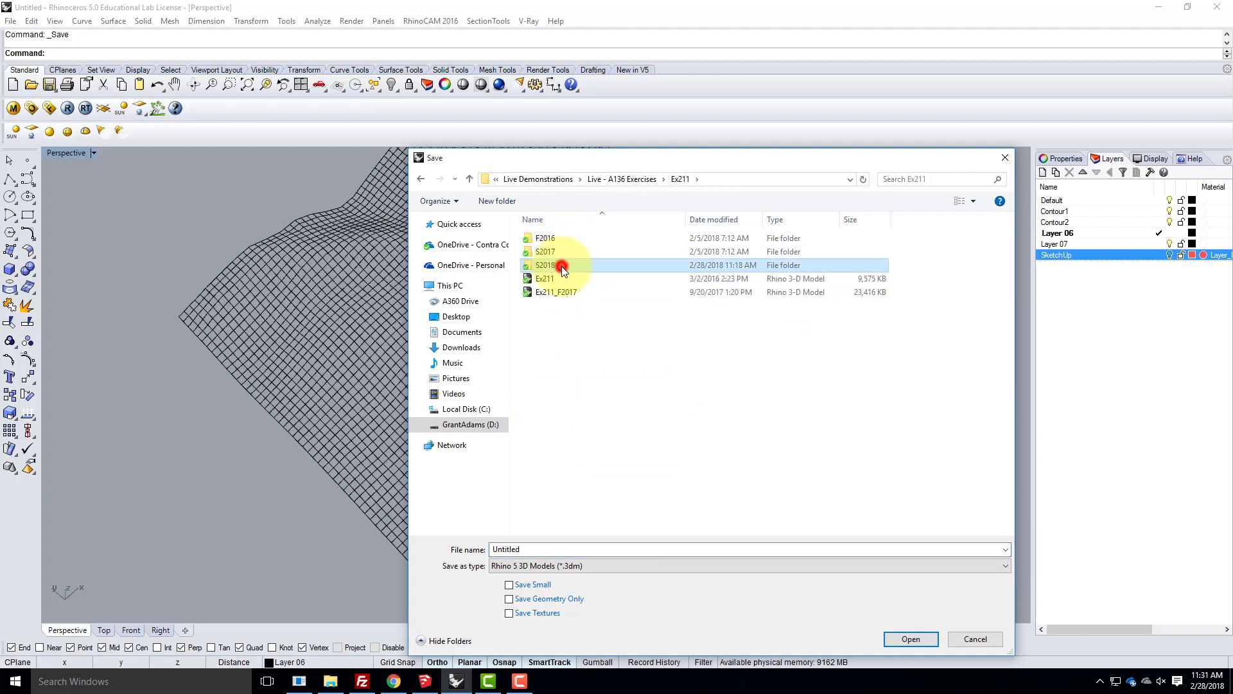
- Save the model under the file name Terrain_Ex211_S2018
{"action": "left_click", "coordinate": [528, 548]}
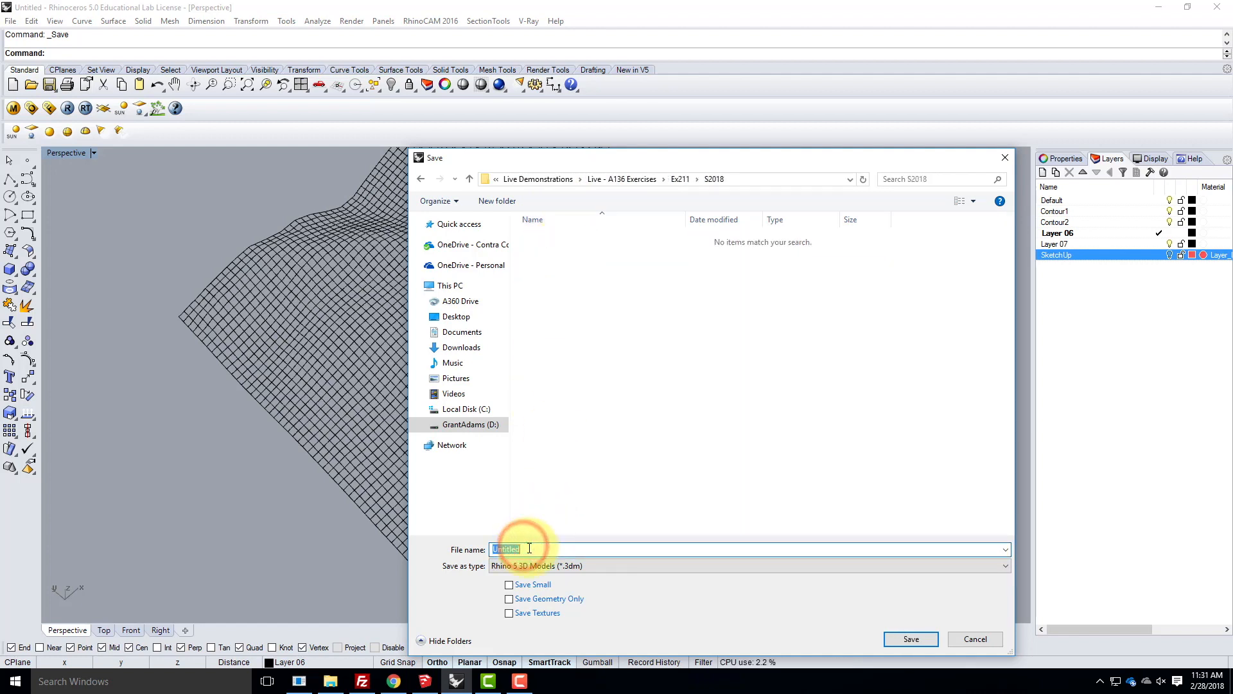
{"action": "type", "text": "Terrain_Ex211_s"}
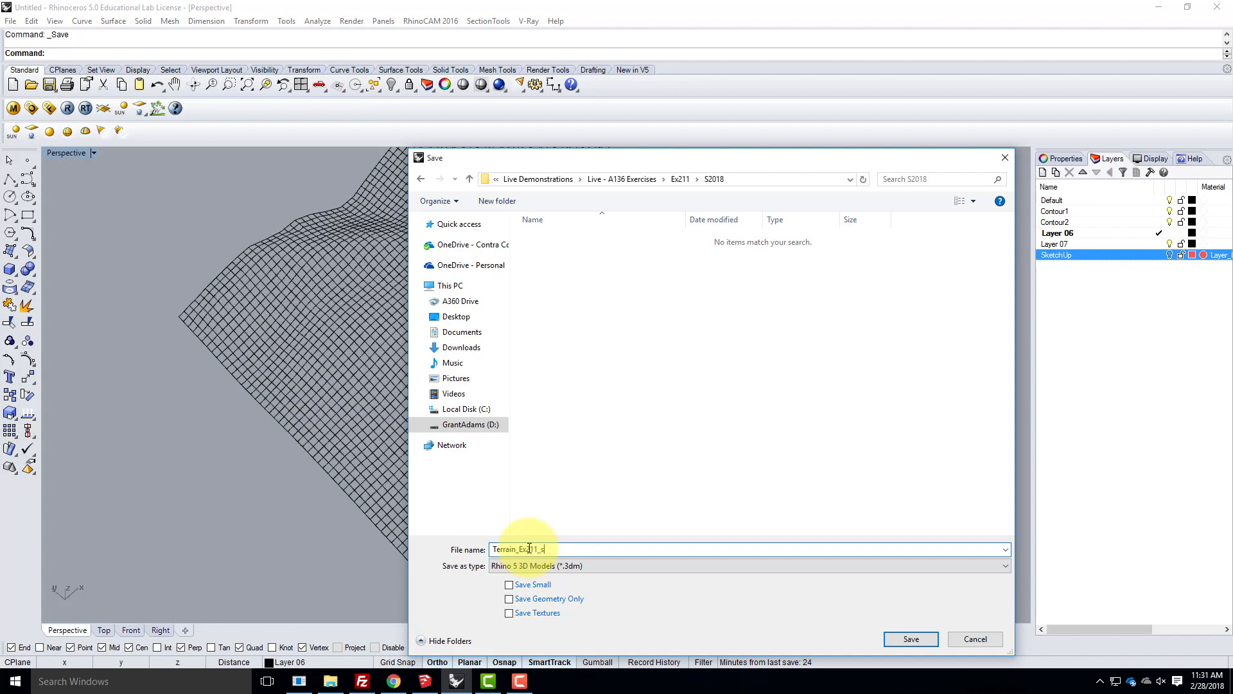
{"action": "key", "text": "BackSpace"}
{"action": "type", "text": "S2018"}
{"action": "key", "text": "Return"}
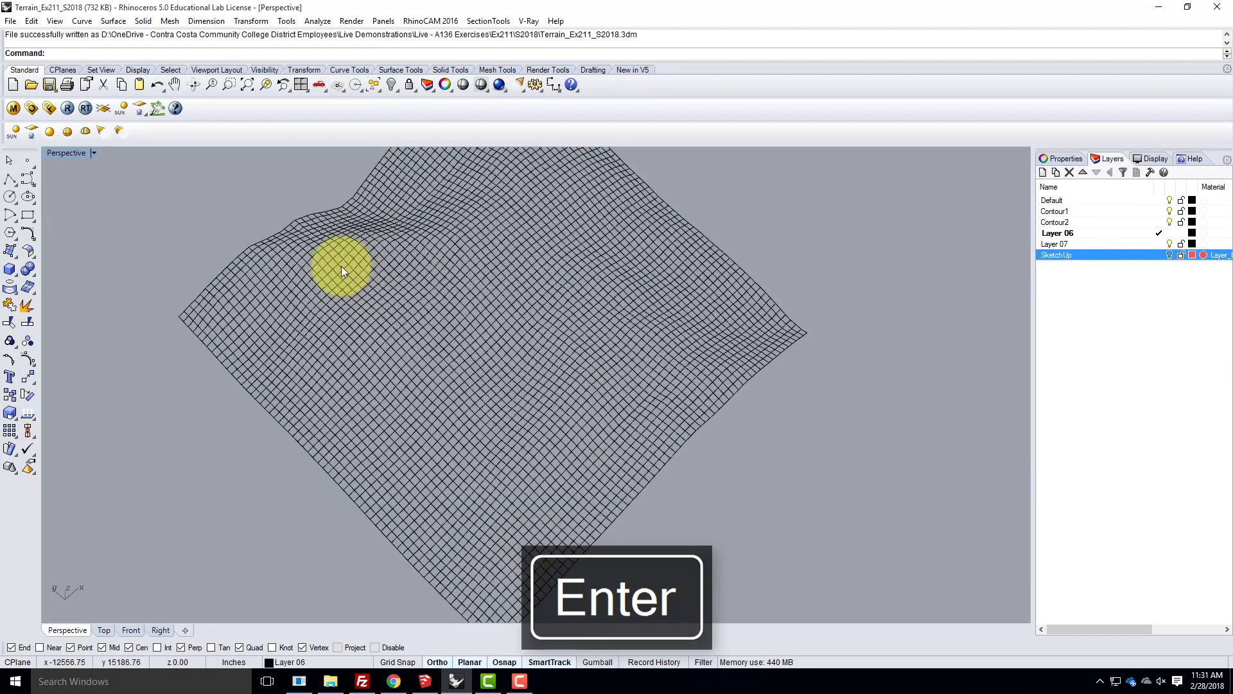
- Start a surface from a curve network using all the contour curves of the grid, and agree to continue with that many curves
{"action": "scroll", "coordinate": [212, 436], "scroll_direction": "down", "scroll_amount": 3}
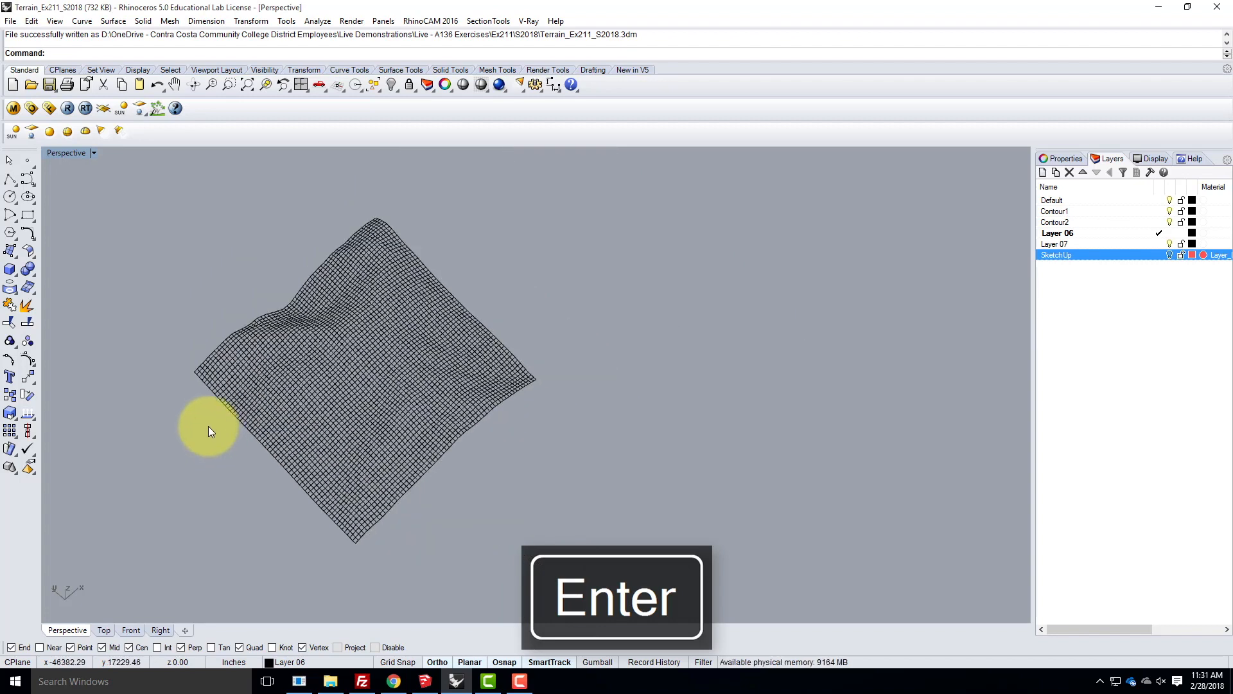
{"action": "left_click", "coordinate": [81, 21]}
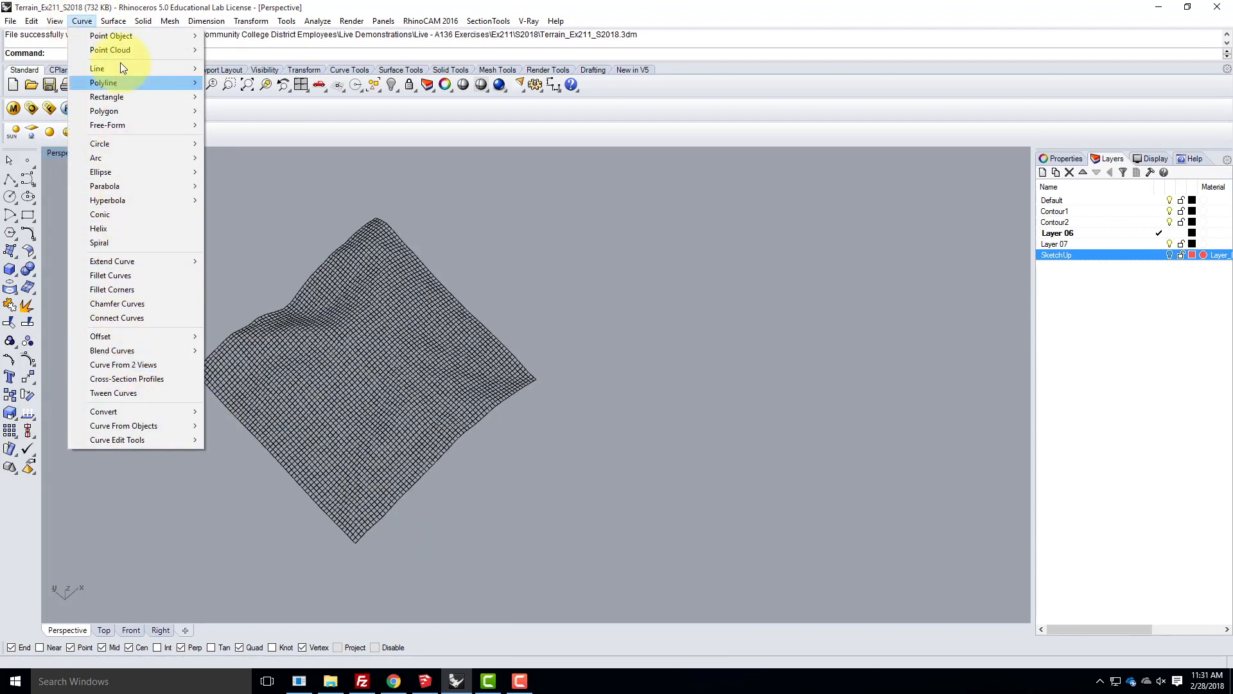
{"action": "mouse_move", "coordinate": [113, 21]}
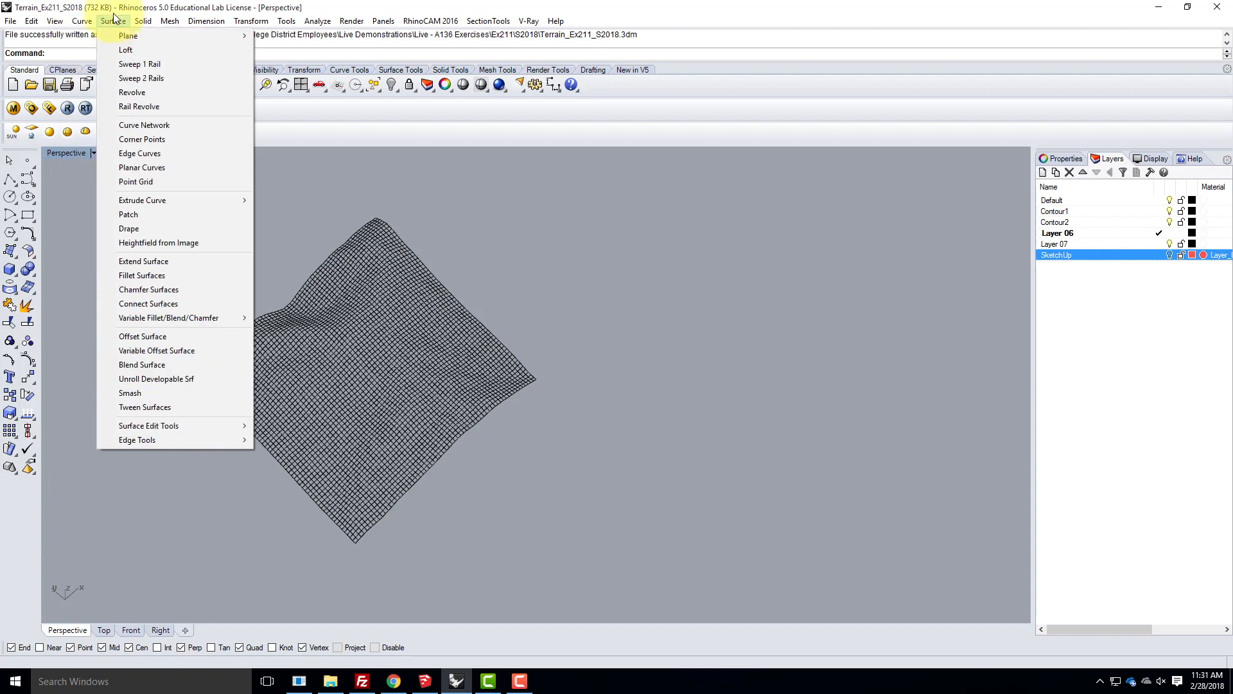
{"action": "left_click", "coordinate": [153, 124]}
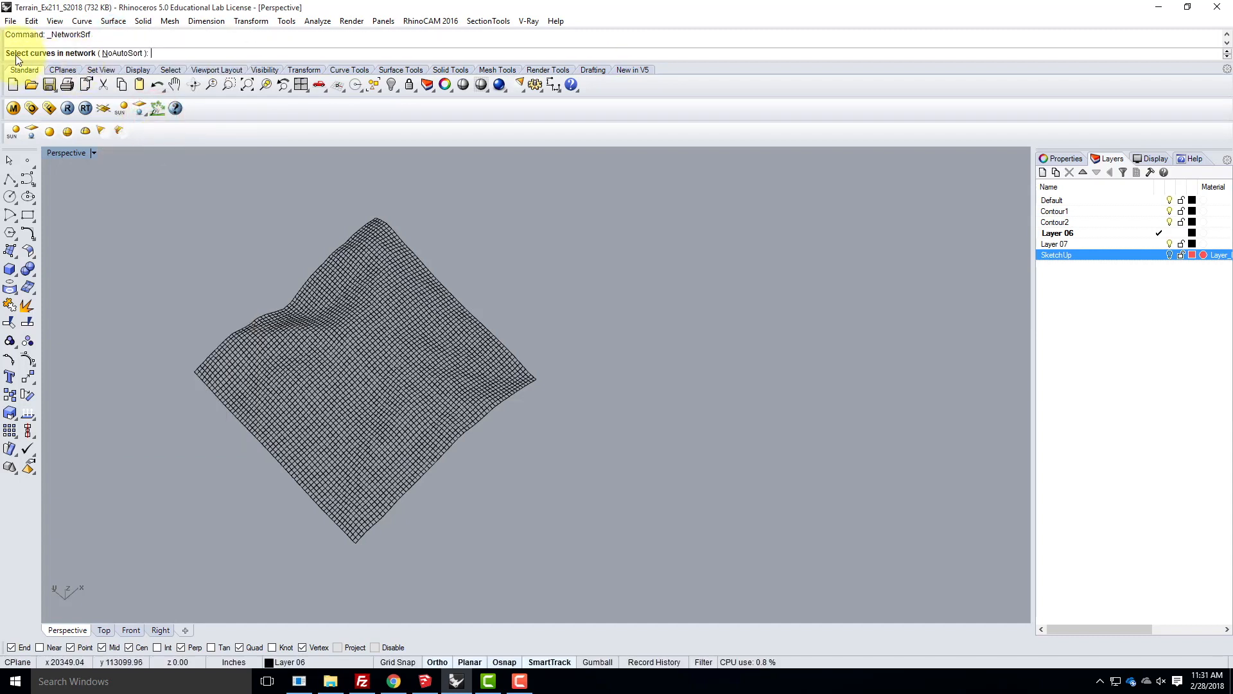
{"action": "left_click_drag", "start_coordinate": [167, 183], "coordinate": [604, 576]}
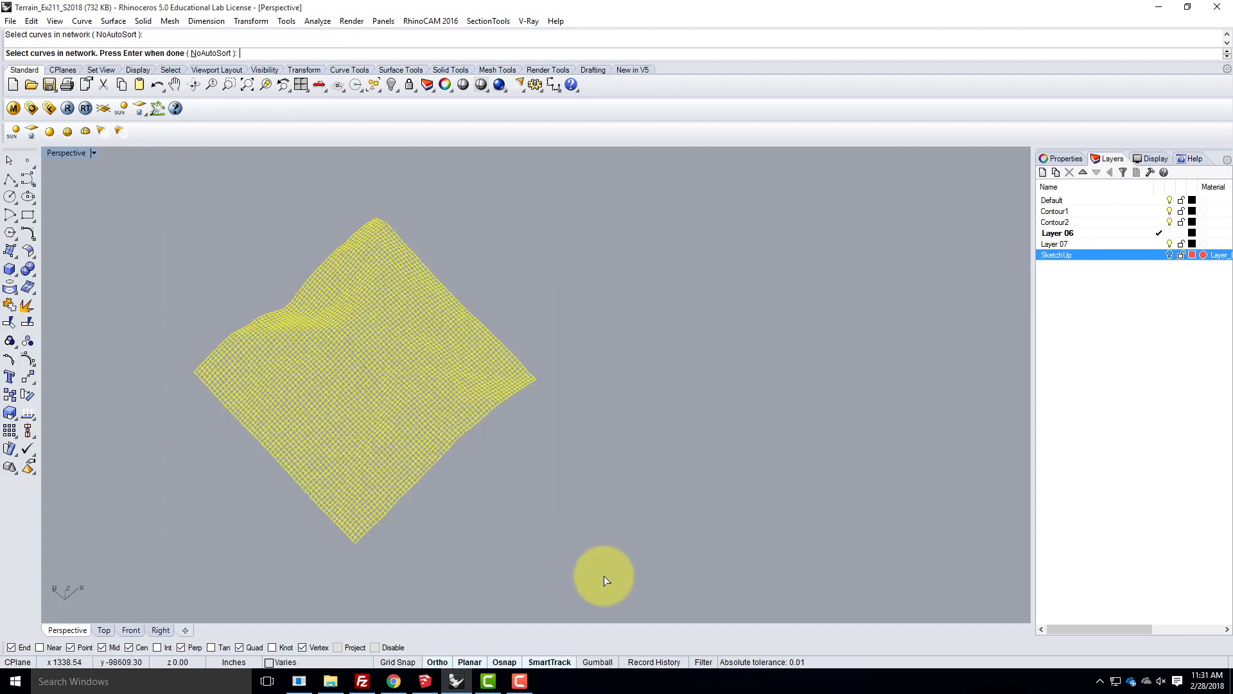
{"action": "key", "text": "Return"}
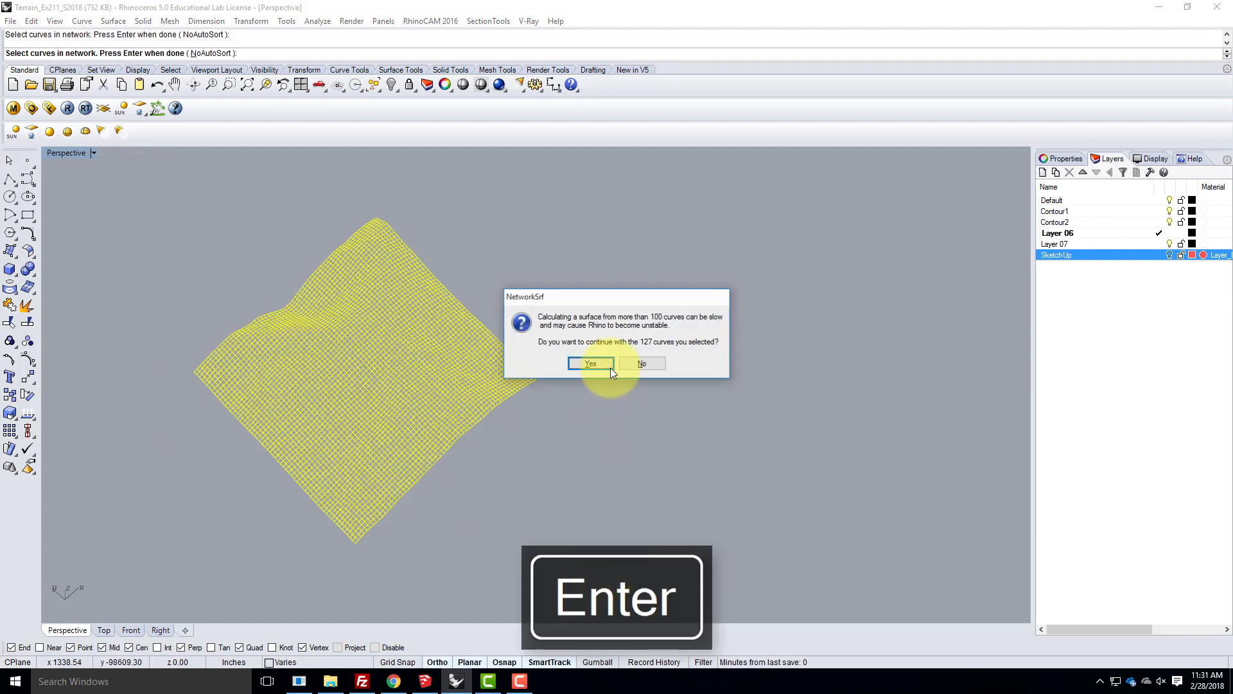
{"action": "left_click_drag", "start_coordinate": [611, 302], "coordinate": [611, 222]}
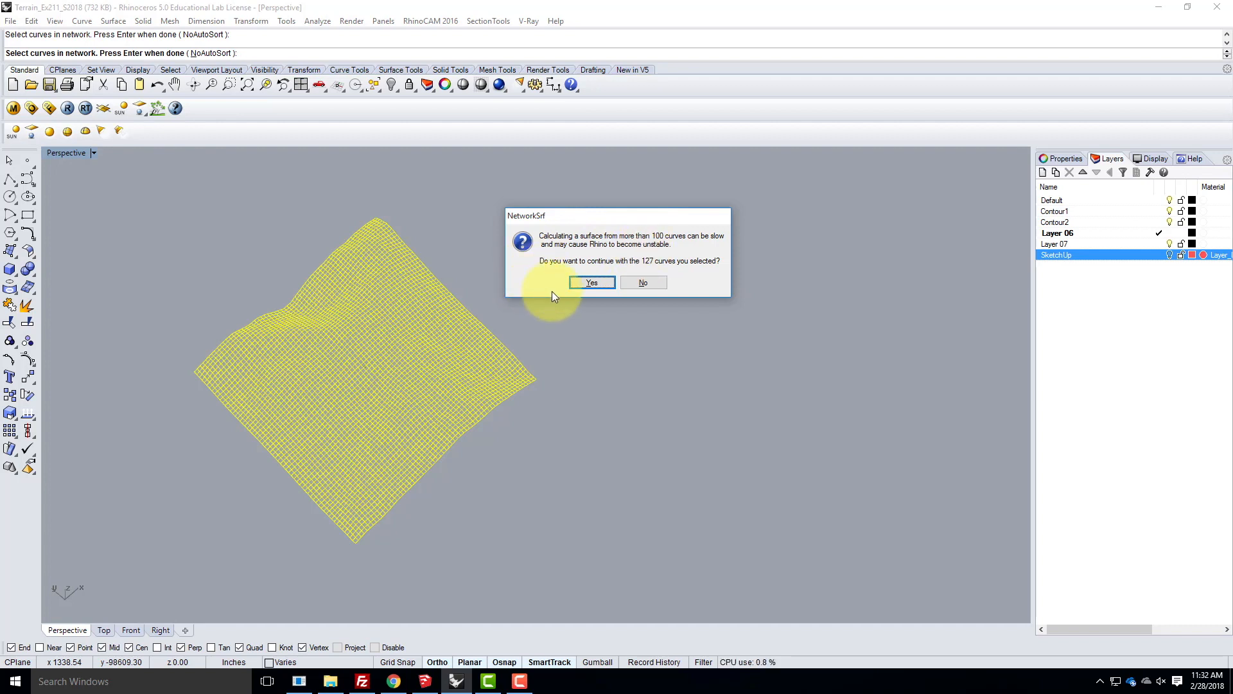
{"action": "left_click", "coordinate": [603, 283]}
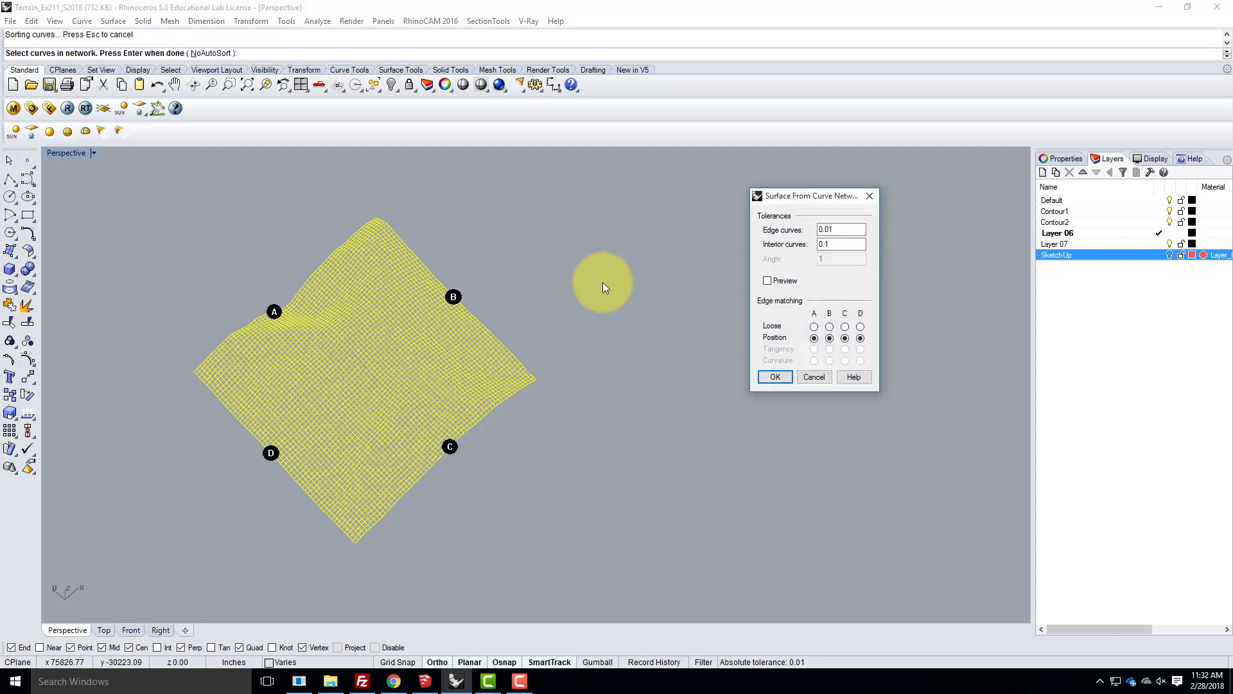
- Create the network surface with edge curve tolerance 0.01, interior curve tolerance 0.1 and Position matching on all four edges
{"action": "left_click_drag", "start_coordinate": [797, 194], "coordinate": [678, 225]}
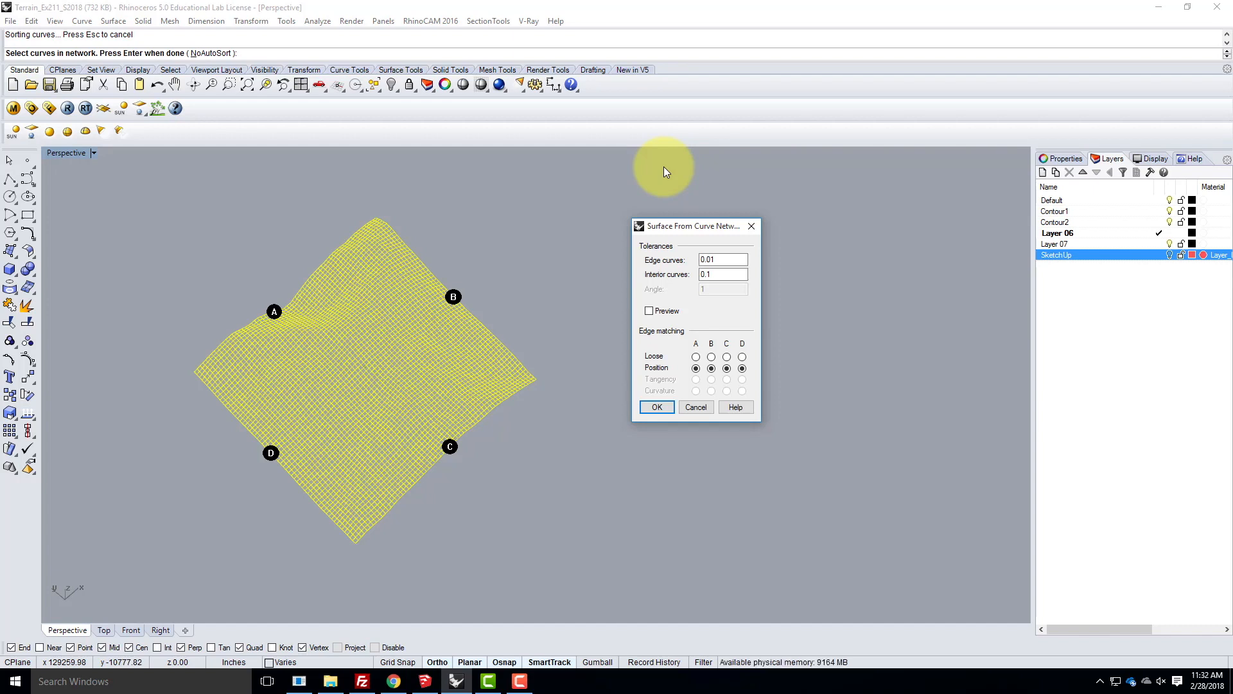
{"action": "left_click", "coordinate": [711, 261]}
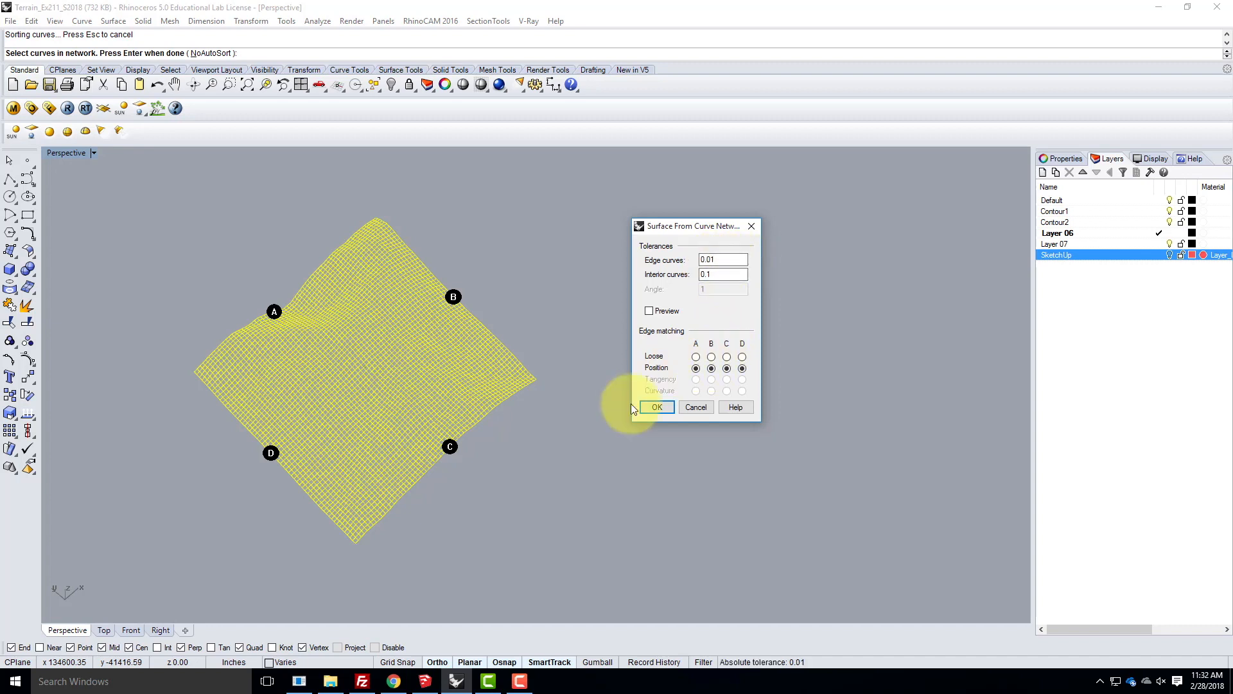
{"action": "left_click", "coordinate": [653, 407]}
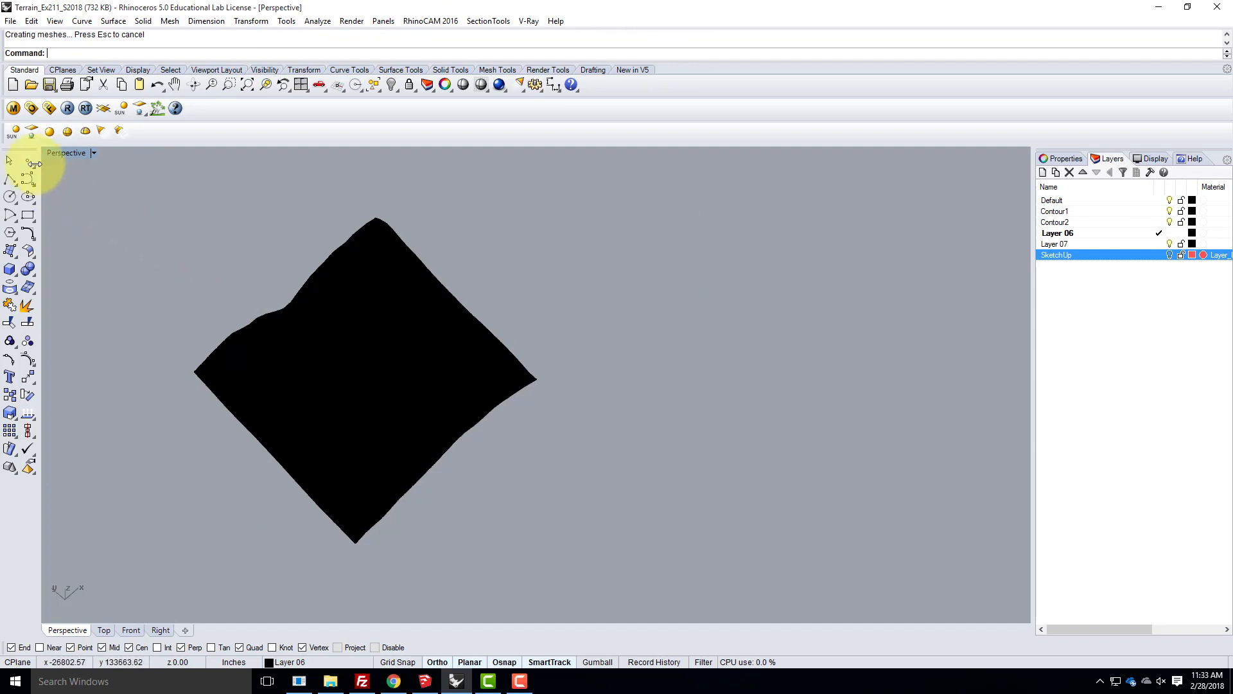
- Select the new network surface and inspect the density of its surface grid up close
{"action": "left_click", "coordinate": [9, 160]}
{"action": "left_click", "coordinate": [339, 328]}
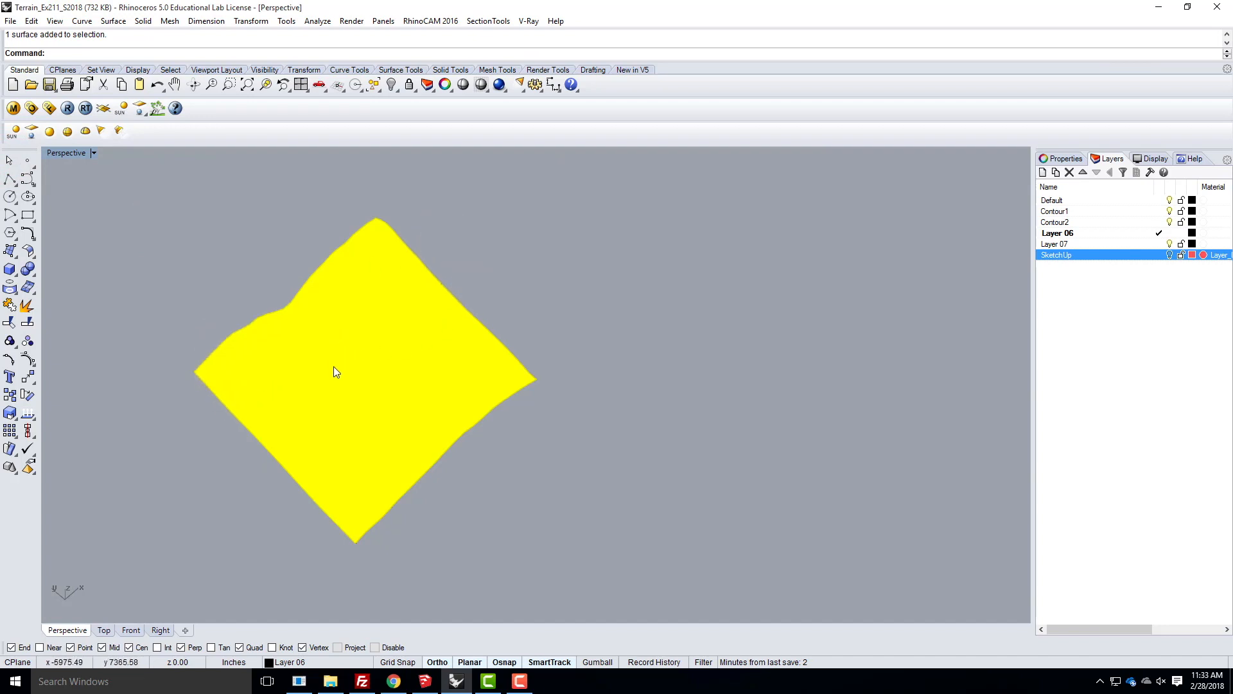
{"action": "right_click_drag", "start_coordinate": [333, 366], "coordinate": [406, 367]}
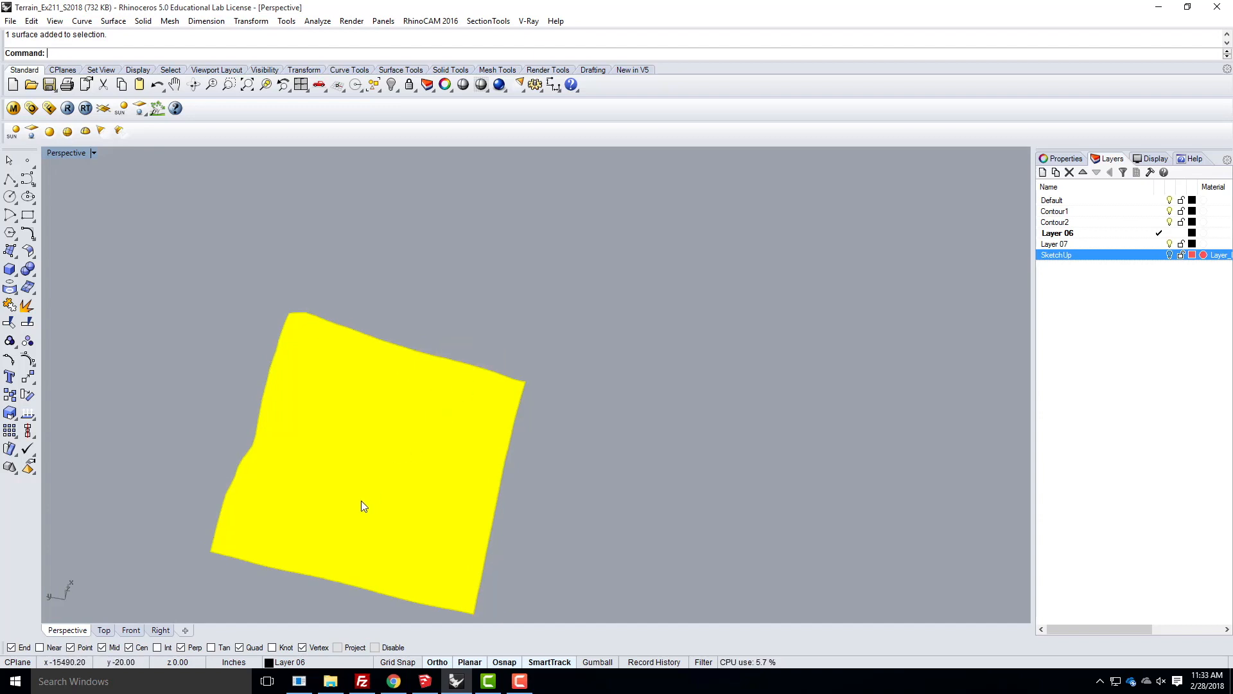
{"action": "scroll", "coordinate": [361, 499], "scroll_direction": "up", "scroll_amount": 3}
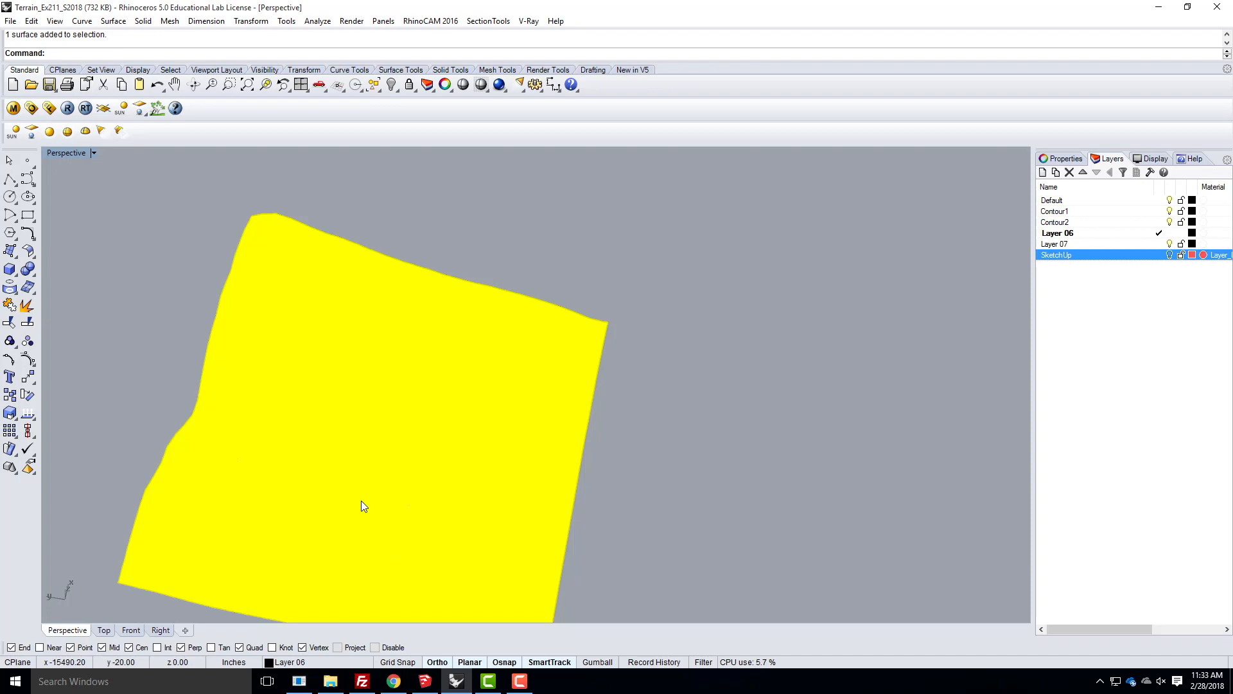
{"action": "scroll", "coordinate": [361, 500], "scroll_direction": "up", "scroll_amount": 1}
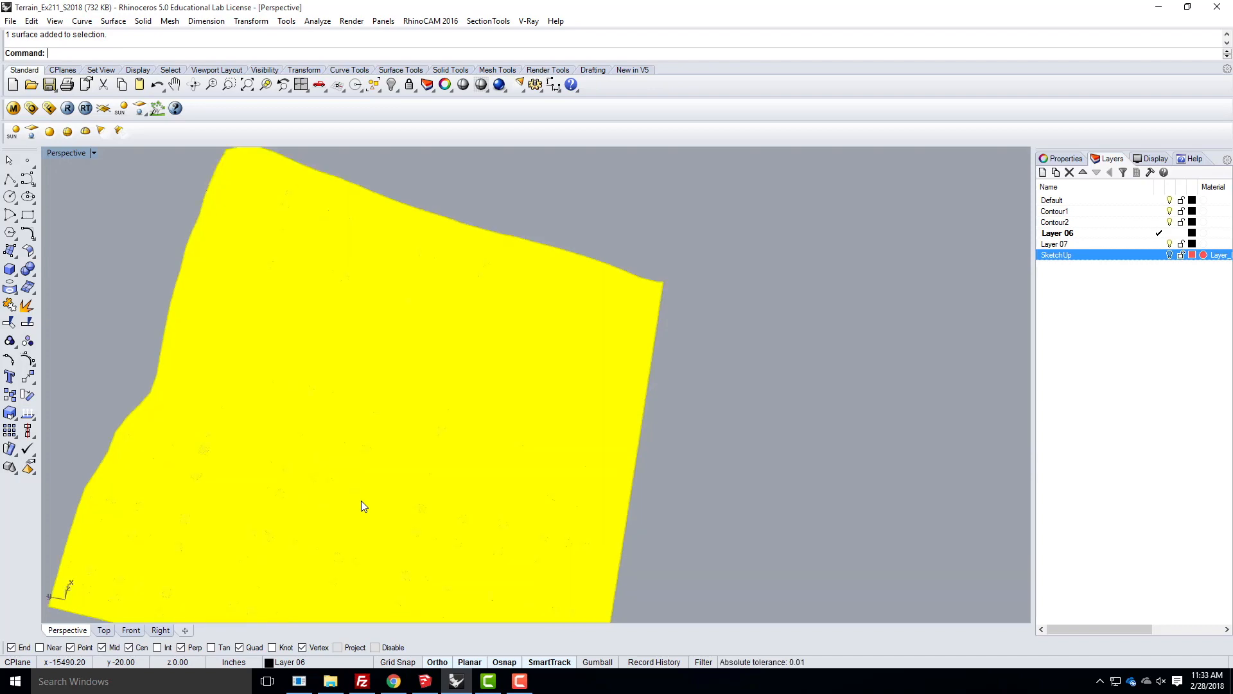
{"action": "scroll", "coordinate": [361, 500], "scroll_direction": "up", "scroll_amount": 1}
{"action": "scroll", "coordinate": [361, 500], "scroll_direction": "up", "scroll_amount": 2}
{"action": "scroll", "coordinate": [361, 500], "scroll_direction": "up", "scroll_amount": 6}
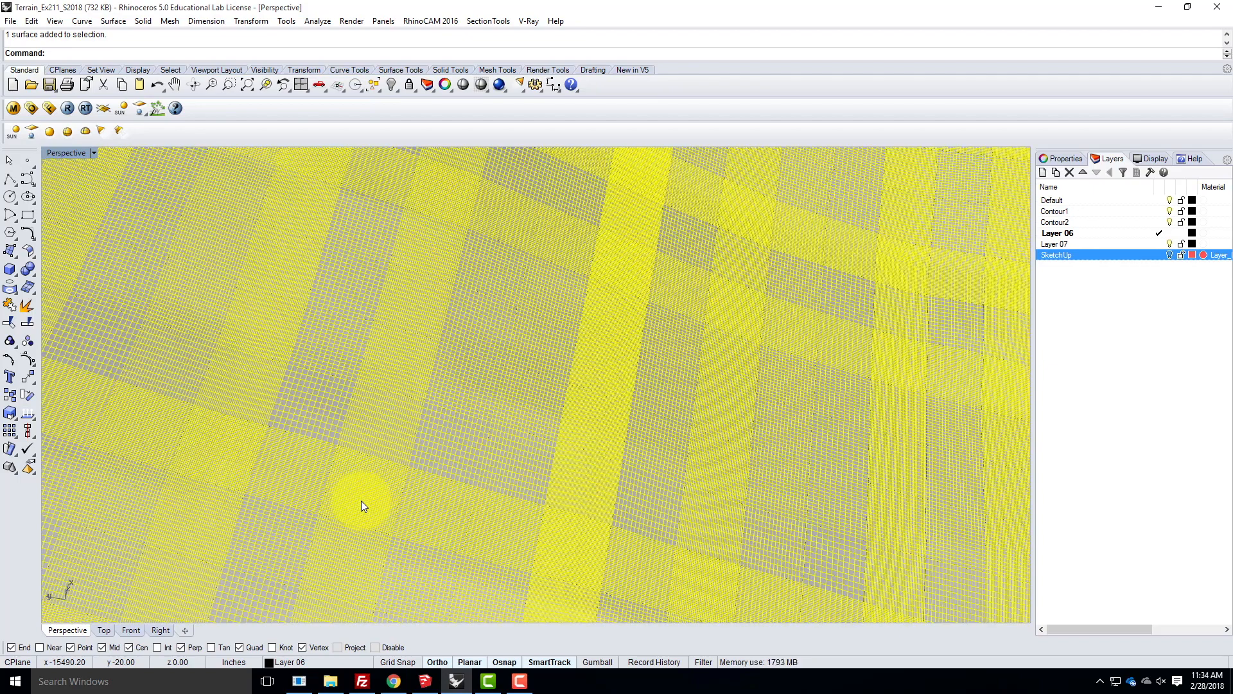
{"action": "scroll", "coordinate": [361, 500], "scroll_direction": "up", "scroll_amount": 4}
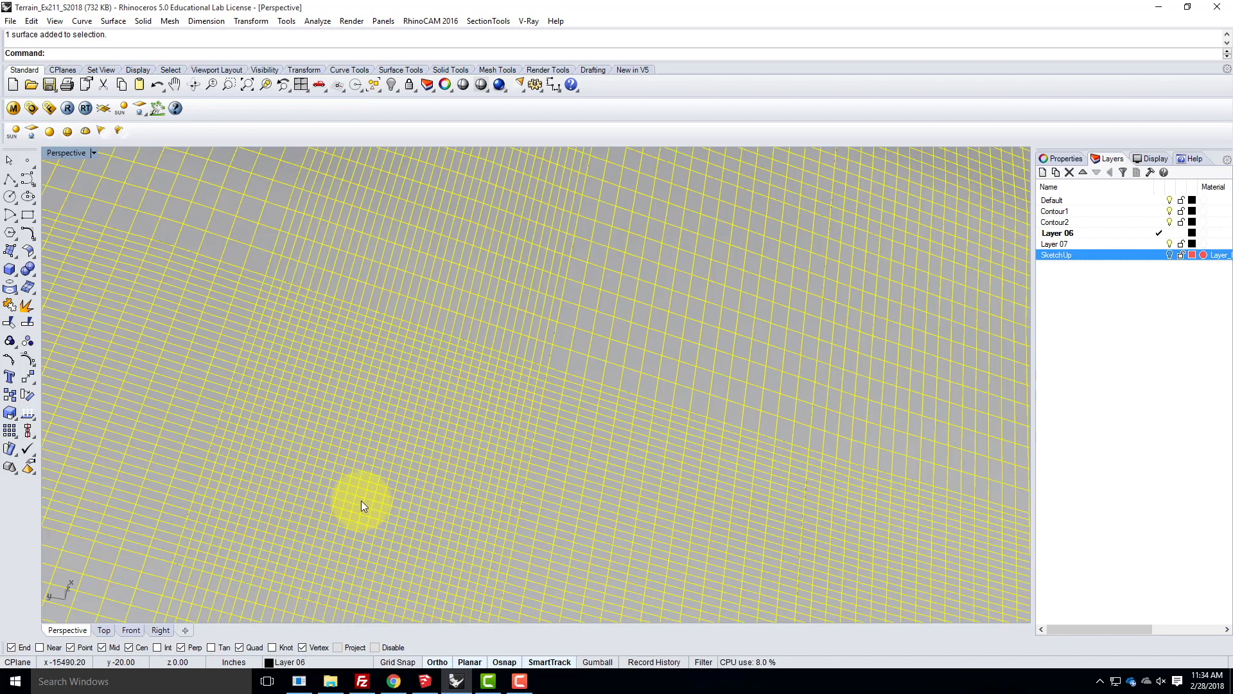
- Rebuild the selected network surface with a point count of 200 in U and 200 in V at degree 3
{"action": "type", "text": "Rebuil"}
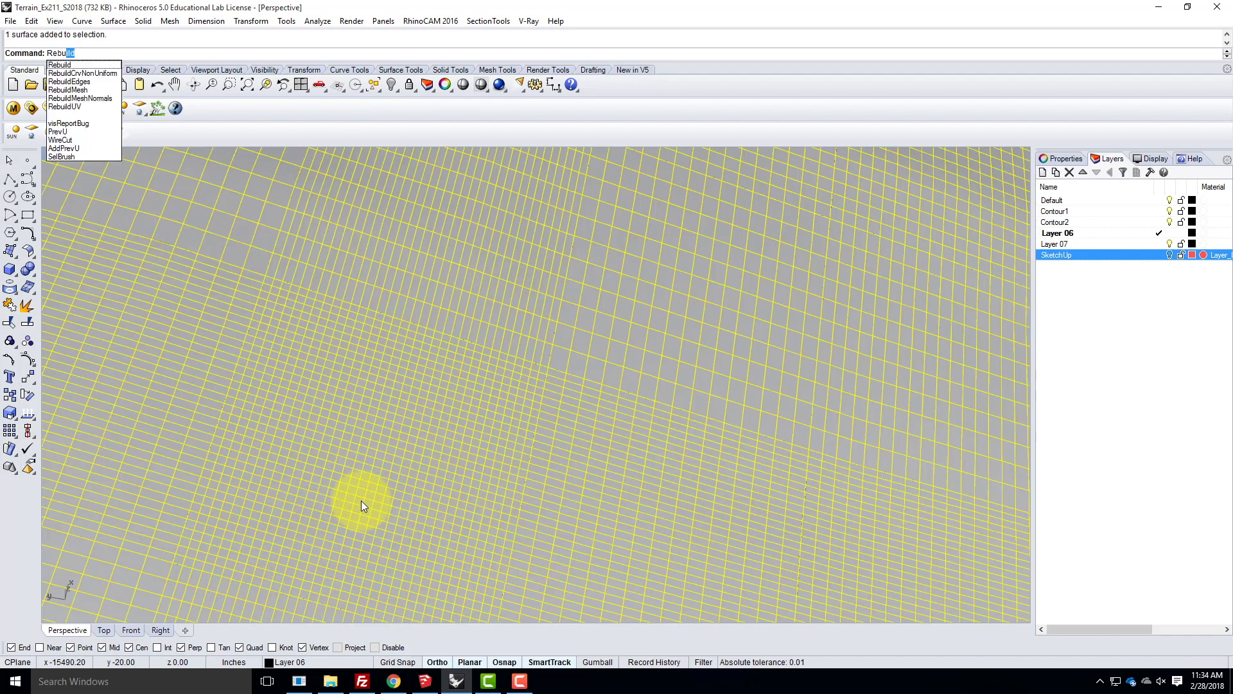
{"action": "type", "text": "d"}
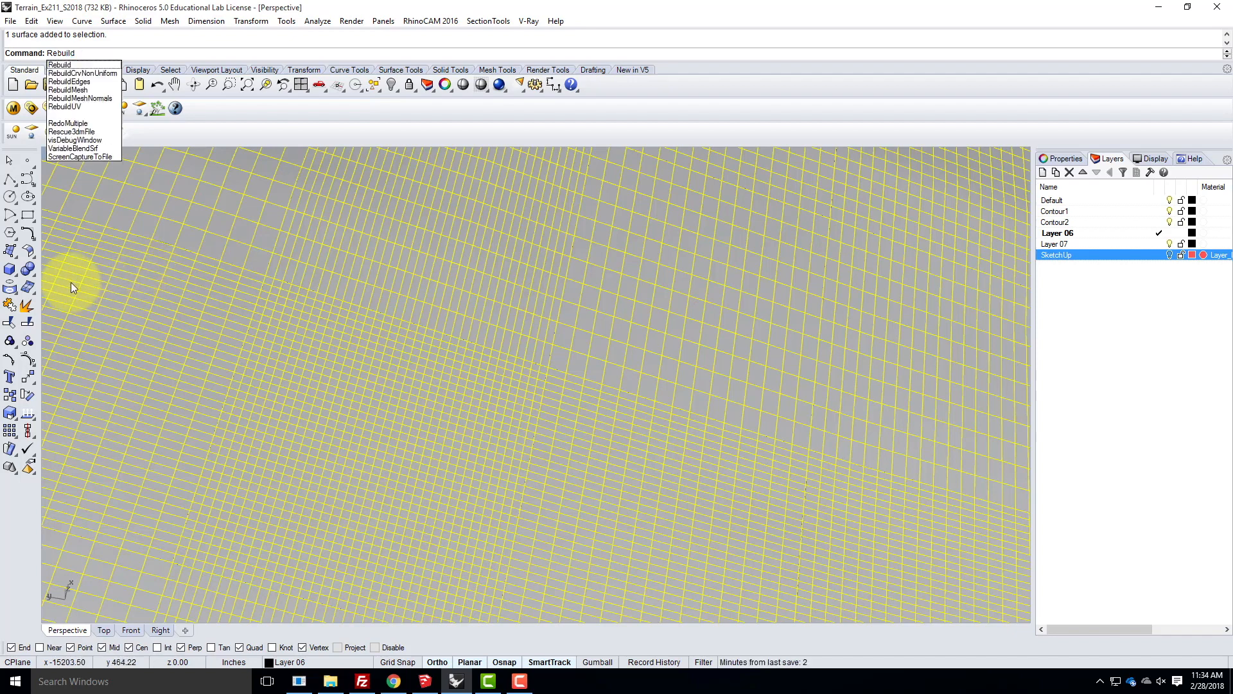
{"action": "left_click", "coordinate": [31, 21]}
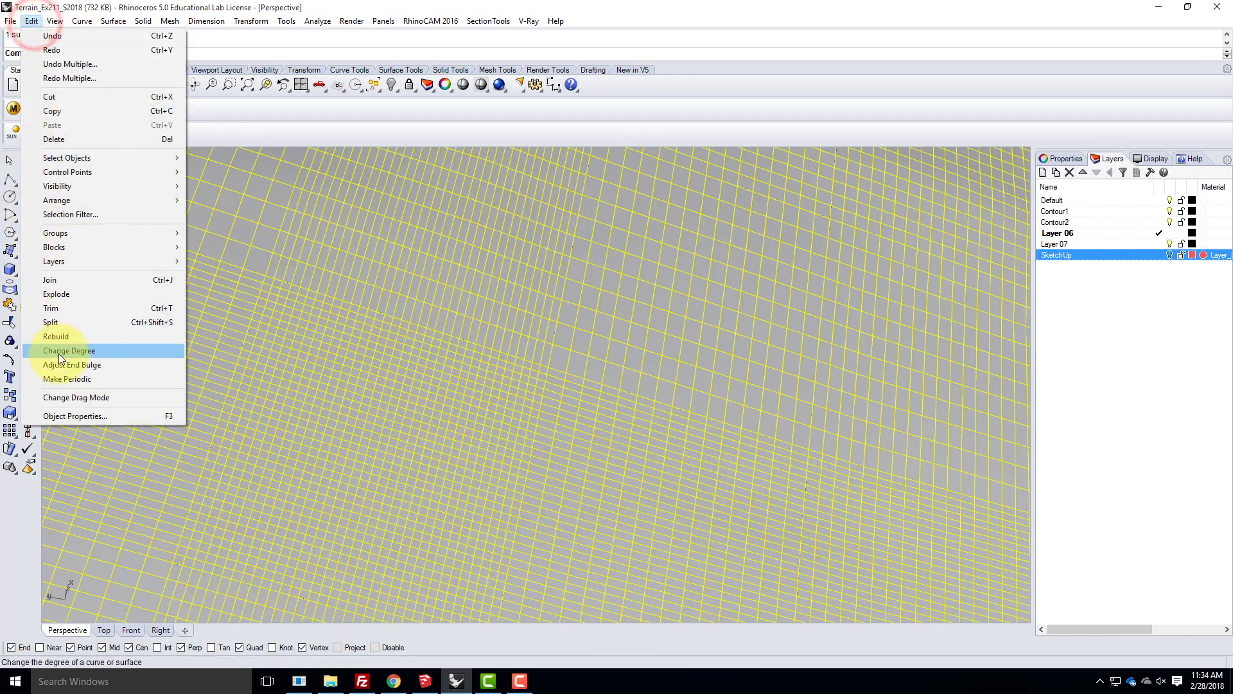
{"action": "left_click", "coordinate": [30, 22]}
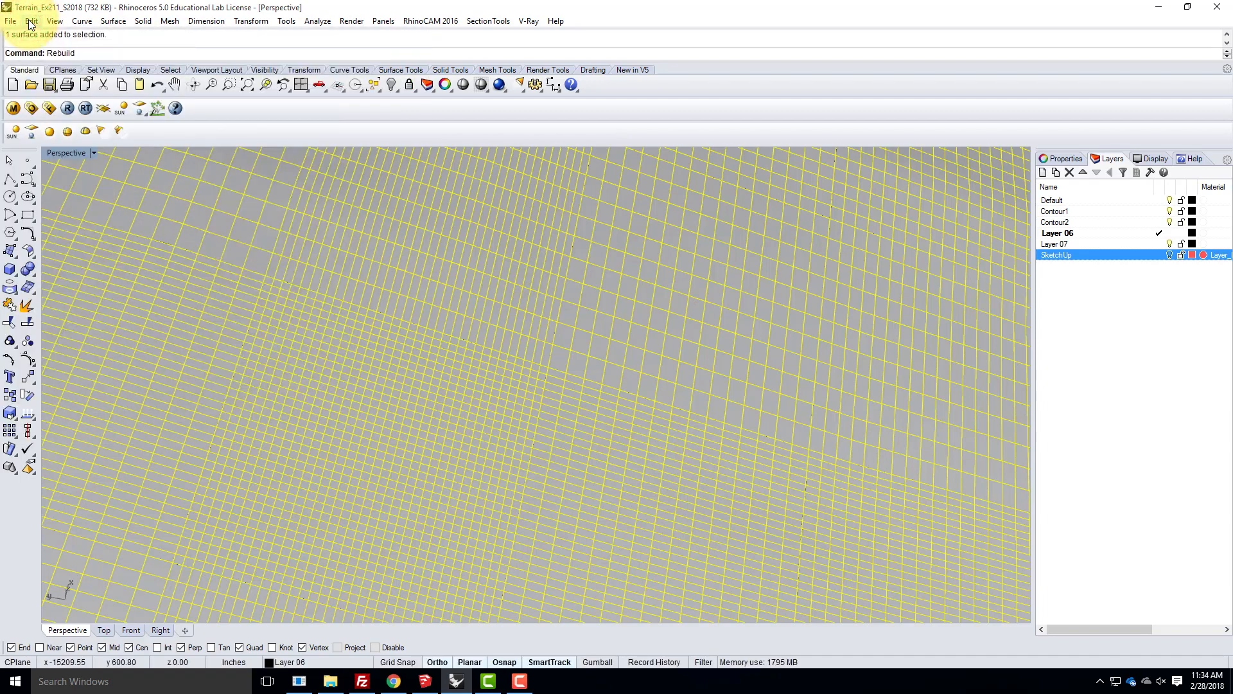
{"action": "key", "text": "Return"}
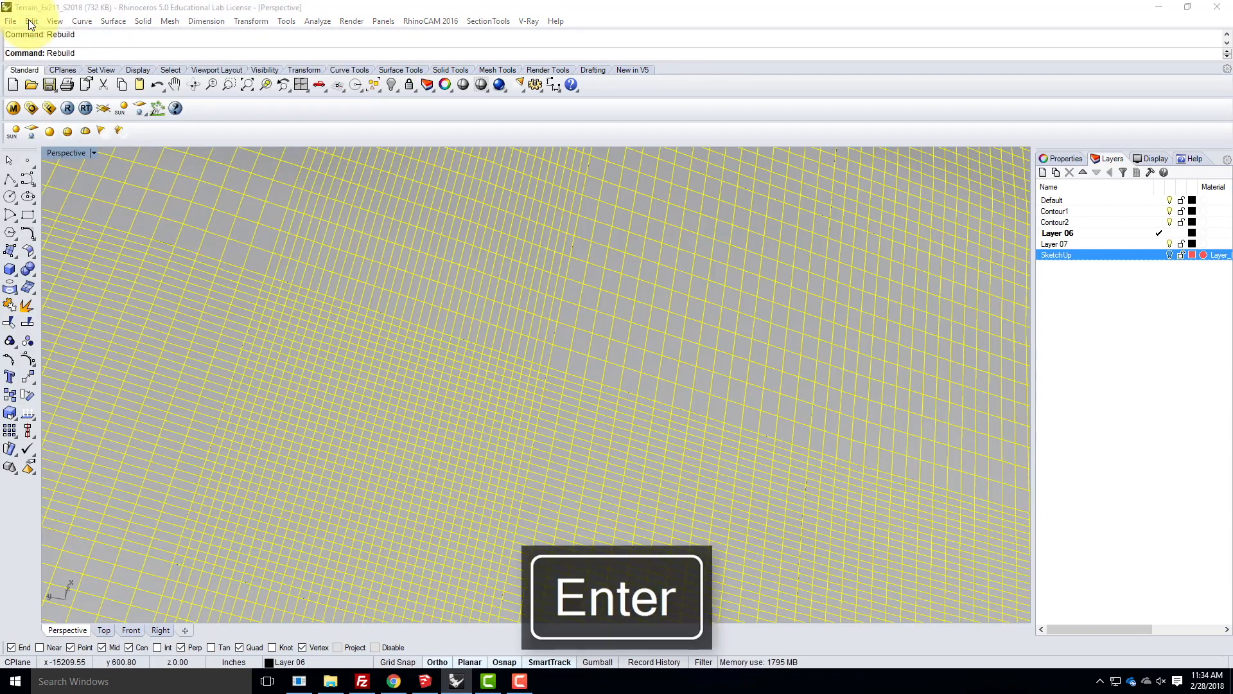
{"action": "left_click_drag", "start_coordinate": [608, 233], "coordinate": [554, 226]}
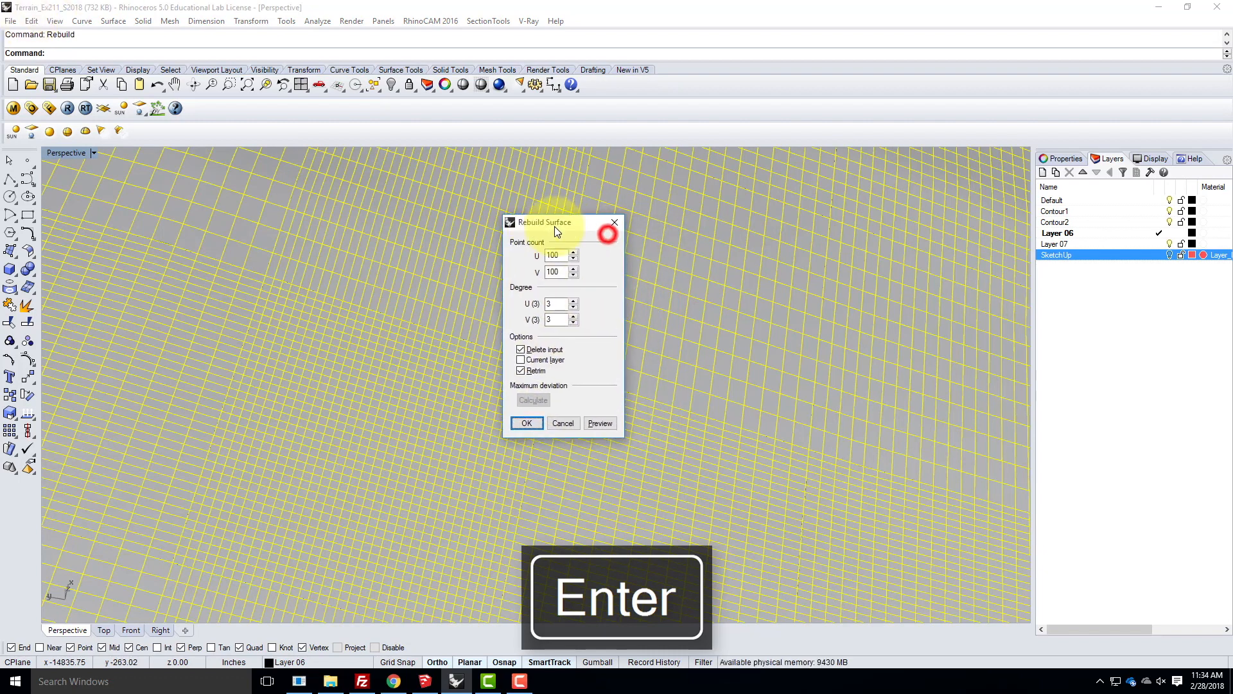
{"action": "double_click", "coordinate": [556, 255]}
{"action": "type", "text": "200"}
{"action": "key", "text": "Tab"}
{"action": "type", "text": "200"}
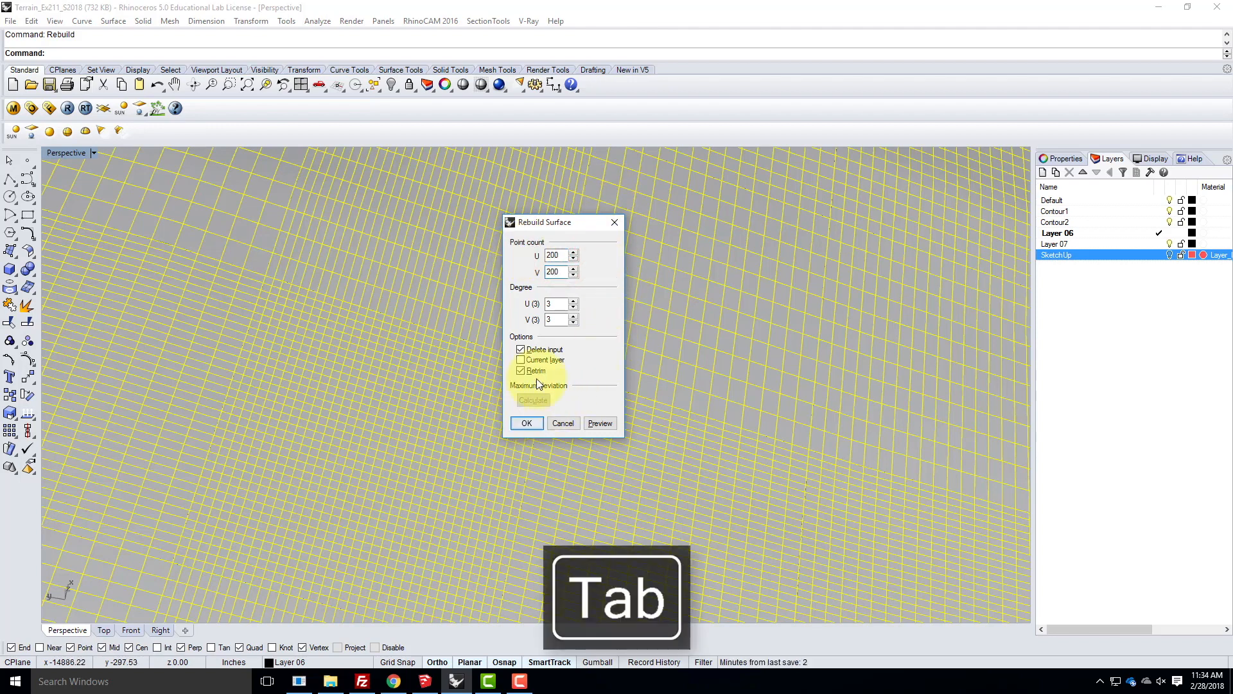
{"action": "left_click", "coordinate": [535, 426]}
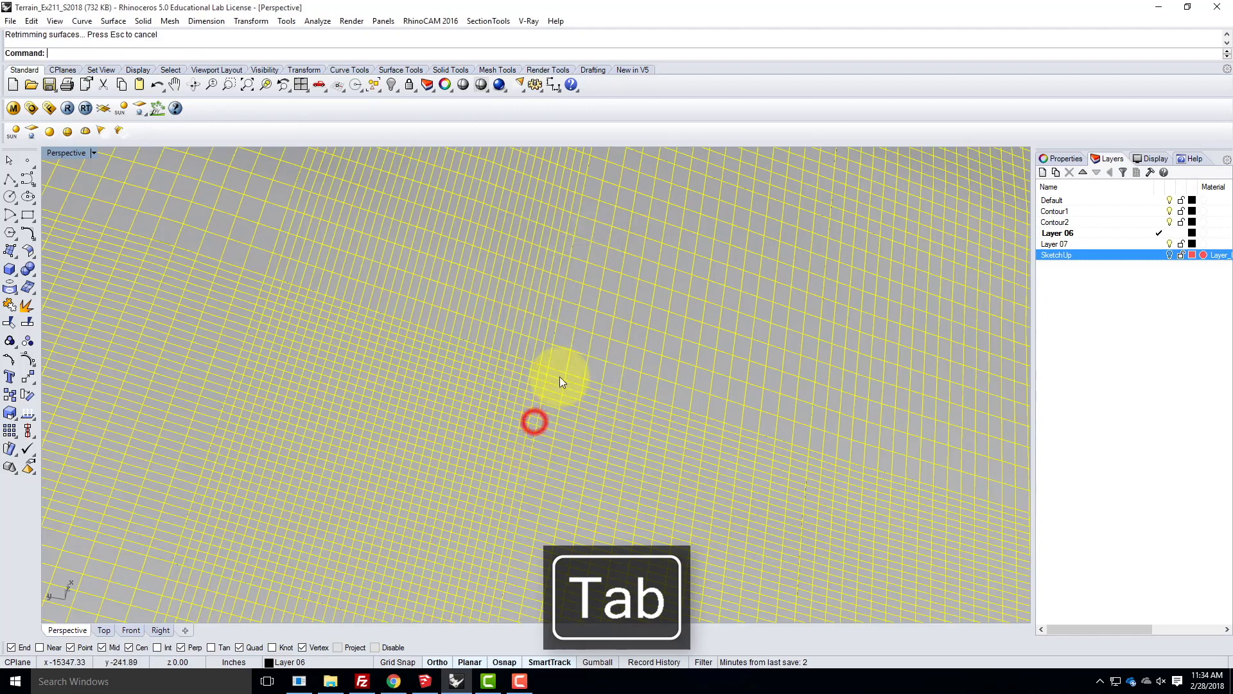
- Examine the rebuilt surface's grid and relief from close up and at a distance, and clear the selection
{"action": "scroll", "coordinate": [514, 363], "scroll_direction": "up", "scroll_amount": 5}
{"action": "scroll", "coordinate": [432, 256], "scroll_direction": "down", "scroll_amount": 6}
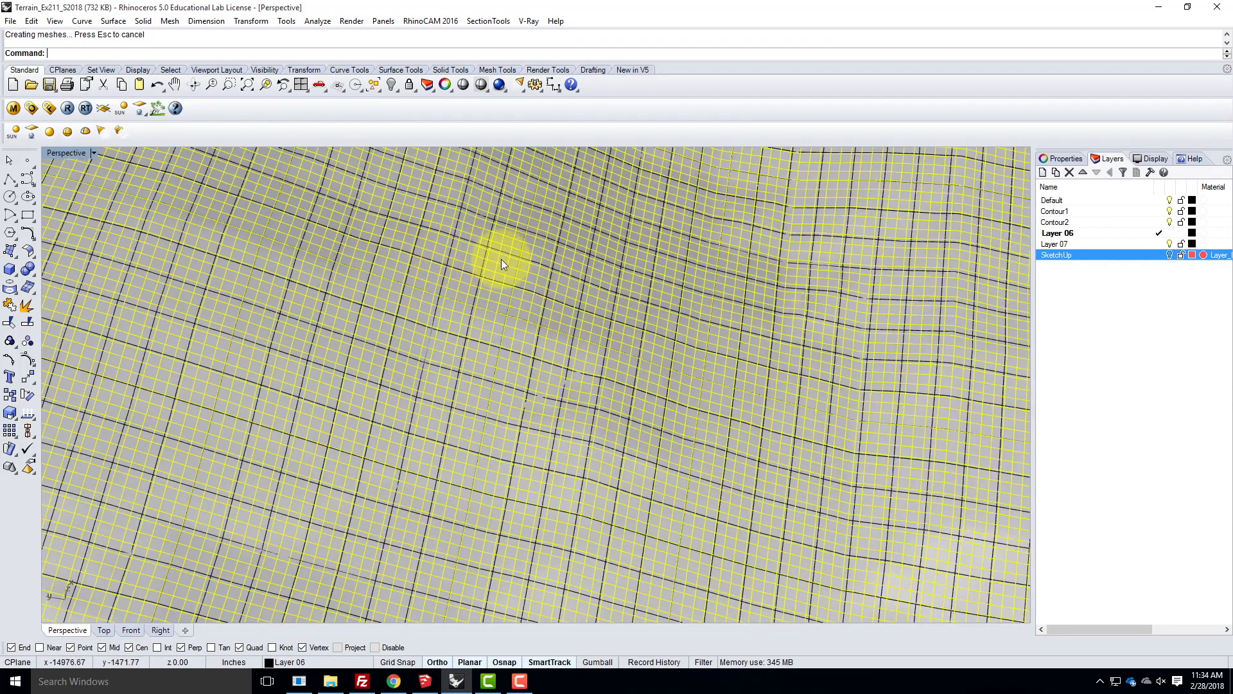
{"action": "scroll", "coordinate": [502, 243], "scroll_direction": "up", "scroll_amount": 5}
{"action": "scroll", "coordinate": [543, 265], "scroll_direction": "down", "scroll_amount": 2}
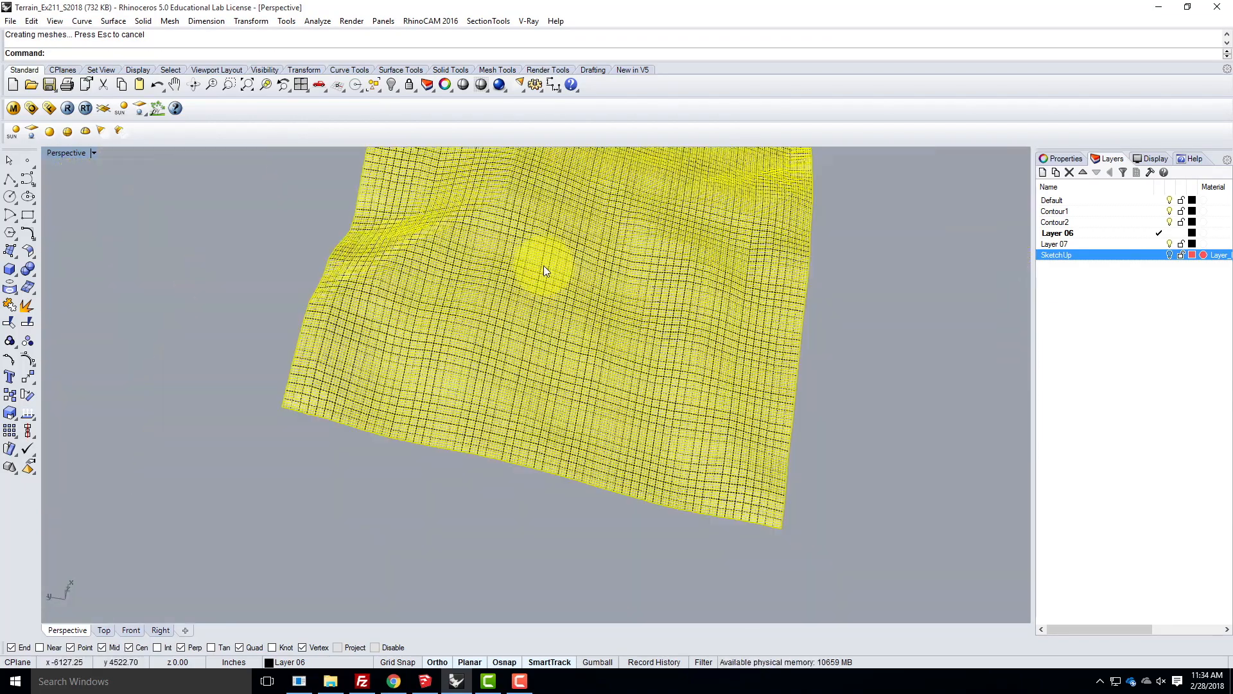
{"action": "right_click_drag", "start_coordinate": [536, 332], "coordinate": [598, 272]}
{"action": "scroll", "coordinate": [659, 271], "scroll_direction": "up", "scroll_amount": 5}
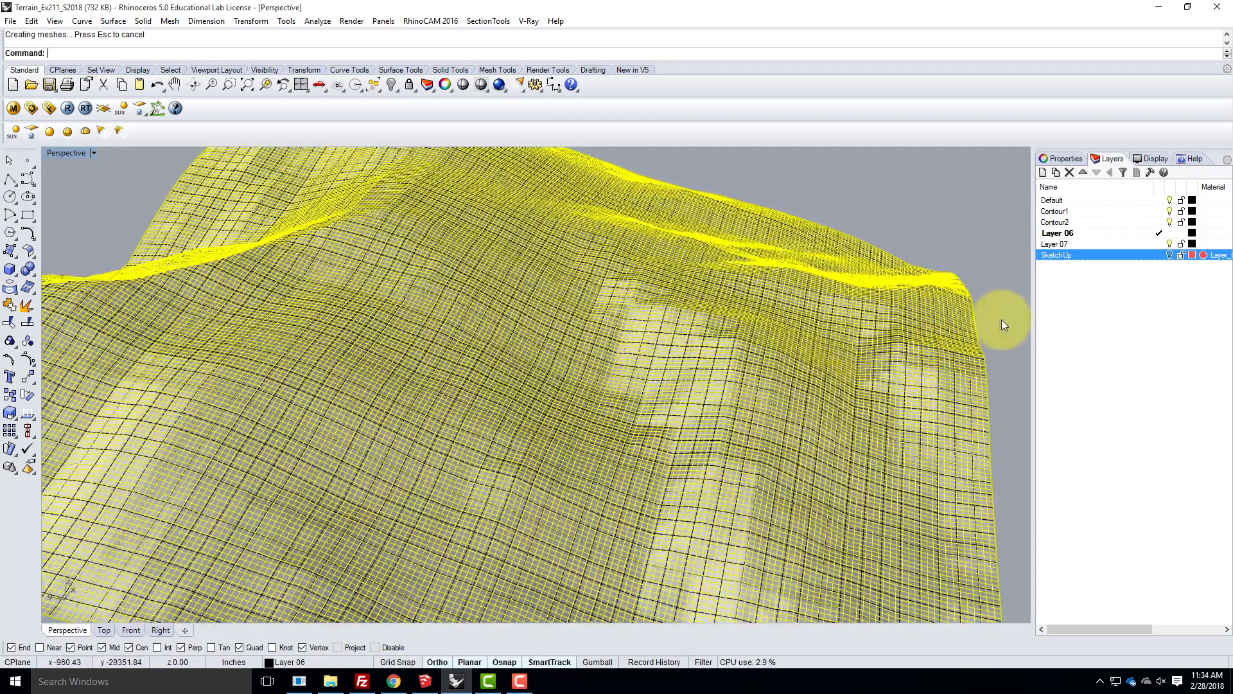
{"action": "left_click", "coordinate": [900, 194]}
{"action": "scroll", "coordinate": [359, 331], "scroll_direction": "down", "scroll_amount": 3}
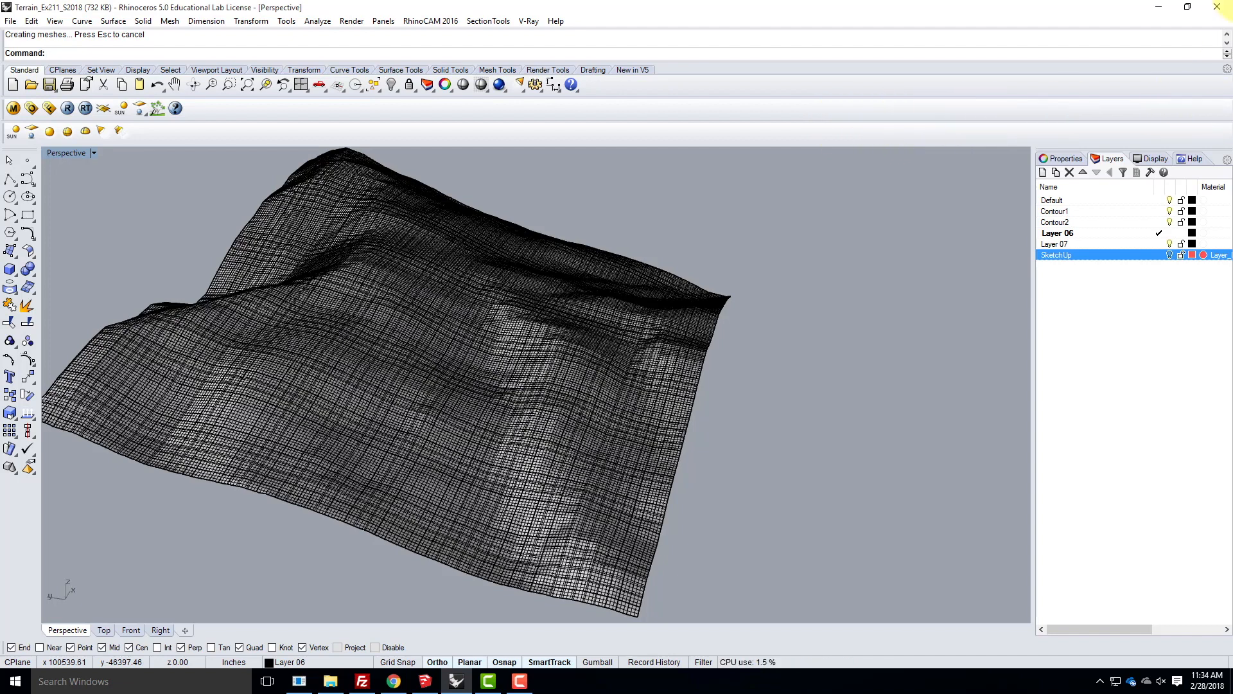
- Create a layer named Rebuild200 and move the rebuilt surface onto it
{"action": "left_click", "coordinate": [1042, 172]}
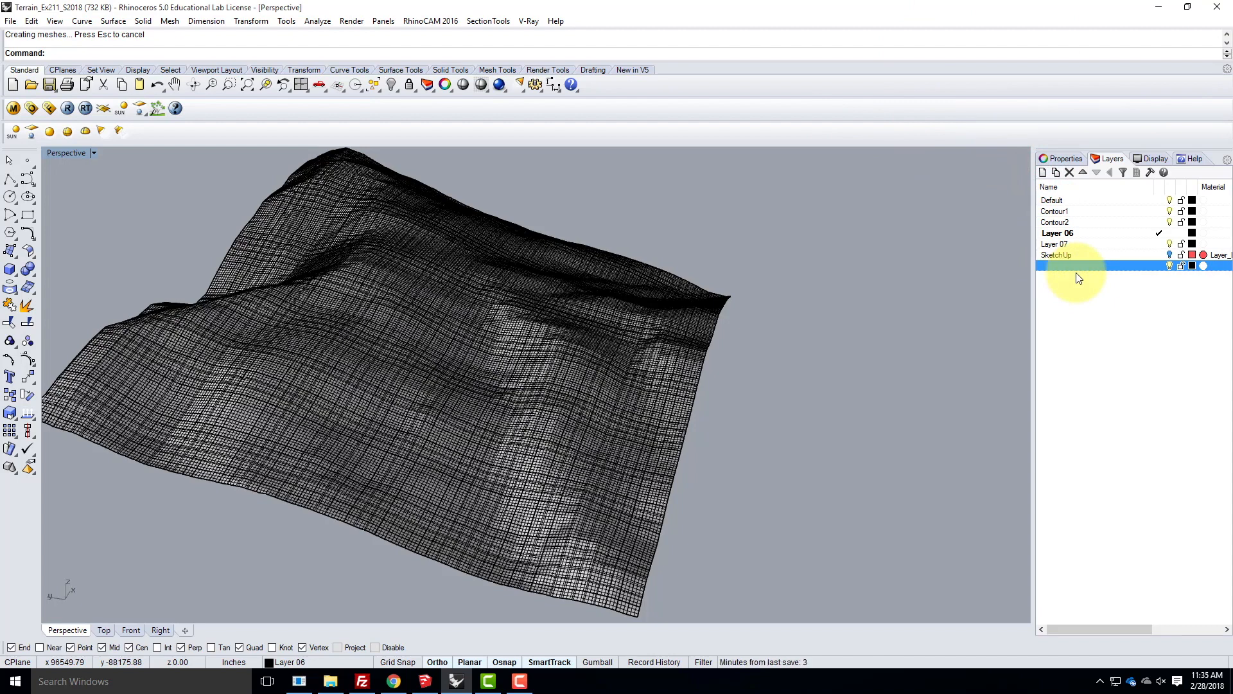
{"action": "left_click", "coordinate": [1095, 264]}
{"action": "left_click", "coordinate": [664, 320]}
{"action": "left_click", "coordinate": [699, 374]}
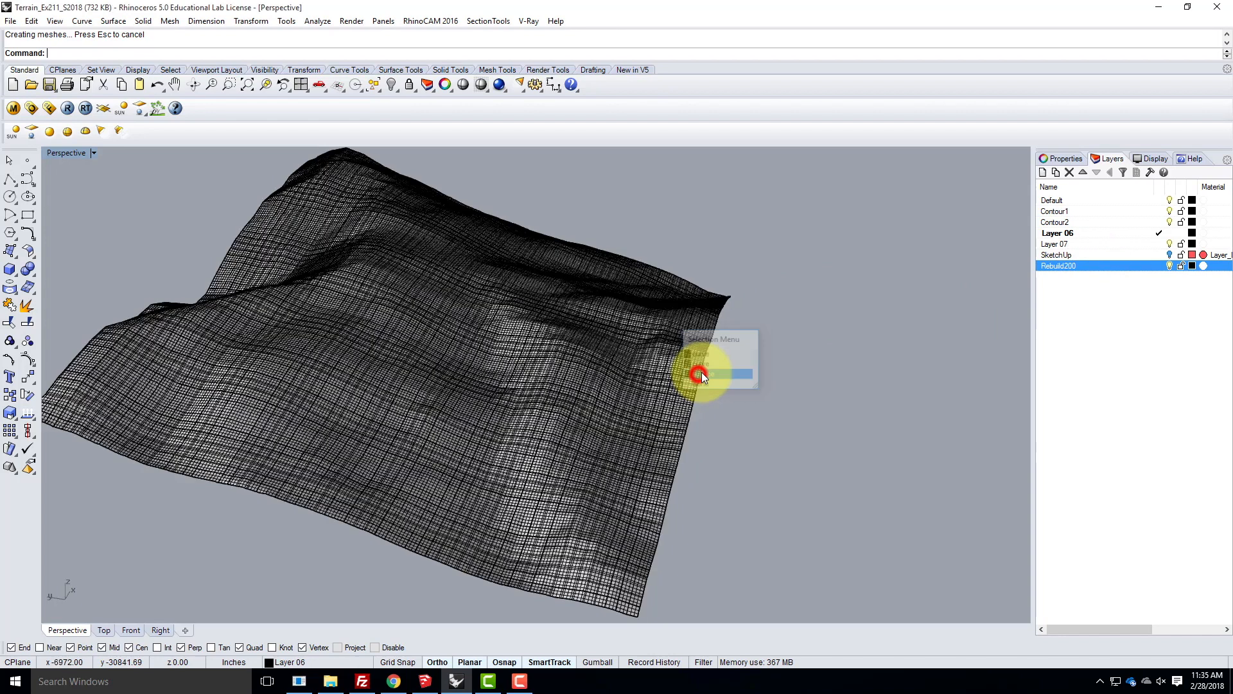
{"action": "right_click", "coordinate": [1095, 265]}
{"action": "left_click", "coordinate": [1121, 487]}
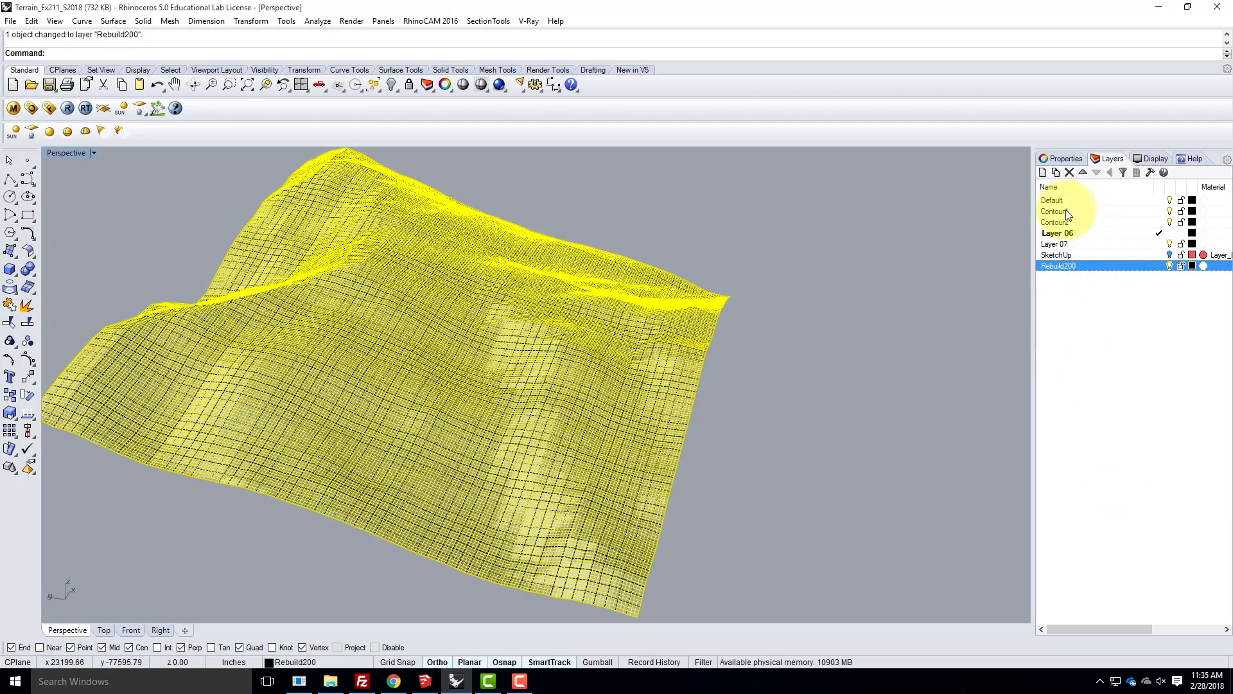
- Hide the Contour1 and Contour2 layers and inspect the rebuilt terrain surface without the contour curves
{"action": "left_click", "coordinate": [1169, 211]}
{"action": "left_click", "coordinate": [1169, 222]}
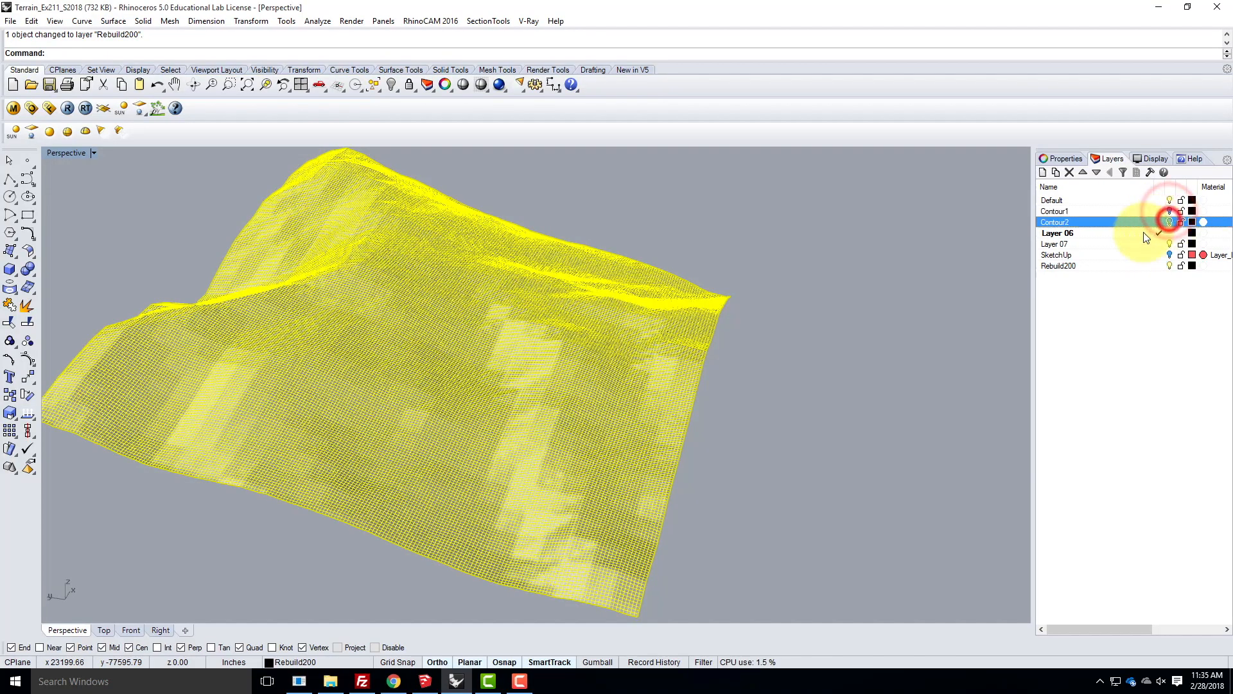
{"action": "left_click", "coordinate": [858, 344]}
{"action": "scroll", "coordinate": [490, 413], "scroll_direction": "up", "scroll_amount": 3}
{"action": "right_click_drag", "start_coordinate": [649, 433], "coordinate": [474, 449]}
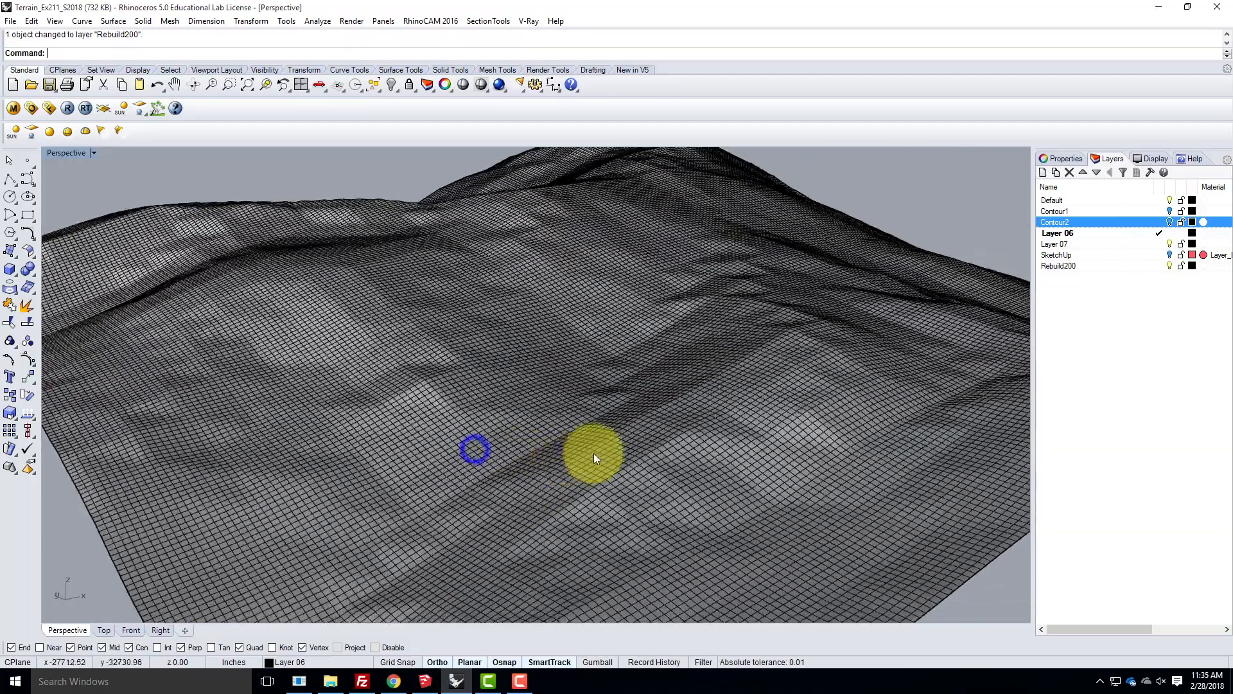
{"action": "left_click", "coordinate": [593, 453]}
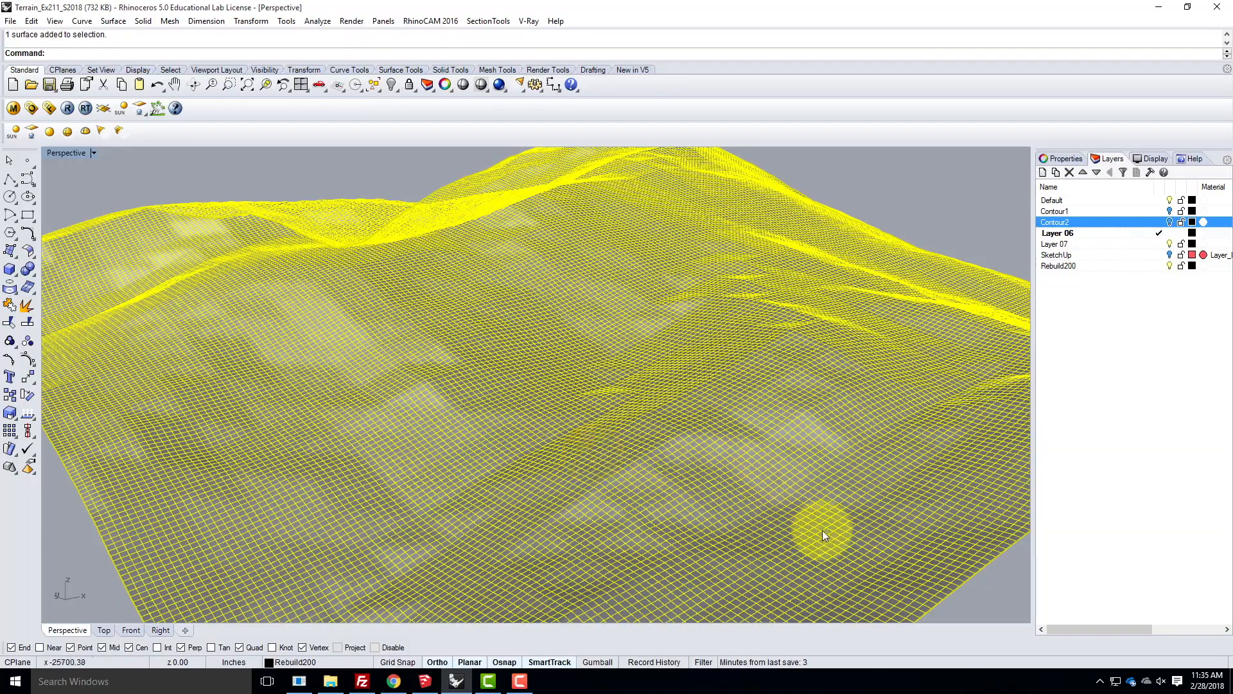
{"action": "left_click", "coordinate": [1022, 583]}
{"action": "right_click_drag", "start_coordinate": [751, 347], "coordinate": [583, 260]}
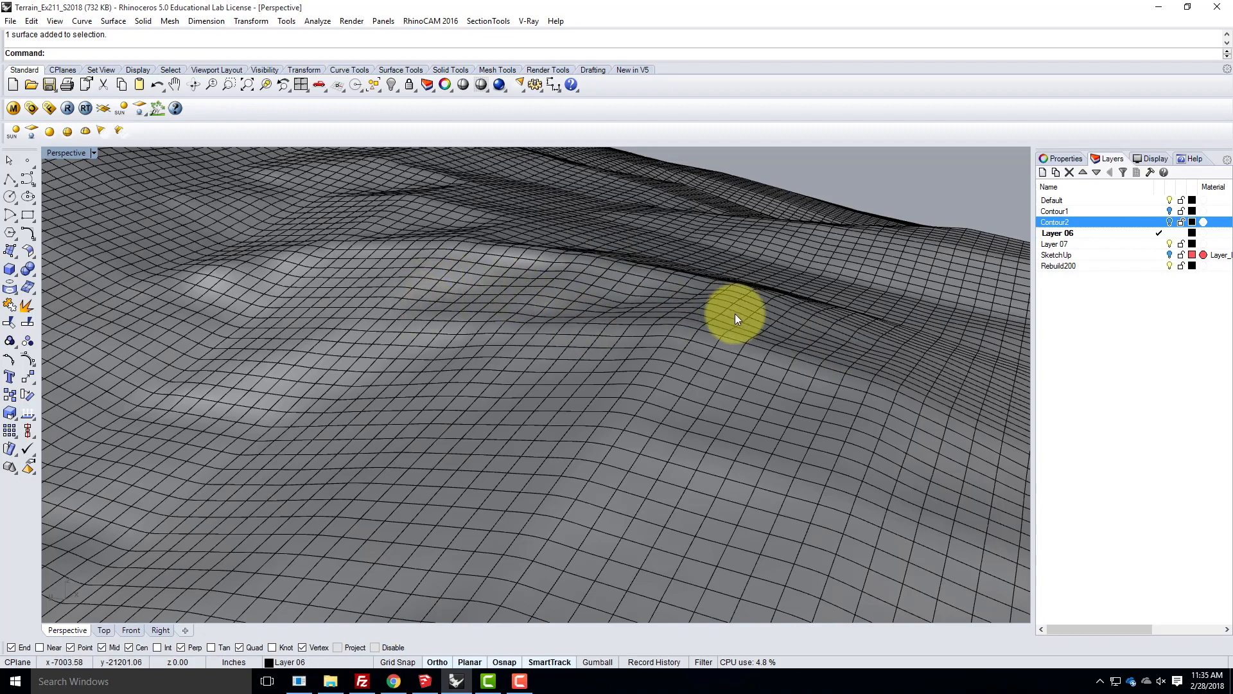
{"action": "scroll", "coordinate": [497, 385], "scroll_direction": "down", "scroll_amount": 5}
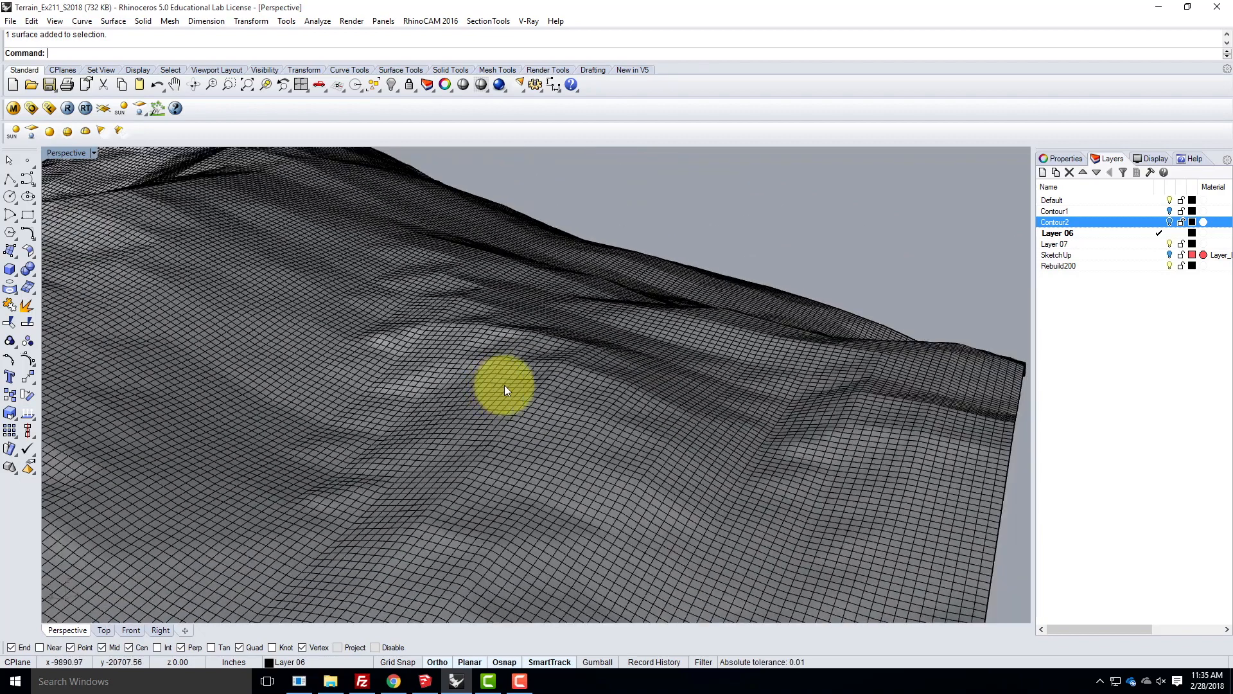
- Copy the rebuilt terrain surface in place
{"action": "left_click", "coordinate": [514, 367]}
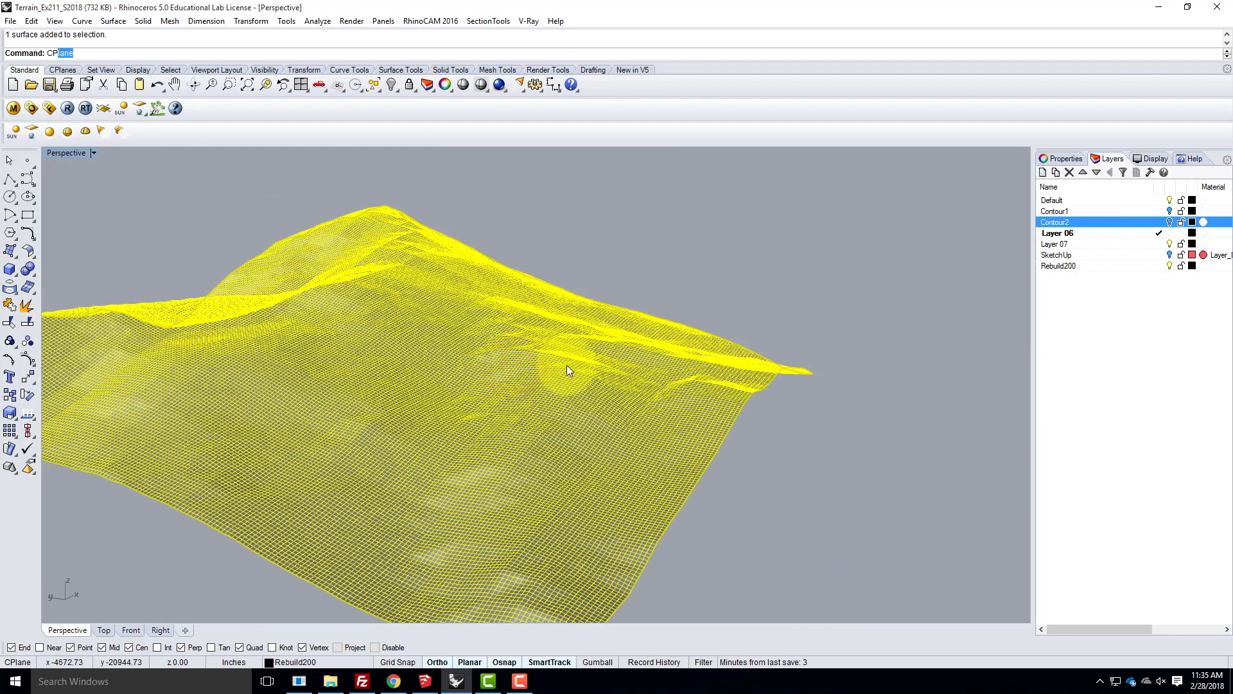
{"action": "key", "text": "BackSpace"}
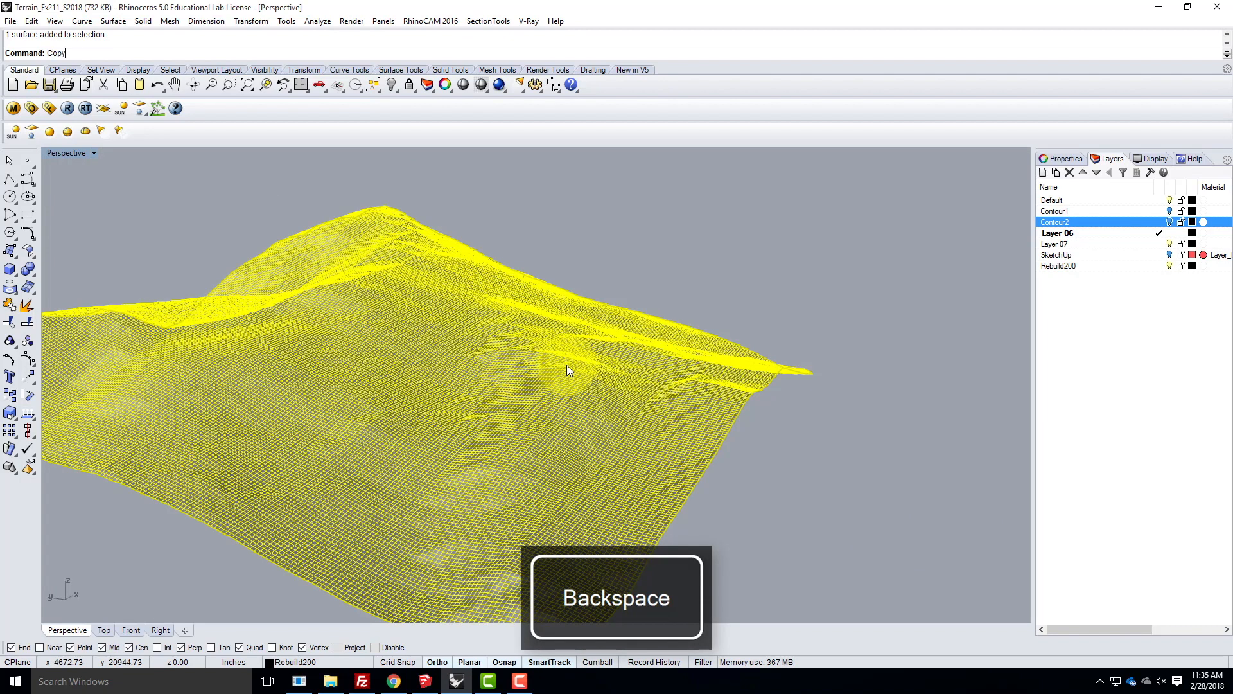
{"action": "key", "text": "Return"}
{"action": "type", "text": "i"}
{"action": "key", "text": "Return"}
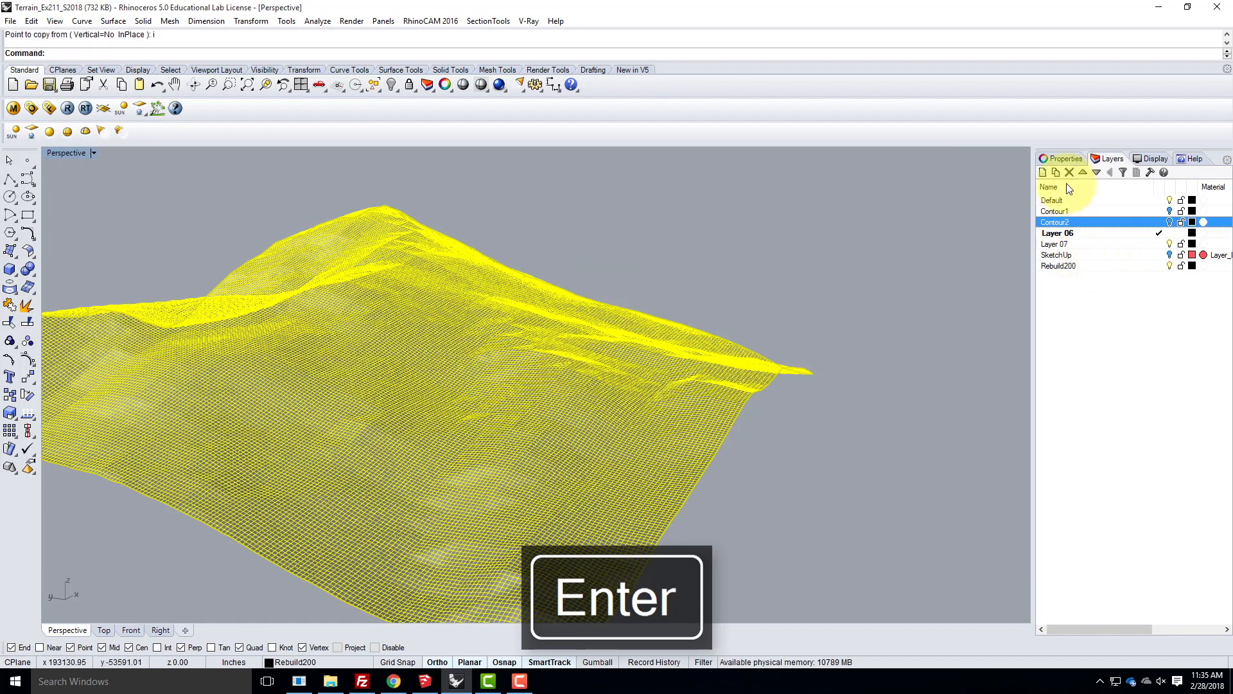
- Create a layer named Rebuild100 and move the selected terrain surface onto it
{"action": "left_click", "coordinate": [1042, 172]}
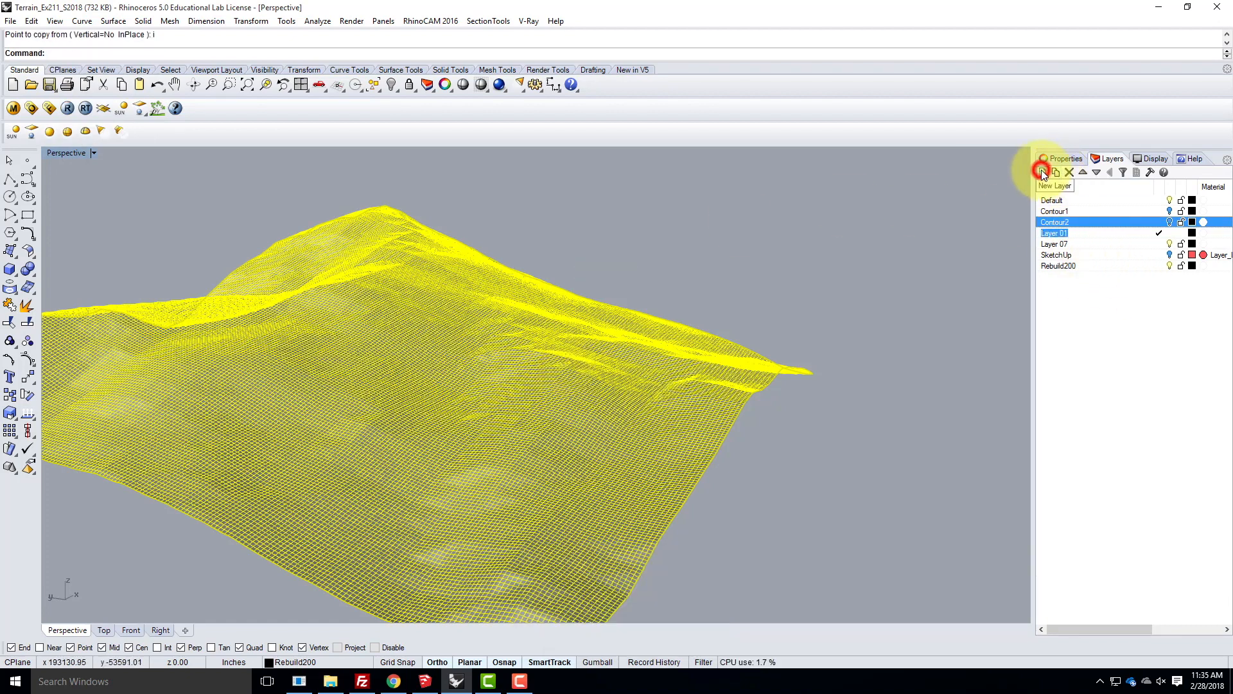
{"action": "right_click", "coordinate": [1094, 232]}
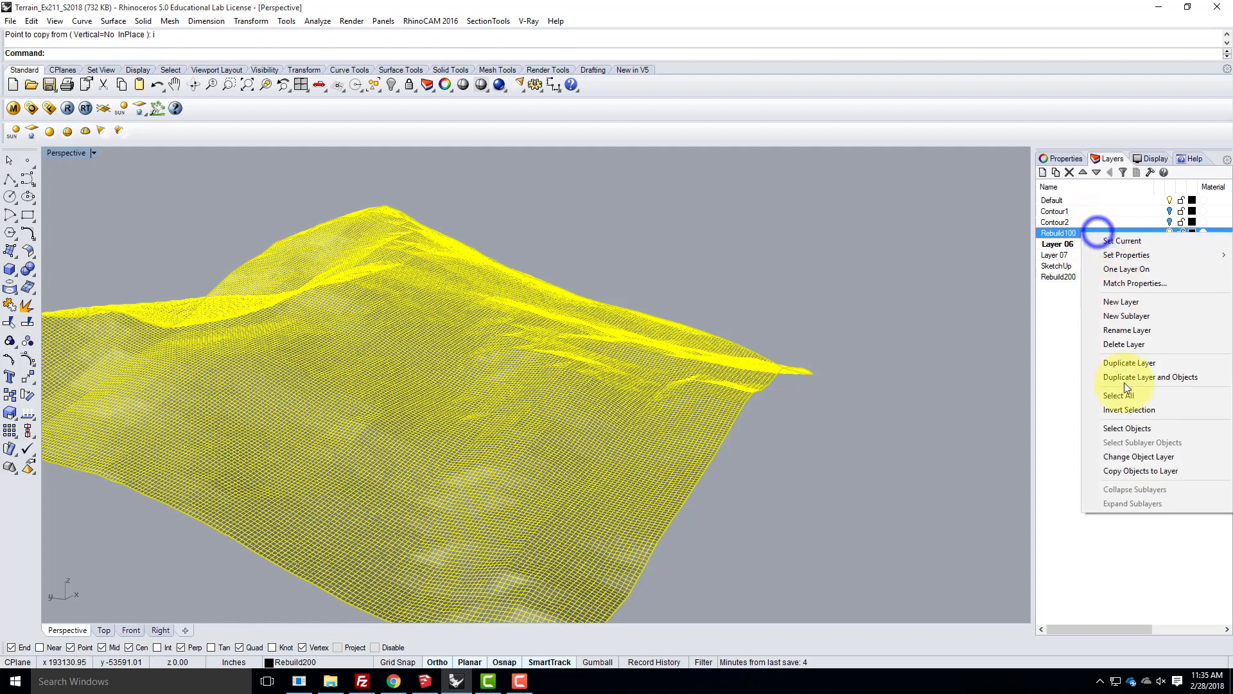
{"action": "left_click", "coordinate": [1135, 460]}
- Move the Rebuild100 layer below Rebuild200 in the layer order
{"action": "left_click_drag", "start_coordinate": [1087, 232], "coordinate": [1086, 282]}
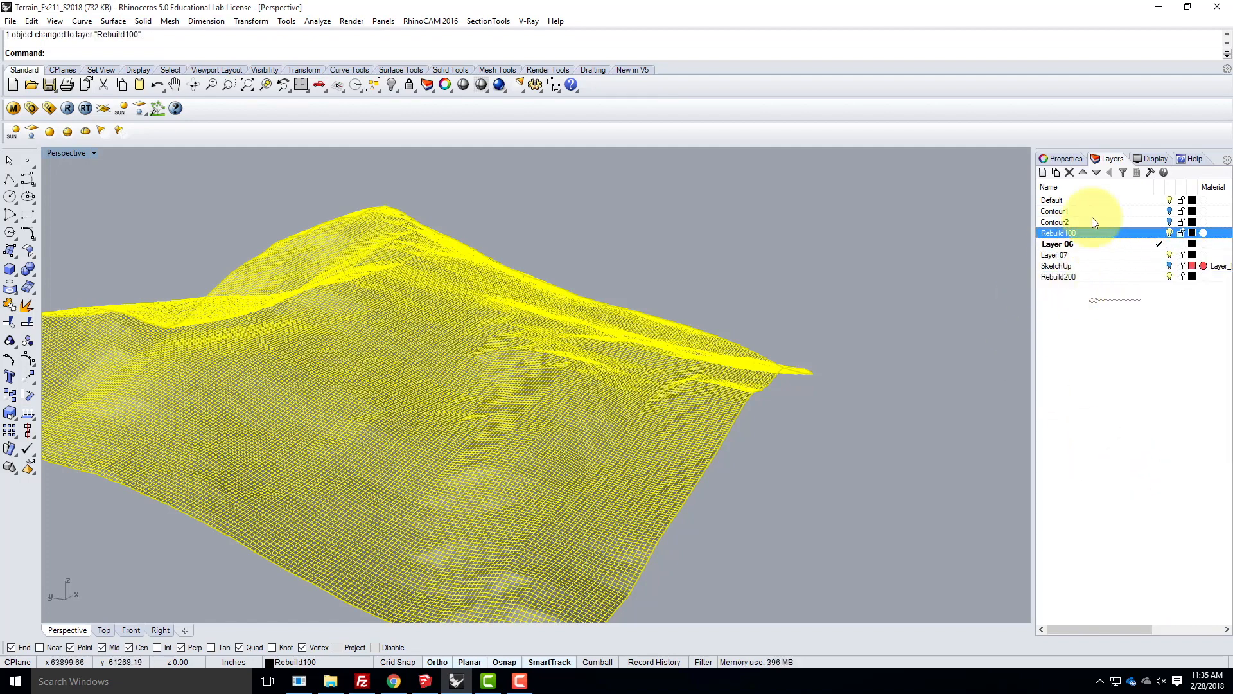
{"action": "left_click", "coordinate": [1099, 174]}
{"action": "left_click", "coordinate": [1099, 174]}
{"action": "left_click", "coordinate": [1099, 174]}
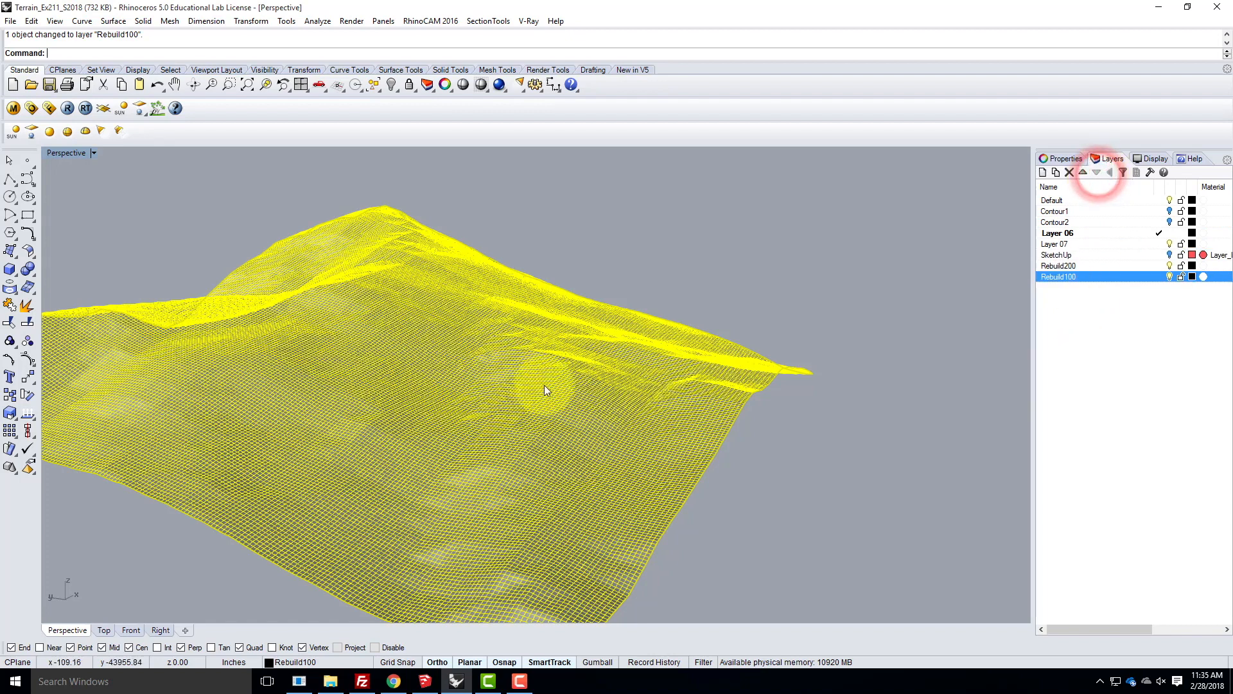
- Rebuild the selected terrain surface on the Rebuild100 layer with a point count of 100 in both U and V
{"action": "type", "text": "Re"}
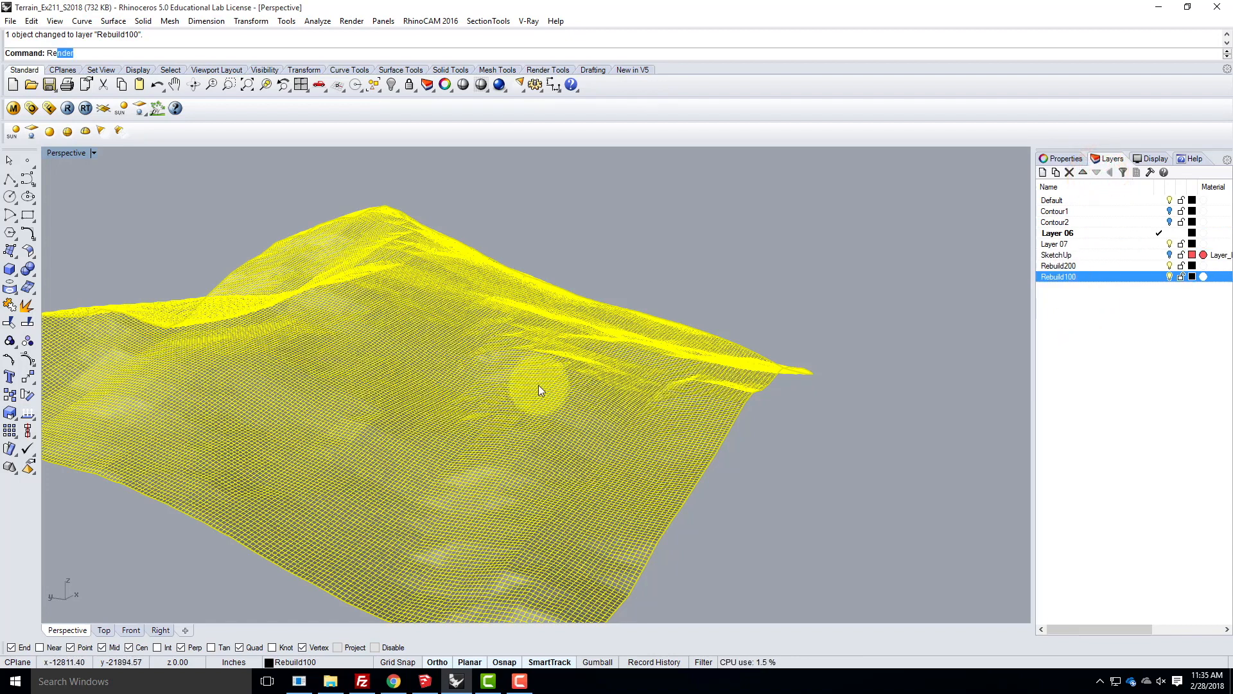
{"action": "type", "text": "b"}
{"action": "key", "text": "BackSpace"}
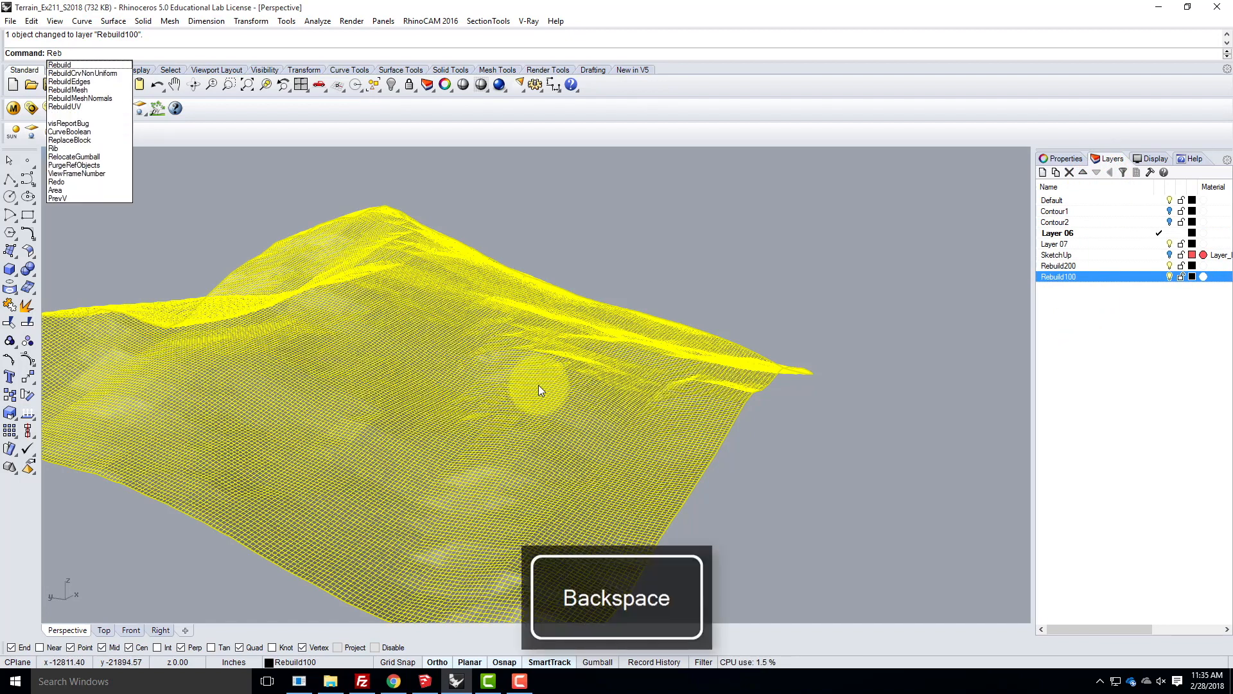
{"action": "type", "text": "u"}
{"action": "key", "text": "Return"}
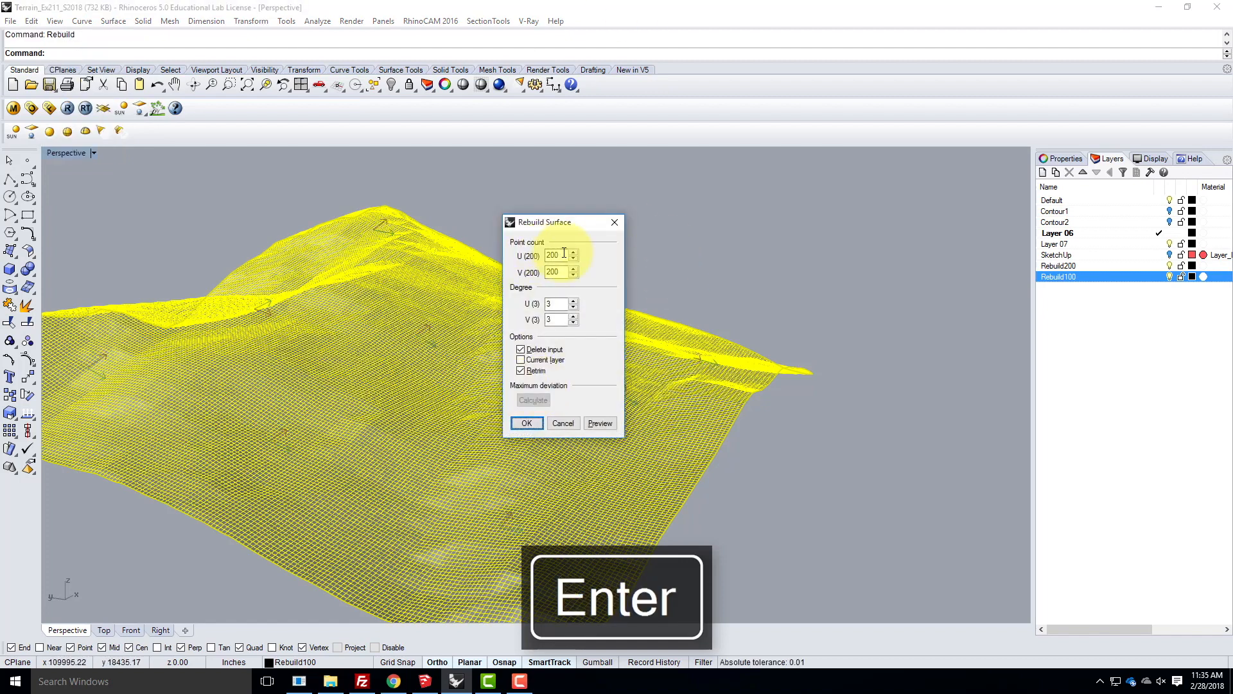
{"action": "double_click", "coordinate": [564, 255]}
{"action": "type", "text": "100"}
{"action": "key", "text": "Tab"}
{"action": "type", "text": "1"}
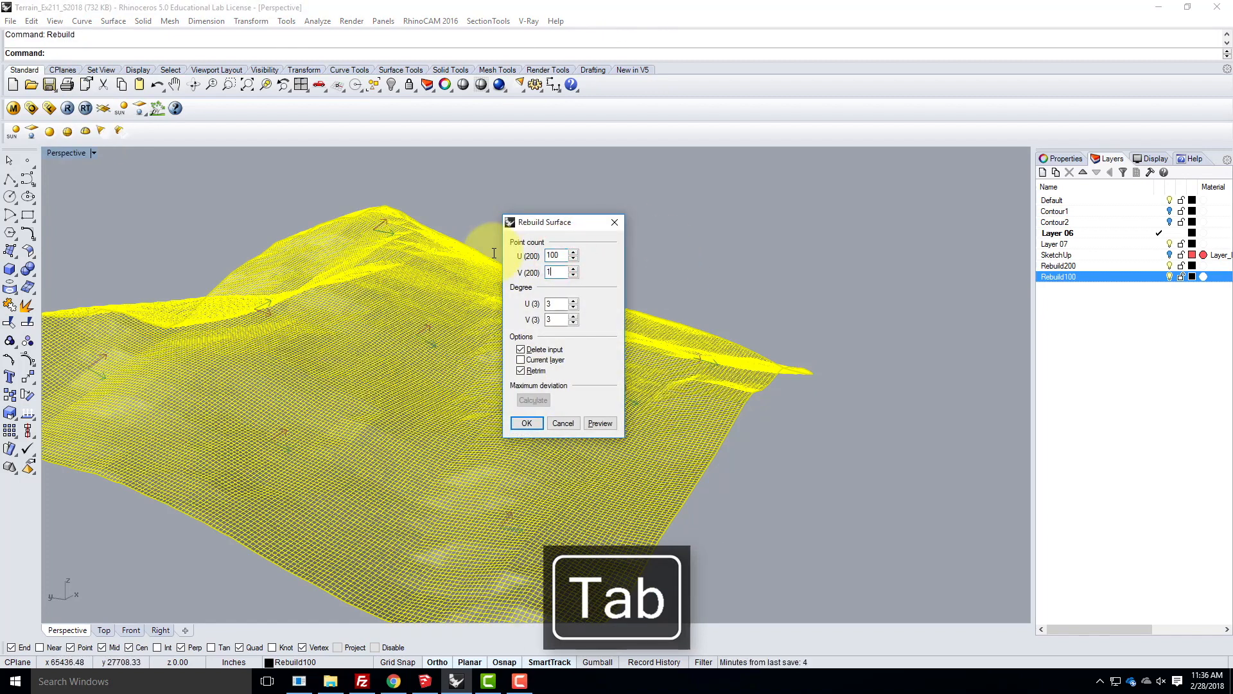
{"action": "left_click", "coordinate": [526, 423]}
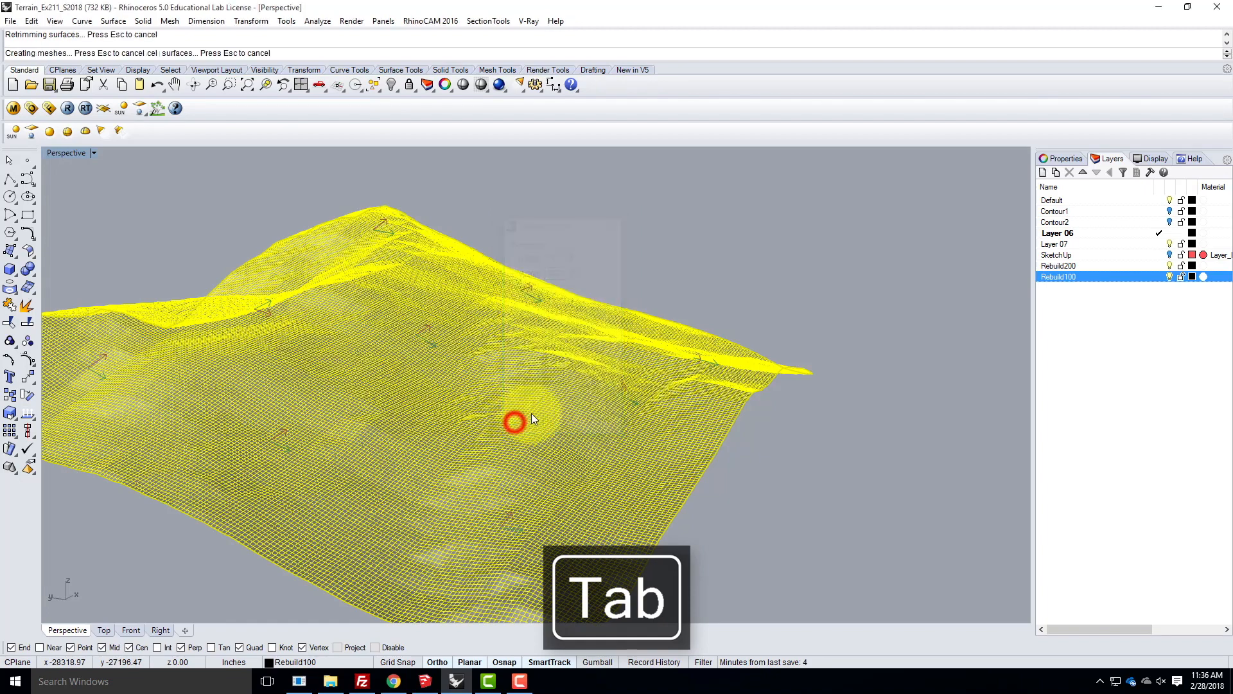
{"action": "left_click", "coordinate": [811, 254]}
{"action": "right_click_drag", "start_coordinate": [790, 406], "coordinate": [778, 403]}
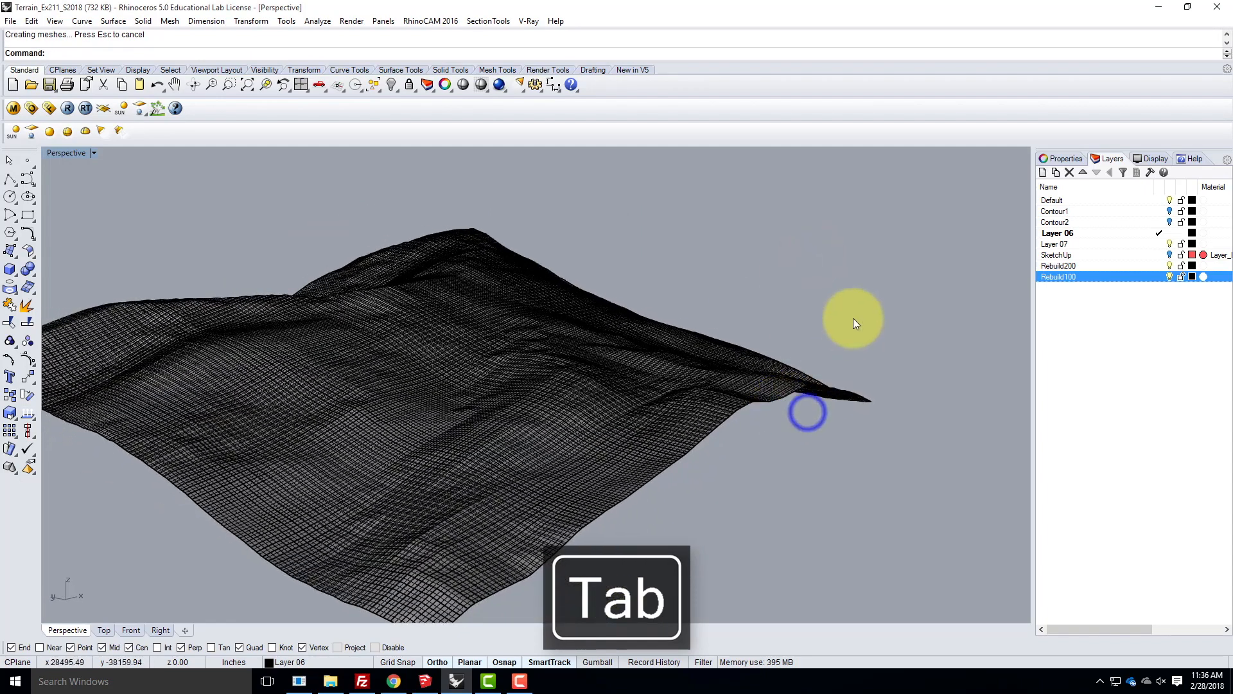
- Hide the Rebuild200 layer, keep Rebuild100 shown, and inspect the 100-point terrain surface up close
{"action": "left_click", "coordinate": [1167, 264]}
{"action": "left_click", "coordinate": [736, 472]}
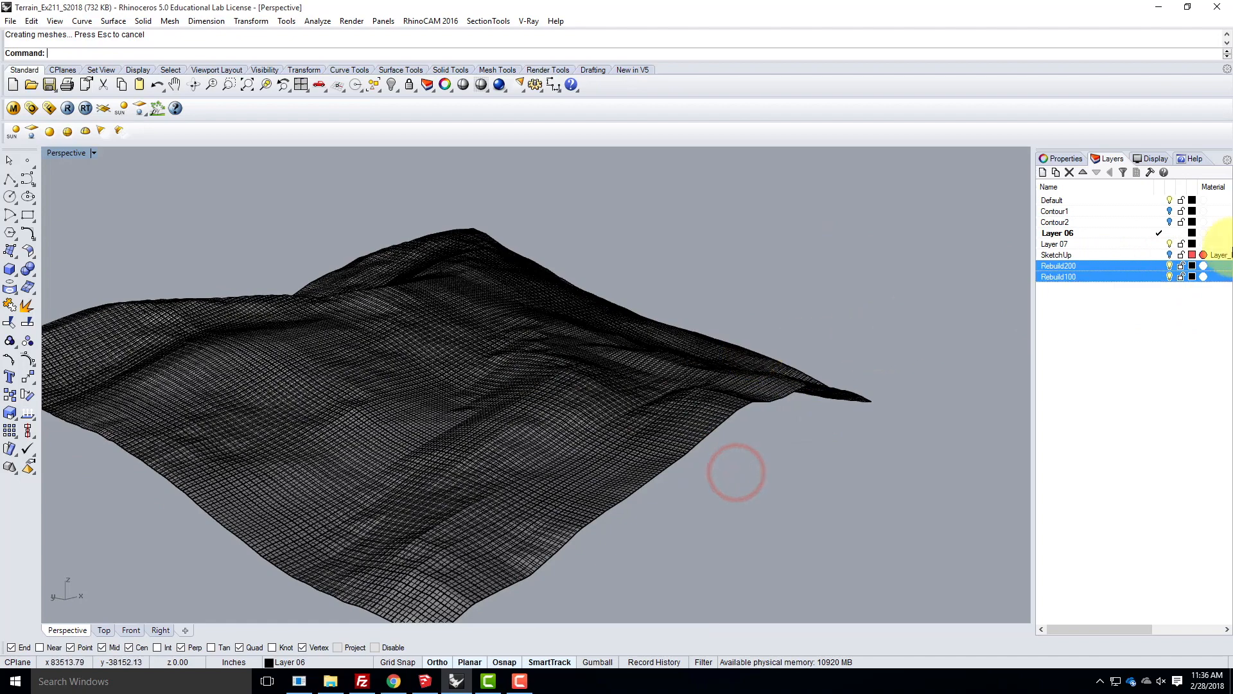
{"action": "left_click", "coordinate": [1169, 265]}
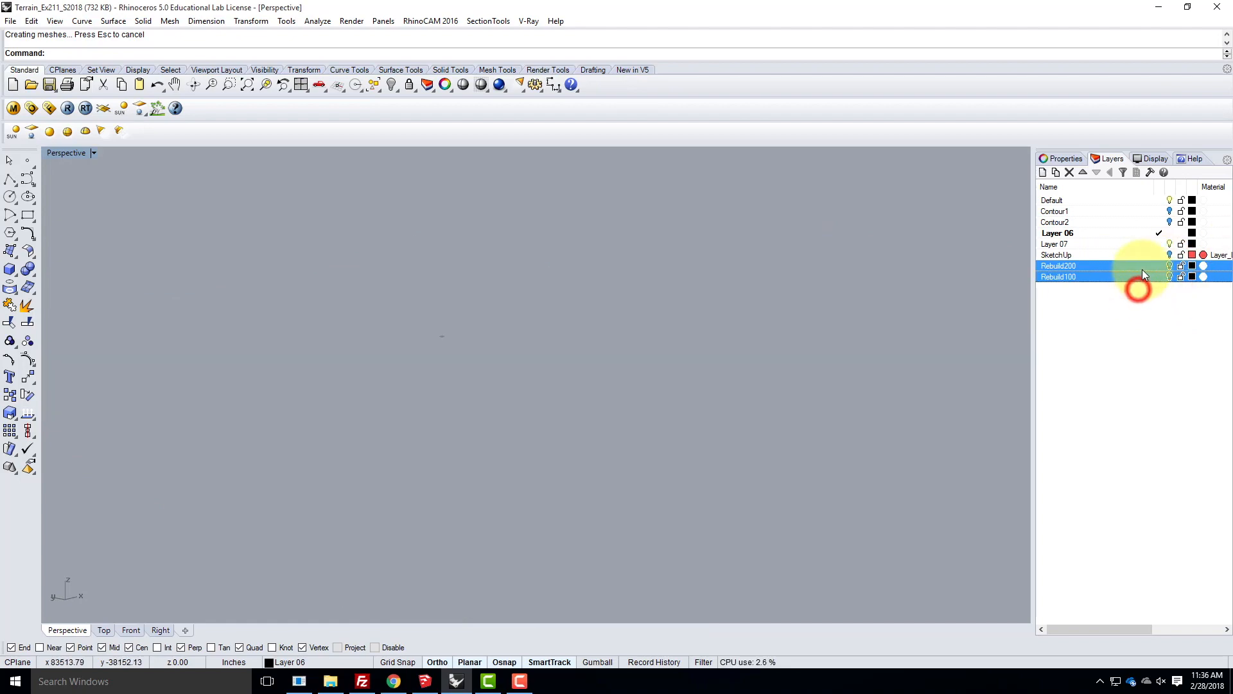
{"action": "left_click", "coordinate": [1169, 276]}
{"action": "scroll", "coordinate": [522, 338], "scroll_direction": "up", "scroll_amount": 5}
{"action": "right_click_drag", "start_coordinate": [589, 393], "coordinate": [522, 351]}
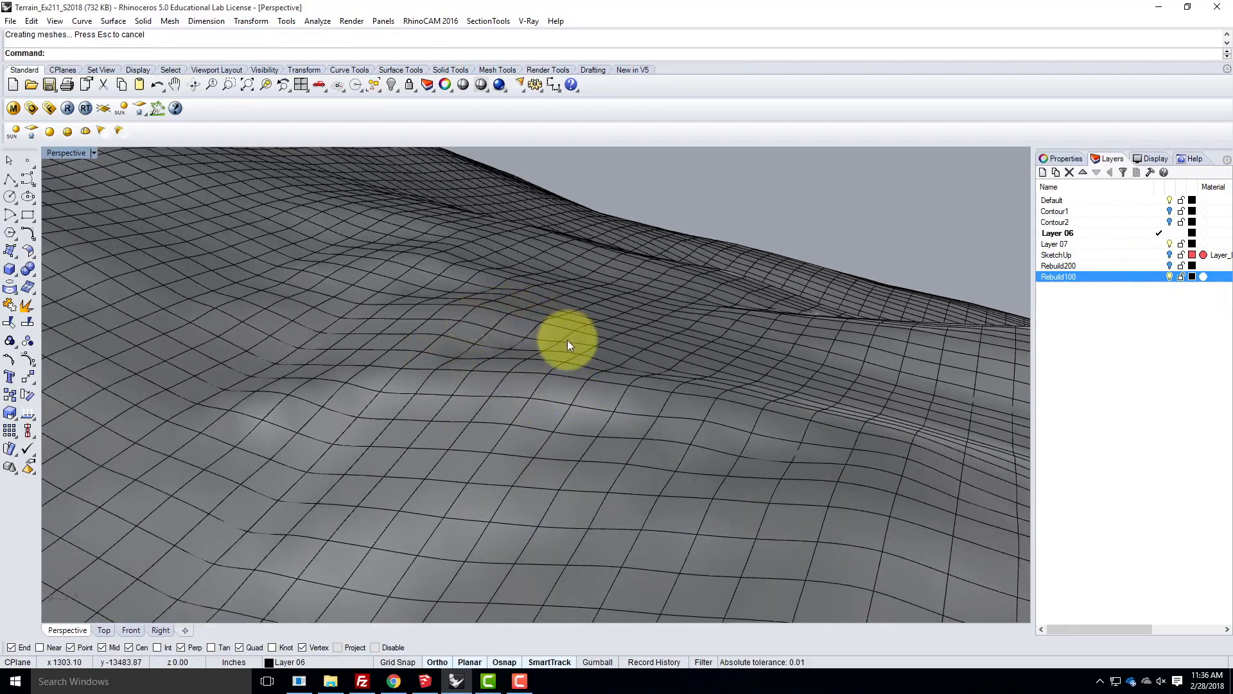
{"action": "right_click_drag", "start_coordinate": [453, 379], "coordinate": [510, 418]}
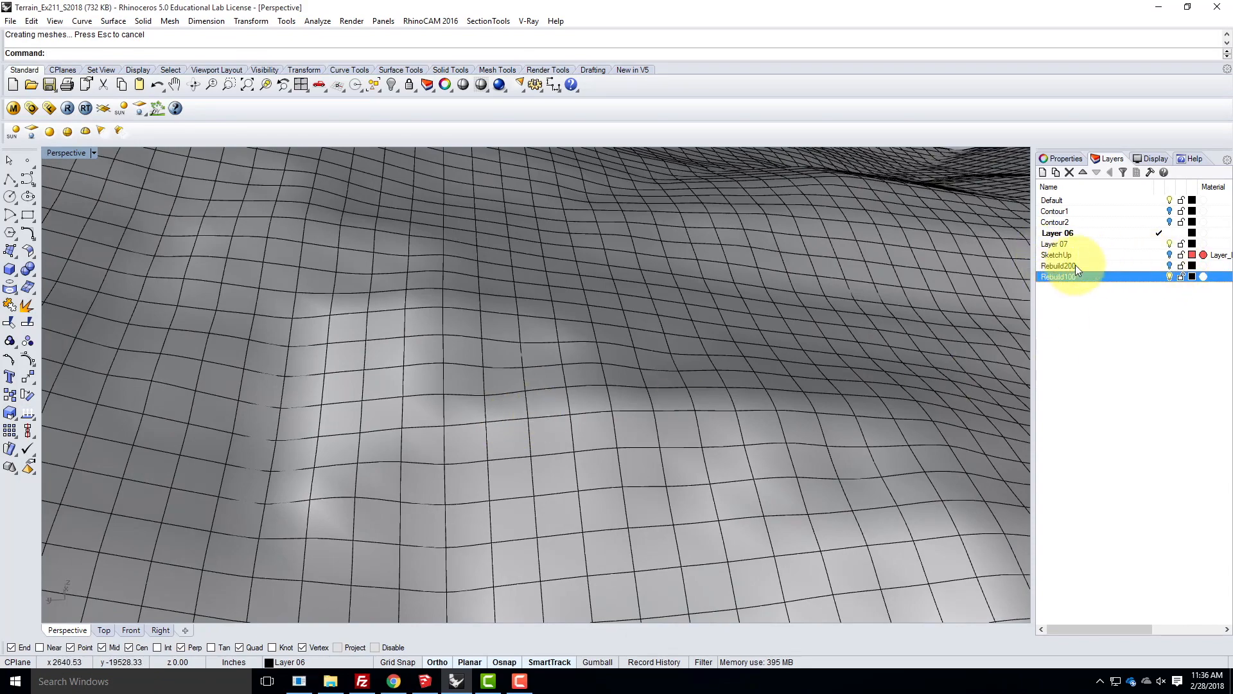
- Show the SketchUp layer temporarily to compare the original terrain mesh with the Rebuild100 surface up close
{"action": "left_click", "coordinate": [1169, 254]}
{"action": "scroll", "coordinate": [550, 275], "scroll_direction": "down", "scroll_amount": 6}
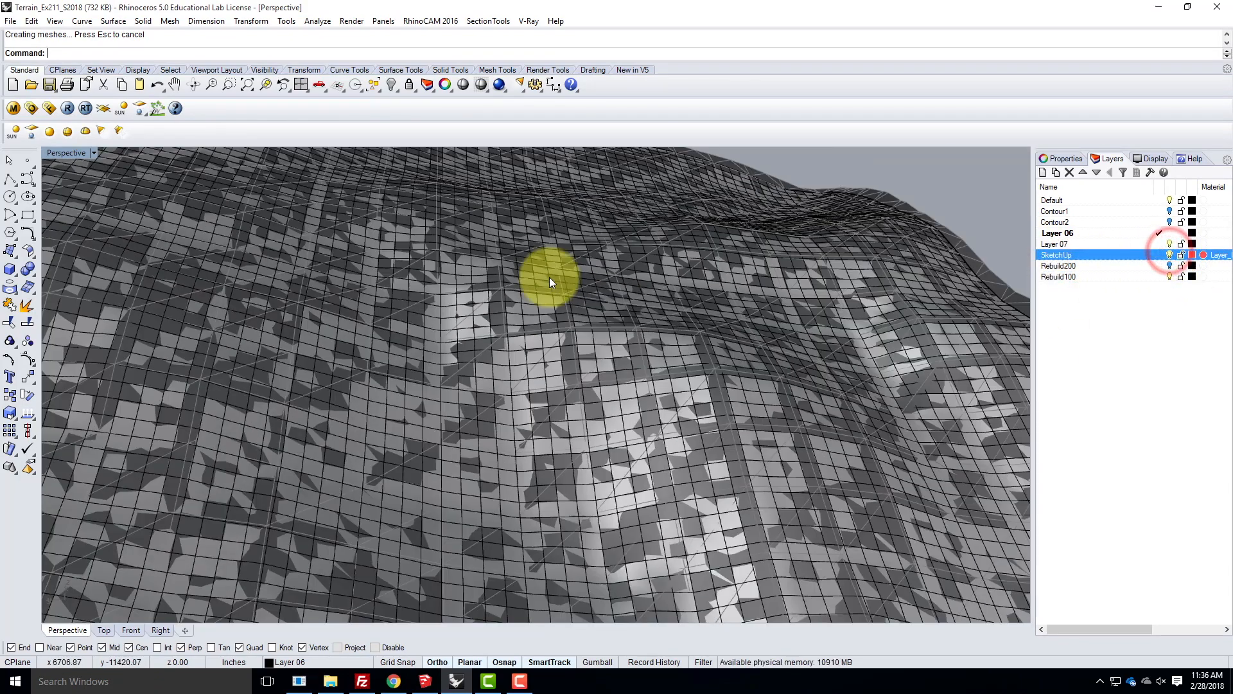
{"action": "right_click_drag", "start_coordinate": [782, 312], "coordinate": [768, 249]}
{"action": "scroll", "coordinate": [541, 311], "scroll_direction": "up", "scroll_amount": 5}
{"action": "mouse_move", "coordinate": [598, 316]}
{"action": "right_mouse_down"}
{"action": "mouse_move", "coordinate": [600, 367]}
{"action": "mouse_move", "coordinate": [730, 305]}
{"action": "mouse_move", "coordinate": [641, 358]}
{"action": "mouse_move", "coordinate": [599, 311]}
{"action": "right_mouse_up"}
{"action": "scroll", "coordinate": [486, 323], "scroll_direction": "up", "scroll_amount": 4}
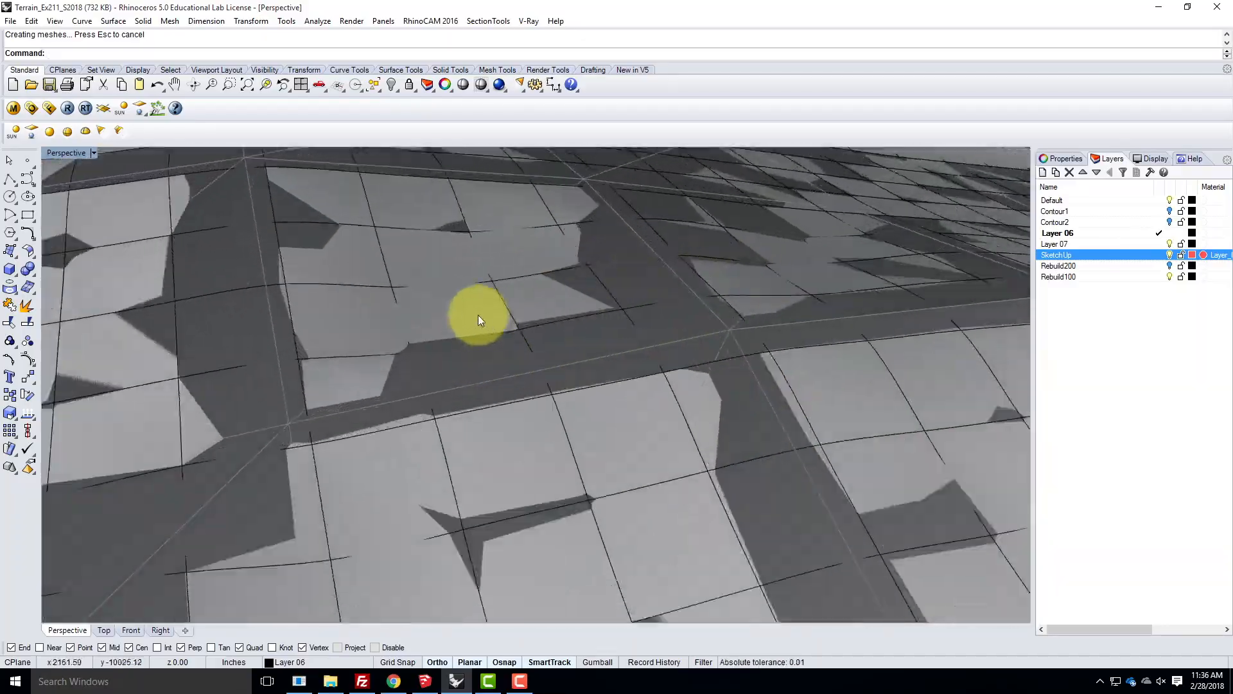
{"action": "scroll", "coordinate": [408, 342], "scroll_direction": "down", "scroll_amount": 12}
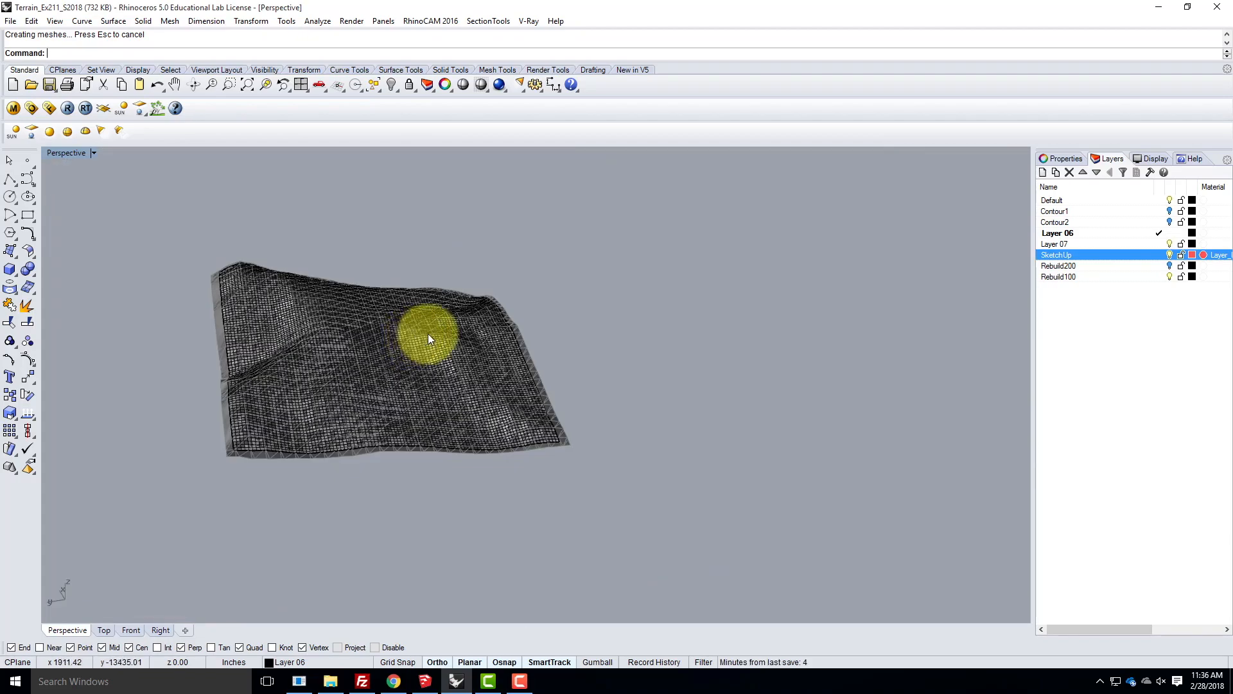
{"action": "scroll", "coordinate": [428, 334], "scroll_direction": "up", "scroll_amount": 10}
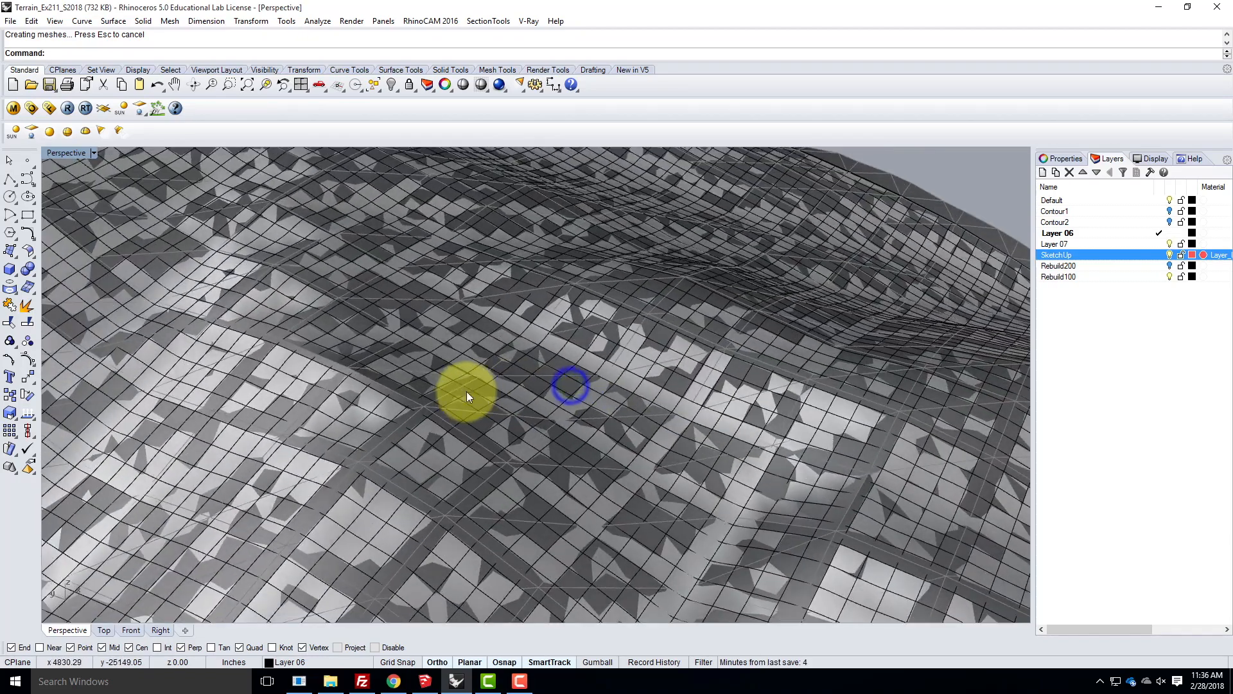
{"action": "left_click", "coordinate": [1170, 255]}
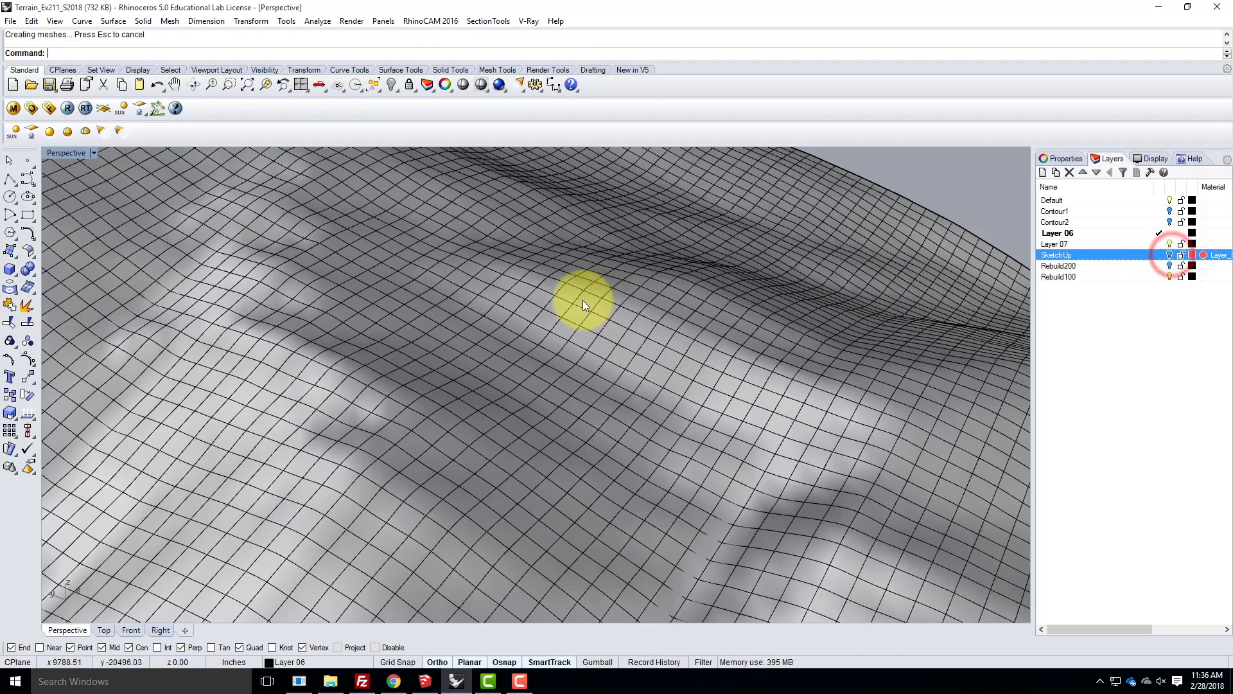
- Compare the Rebuild200 surface with the Rebuild100 surface by showing one layer at a time, ending on Rebuild100
{"action": "left_click", "coordinate": [1169, 276]}
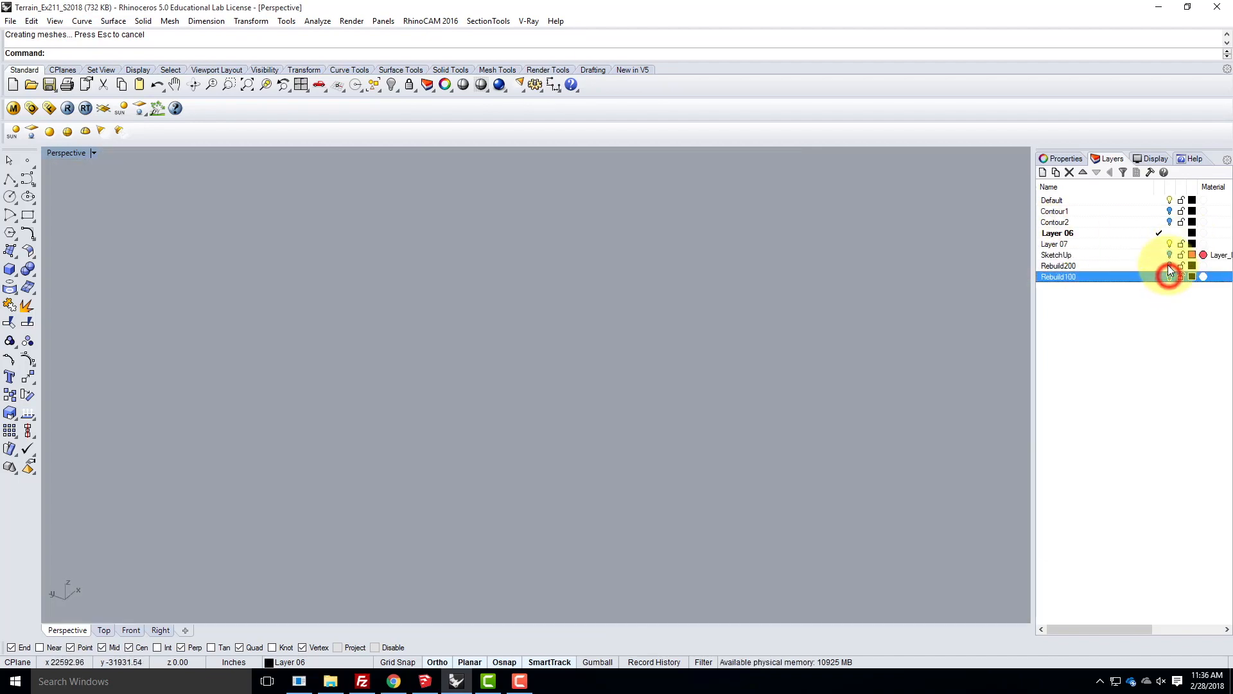
{"action": "left_click", "coordinate": [1170, 266]}
{"action": "right_click_drag", "start_coordinate": [481, 318], "coordinate": [558, 310]}
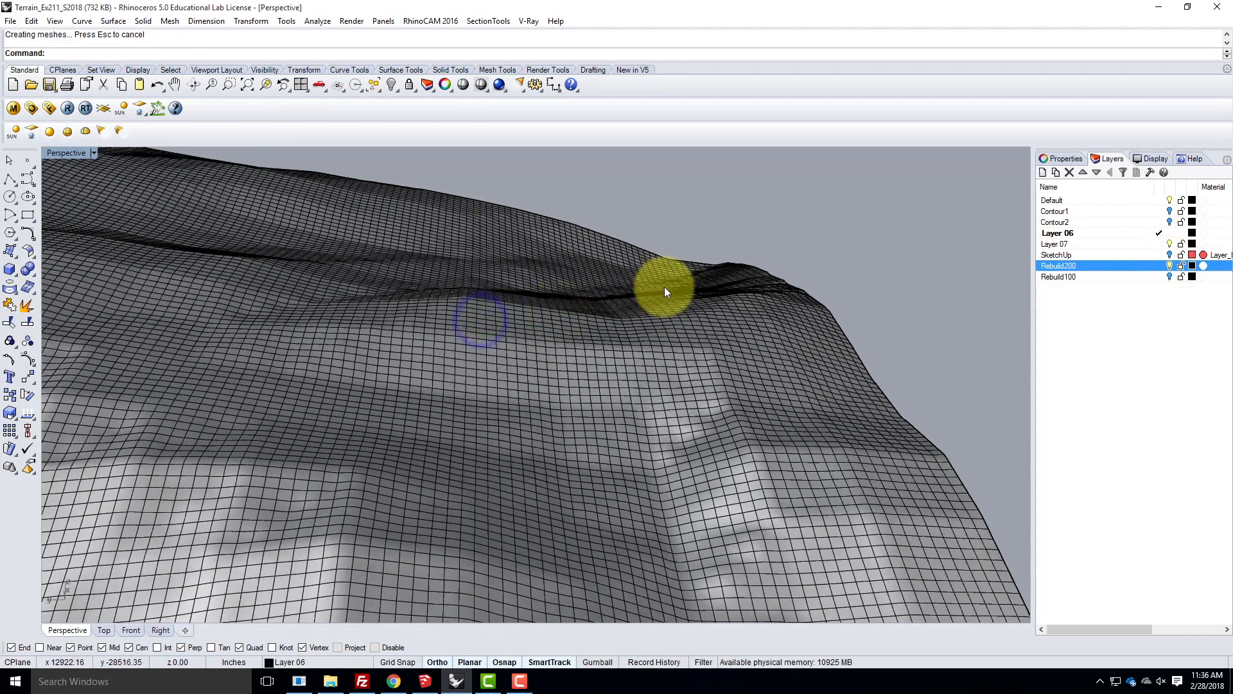
{"action": "right_click_drag", "start_coordinate": [664, 285], "coordinate": [403, 426]}
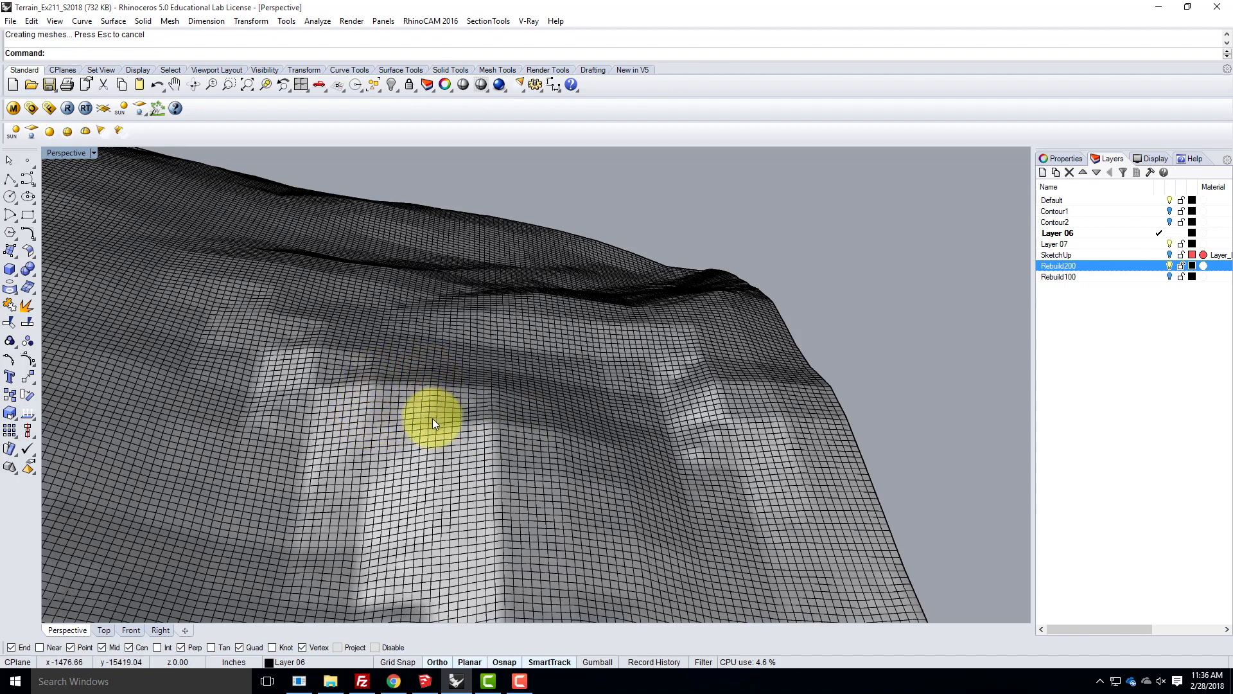
{"action": "left_click", "coordinate": [1169, 265]}
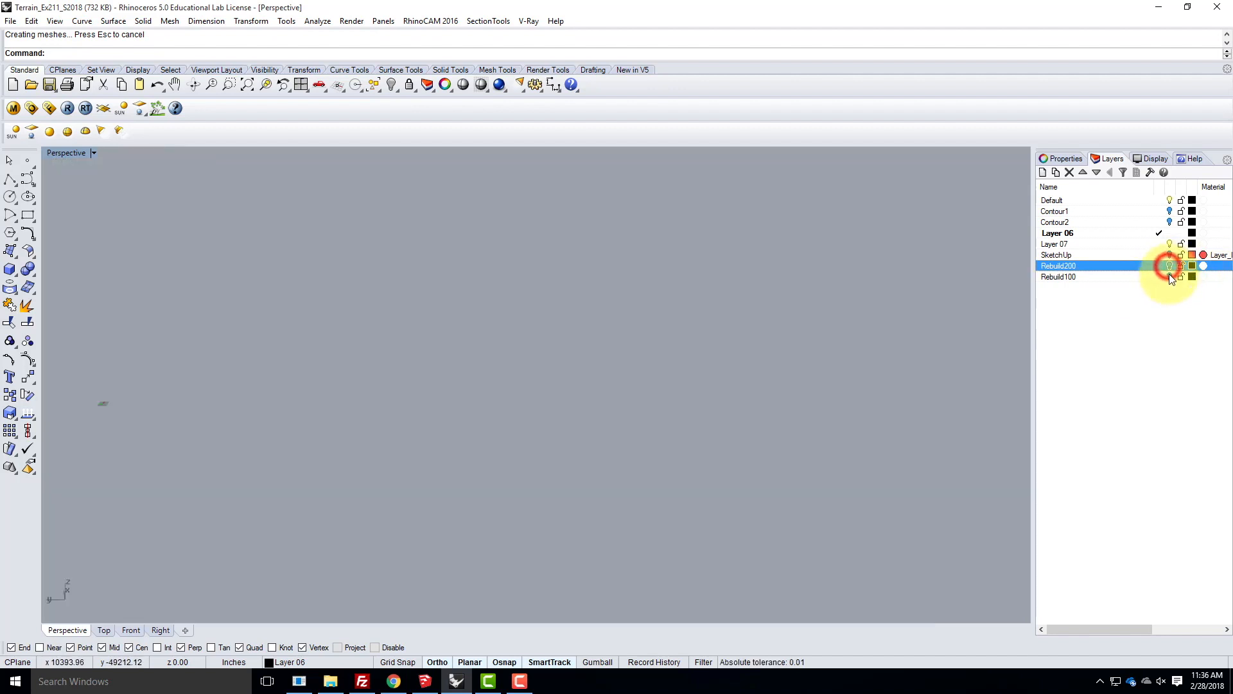
{"action": "left_click", "coordinate": [1169, 276]}
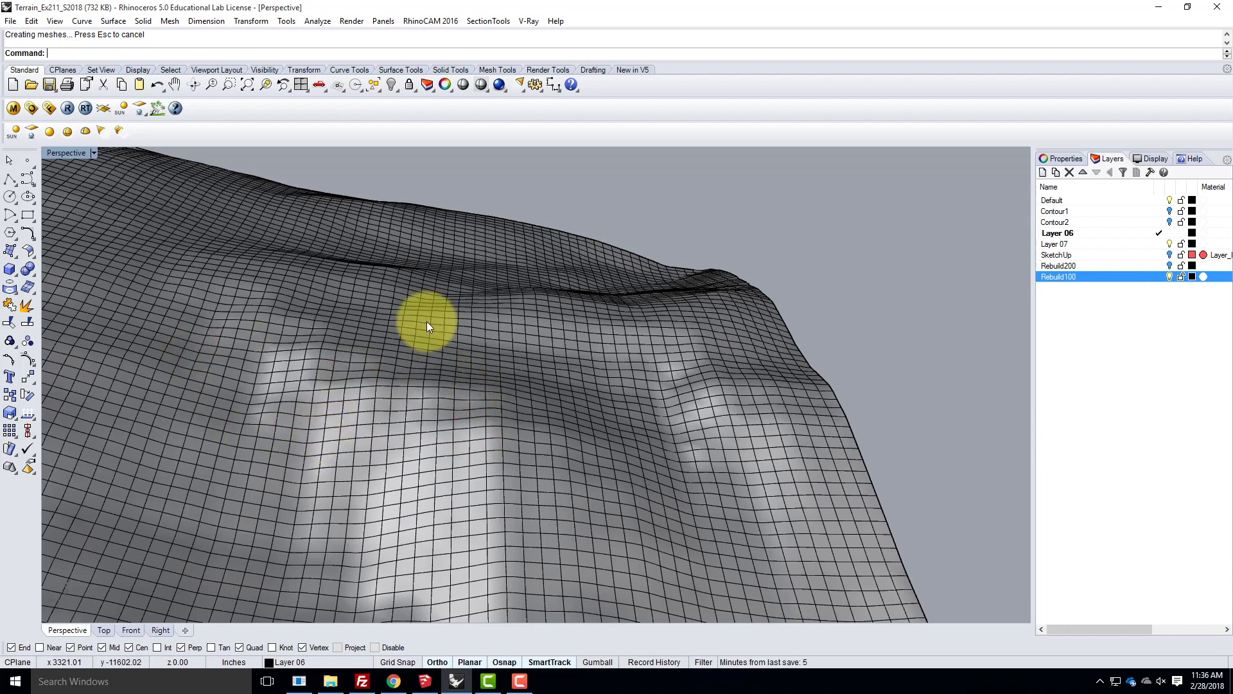
- Copy the Rebuild100 terrain surface in place
{"action": "left_click", "coordinate": [636, 443]}
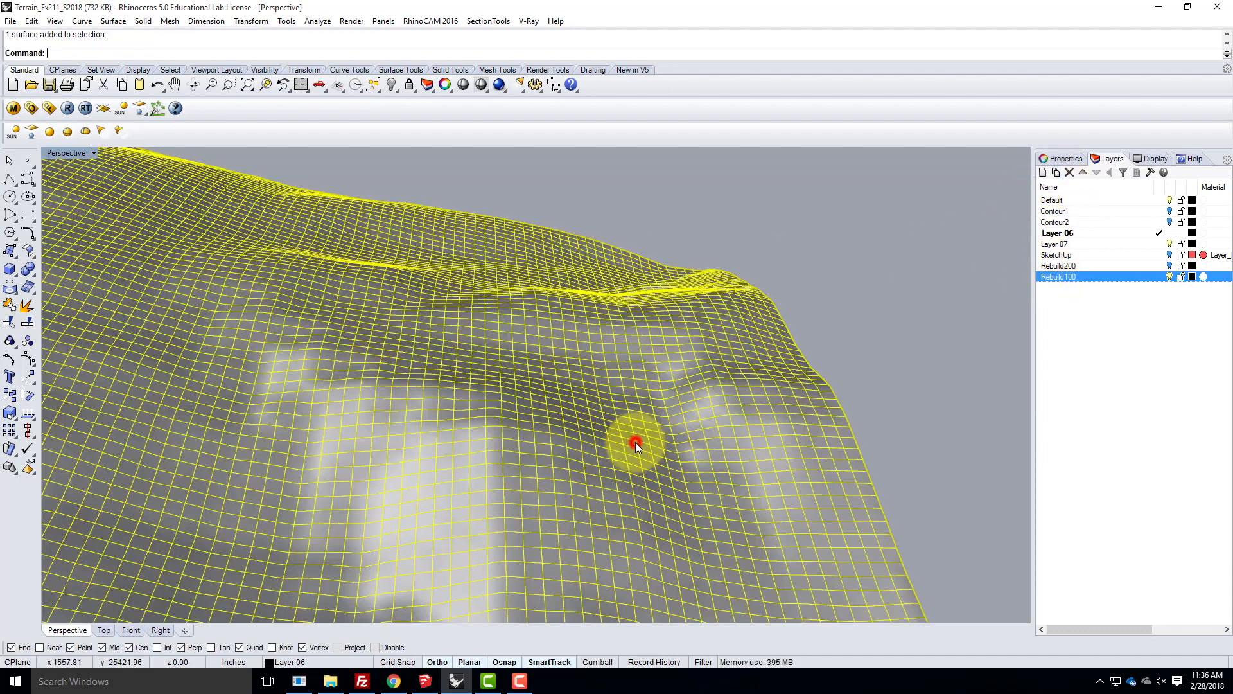
{"action": "type", "text": "Copy"}
{"action": "key", "text": "Return"}
{"action": "type", "text": "i"}
{"action": "key", "text": "Return"}
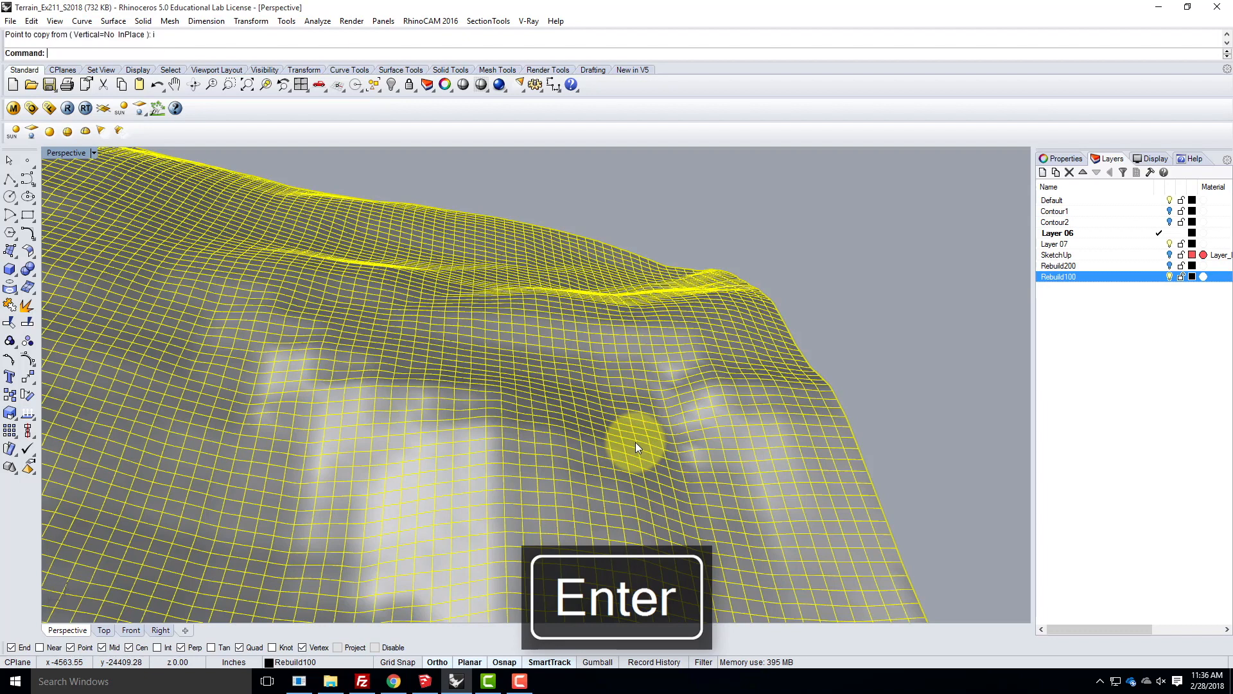
- Create a layer named Rebuild50 and move the selected terrain surface onto it
{"action": "left_click", "coordinate": [1046, 175]}
{"action": "type", "text": "Re"}
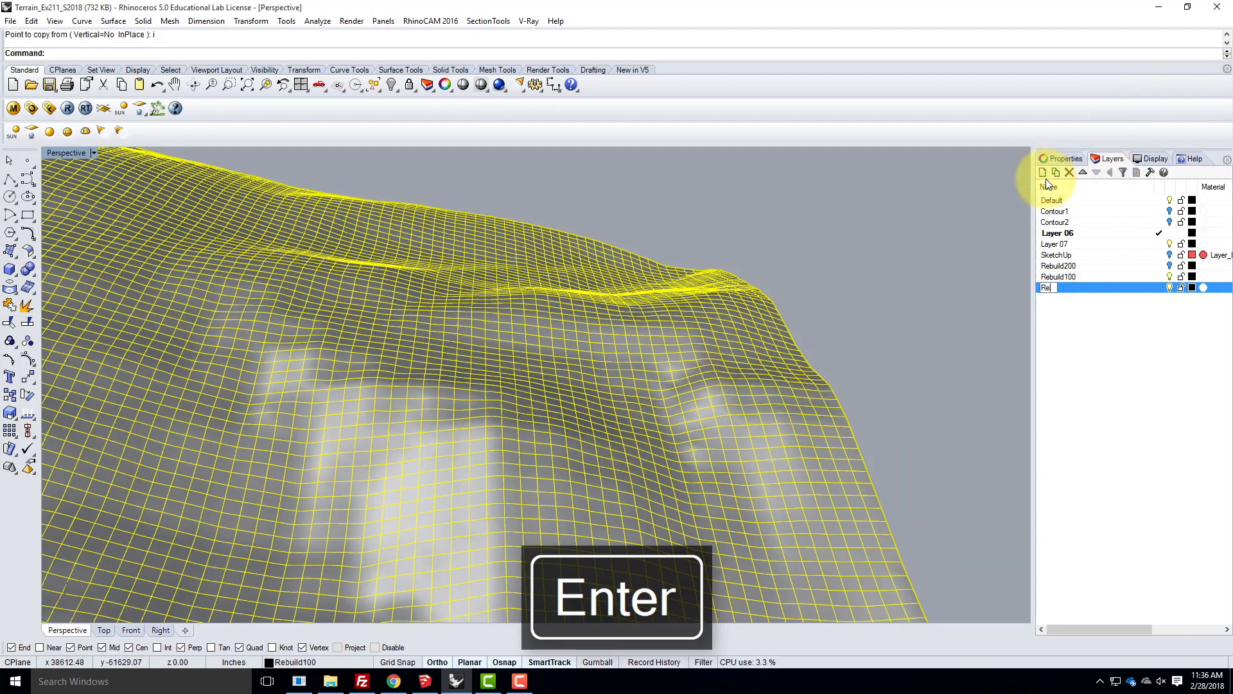
{"action": "type", "text": "build"}
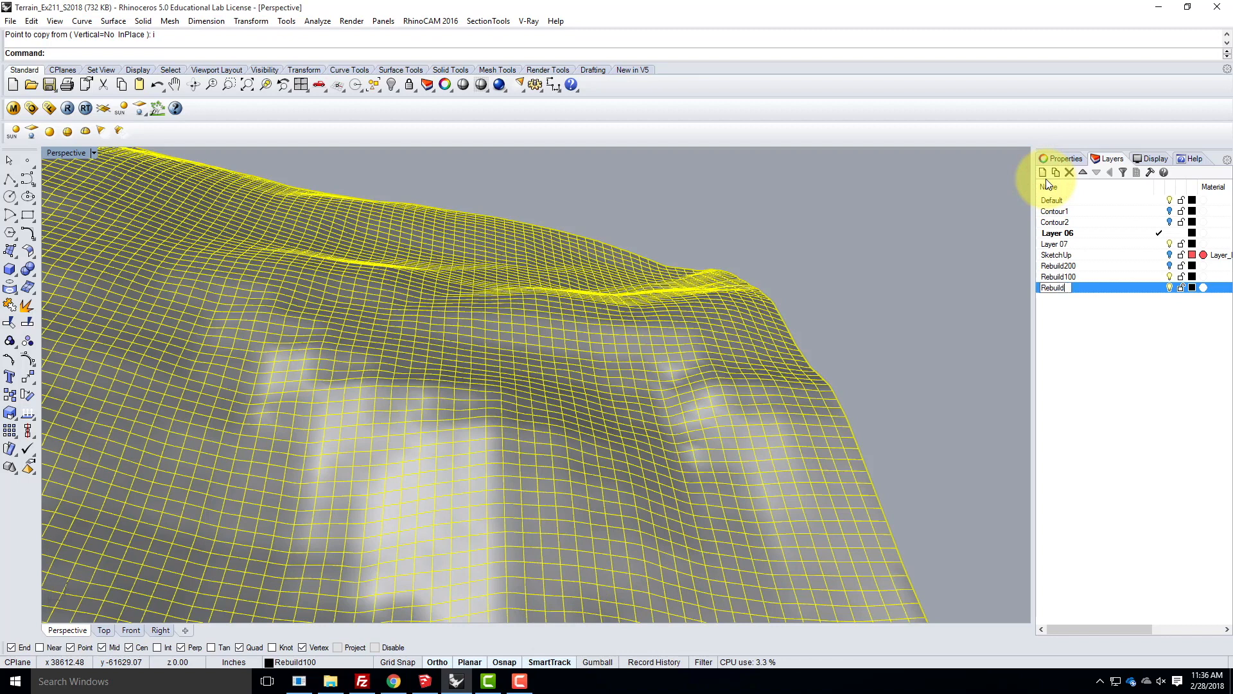
{"action": "type", "text": "50"}
{"action": "key", "text": "Return"}
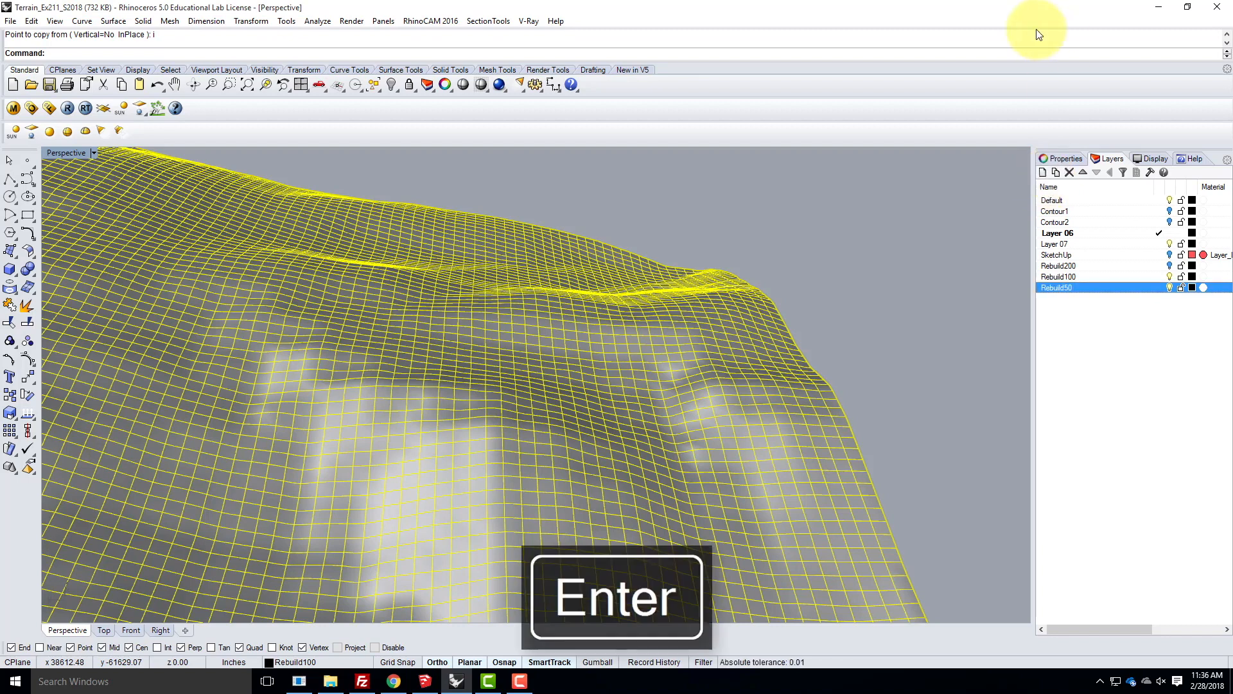
{"action": "right_click", "coordinate": [1100, 289]}
{"action": "left_click", "coordinate": [1142, 511]}
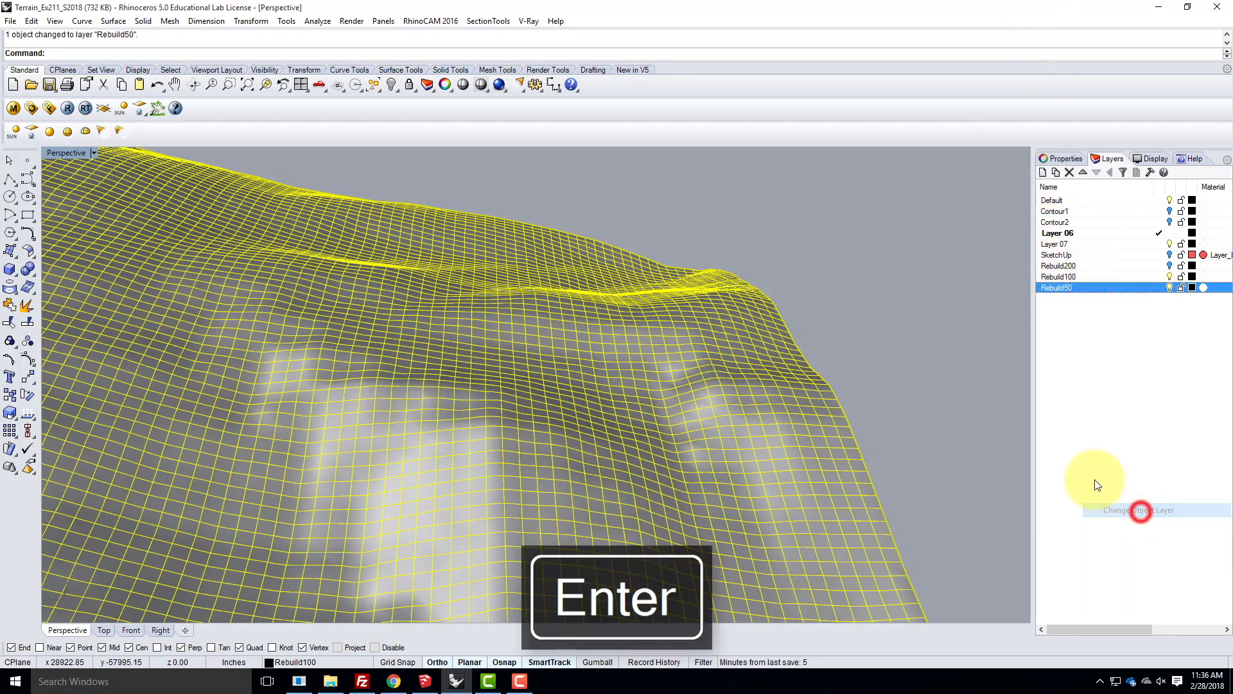
- Hide the Rebuild100 layer and rebuild the Rebuild50 surface with a point count of 50 in both U and V
{"action": "left_click", "coordinate": [1171, 276]}
{"action": "type", "text": "Reb"}
{"action": "key", "text": "Return"}
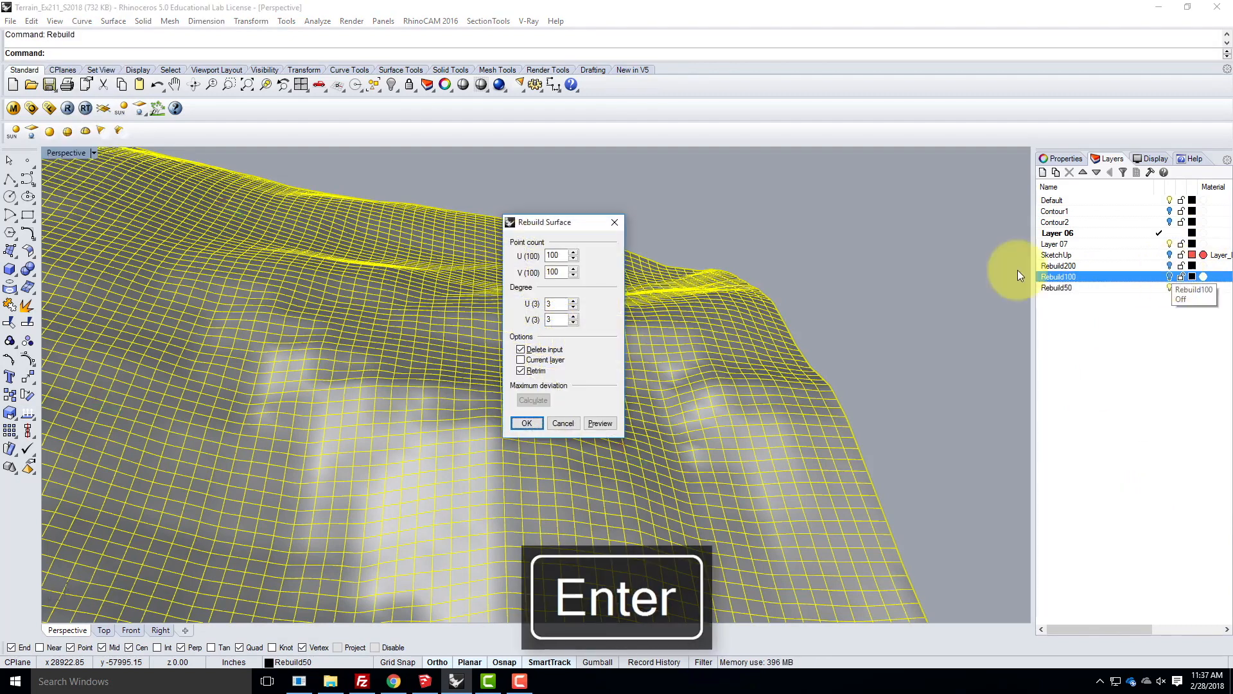
{"action": "double_click", "coordinate": [556, 255]}
{"action": "type", "text": "50"}
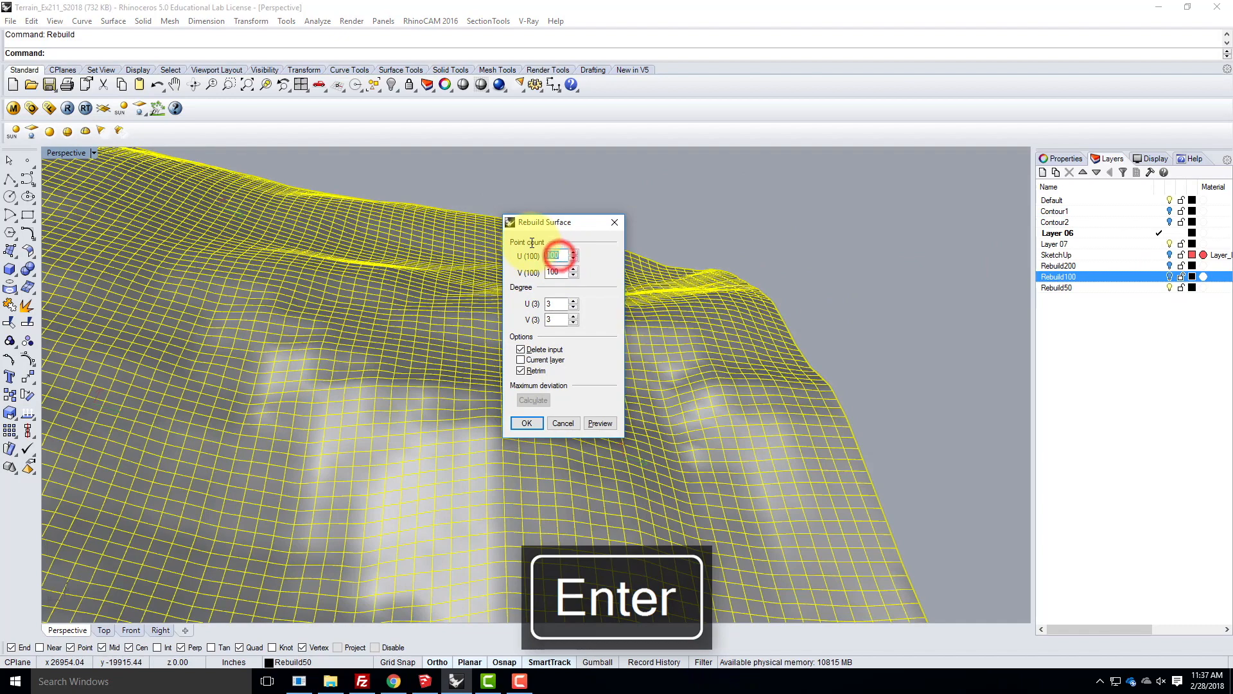
{"action": "key", "text": "Tab"}
{"action": "type", "text": "50"}
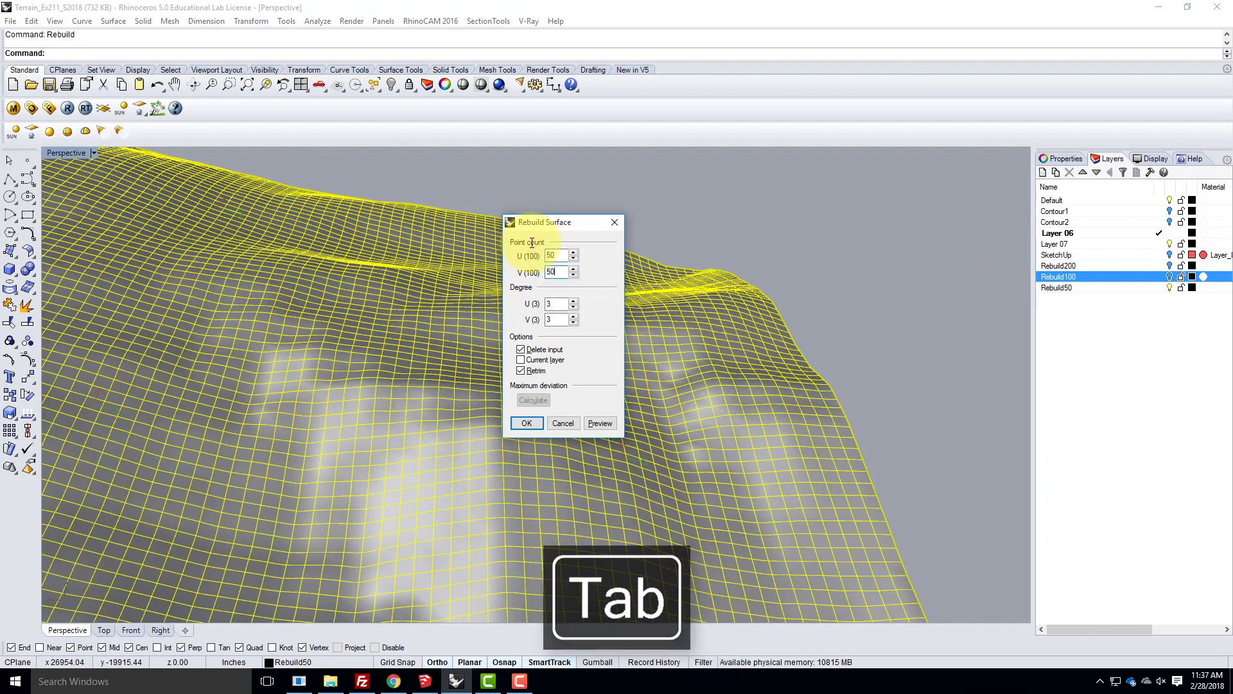
{"action": "left_click", "coordinate": [526, 419]}
{"action": "right_click_drag", "start_coordinate": [813, 422], "coordinate": [770, 428]}
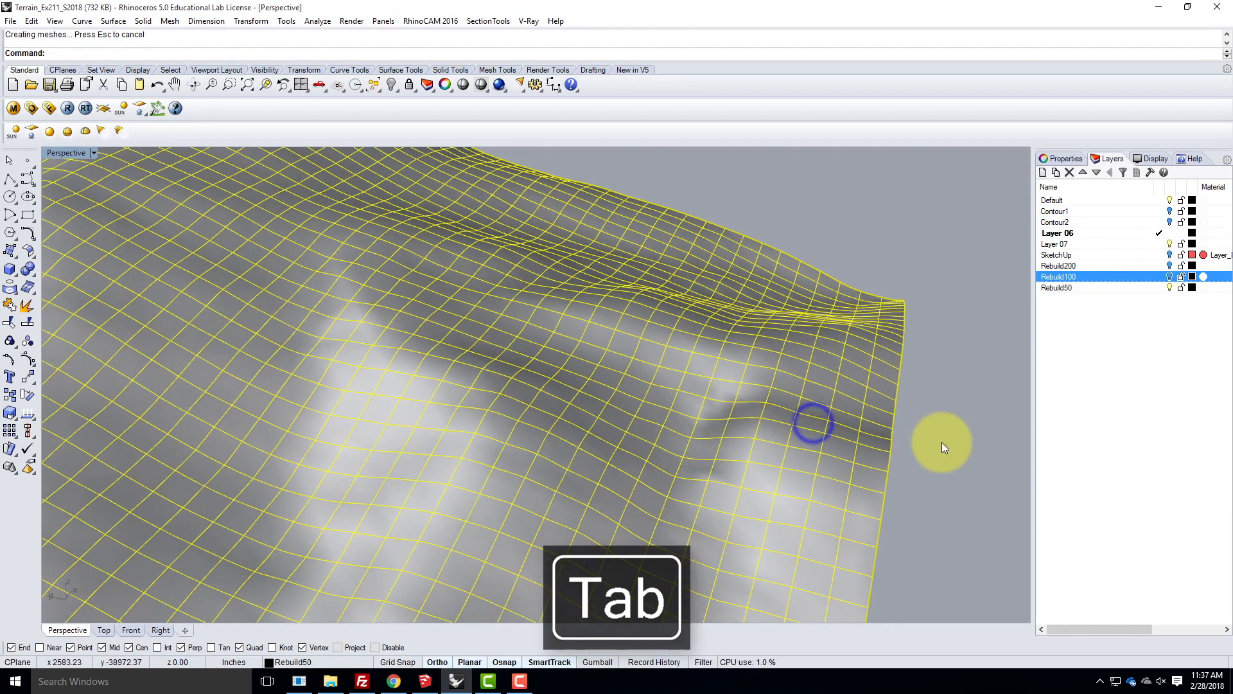
{"action": "left_click", "coordinate": [941, 442]}
- Compare the Rebuild50, Rebuild200 and Rebuild100 surfaces by showing one layer at a time, ending on Rebuild100
{"action": "right_click_drag", "start_coordinate": [461, 402], "coordinate": [419, 318]}
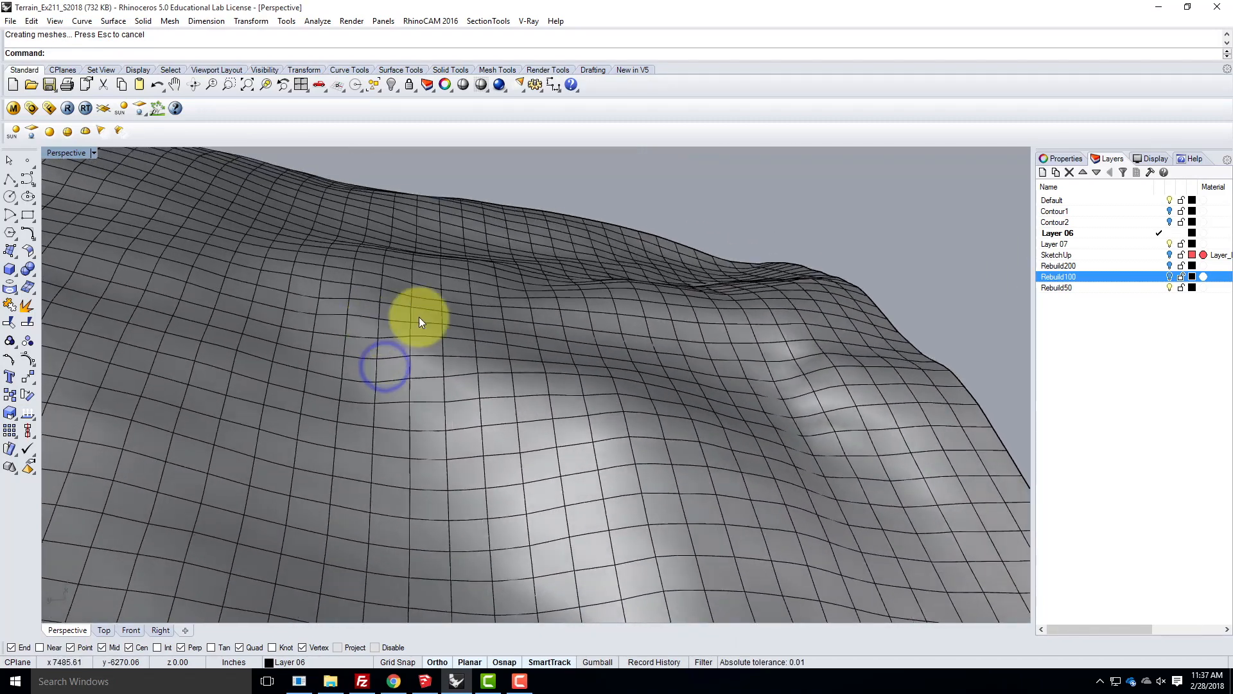
{"action": "left_click", "coordinate": [1169, 286]}
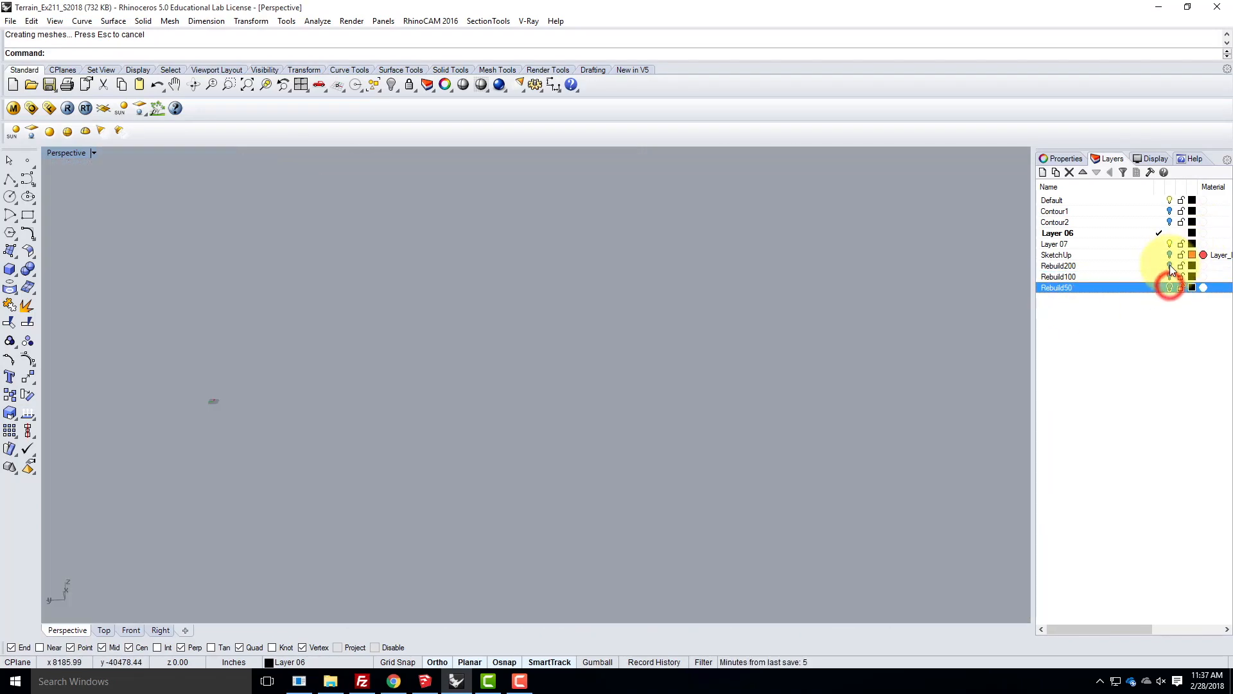
{"action": "left_click", "coordinate": [1169, 266]}
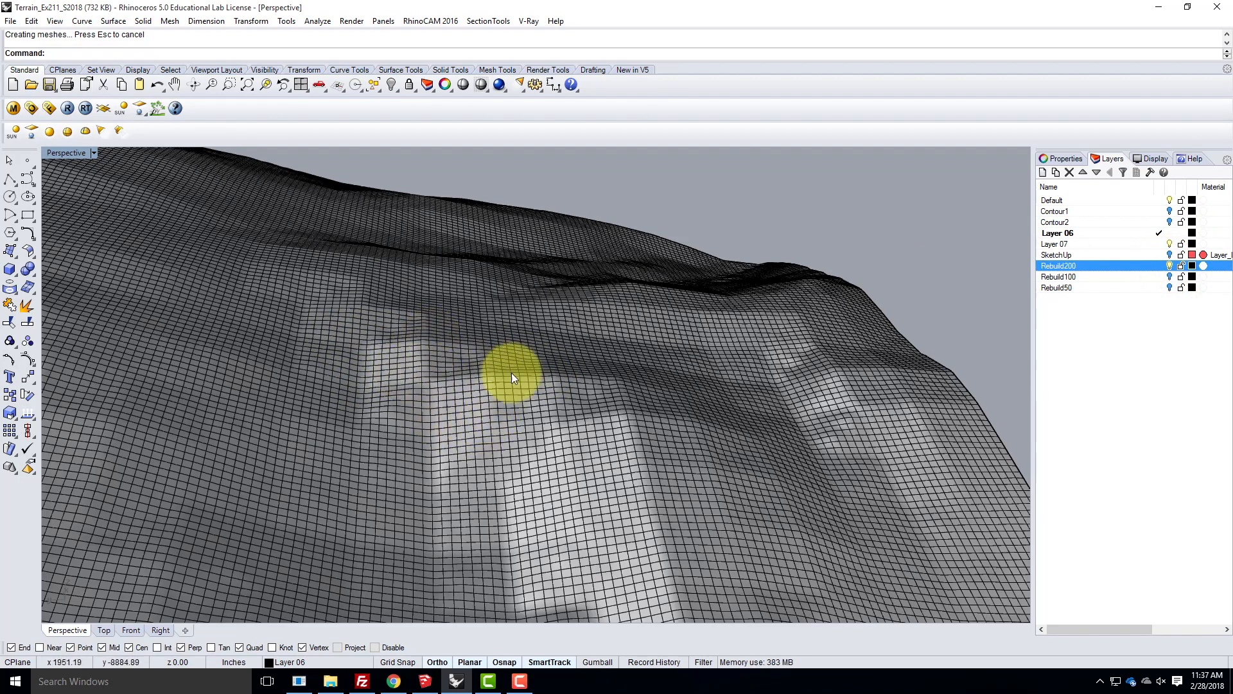
{"action": "left_click", "coordinate": [1168, 268]}
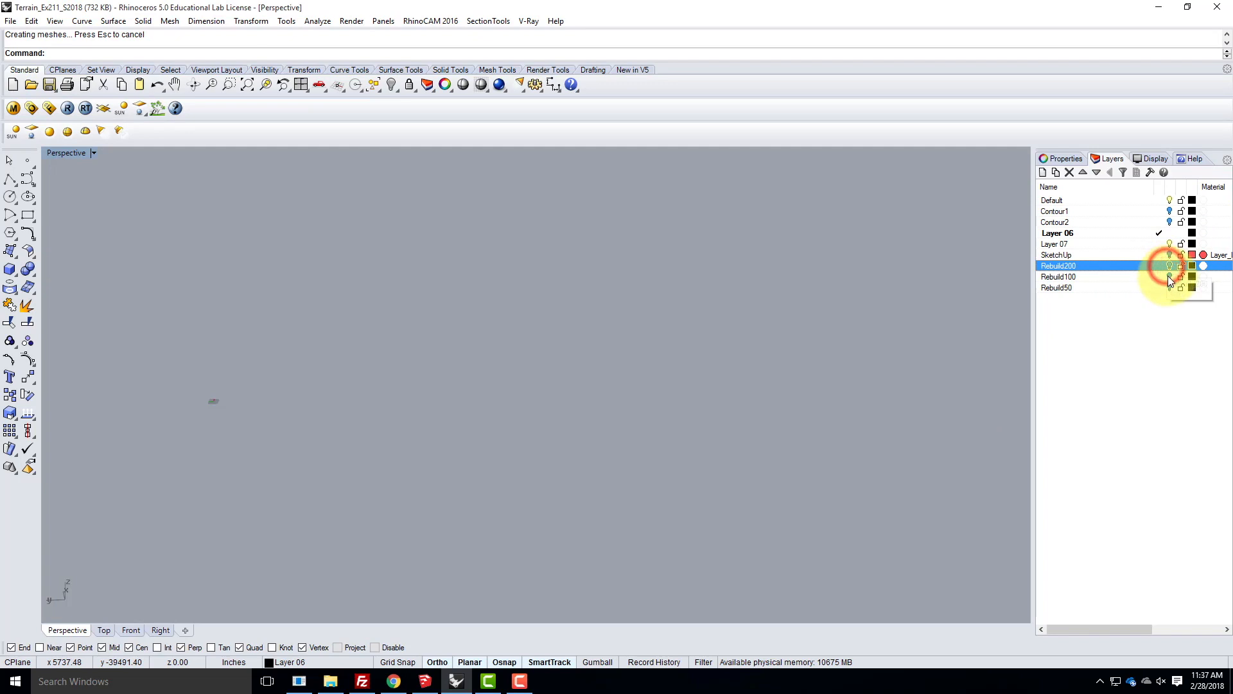
{"action": "left_click", "coordinate": [1170, 276]}
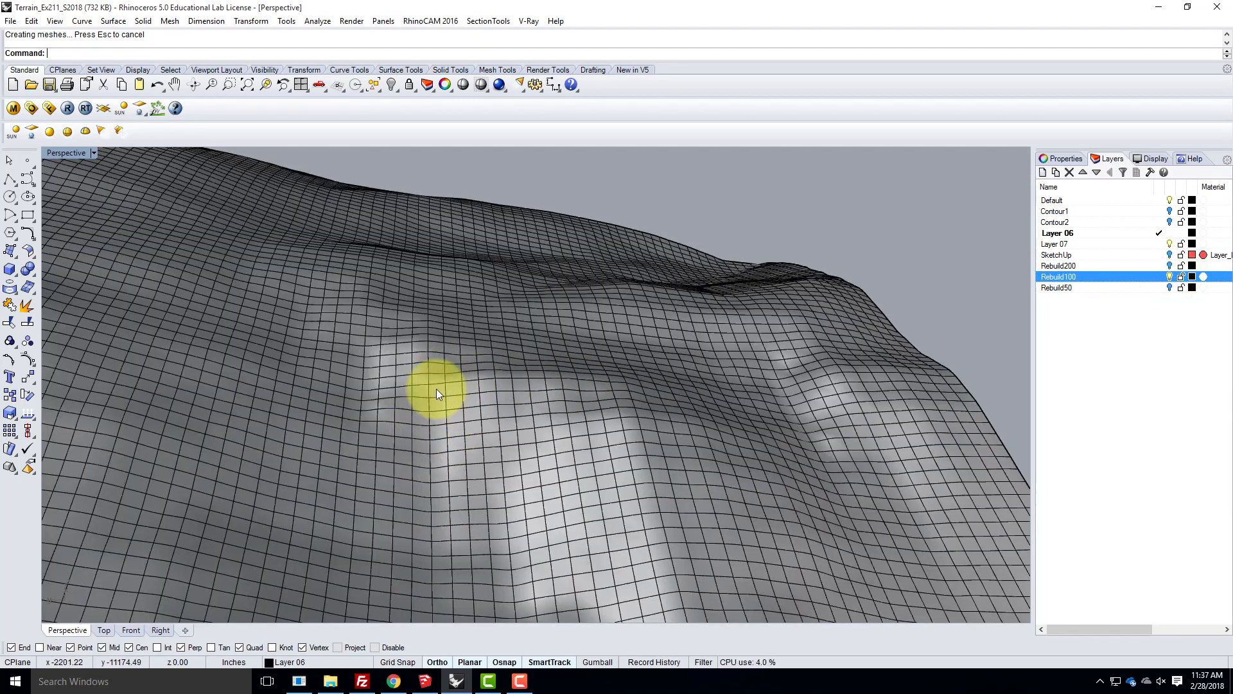
- Hide the Rebuild100 layer, show the Rebuild50 layer, and examine the Rebuild50 terrain surface up close and as a whole
{"action": "left_click", "coordinate": [1170, 277]}
{"action": "left_click", "coordinate": [1169, 287]}
{"action": "right_click_drag", "start_coordinate": [663, 401], "coordinate": [601, 399]}
{"action": "scroll", "coordinate": [317, 413], "scroll_direction": "up", "scroll_amount": 10}
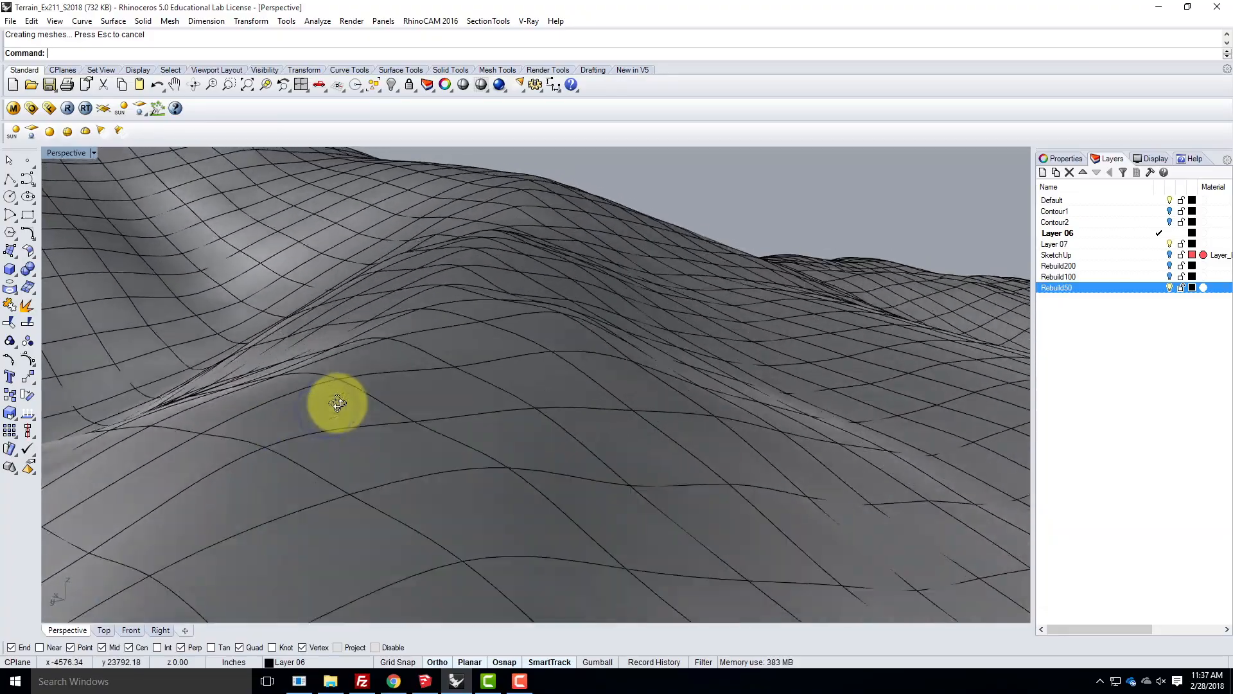
{"action": "right_click_drag", "start_coordinate": [338, 403], "coordinate": [225, 434]}
{"action": "scroll", "coordinate": [411, 416], "scroll_direction": "down", "scroll_amount": 7}
{"action": "right_click_drag", "start_coordinate": [416, 418], "coordinate": [346, 396]}
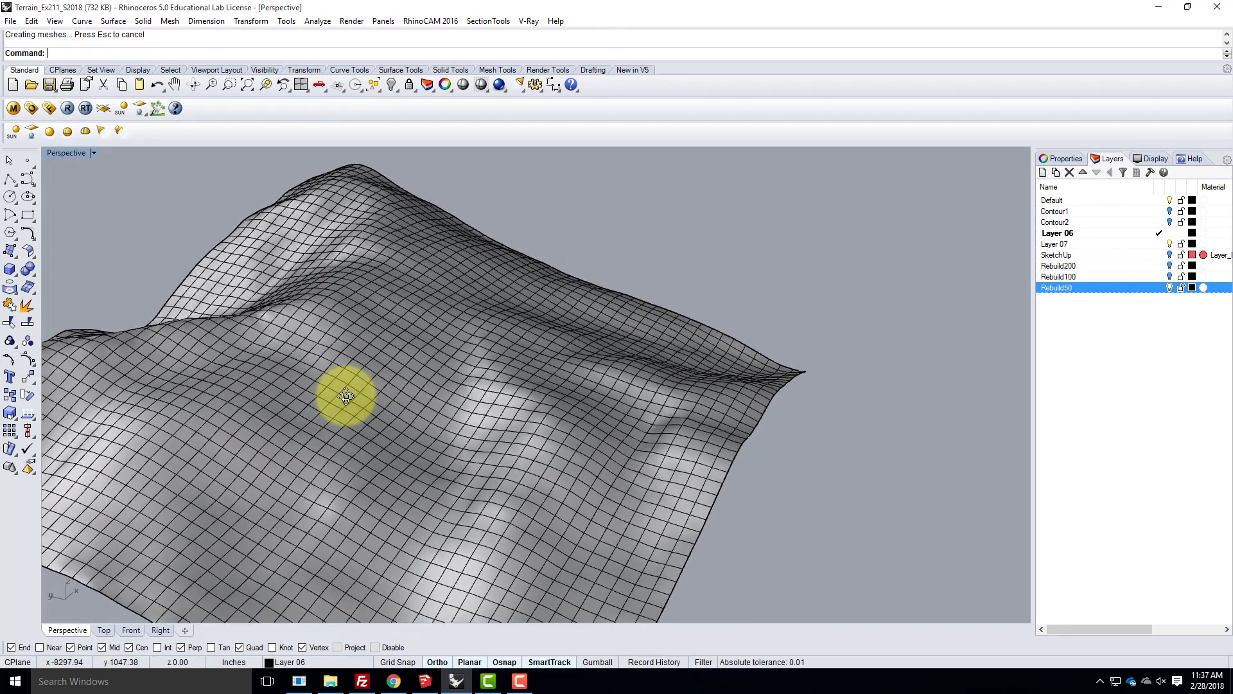
- Select the Rebuild50 terrain surface and create a layer named Rebuild10
{"action": "left_click", "coordinate": [352, 371]}
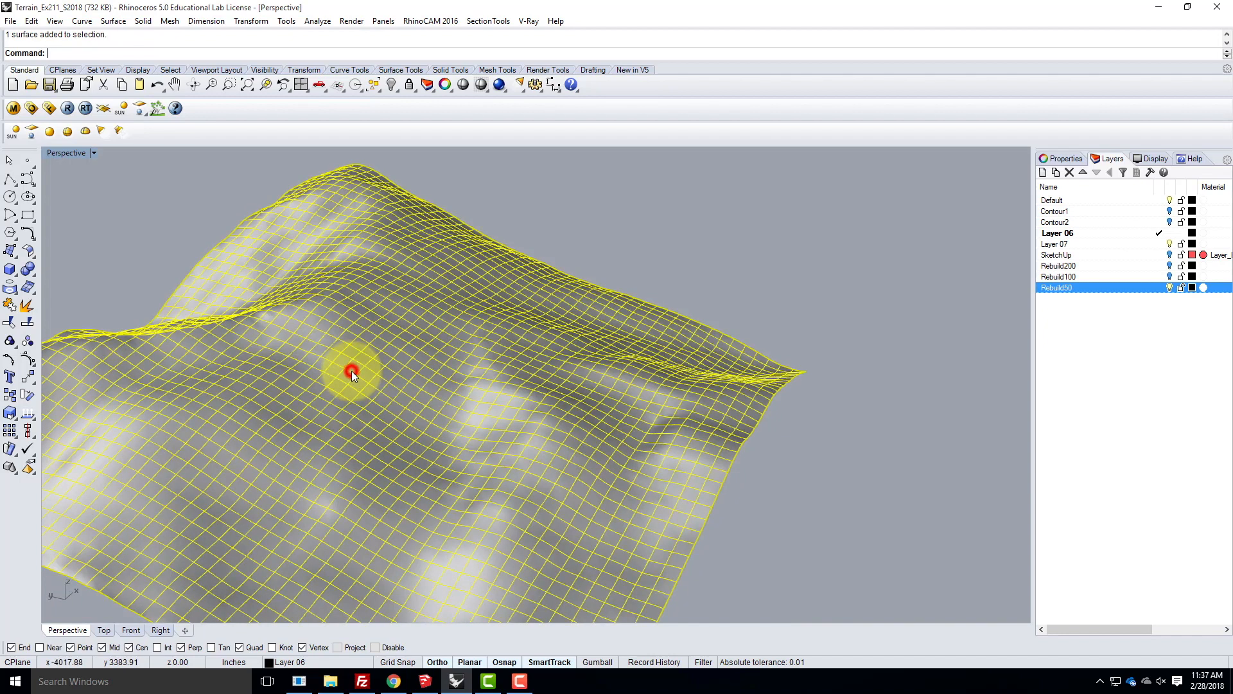
{"action": "left_click", "coordinate": [1046, 174]}
{"action": "type", "text": "Rebuild10"}
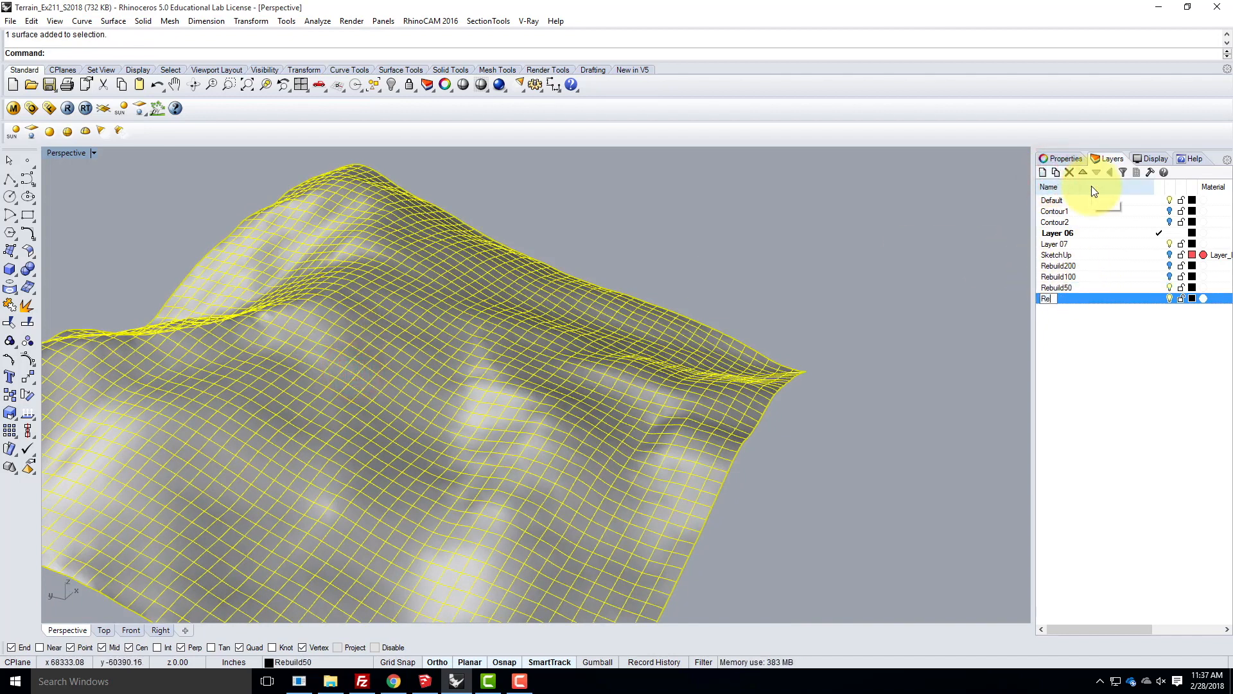
{"action": "key", "text": "Return"}
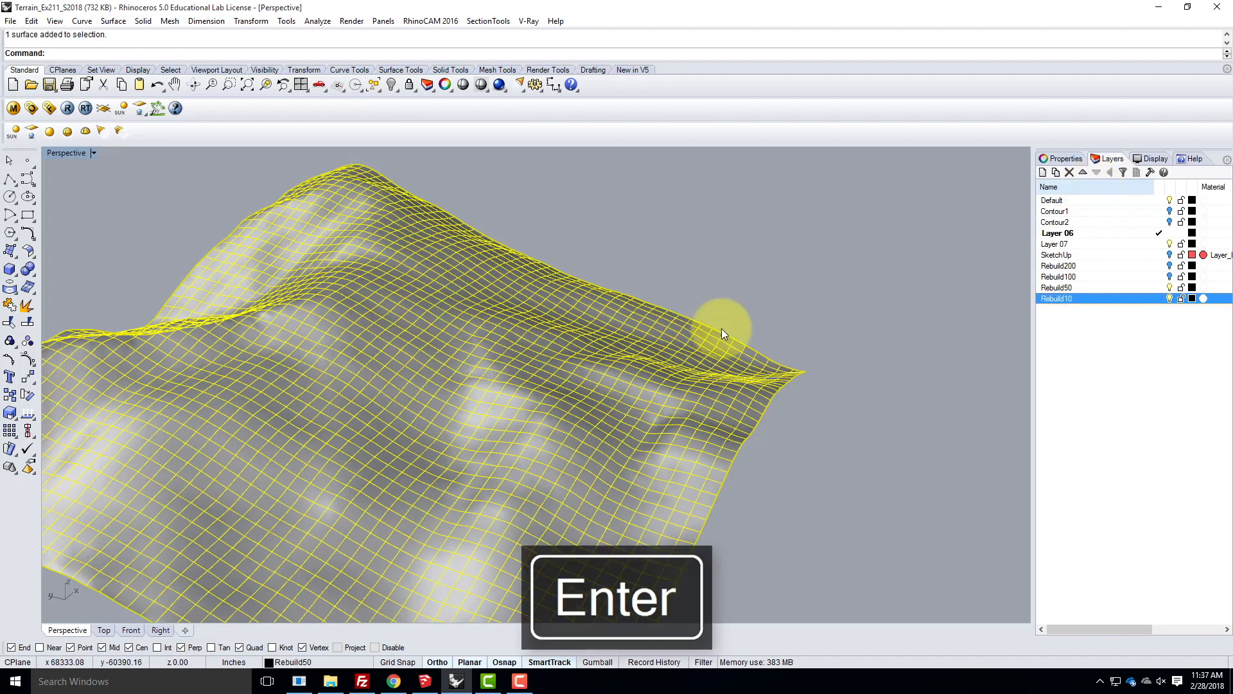
- Copy the selected terrain surface in place and move the selected one onto the Rebuild10 layer
{"action": "type", "text": "Copy"}
{"action": "key", "text": "Return"}
{"action": "type", "text": "i"}
{"action": "key", "text": "Return"}
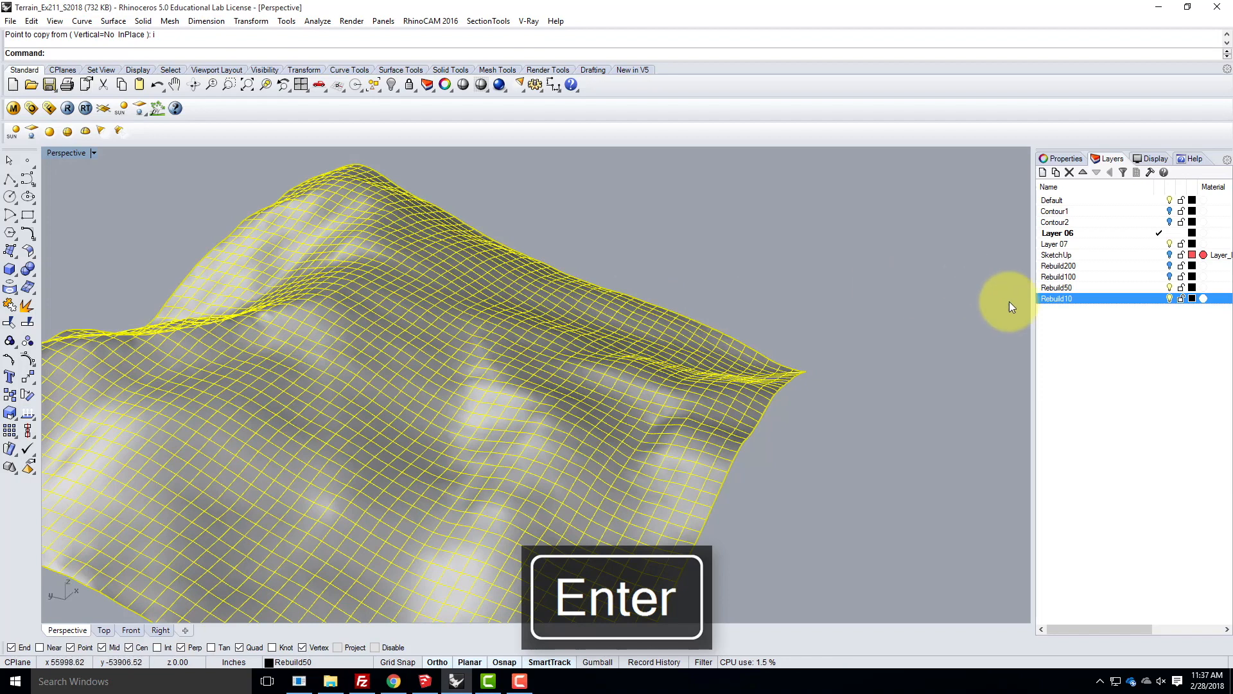
{"action": "right_click", "coordinate": [1105, 302]}
{"action": "left_click", "coordinate": [1130, 525]}
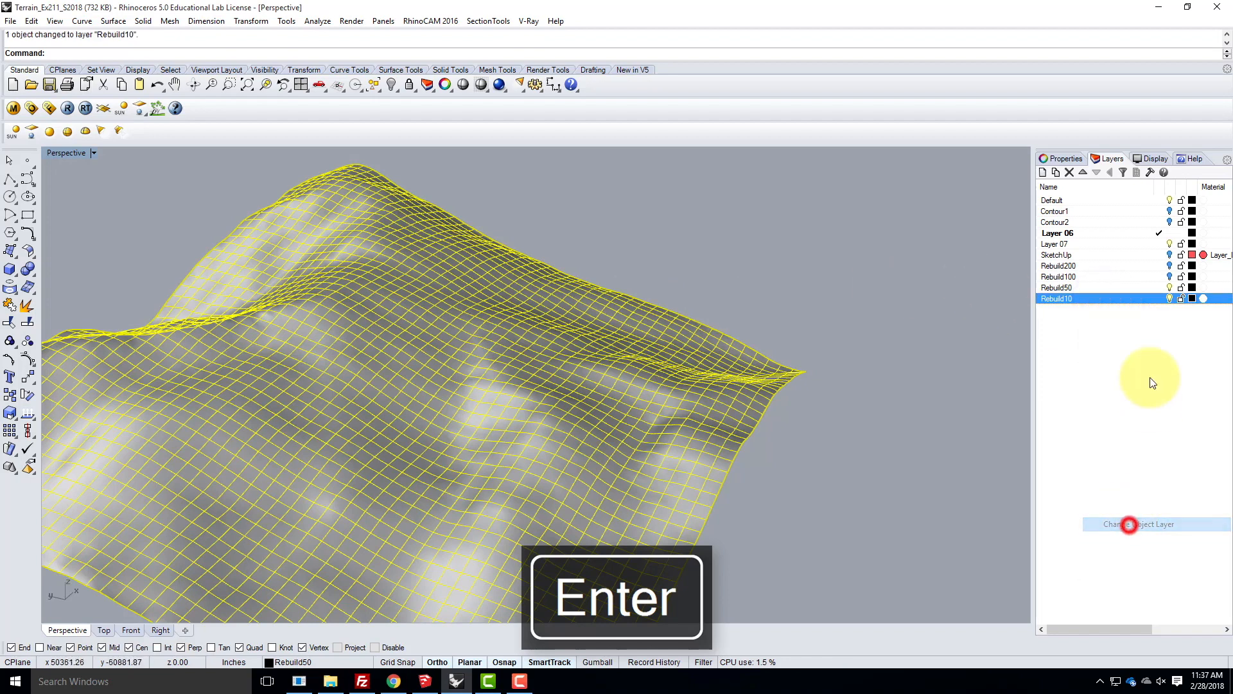
- Rebuild the Rebuild10 terrain surface with a point count of 10 in both U and V
{"action": "type", "text": "Re"}
{"action": "type", "text": "build"}
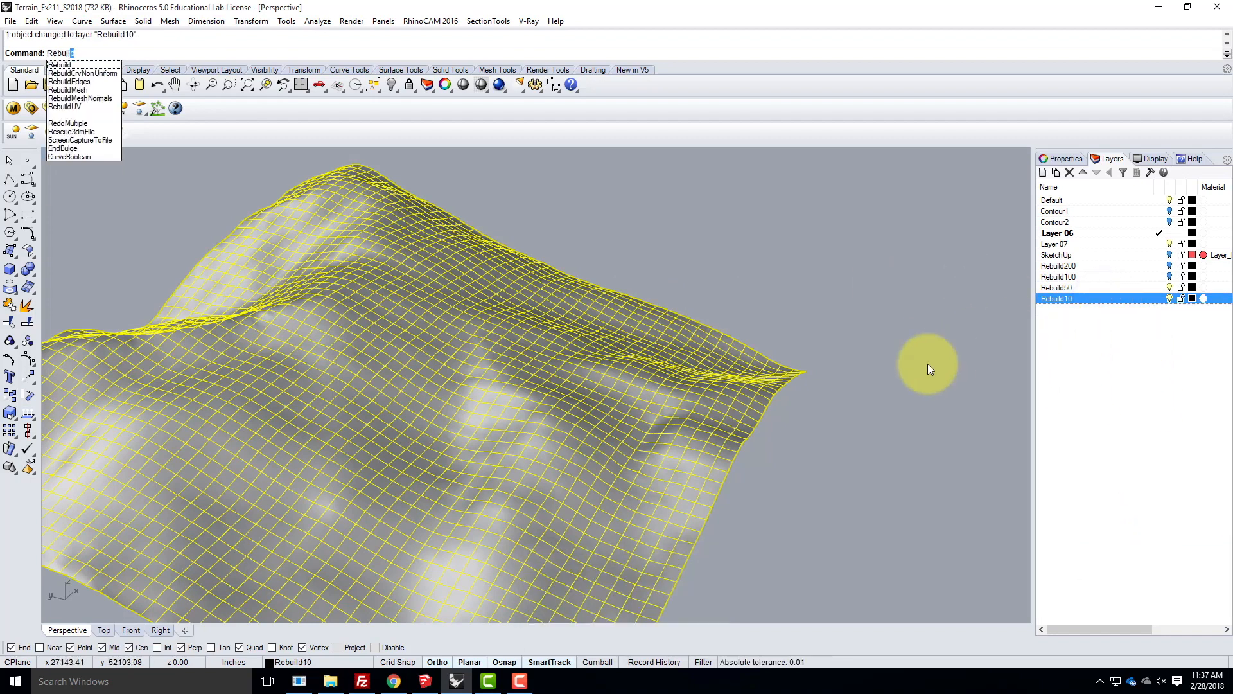
{"action": "key", "text": "Return"}
{"action": "double_click", "coordinate": [566, 255]}
{"action": "type", "text": "10"}
{"action": "key", "text": "Tab"}
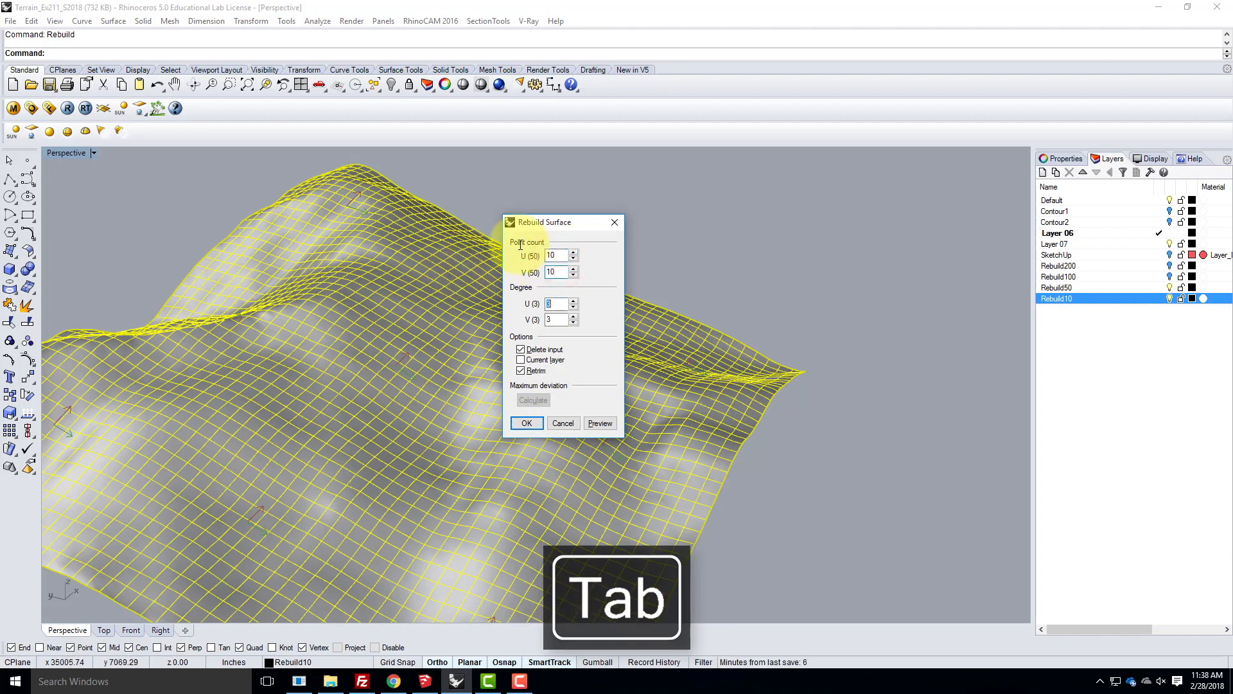
{"action": "left_click", "coordinate": [536, 423]}
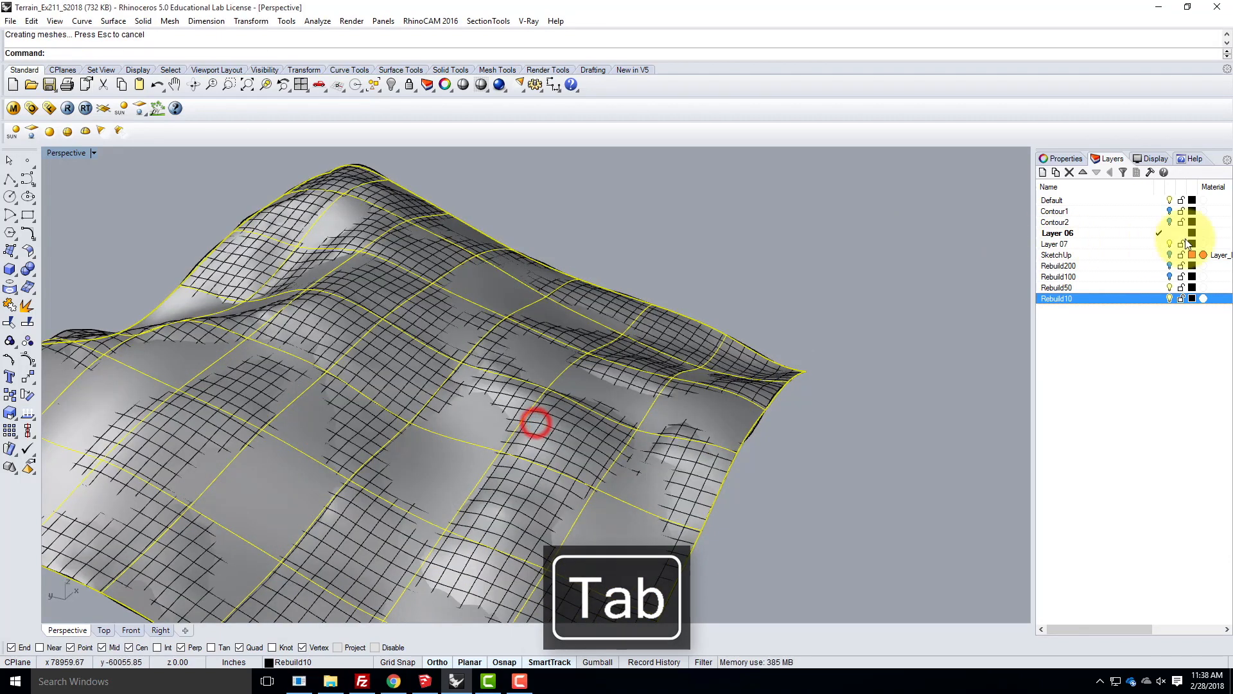
- Hide the Rebuild50 layer and inspect the shape of the Rebuild10 terrain surface on its own
{"action": "left_click", "coordinate": [1169, 287]}
{"action": "left_click", "coordinate": [750, 241]}
{"action": "right_click_drag", "start_coordinate": [843, 393], "coordinate": [886, 402]}
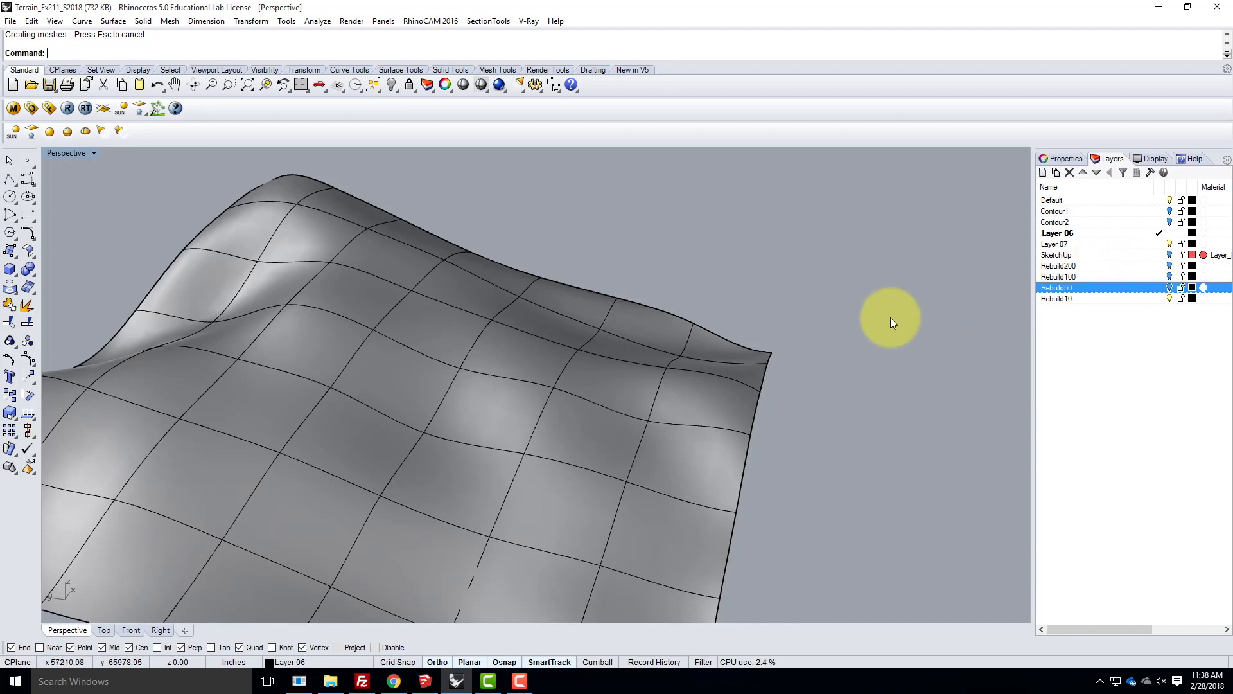
{"action": "scroll", "coordinate": [771, 308], "scroll_direction": "down", "scroll_amount": 5}
{"action": "left_click", "coordinate": [706, 341]}
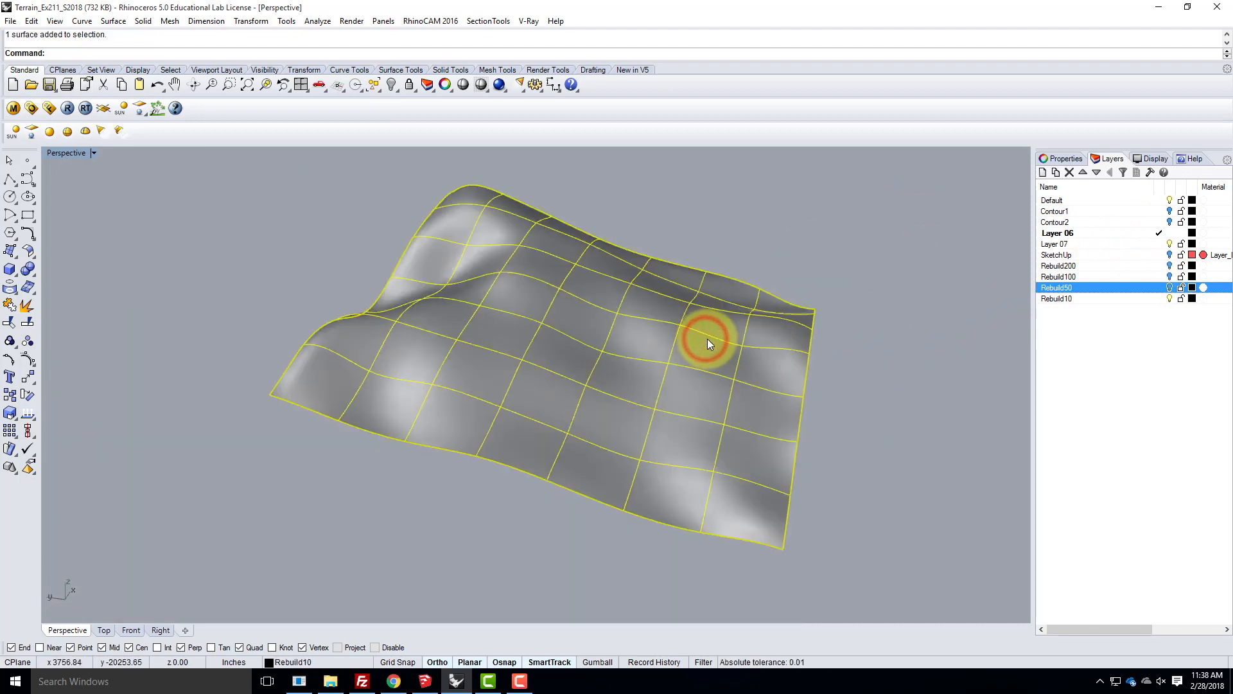
{"action": "left_click", "coordinate": [939, 253]}
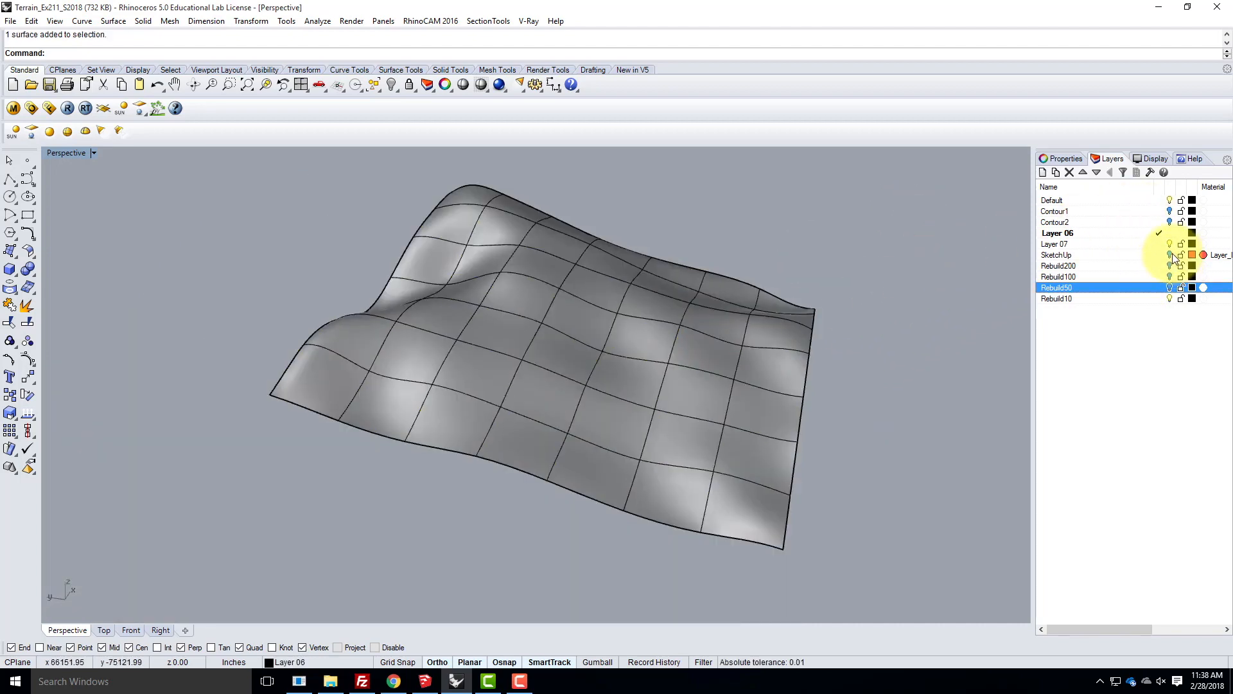
- Show the SketchUp layer and compare the original terrain mesh with the Rebuild10 surface from several angles
{"action": "left_click", "coordinate": [1171, 256]}
{"action": "right_click_drag", "start_coordinate": [941, 349], "coordinate": [816, 346]}
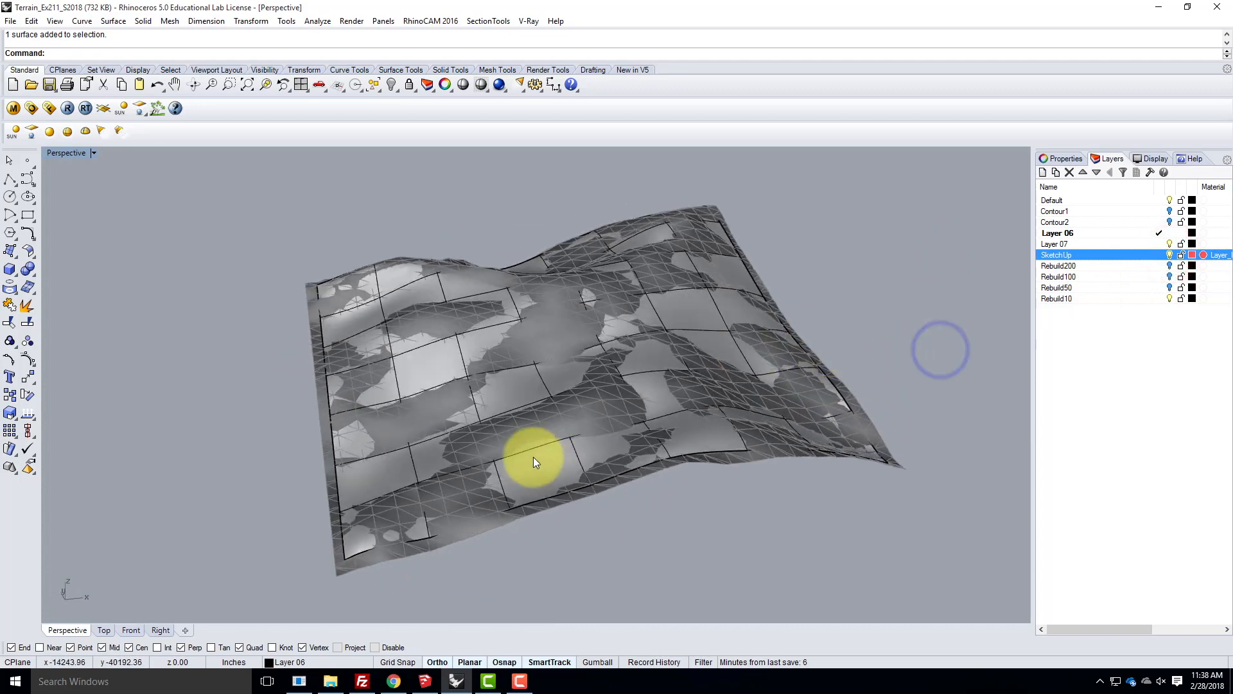
{"action": "scroll", "coordinate": [534, 443], "scroll_direction": "up", "scroll_amount": 5}
{"action": "right_click_drag", "start_coordinate": [537, 438], "coordinate": [572, 413]}
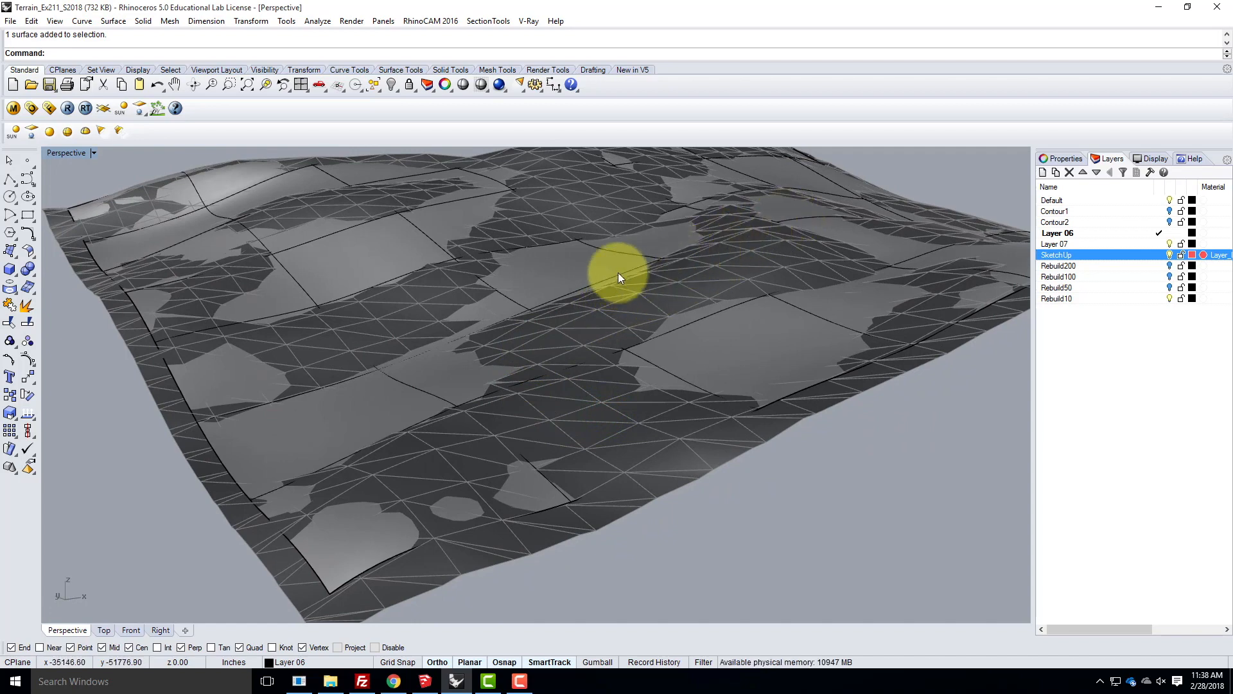
{"action": "right_click_drag", "start_coordinate": [734, 344], "coordinate": [766, 350]}
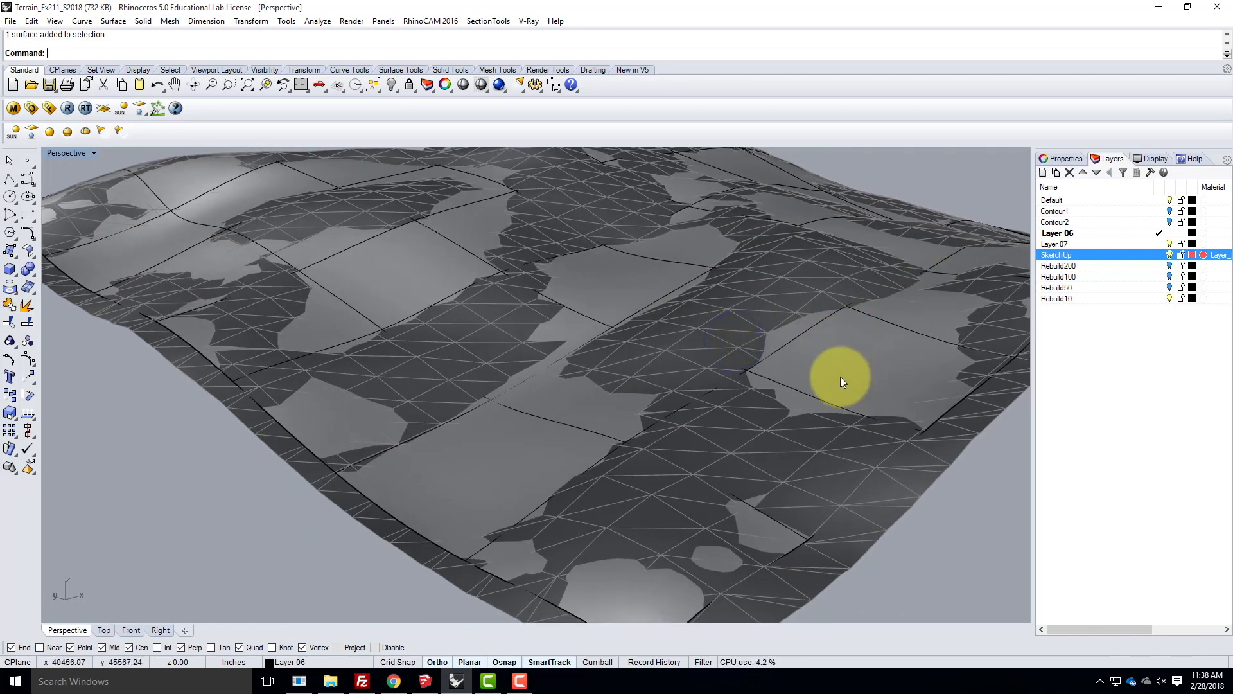
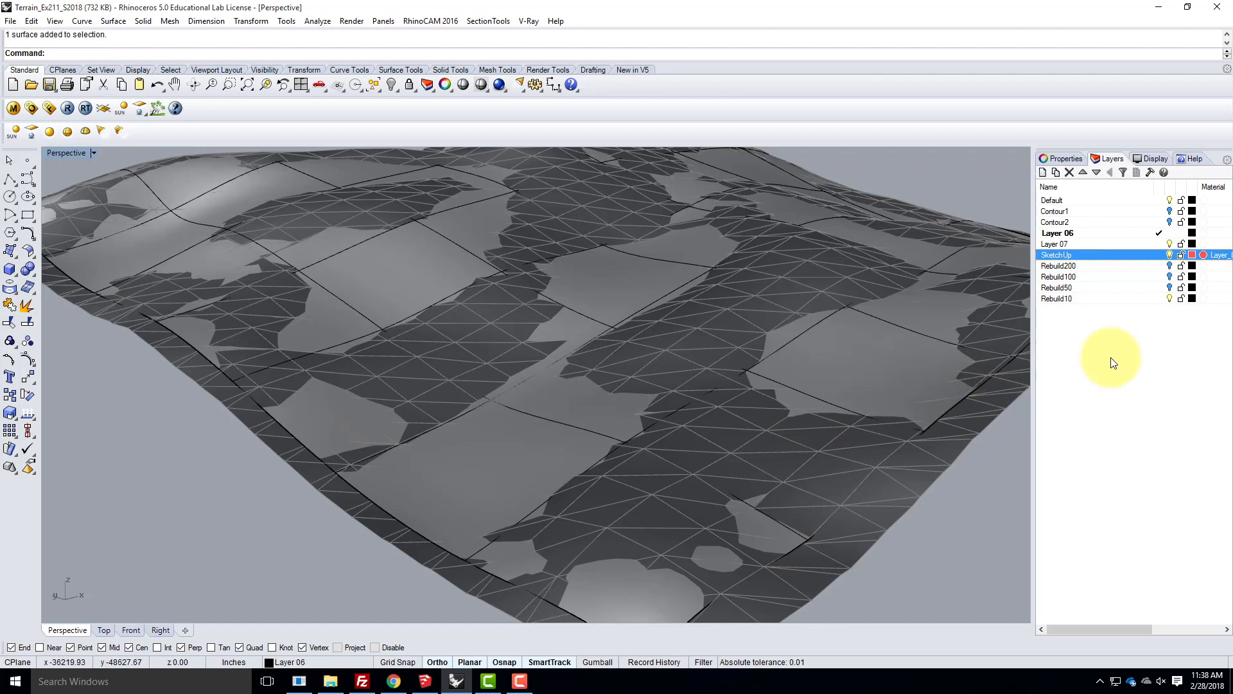
- Hide the Rebuild10 layer and compare the SketchUp mesh with the Rebuild100 and Rebuild50 surfaces by toggling their layers on and off
{"action": "left_click", "coordinate": [1169, 298]}
{"action": "left_click", "coordinate": [1170, 276]}
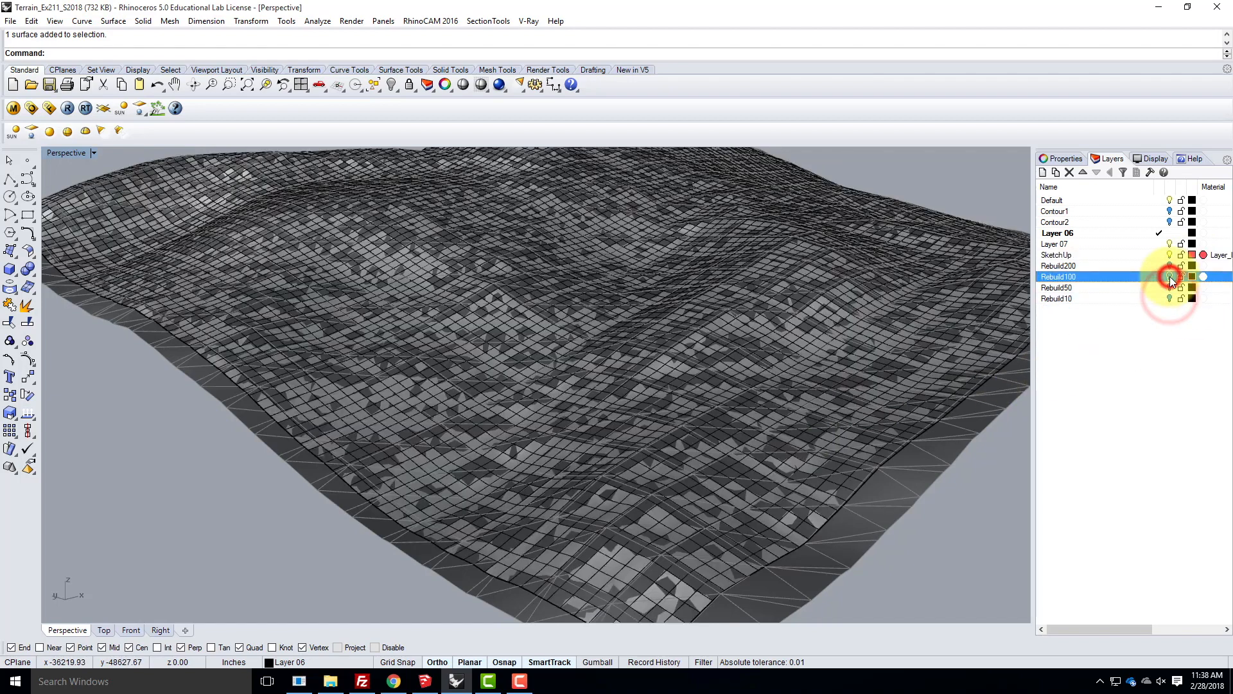
{"action": "left_click", "coordinate": [1170, 288]}
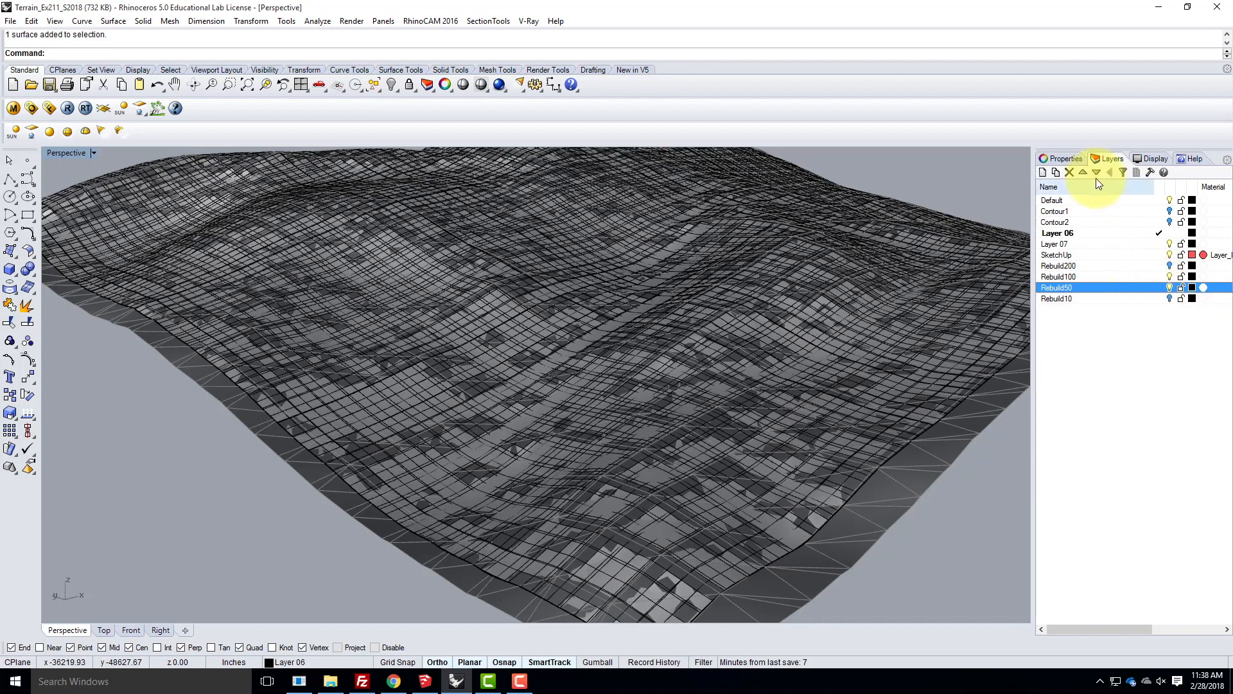
{"action": "left_click", "coordinate": [1169, 287]}
{"action": "left_click", "coordinate": [1170, 277]}
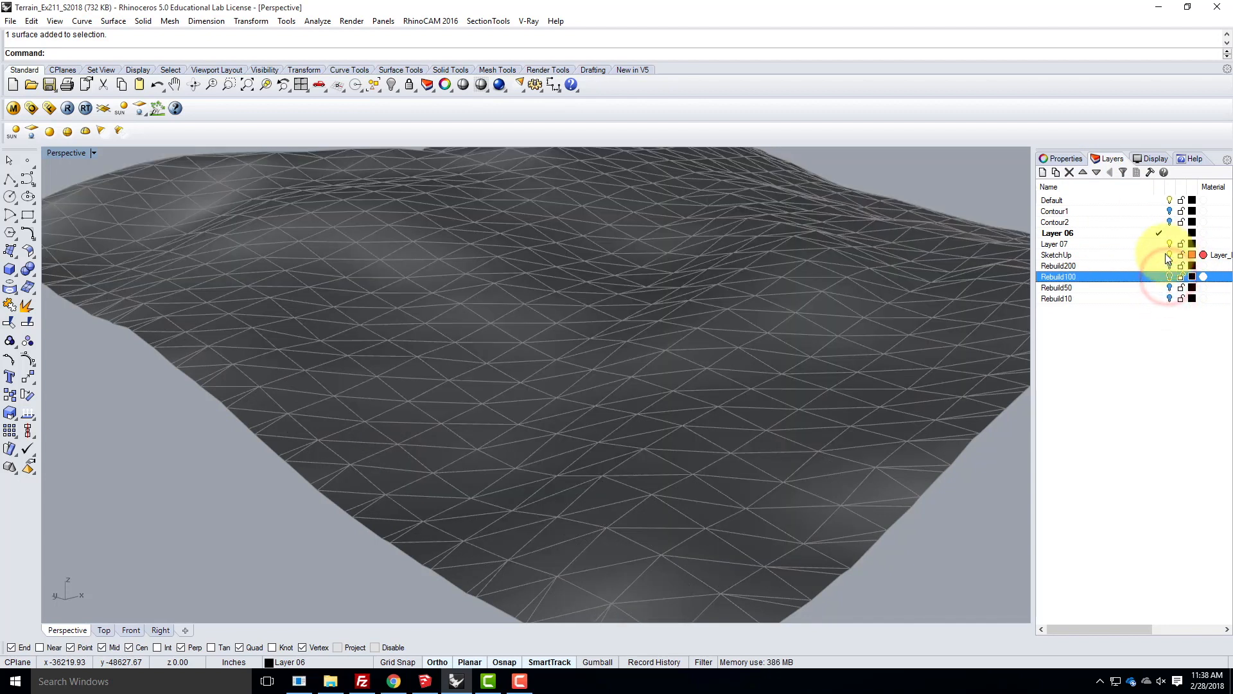
- Make Default the current layer and hide the SketchUp layer
{"action": "left_click", "coordinate": [1165, 254]}
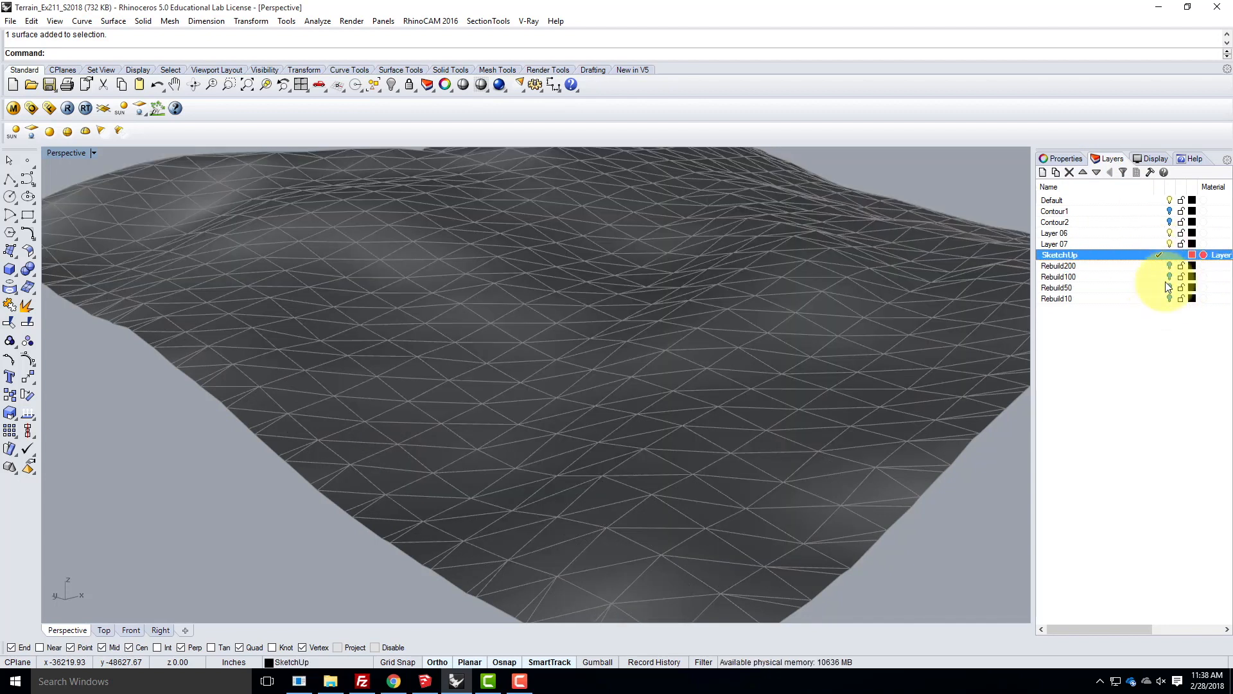
{"action": "left_click", "coordinate": [1146, 201]}
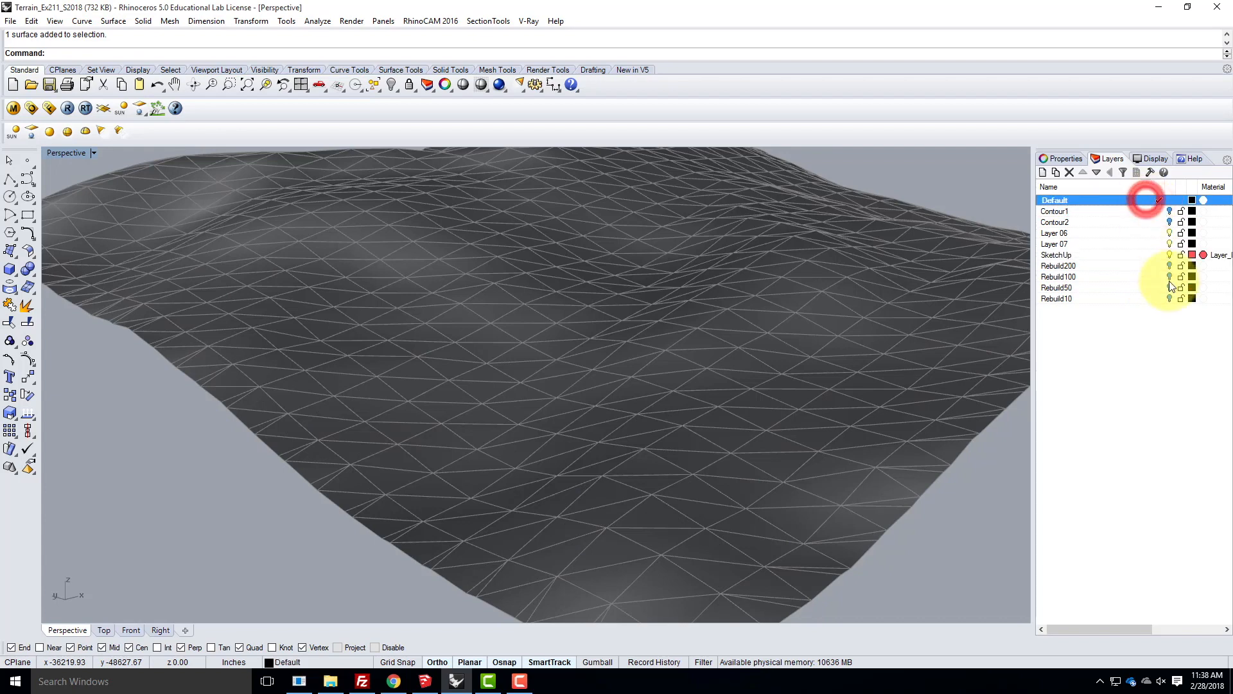
{"action": "left_click", "coordinate": [1170, 254]}
- View the Rebuild200 and Rebuild100 surfaces briefly, then leave only the Rebuild50 surface showing and examine it from several angles
{"action": "left_click", "coordinate": [1170, 266]}
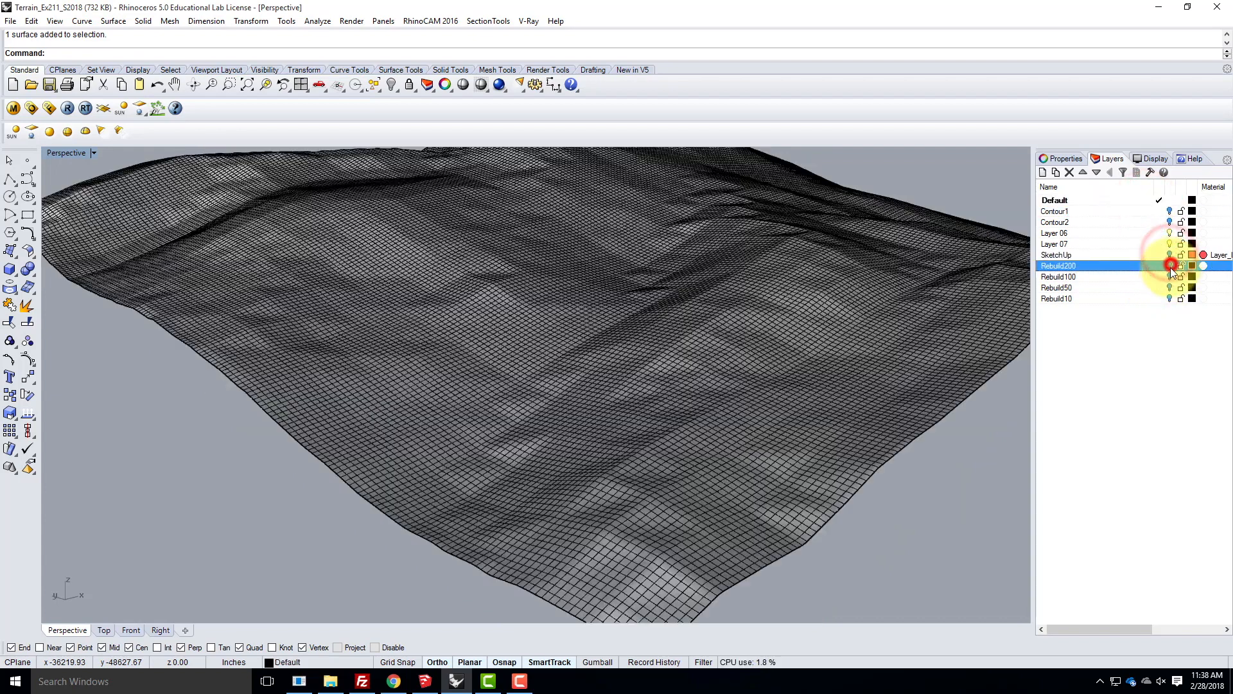
{"action": "left_click", "coordinate": [1170, 266]}
{"action": "left_click", "coordinate": [1170, 275]}
{"action": "left_click", "coordinate": [1171, 276]}
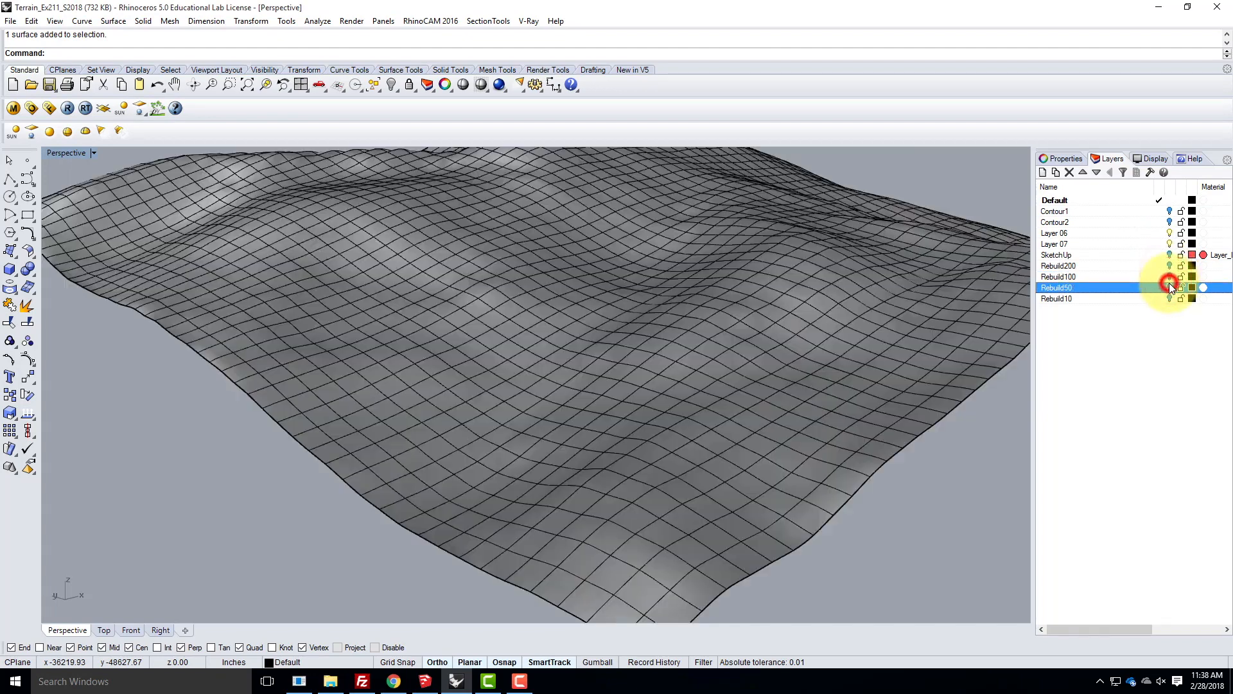
{"action": "left_click", "coordinate": [1170, 287]}
{"action": "left_click", "coordinate": [333, 422]}
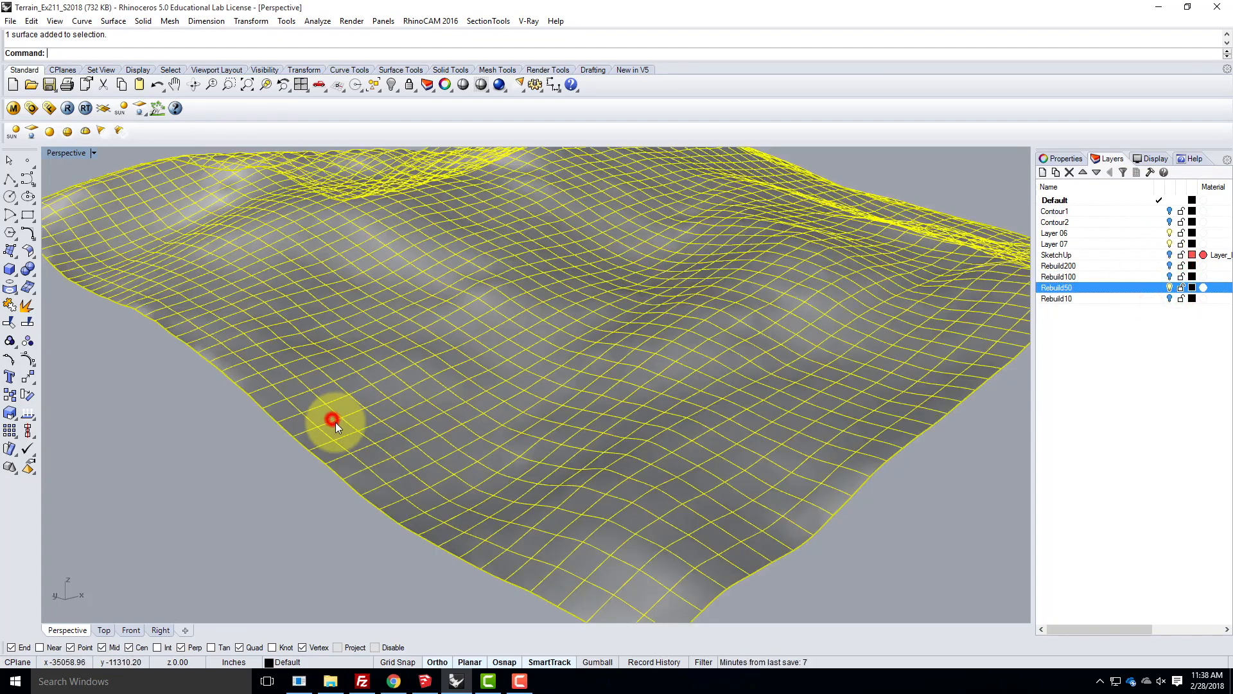
{"action": "left_click", "coordinate": [219, 468]}
{"action": "scroll", "coordinate": [334, 481], "scroll_direction": "down", "scroll_amount": 5}
{"action": "right_click_drag", "start_coordinate": [346, 484], "coordinate": [478, 483]}
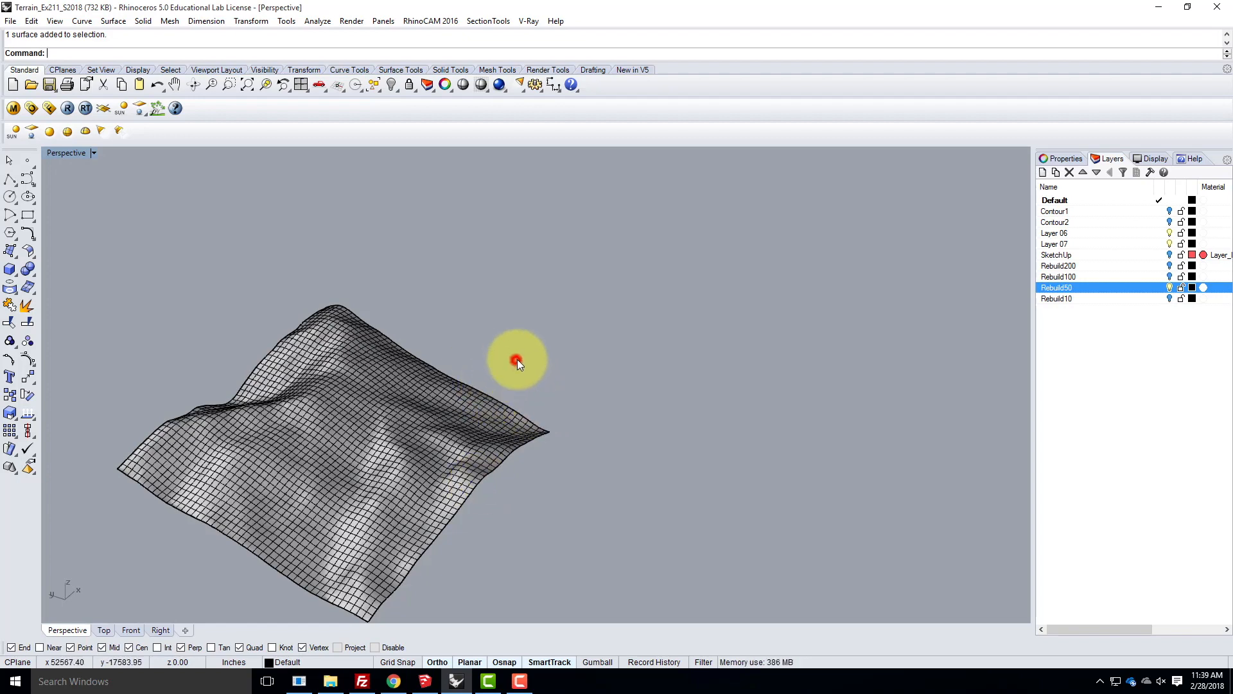
{"action": "scroll", "coordinate": [514, 360], "scroll_direction": "down", "scroll_amount": 4}
{"action": "right_click_drag", "start_coordinate": [516, 476], "coordinate": [439, 446]}
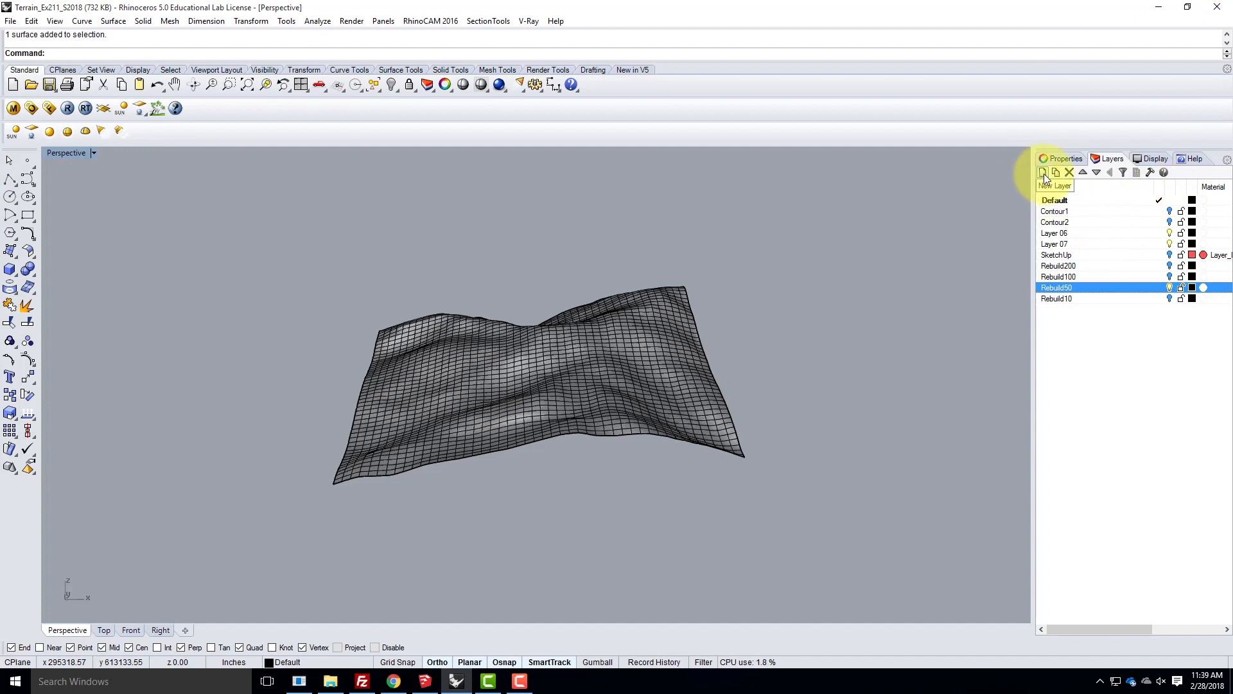
- Create a layer named Topo Lines below Rebuild10 and make it the current layer
{"action": "left_click", "coordinate": [1077, 333]}
{"action": "left_click", "coordinate": [1076, 299]}
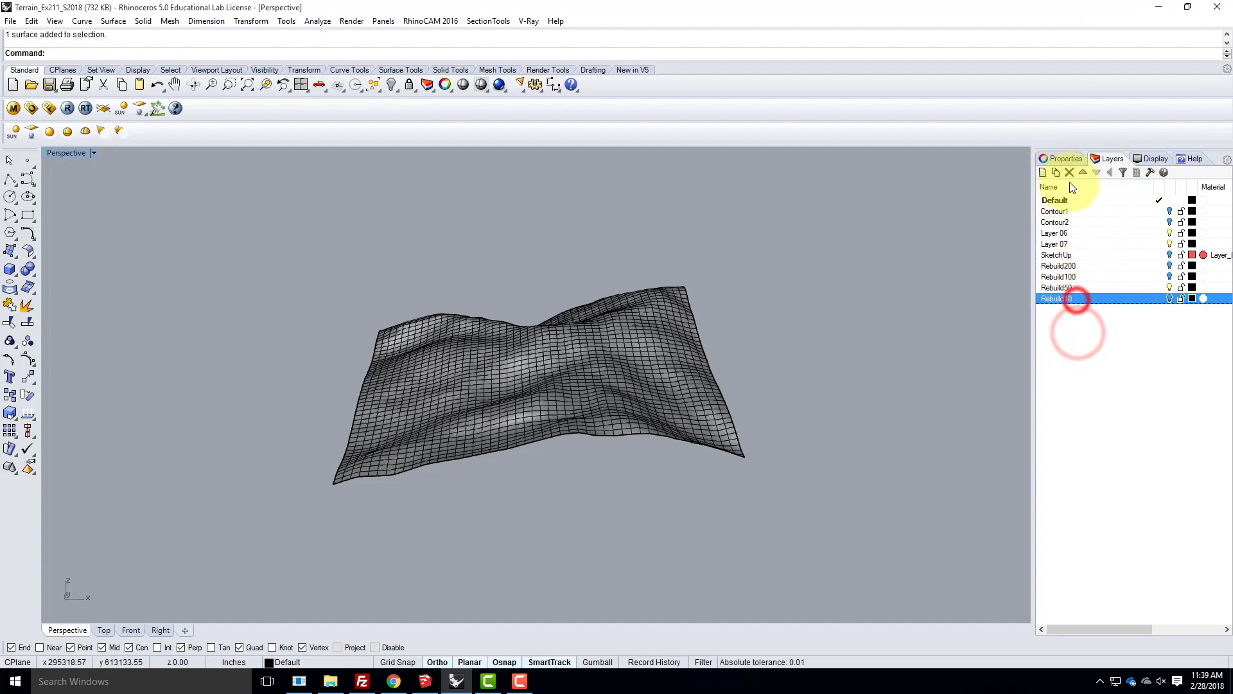
{"action": "left_click", "coordinate": [1042, 172]}
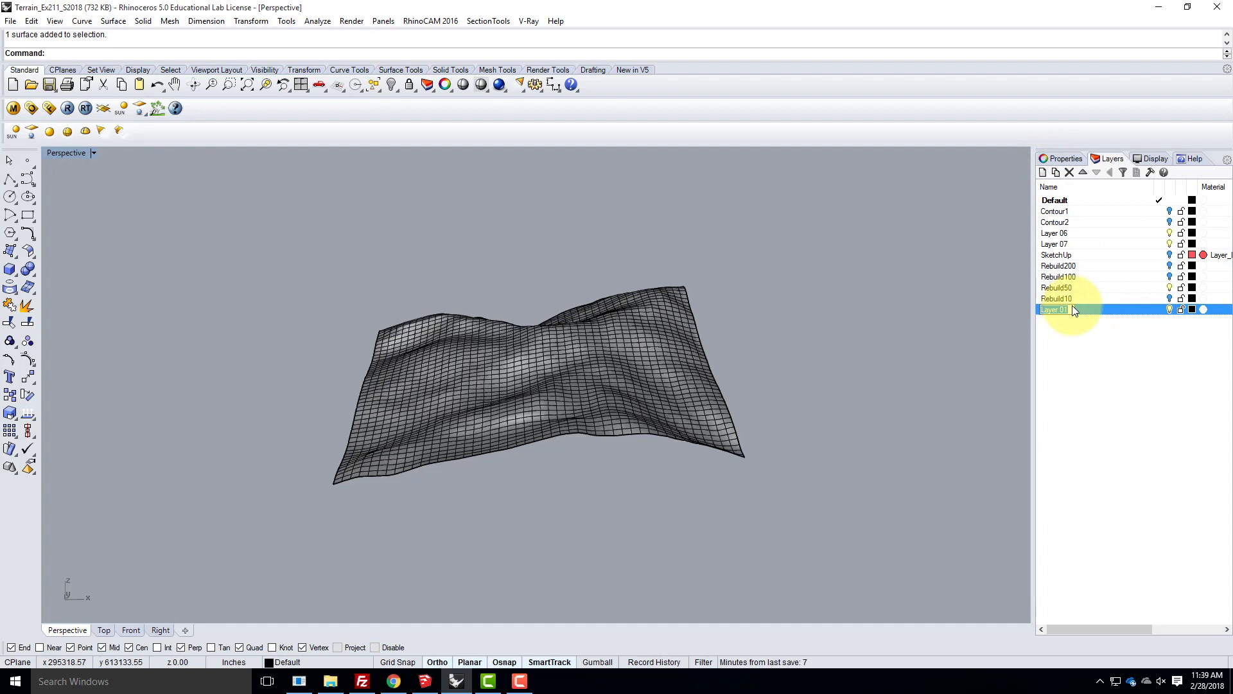
{"action": "type", "text": "Topography"}
{"action": "key", "text": "BackSpace"}
{"action": "key", "text": "BackSpace"}
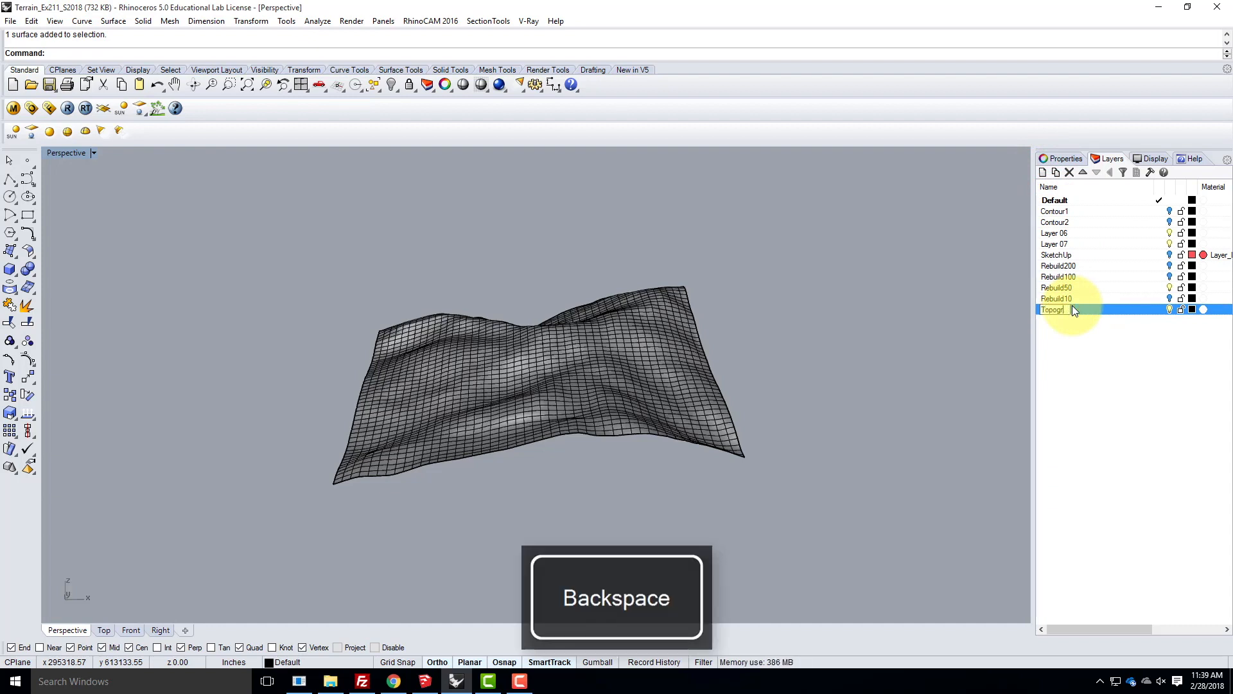
{"action": "type", "text": "Line"}
{"action": "key", "text": "Return"}
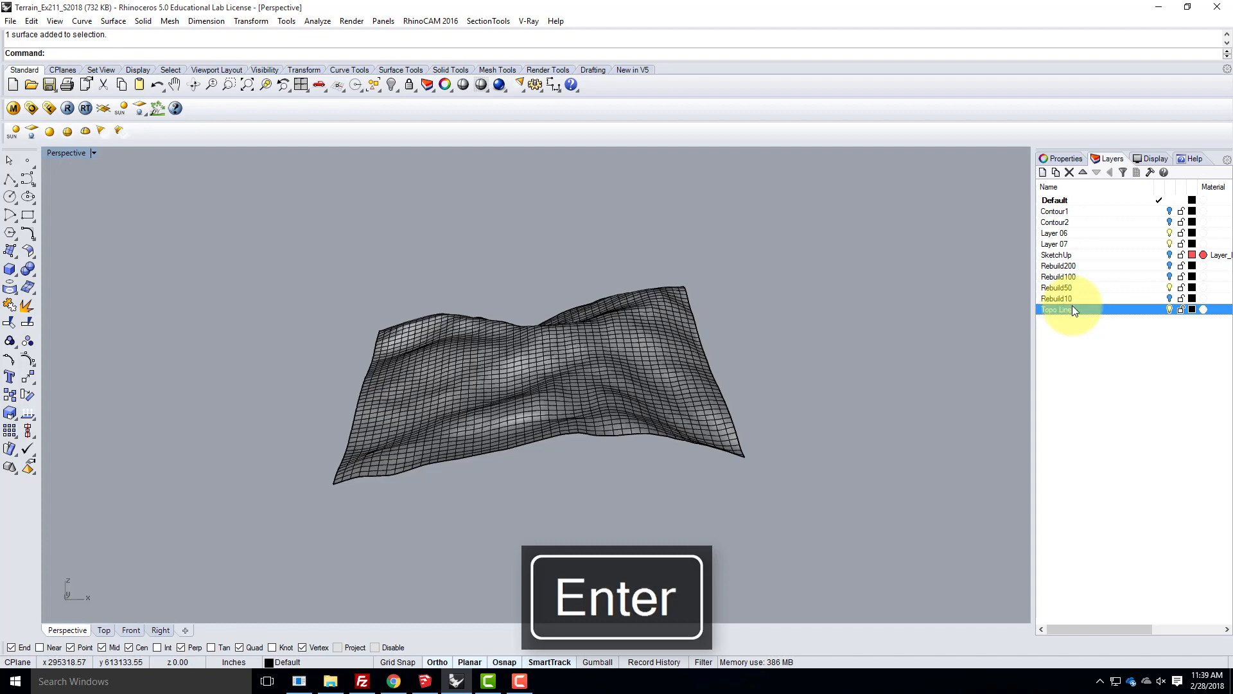
{"action": "double_click", "coordinate": [1126, 308]}
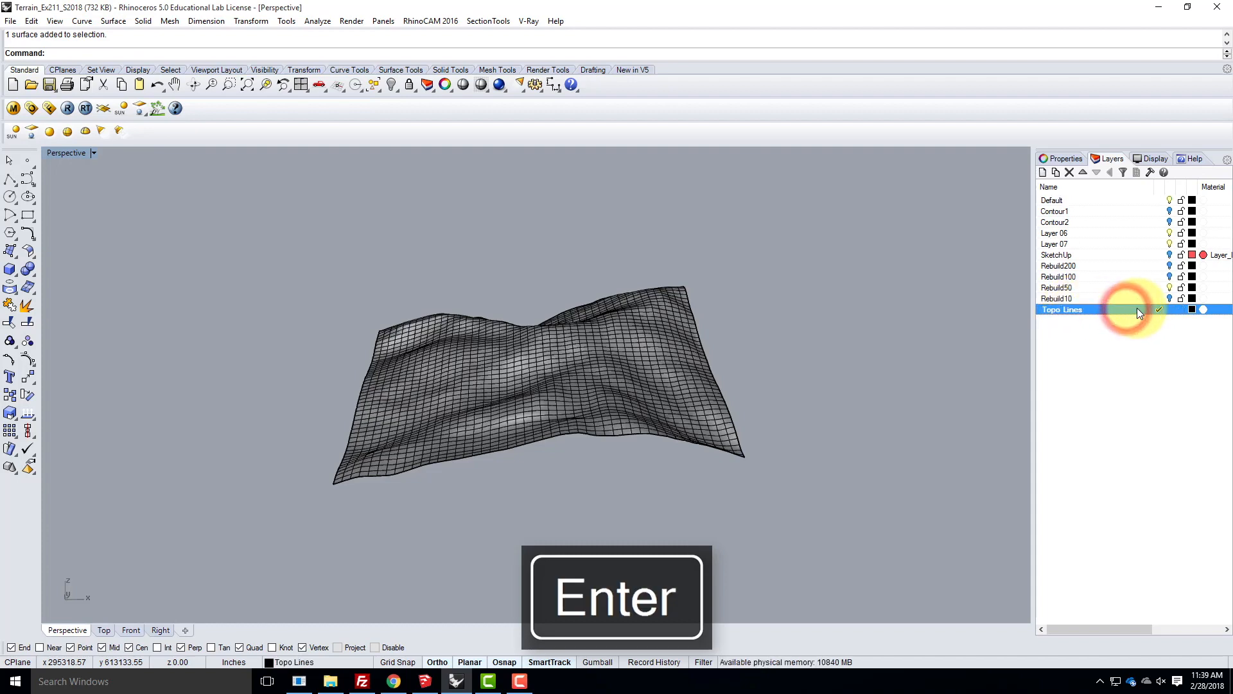
- Start a Contour on the Rebuild50 terrain surface, with the contour plane base point at the surface's lowest front corner endpoint
{"action": "right_click_drag", "start_coordinate": [354, 389], "coordinate": [317, 427]}
{"action": "left_click", "coordinate": [442, 449]}
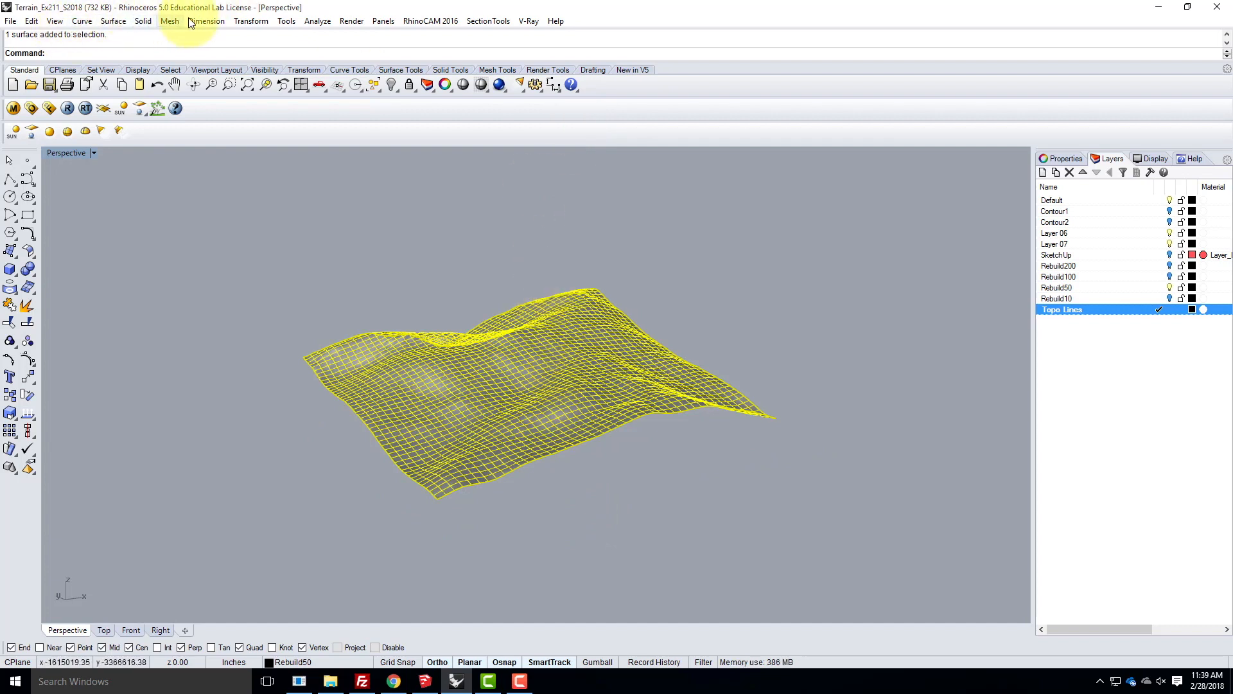
{"action": "left_click", "coordinate": [81, 21]}
{"action": "mouse_move", "coordinate": [114, 21]}
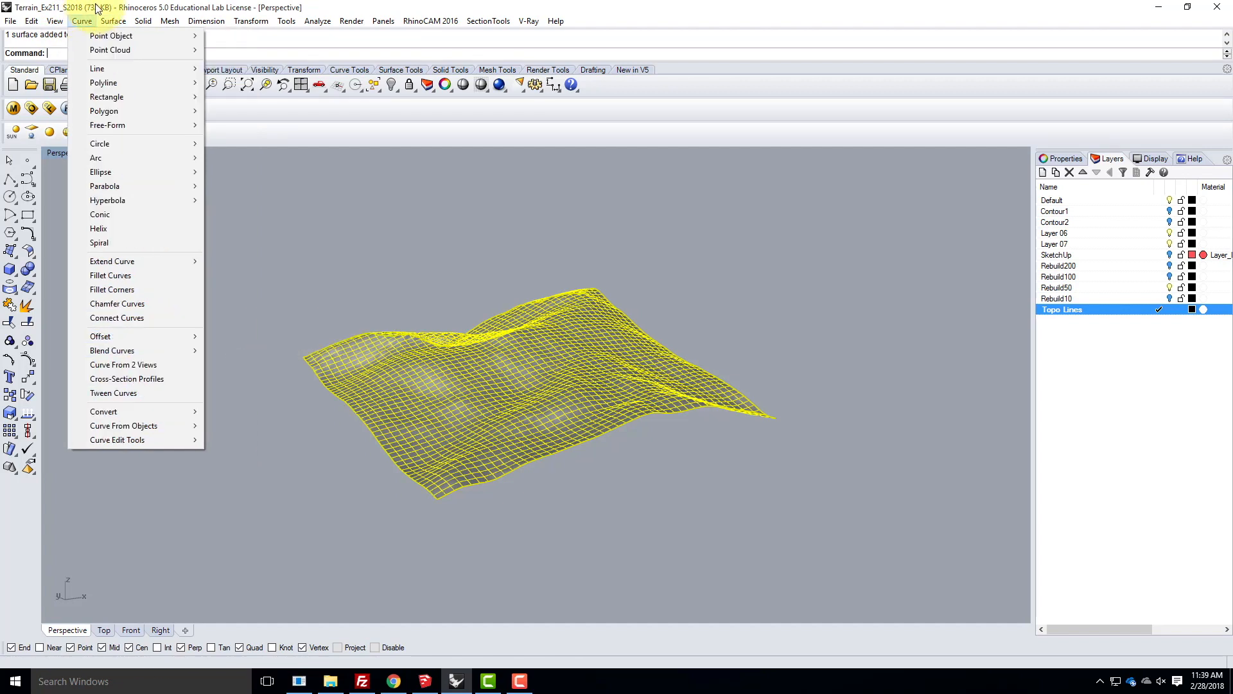
{"action": "mouse_move", "coordinate": [125, 426]}
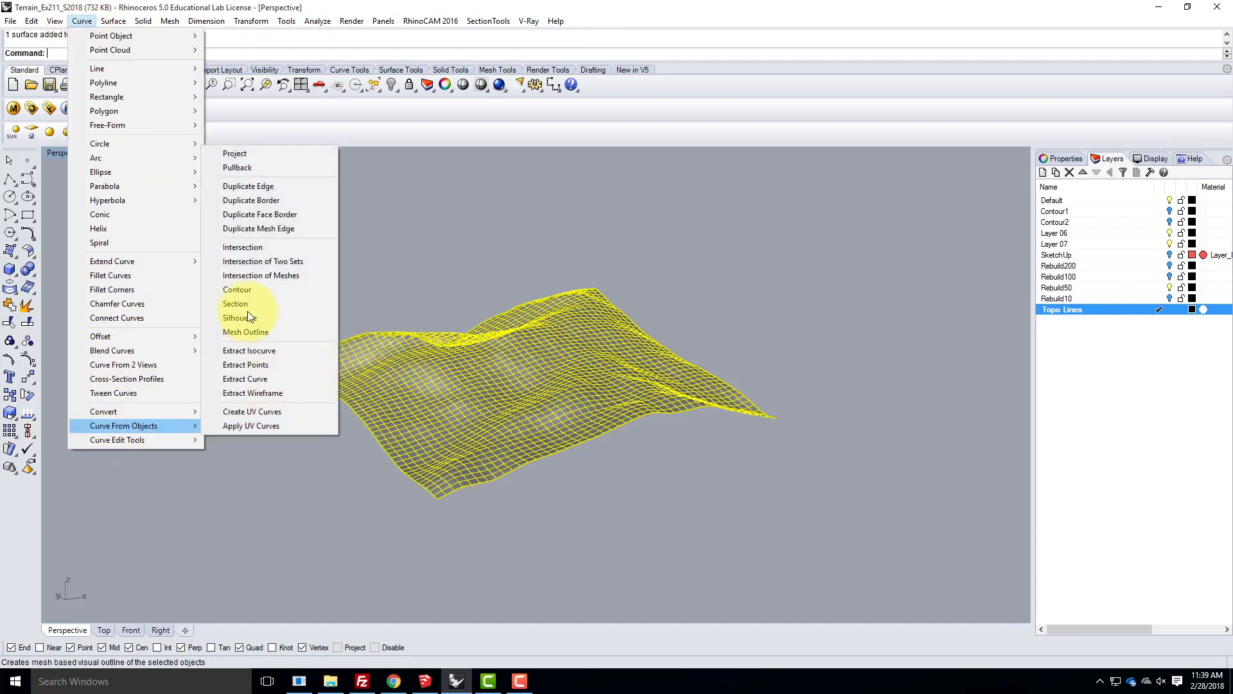
{"action": "left_click", "coordinate": [248, 289]}
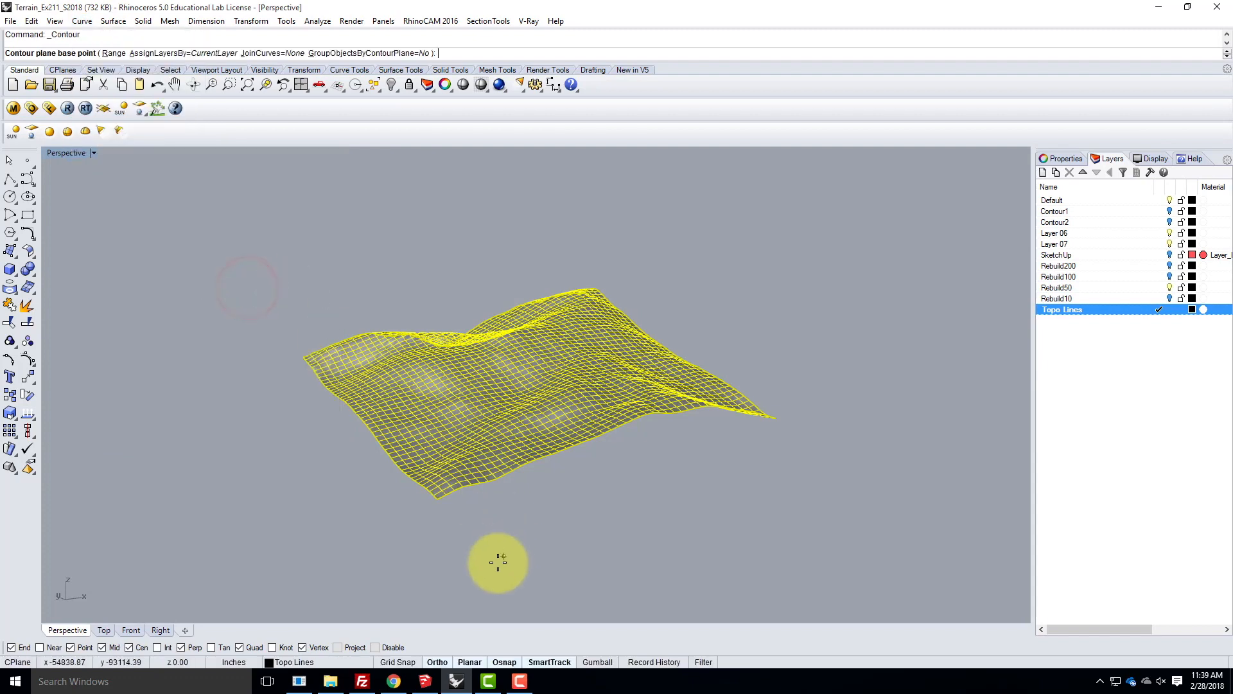
{"action": "scroll", "coordinate": [455, 492], "scroll_direction": "up", "scroll_amount": 3}
{"action": "scroll", "coordinate": [455, 491], "scroll_direction": "up", "scroll_amount": 2}
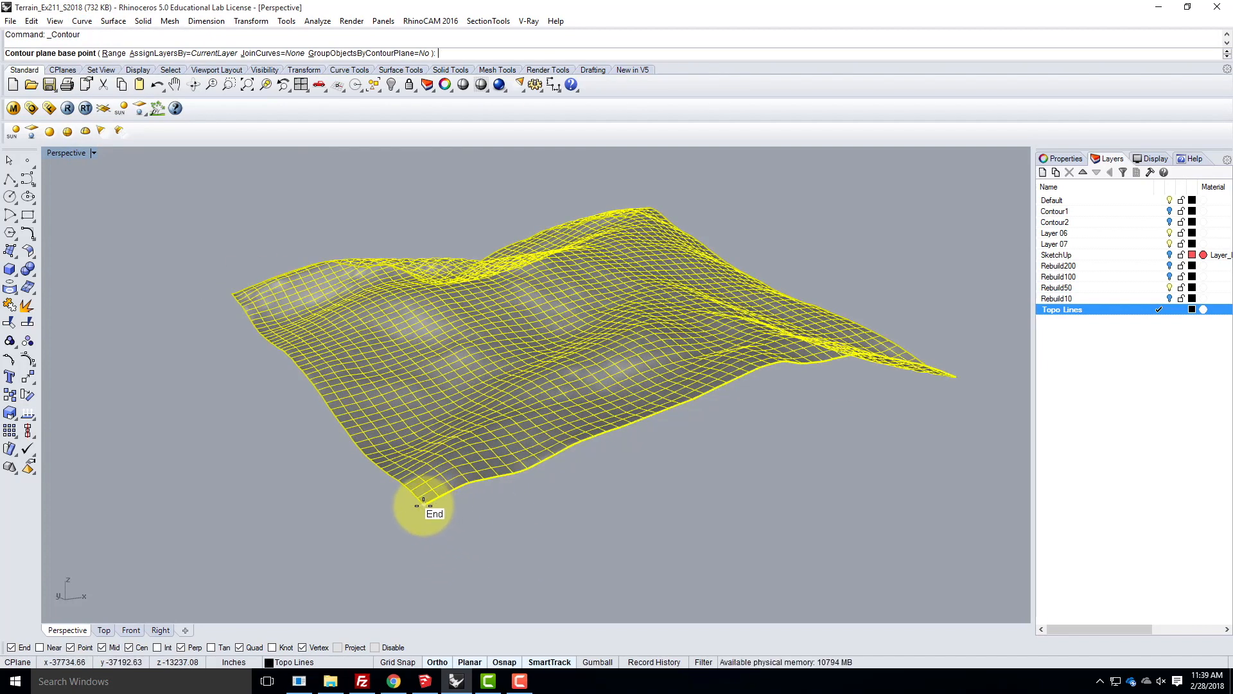
{"action": "left_click", "coordinate": [424, 504]}
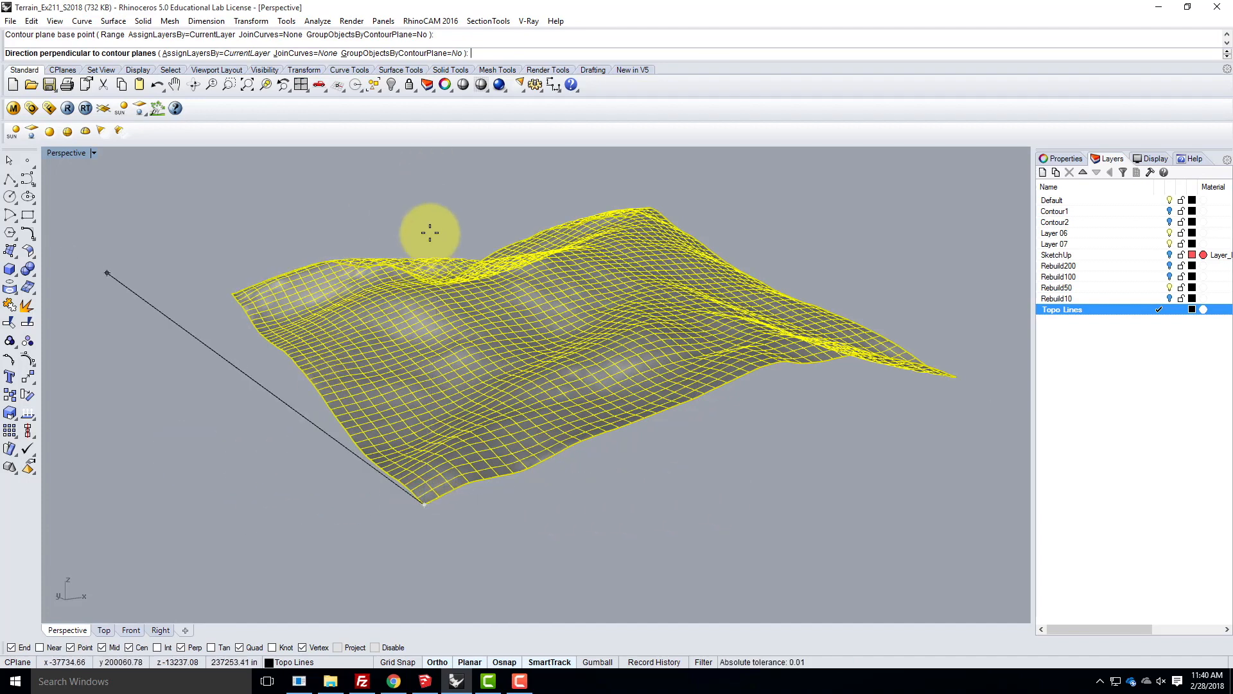
- Set the contour direction straight up in the Front view and generate the contours at a 40' spacing
{"action": "double_click", "coordinate": [61, 154]}
{"action": "scroll", "coordinate": [309, 514], "scroll_direction": "down", "scroll_amount": 3}
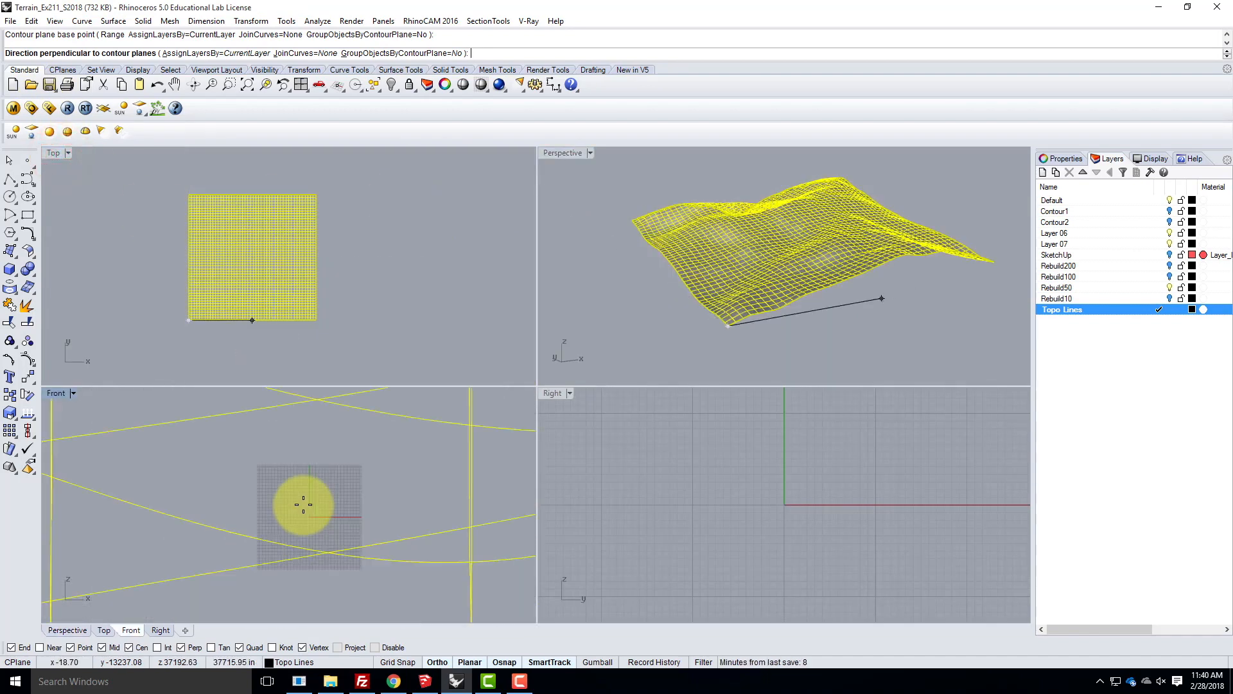
{"action": "scroll", "coordinate": [290, 495], "scroll_direction": "down", "scroll_amount": 6}
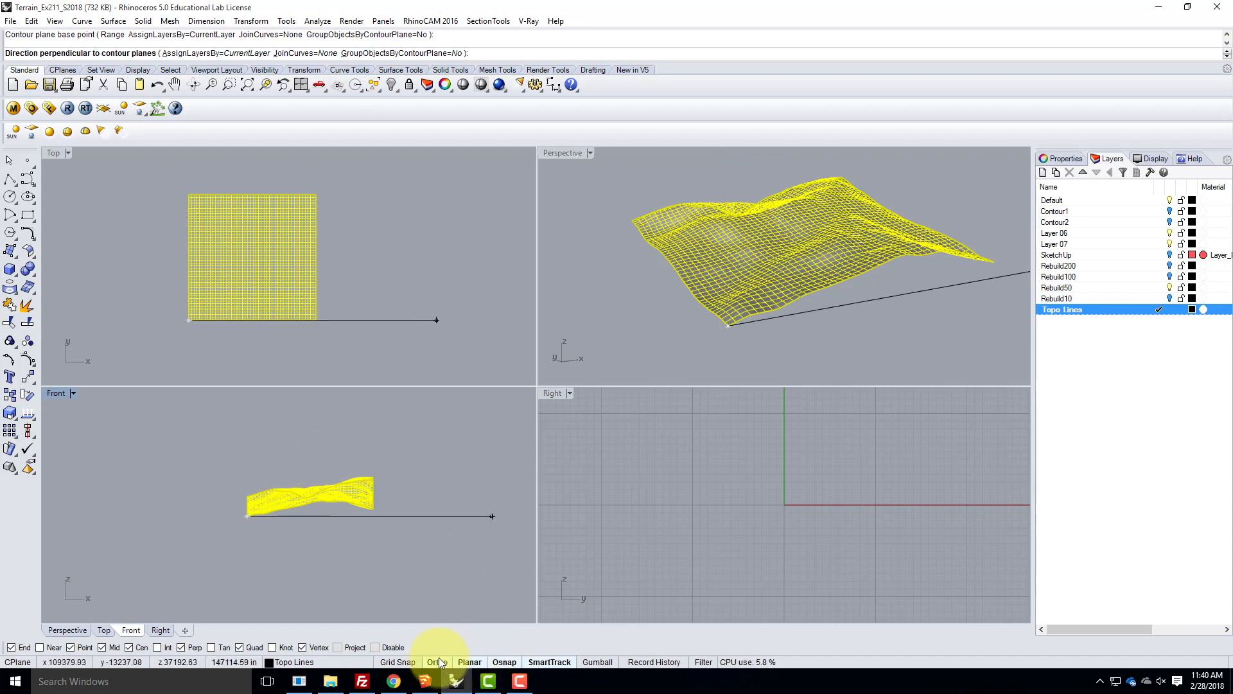
{"action": "left_click", "coordinate": [315, 417]}
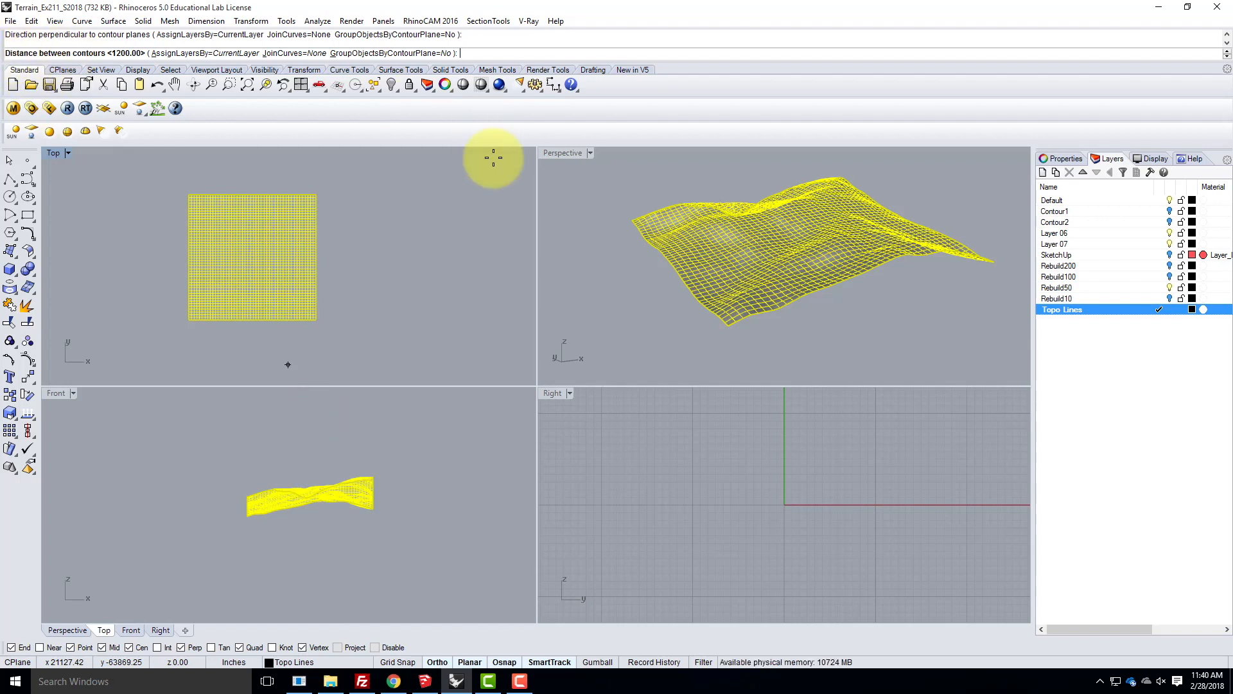
{"action": "type", "text": "40"}
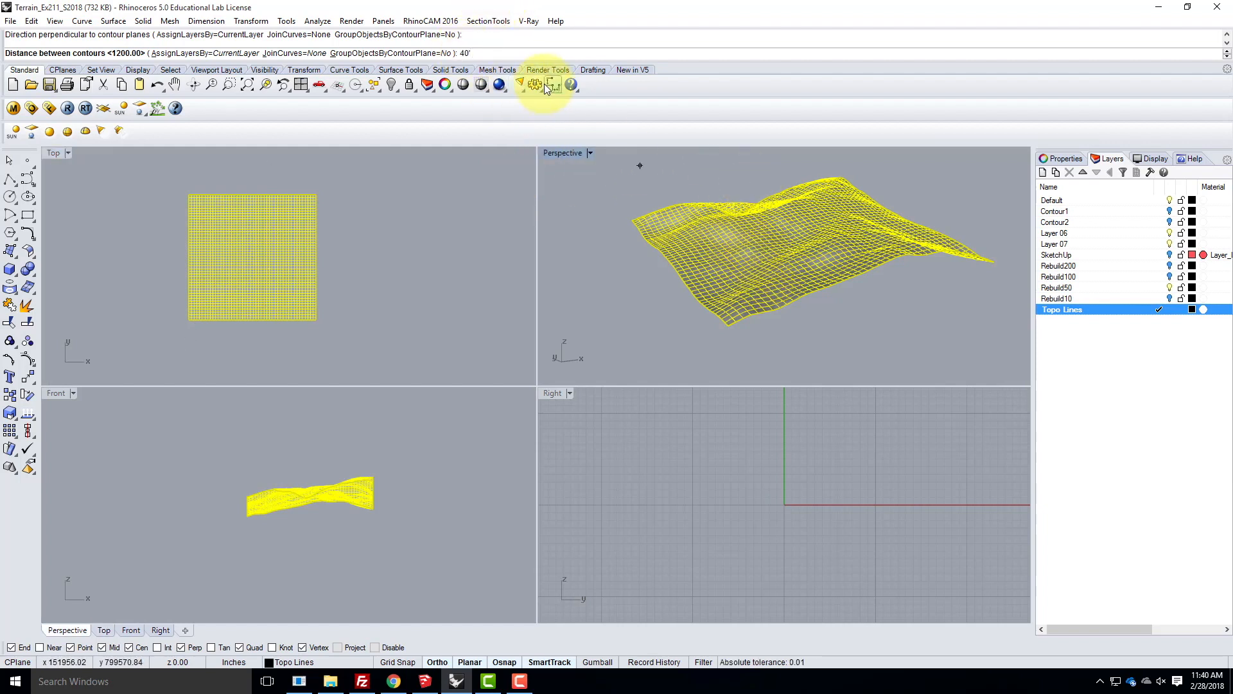
{"action": "key", "text": "Return"}
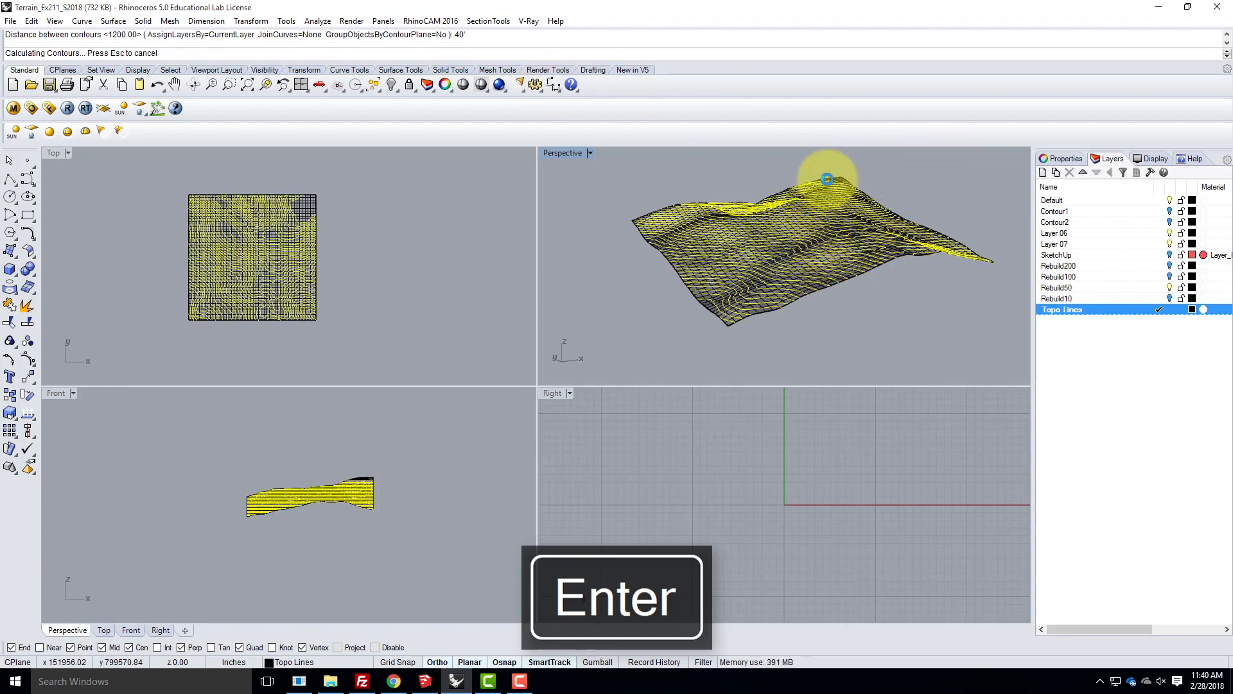
- Examine how the contour lines follow the terrain surface, close up and as a whole in a maximized Perspective view
{"action": "scroll", "coordinate": [849, 260], "scroll_direction": "up", "scroll_amount": 8}
{"action": "right_click_drag", "start_coordinate": [866, 275], "coordinate": [738, 269]}
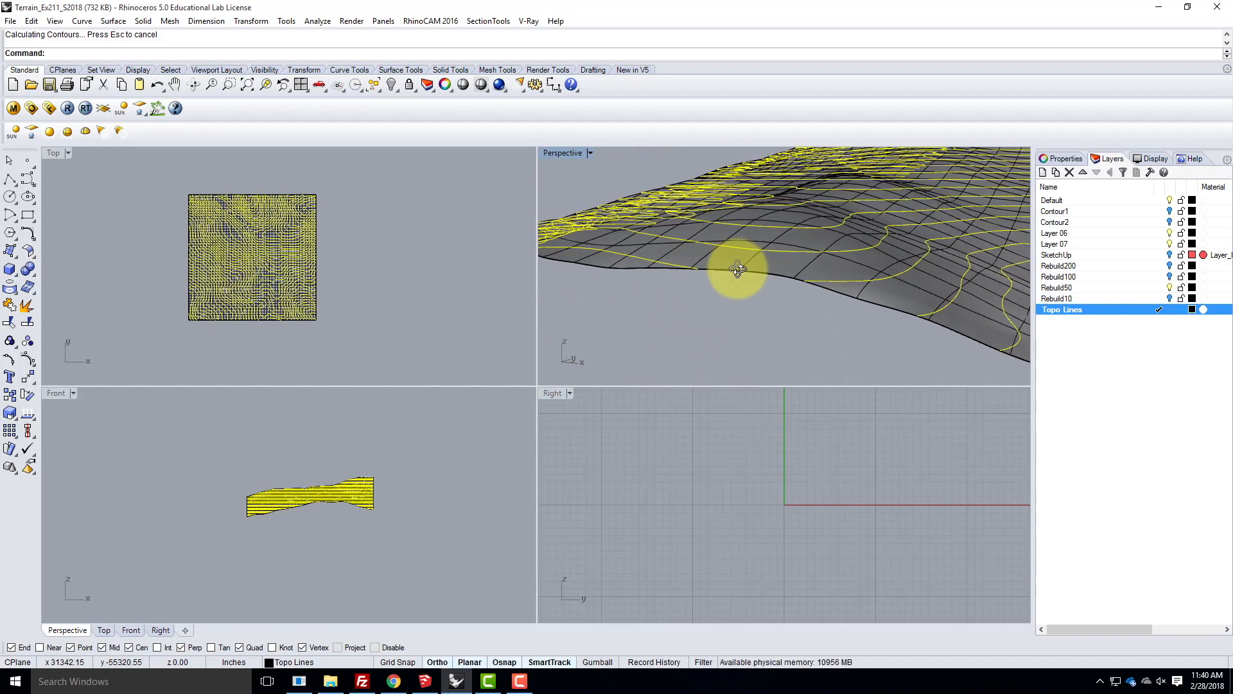
{"action": "right_click_drag", "start_coordinate": [743, 251], "coordinate": [861, 276]}
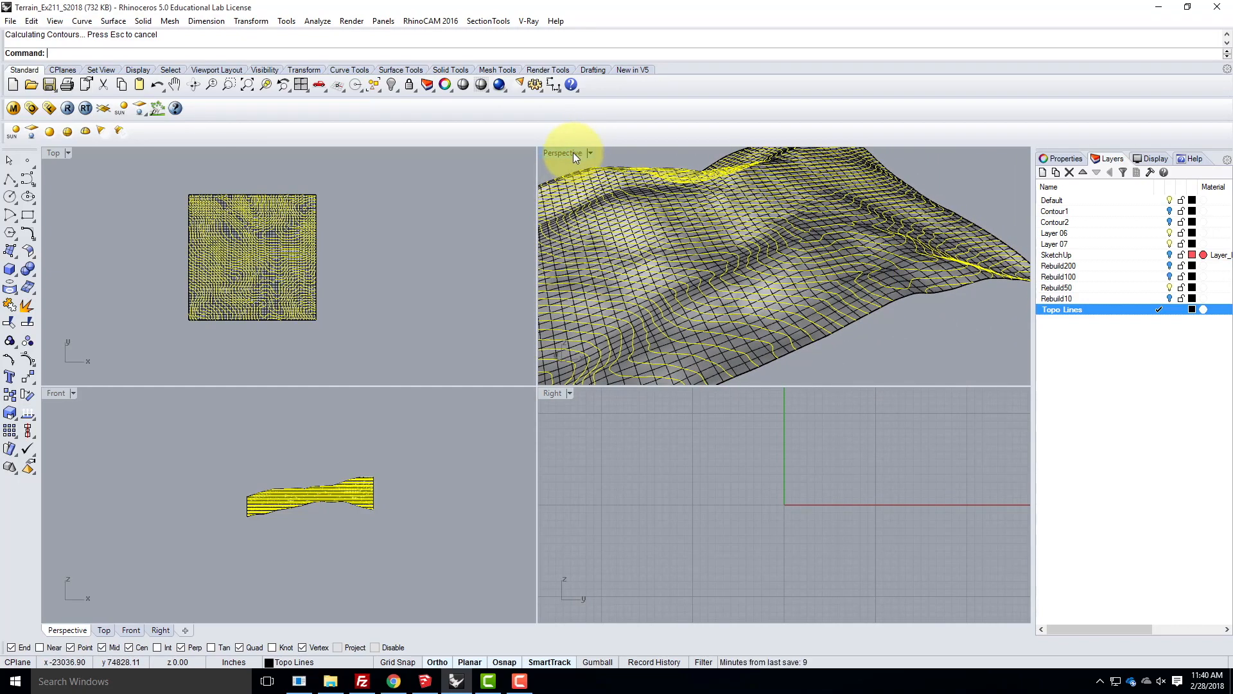
{"action": "double_click", "coordinate": [573, 152]}
{"action": "scroll", "coordinate": [673, 317], "scroll_direction": "down", "scroll_amount": 5}
{"action": "left_click", "coordinate": [734, 376]}
{"action": "right_click_drag", "start_coordinate": [834, 302], "coordinate": [669, 344]}
{"action": "scroll", "coordinate": [669, 345], "scroll_direction": "up", "scroll_amount": 5}
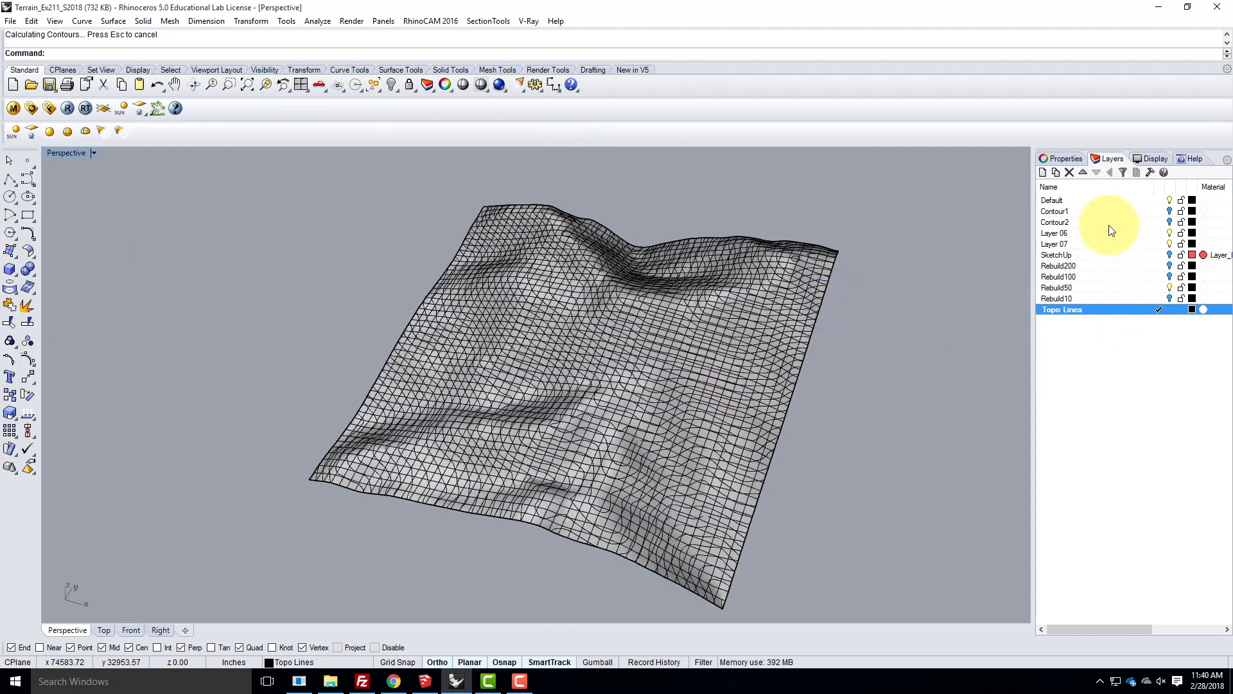
- Hide the Rebuild50 layer and inspect the topographic contour lines on their own from several angles
{"action": "left_click", "coordinate": [1169, 288]}
{"action": "right_click_drag", "start_coordinate": [612, 344], "coordinate": [697, 301]}
{"action": "scroll", "coordinate": [588, 387], "scroll_direction": "up", "scroll_amount": 5}
{"action": "right_click_drag", "start_coordinate": [730, 396], "coordinate": [657, 414]}
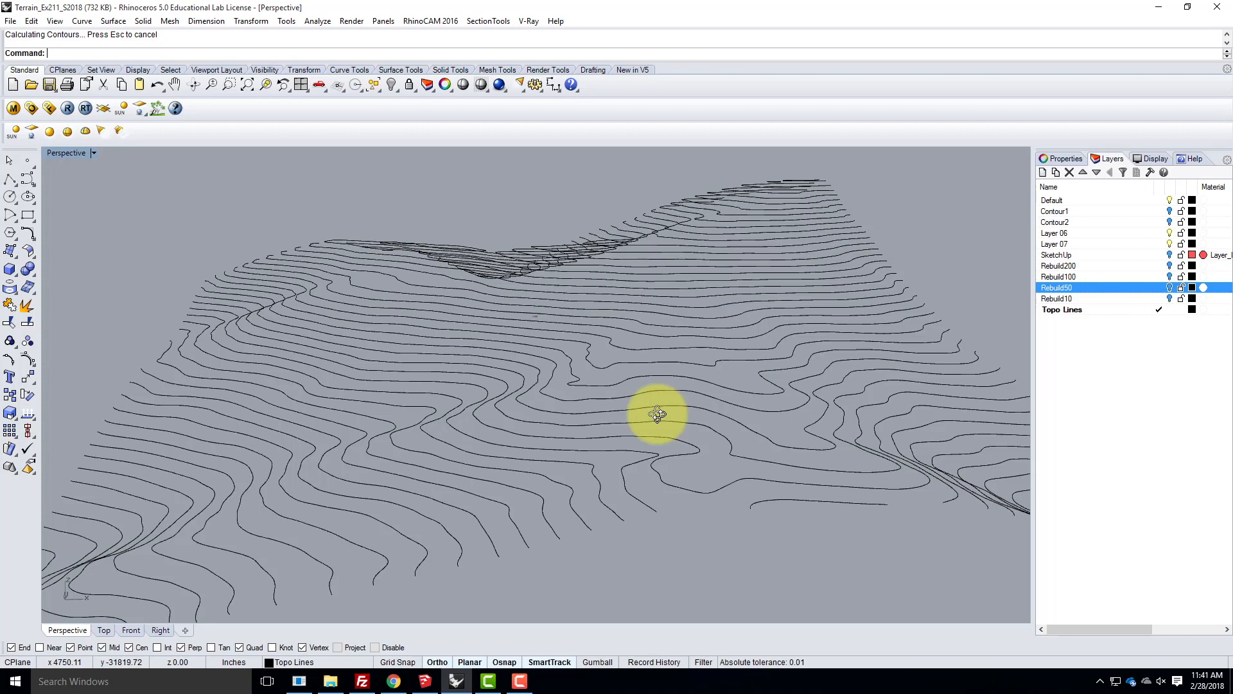
{"action": "right_click_drag", "start_coordinate": [657, 414], "coordinate": [707, 385]}
{"action": "scroll", "coordinate": [407, 276], "scroll_direction": "up", "scroll_amount": 5}
{"action": "right_click_drag", "start_coordinate": [476, 343], "coordinate": [447, 310]}
{"action": "scroll", "coordinate": [447, 311], "scroll_direction": "down", "scroll_amount": 5}
{"action": "right_click_drag", "start_coordinate": [662, 461], "coordinate": [604, 505]}
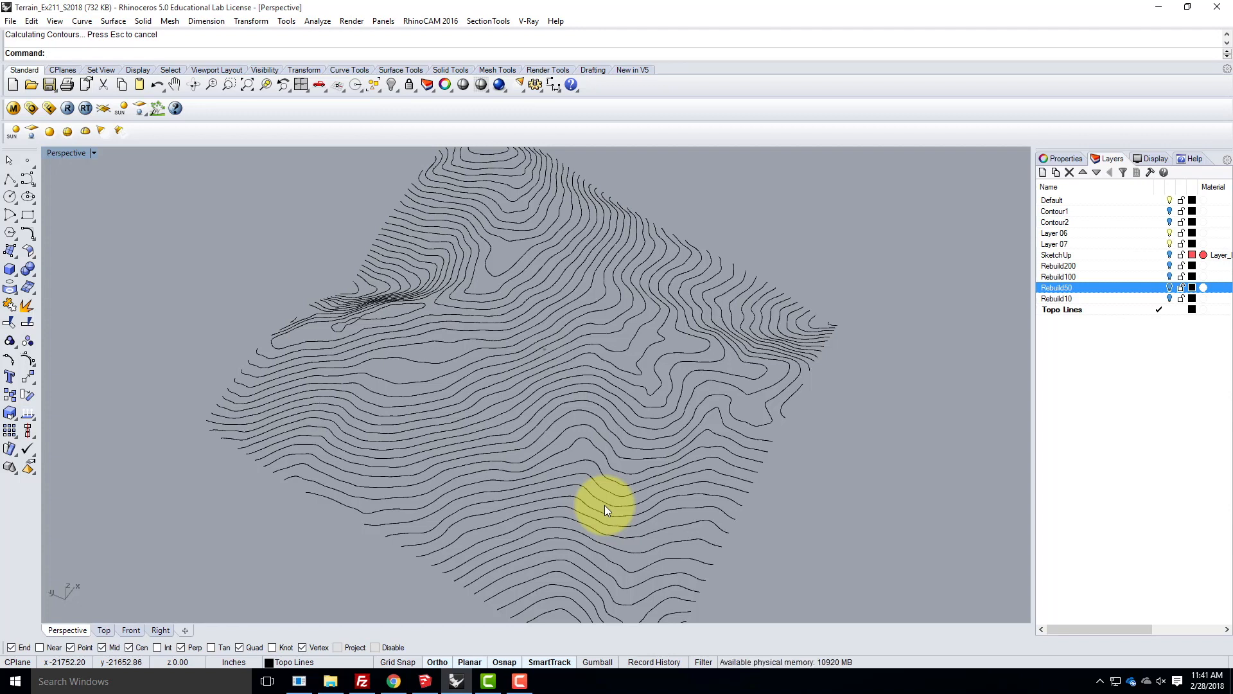
{"action": "scroll", "coordinate": [577, 430], "scroll_direction": "down", "scroll_amount": 5}
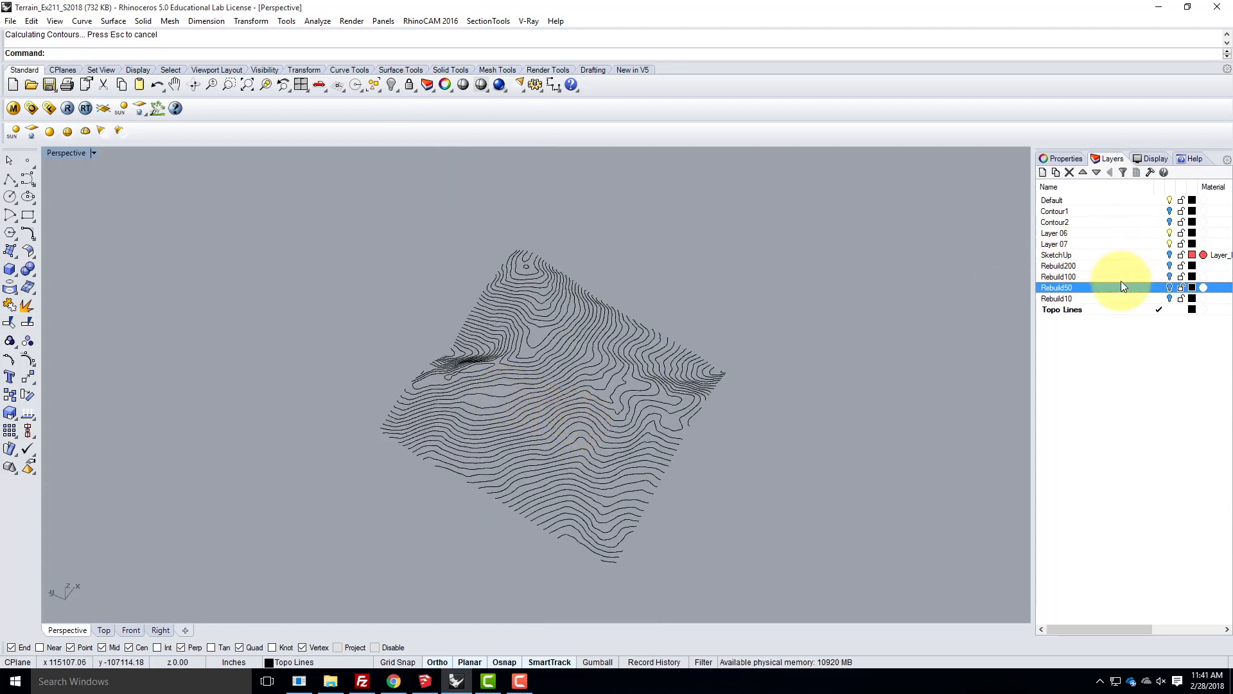
- Create a layer named AutoCAD below the Topo Lines layer and make it the current layer
{"action": "left_click", "coordinate": [1042, 172]}
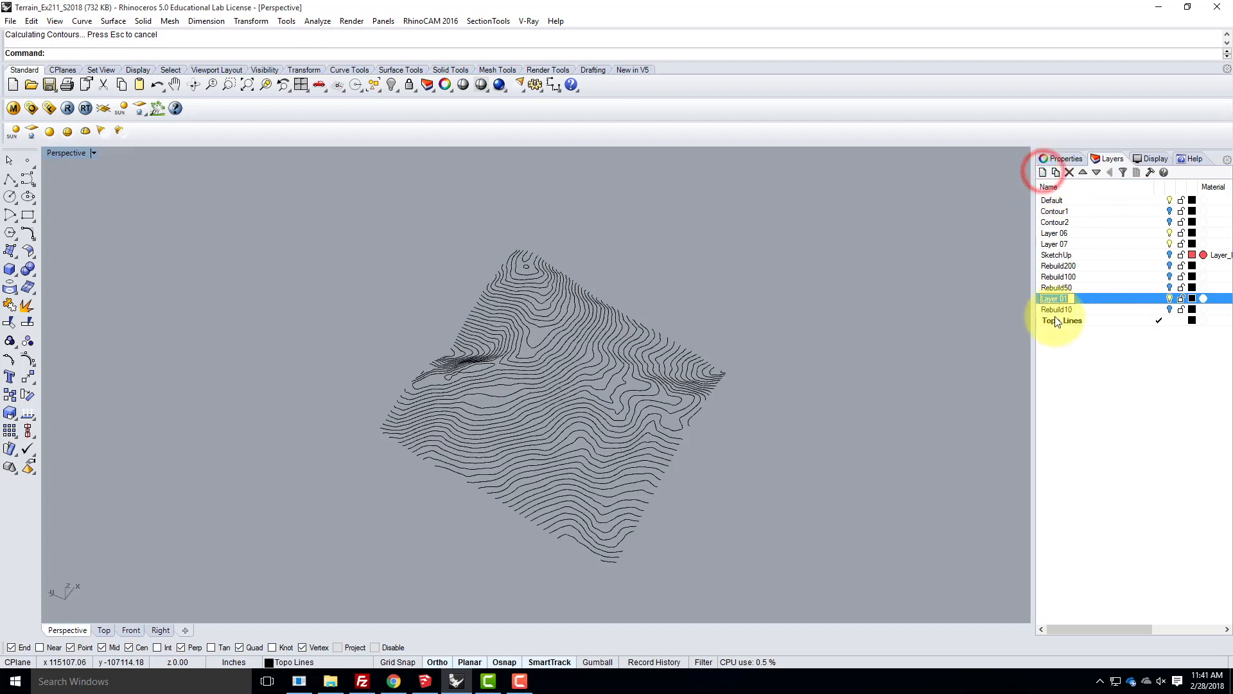
{"action": "left_click", "coordinate": [1100, 302]}
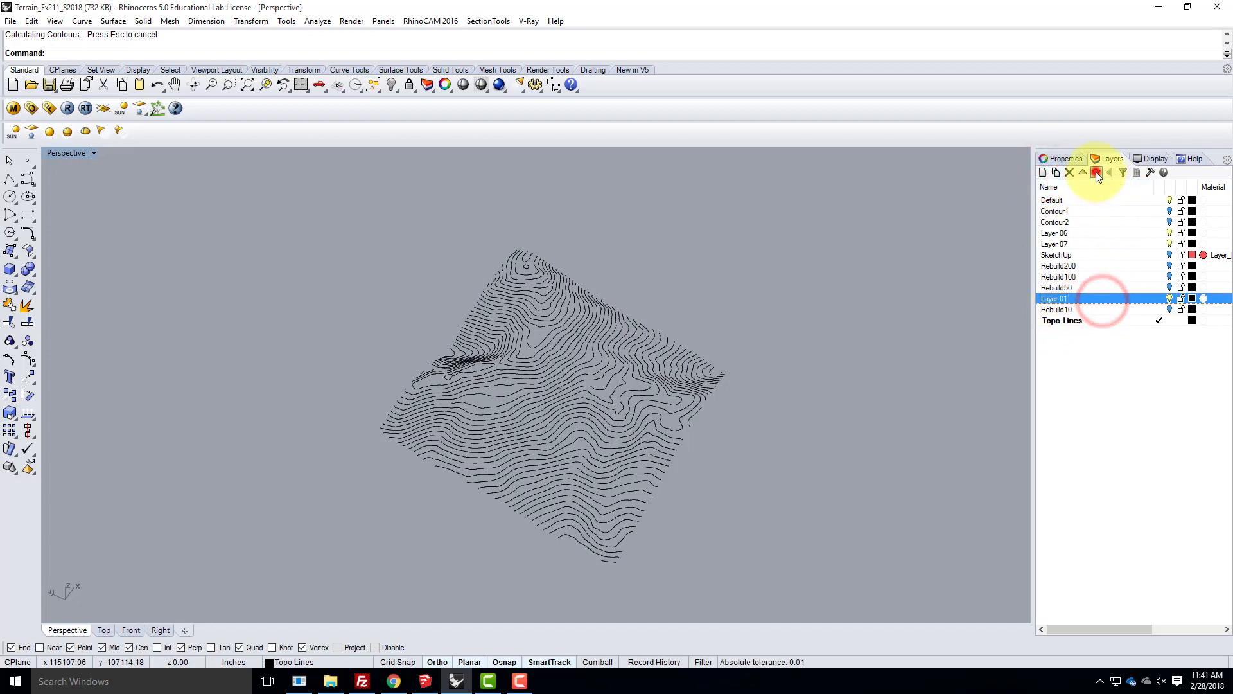
{"action": "left_click", "coordinate": [1097, 173]}
{"action": "left_click", "coordinate": [1097, 173]}
{"action": "left_click", "coordinate": [1067, 320]}
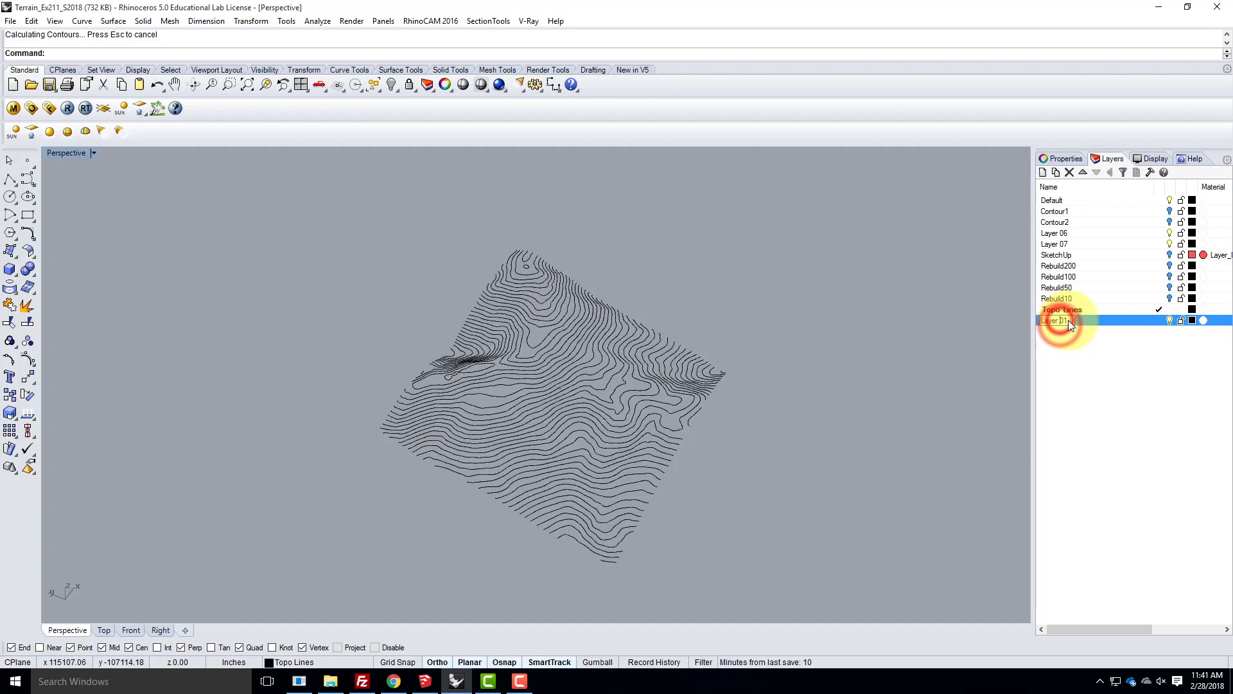
{"action": "type", "text": "a"}
{"action": "key", "text": "shift+BackSpace"}
{"action": "type", "text": "A"}
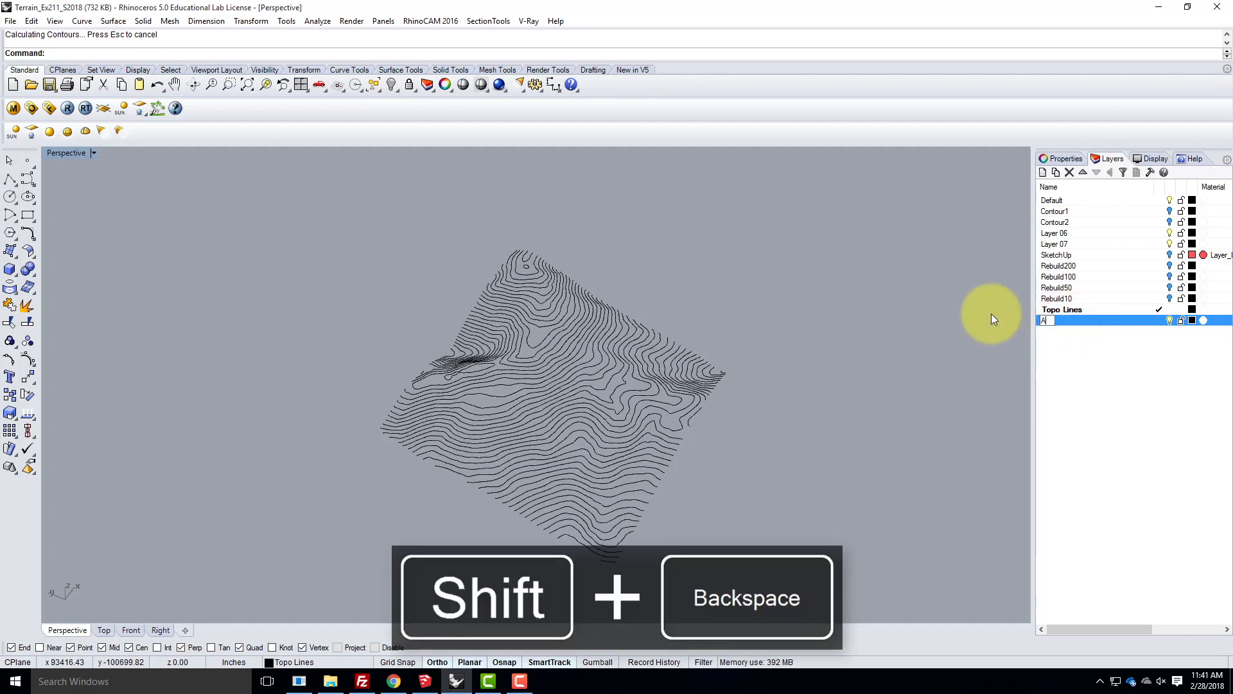
{"action": "type", "text": "utoCDA"}
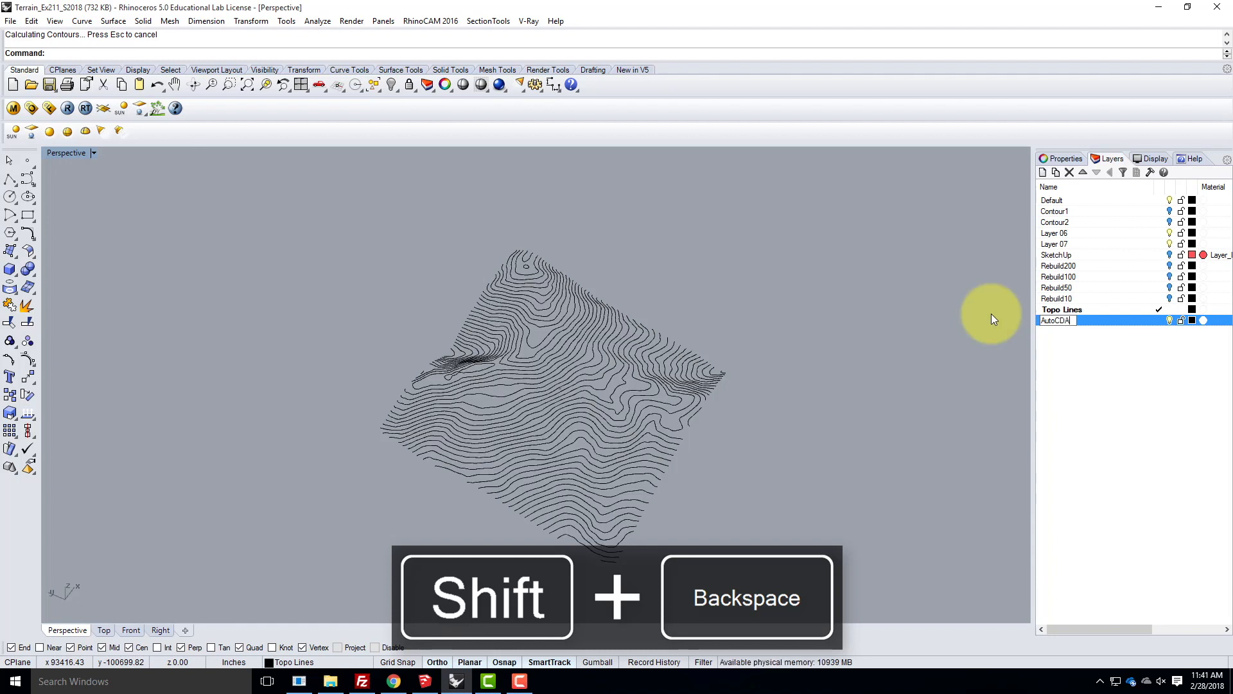
{"action": "key", "text": "BackSpace"}
{"action": "key", "text": "BackSpace"}
{"action": "type", "text": "AD"}
{"action": "double_click", "coordinate": [1138, 320]}
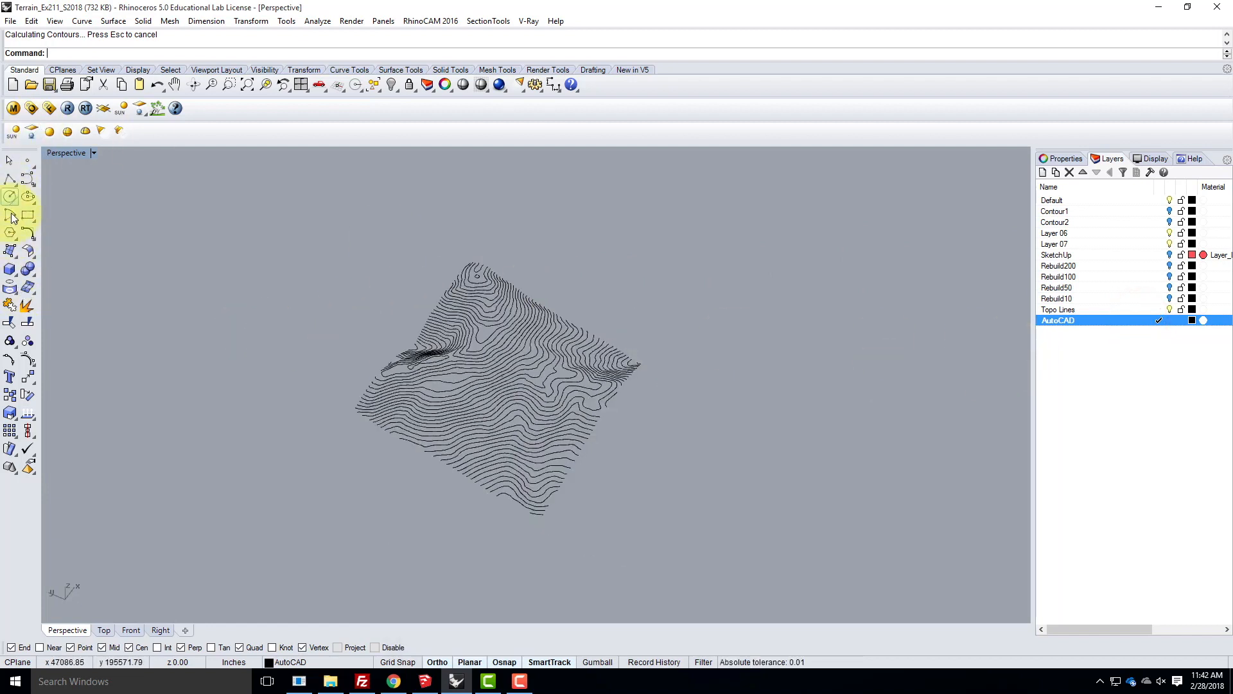
- Draw a flat rectangular plane surface that extends past the topographic contour lines on all sides
{"action": "left_click", "coordinate": [9, 252]}
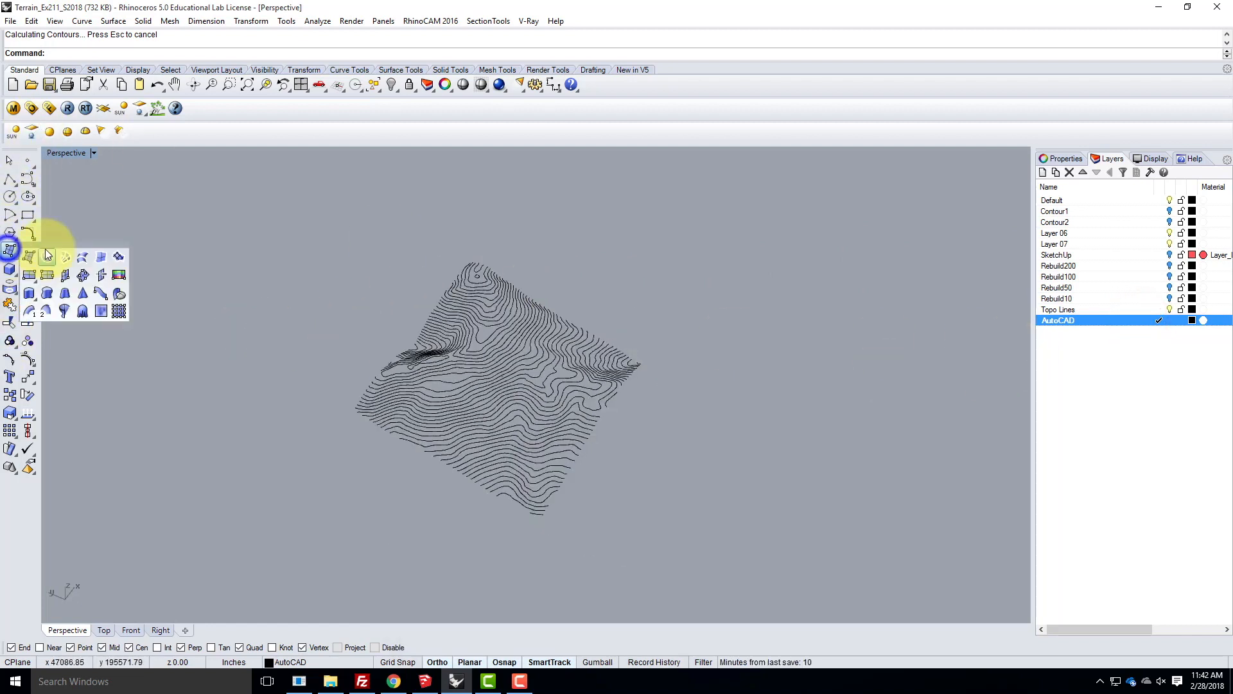
{"action": "left_click", "coordinate": [28, 277]}
{"action": "left_click", "coordinate": [430, 207]}
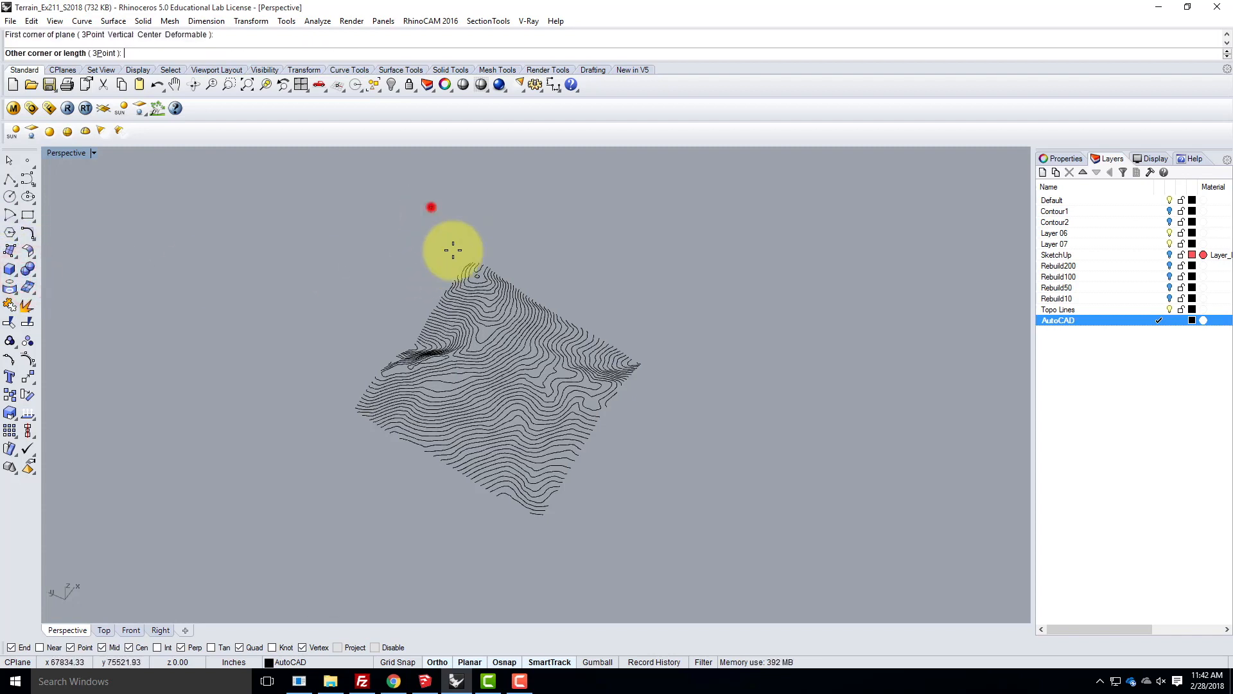
{"action": "left_click", "coordinate": [580, 605]}
{"action": "mouse_move", "coordinate": [674, 545]}
{"action": "right_mouse_down"}
{"action": "mouse_move", "coordinate": [828, 446]}
{"action": "mouse_move", "coordinate": [861, 481]}
{"action": "mouse_move", "coordinate": [716, 550]}
{"action": "mouse_move", "coordinate": [639, 488]}
{"action": "mouse_move", "coordinate": [683, 504]}
{"action": "mouse_move", "coordinate": [672, 507]}
{"action": "right_mouse_up"}
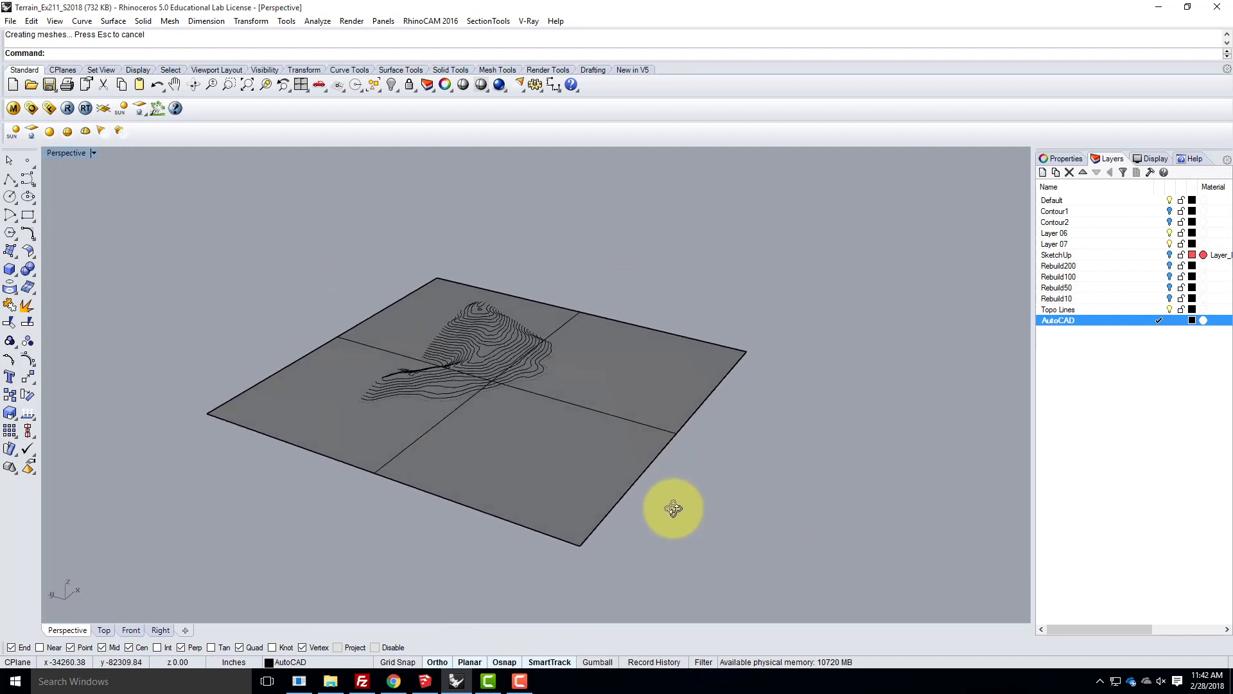
- Project all the topographic contour lines onto the flat plane from the Top view, with the output on the current layer
{"action": "double_click", "coordinate": [84, 152]}
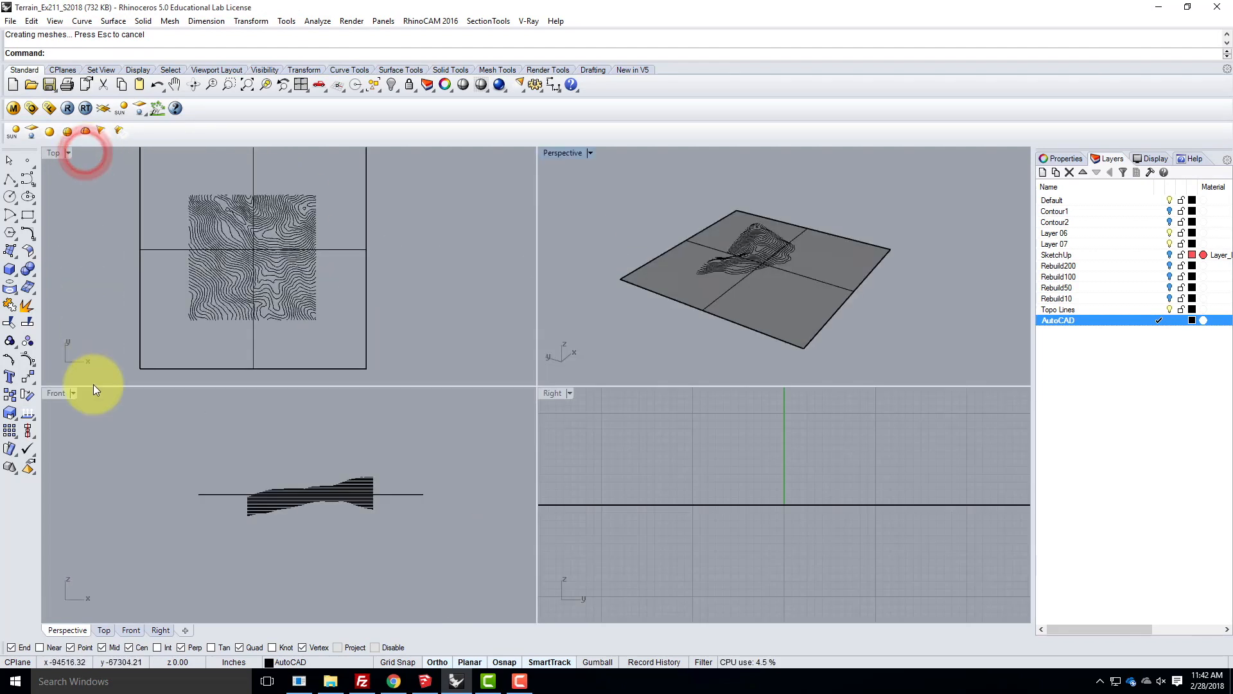
{"action": "double_click", "coordinate": [55, 153]}
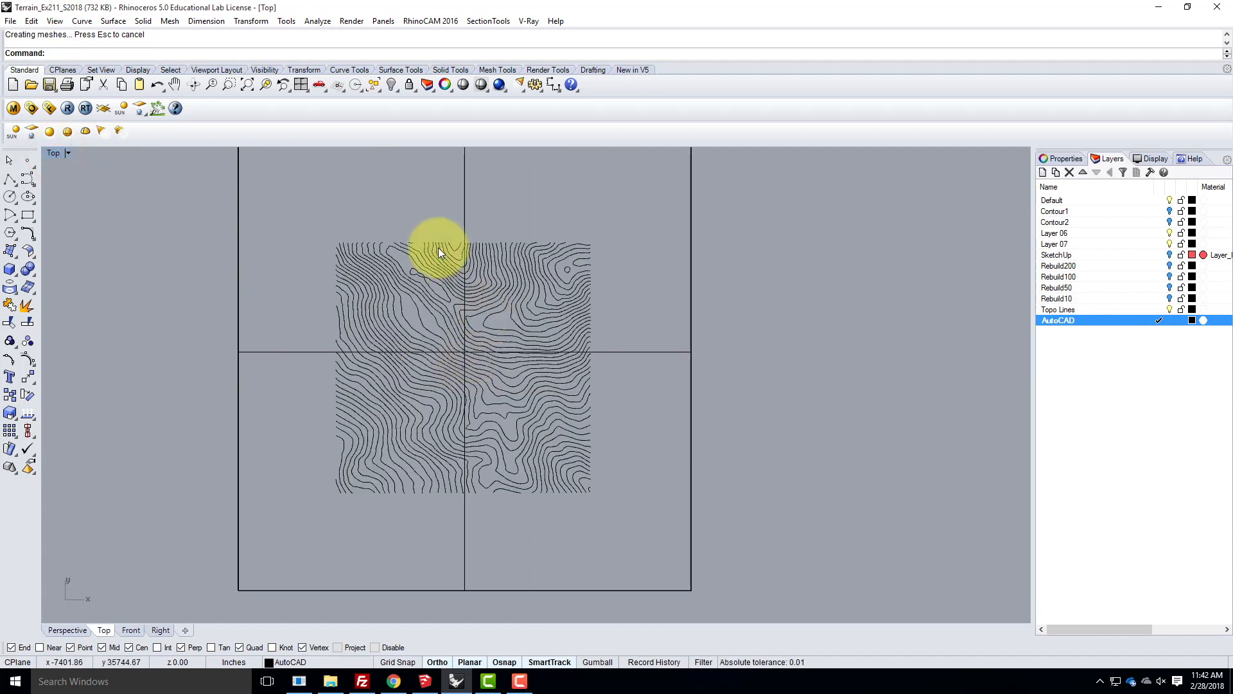
{"action": "left_click", "coordinate": [81, 22]}
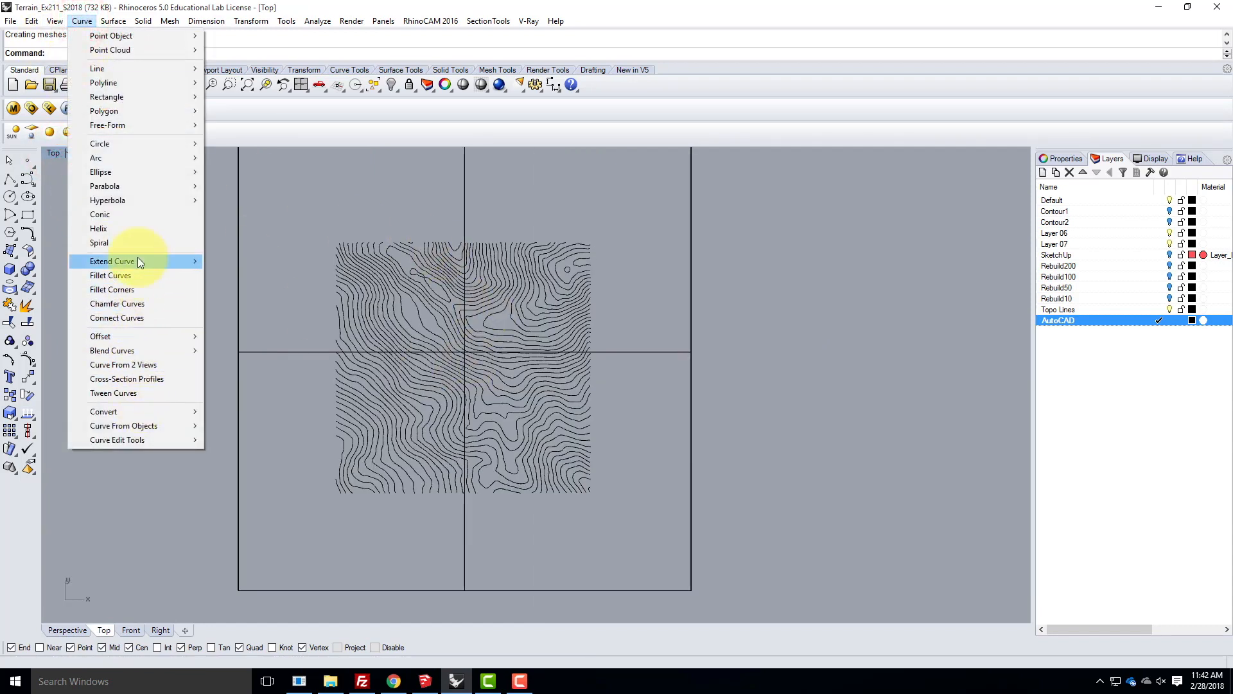
{"action": "mouse_move", "coordinate": [130, 427]}
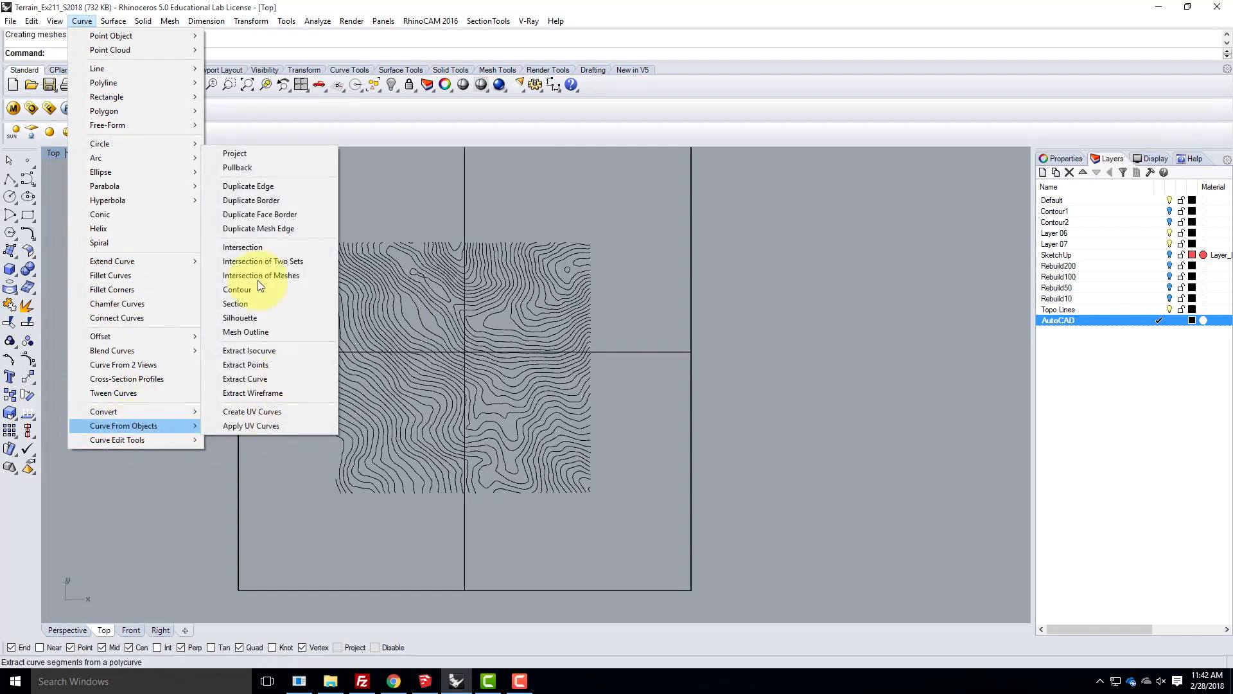
{"action": "left_click", "coordinate": [246, 154]}
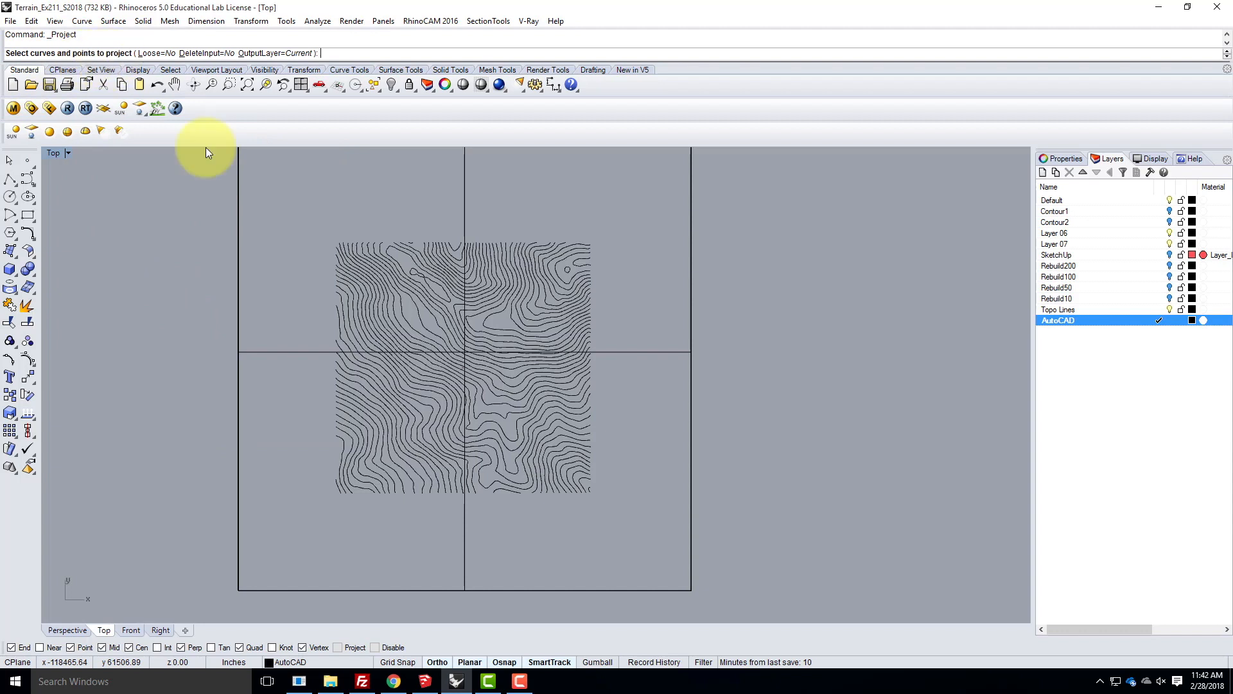
{"action": "left_click_drag", "start_coordinate": [143, 194], "coordinate": [767, 566]}
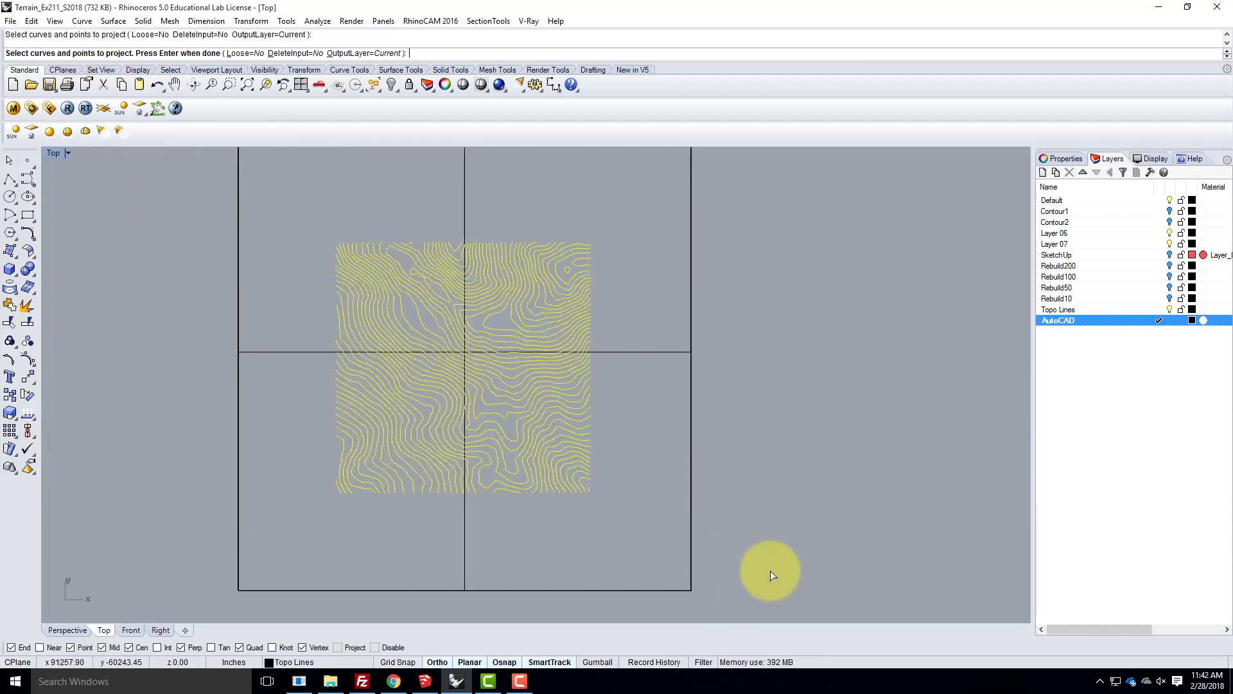
{"action": "key", "text": "Return"}
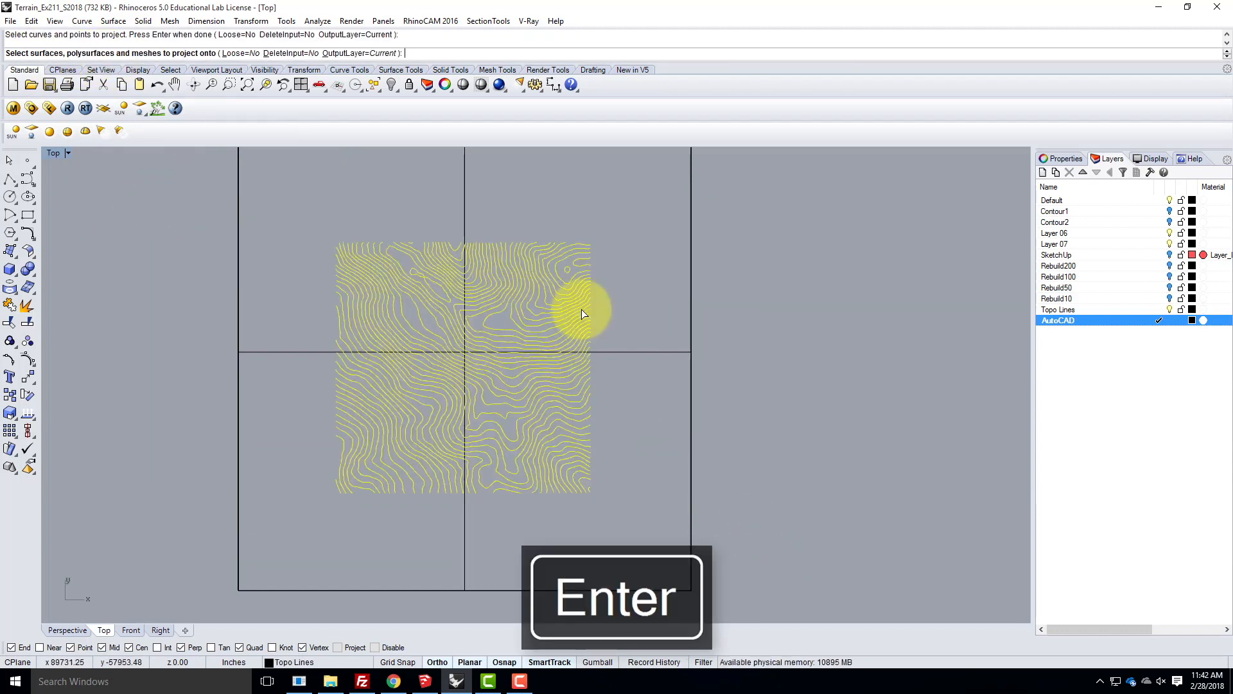
{"action": "left_click", "coordinate": [633, 352]}
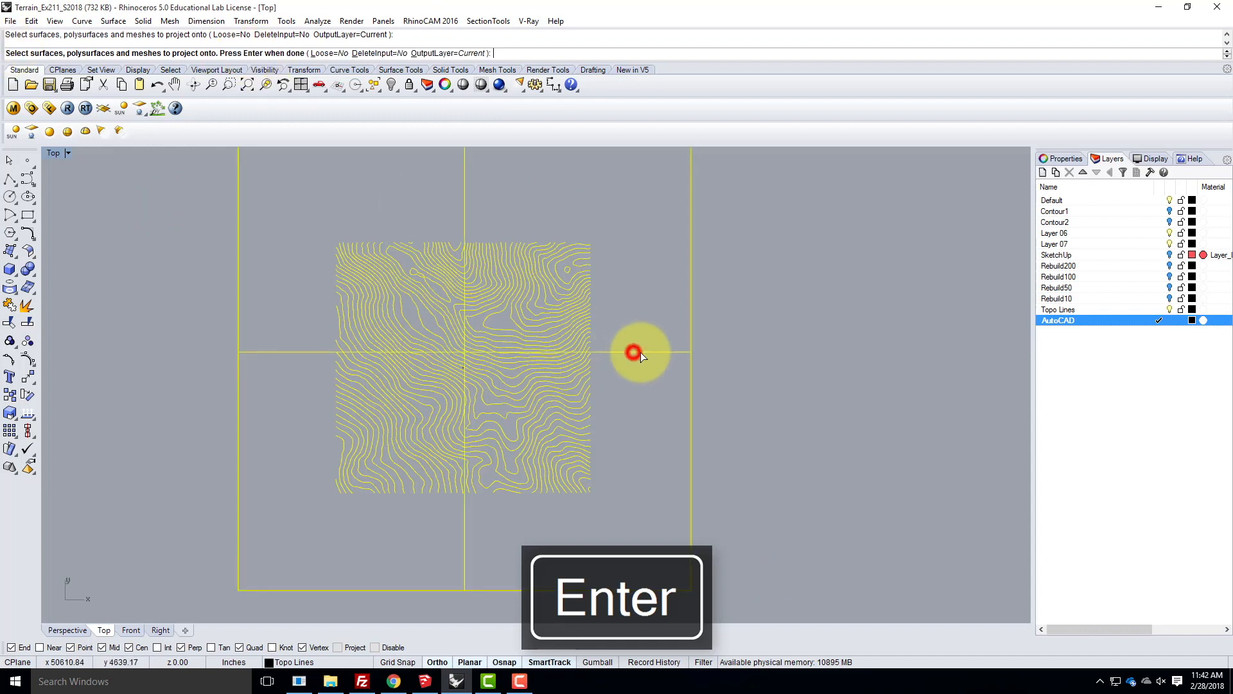
{"action": "key", "text": "Return"}
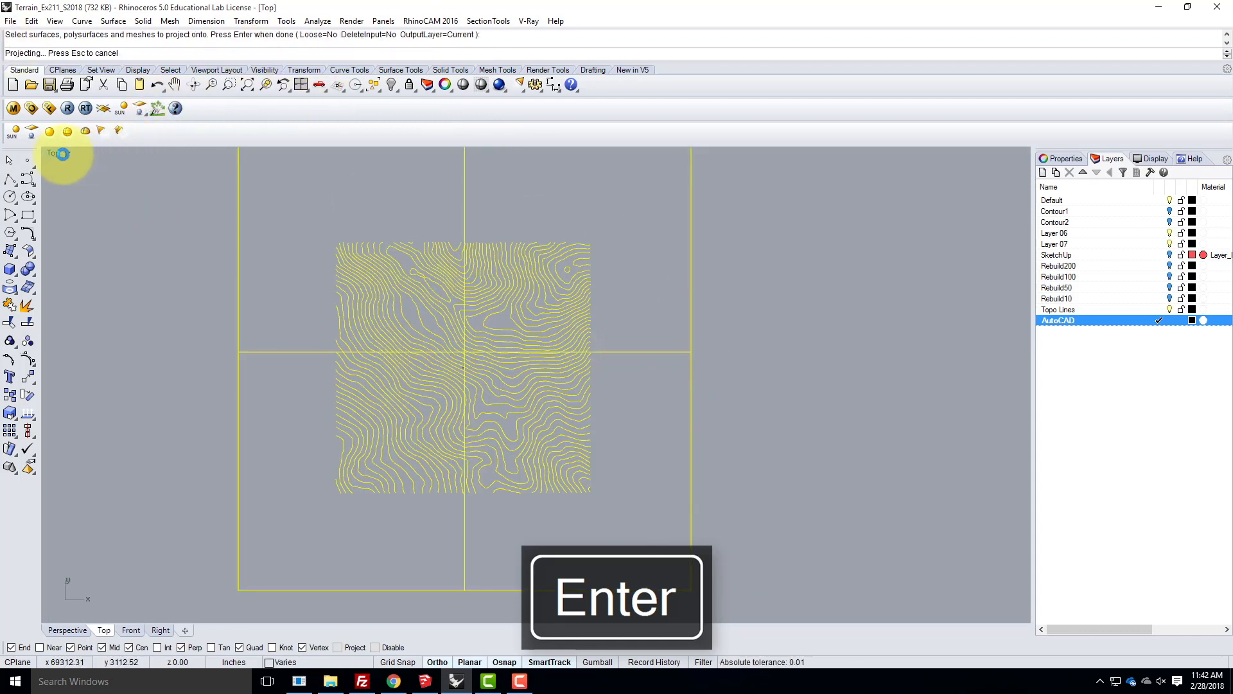
{"action": "left_click", "coordinate": [55, 154]}
{"action": "left_click", "coordinate": [53, 153]}
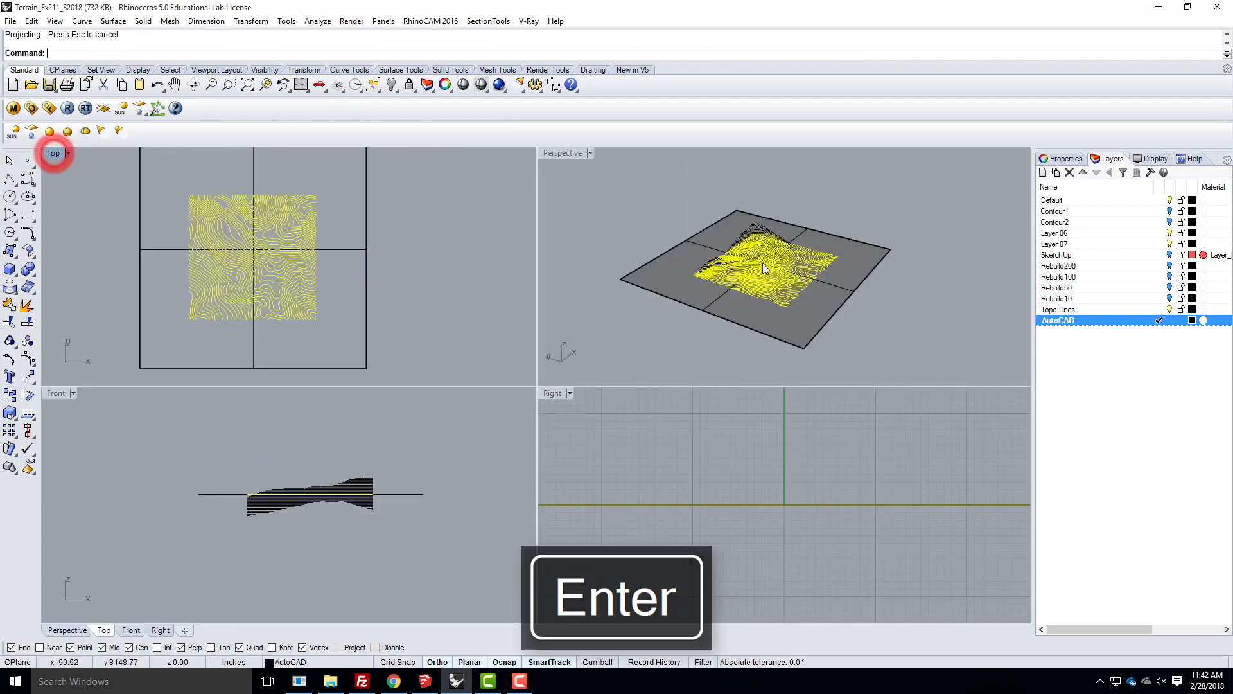
- Delete the flat plane surface and hide the Topo Lines layer to isolate the flattened contours
{"action": "right_click_drag", "start_coordinate": [945, 276], "coordinate": [963, 305]}
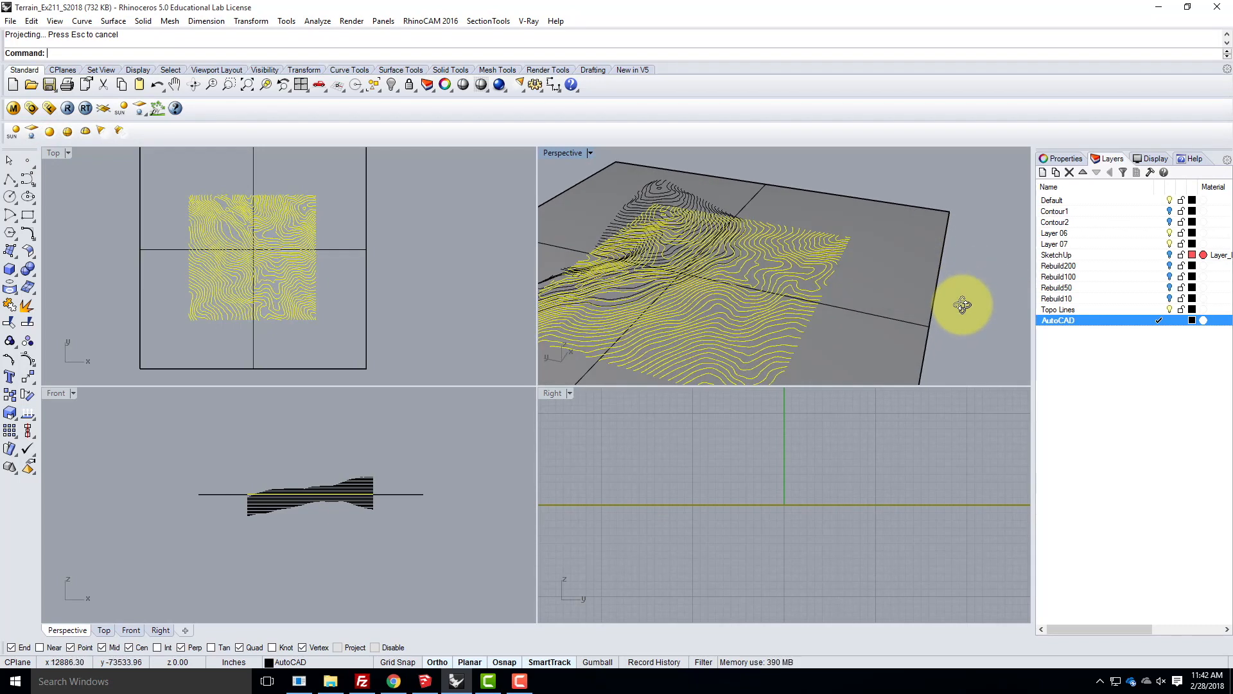
{"action": "left_click", "coordinate": [944, 221]}
{"action": "key", "text": "Delete"}
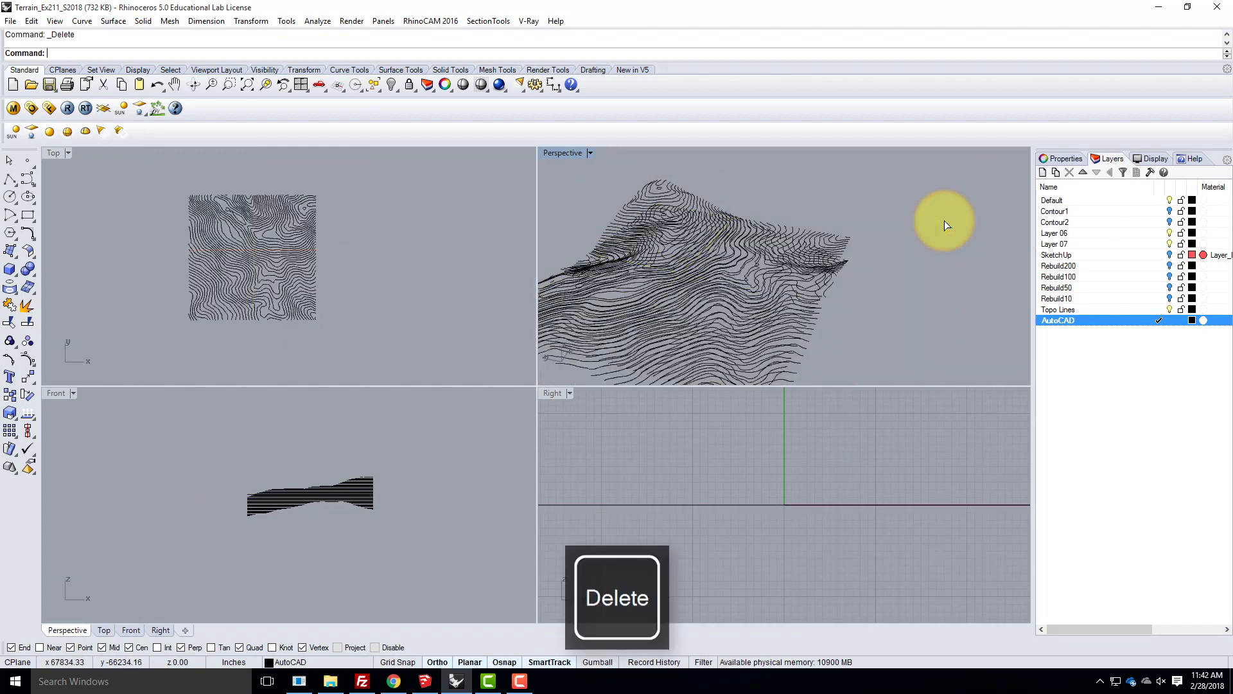
{"action": "left_click", "coordinate": [1169, 309]}
{"action": "scroll", "coordinate": [736, 282], "scroll_direction": "down", "scroll_amount": 5}
{"action": "mouse_move", "coordinate": [808, 307]}
{"action": "right_mouse_down"}
{"action": "mouse_move", "coordinate": [734, 234]}
{"action": "mouse_move", "coordinate": [765, 360]}
{"action": "mouse_move", "coordinate": [762, 211]}
{"action": "mouse_move", "coordinate": [762, 311]}
{"action": "mouse_move", "coordinate": [878, 341]}
{"action": "mouse_move", "coordinate": [803, 318]}
{"action": "right_mouse_up"}
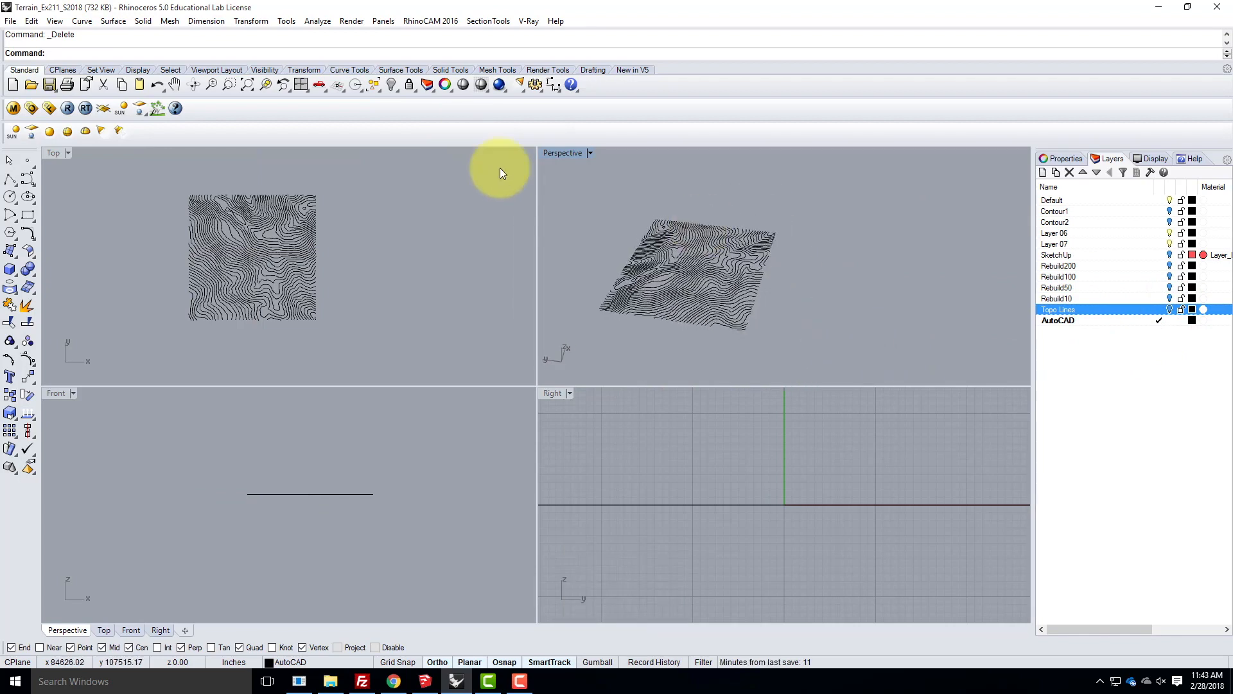
- Select all the flattened contour curves and start exporting them in the AutoCAD Drawing (*.dwg) format
{"action": "left_click_drag", "start_coordinate": [567, 187], "coordinate": [823, 354]}
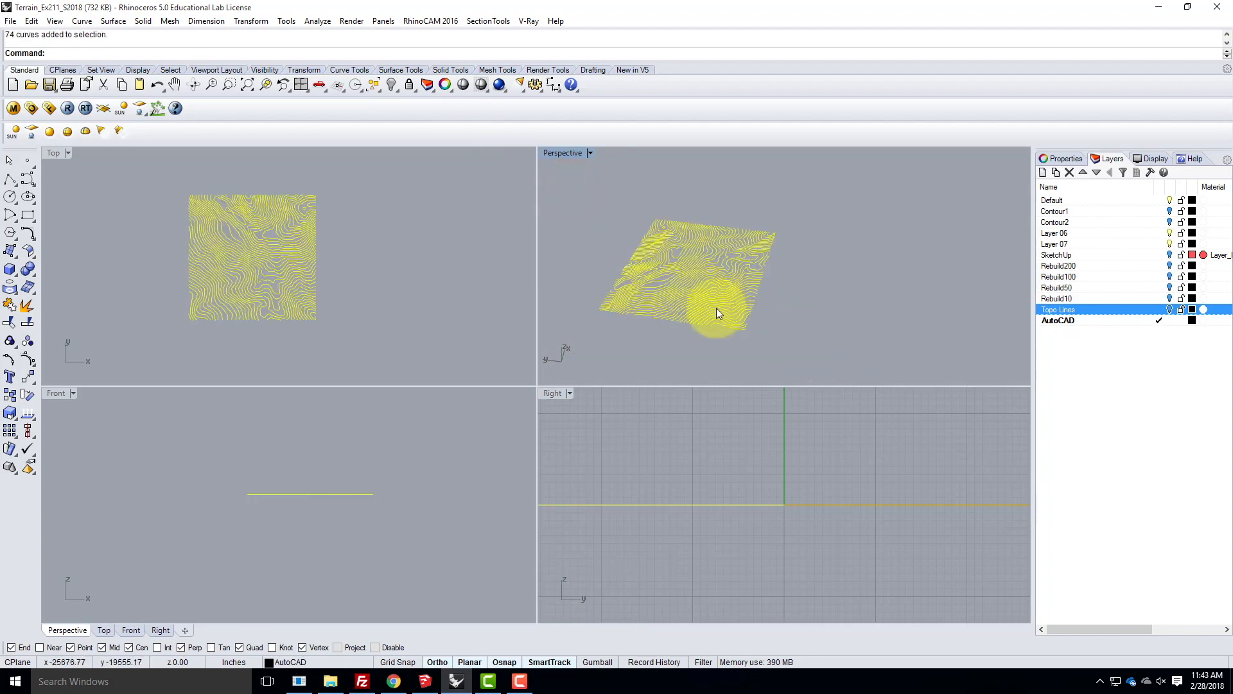
{"action": "left_click", "coordinate": [10, 21]}
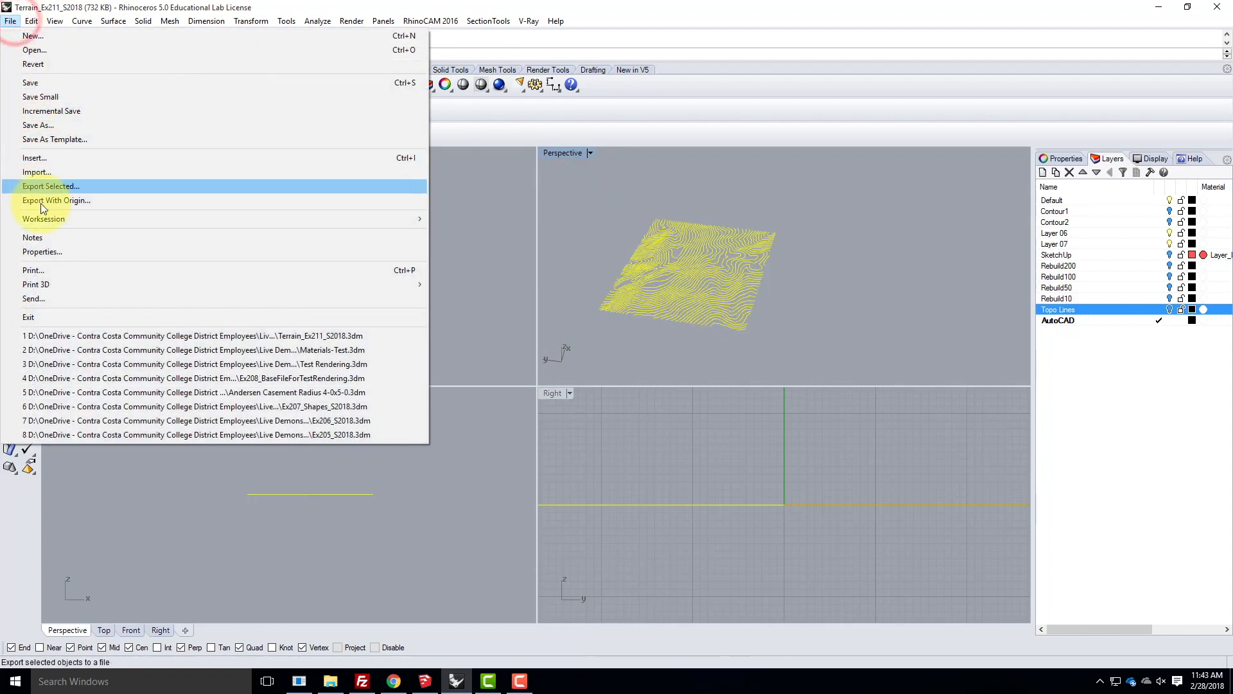
{"action": "left_click", "coordinate": [45, 185]}
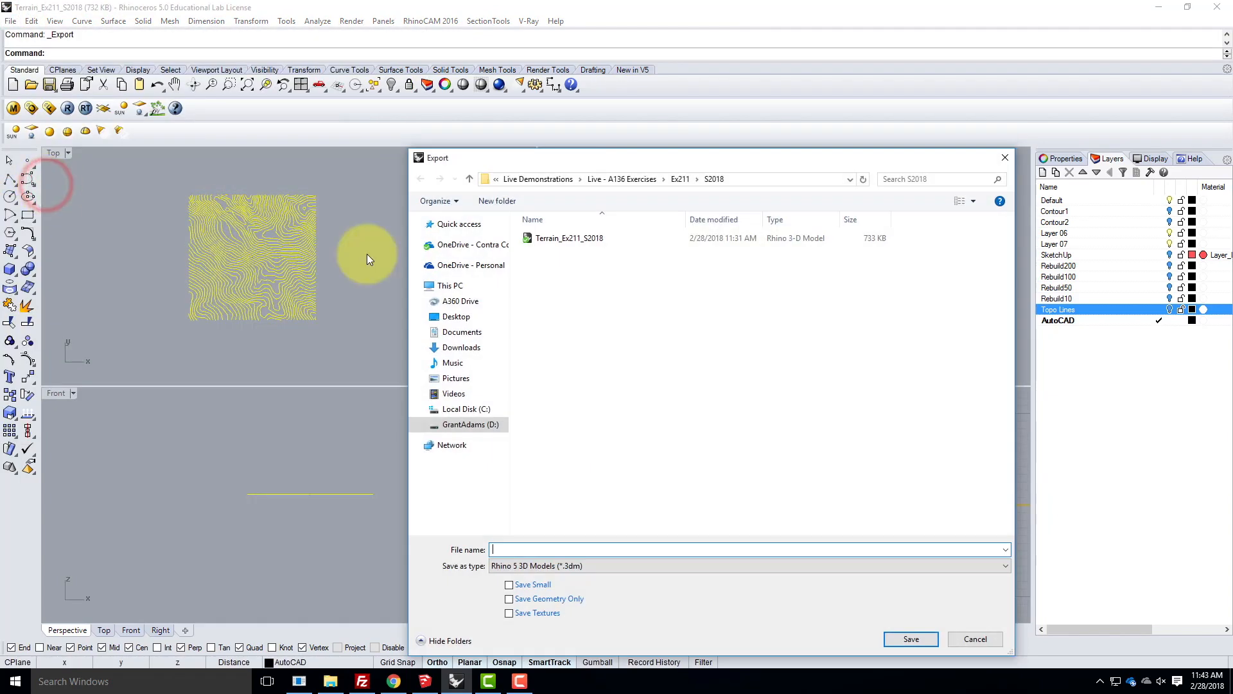
{"action": "left_click", "coordinate": [524, 565]}
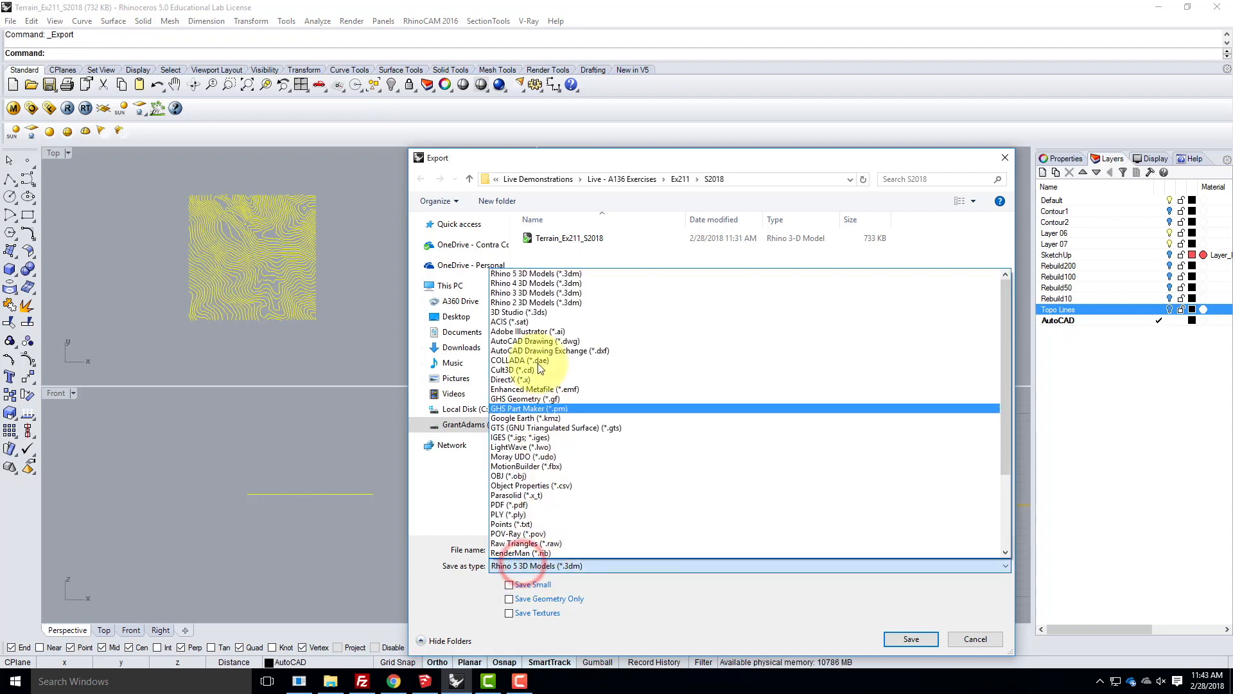
{"action": "left_click", "coordinate": [535, 342]}
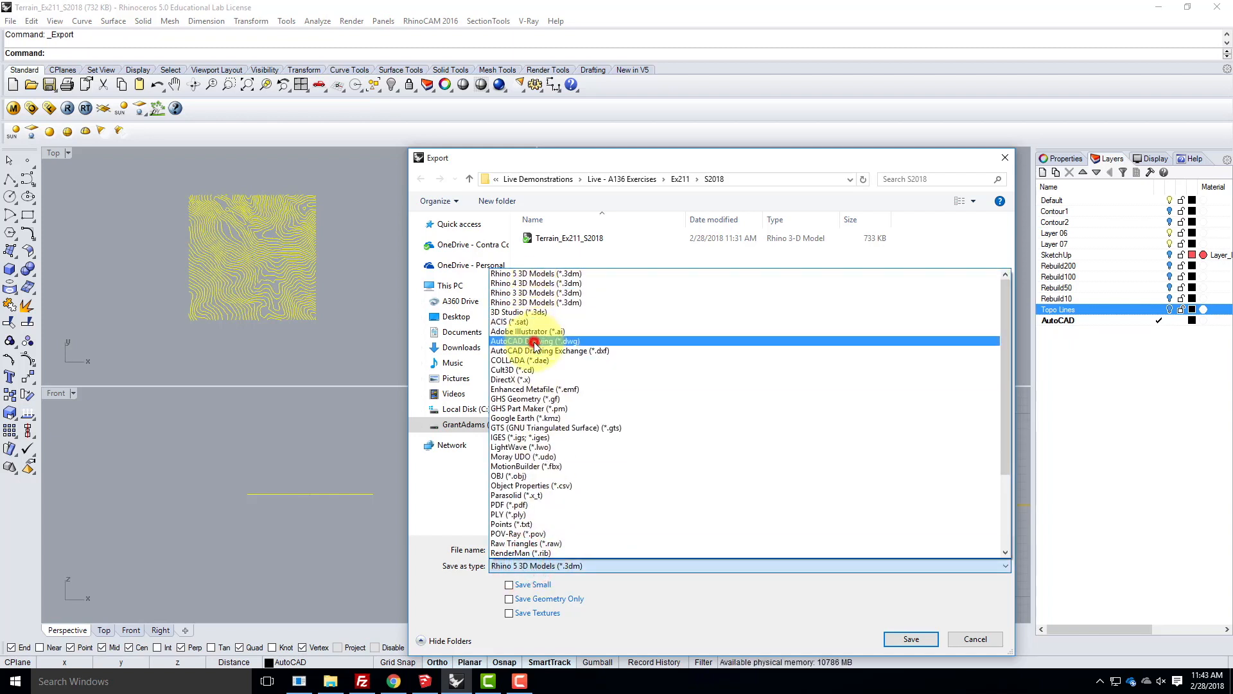
- Name the export Terrain_Ex211_S2018 and save it with the 2004 Polylines export scheme
{"action": "left_click", "coordinate": [520, 549]}
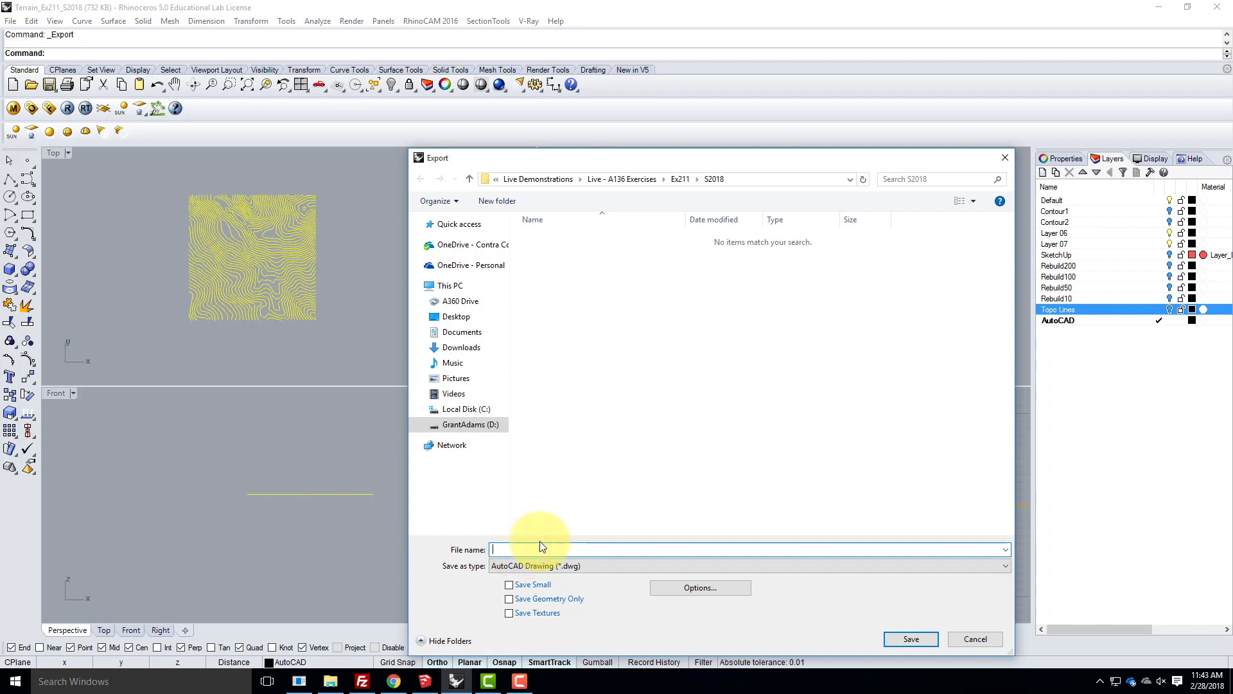
{"action": "type", "text": "Terrain"}
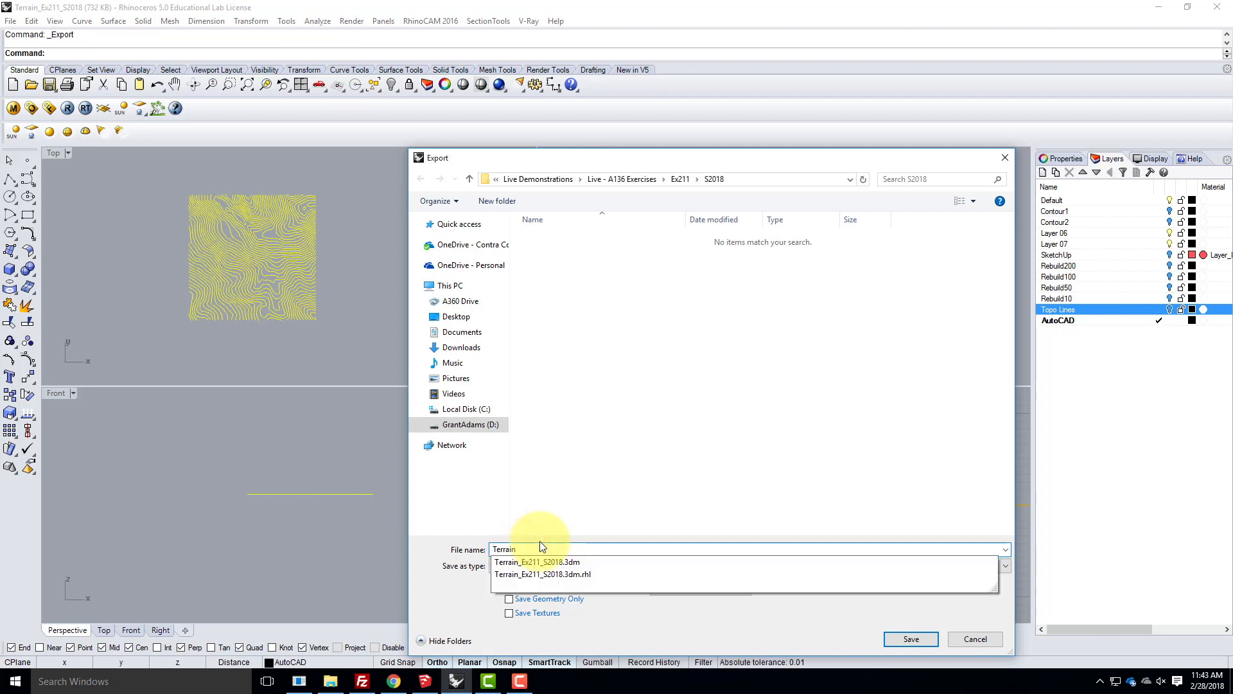
{"action": "type", "text": "_Ex211_S2018"}
{"action": "left_click", "coordinate": [703, 617]}
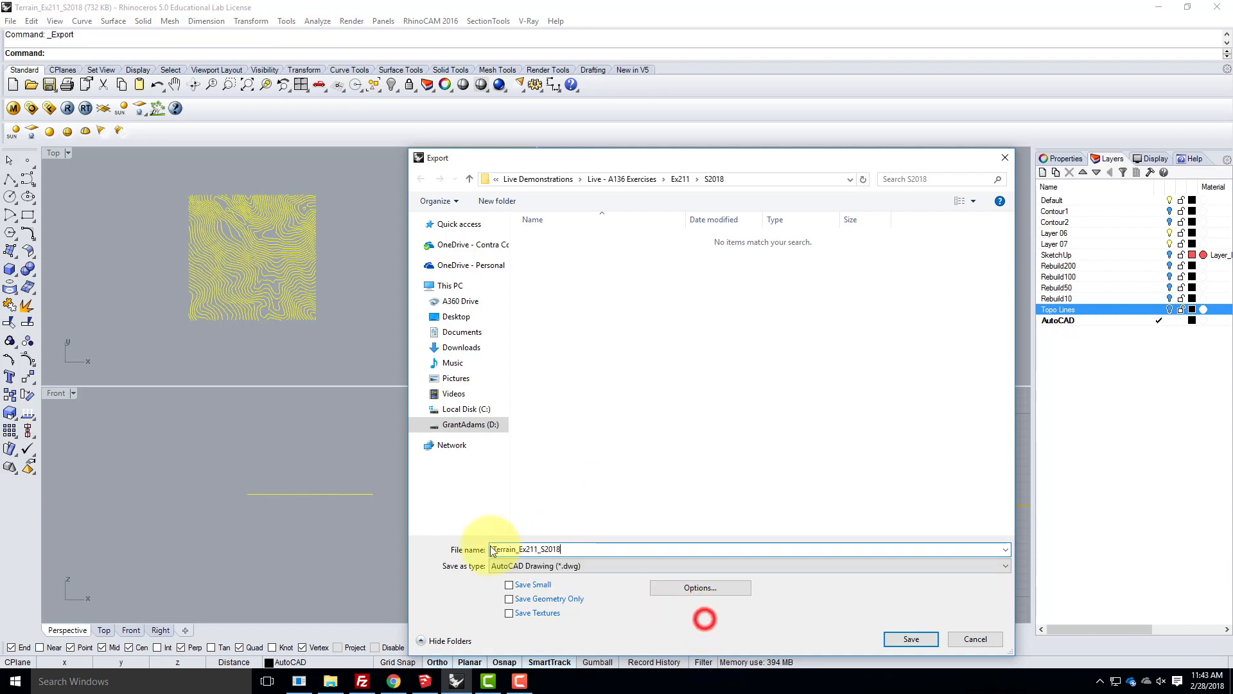
{"action": "left_click", "coordinate": [912, 639]}
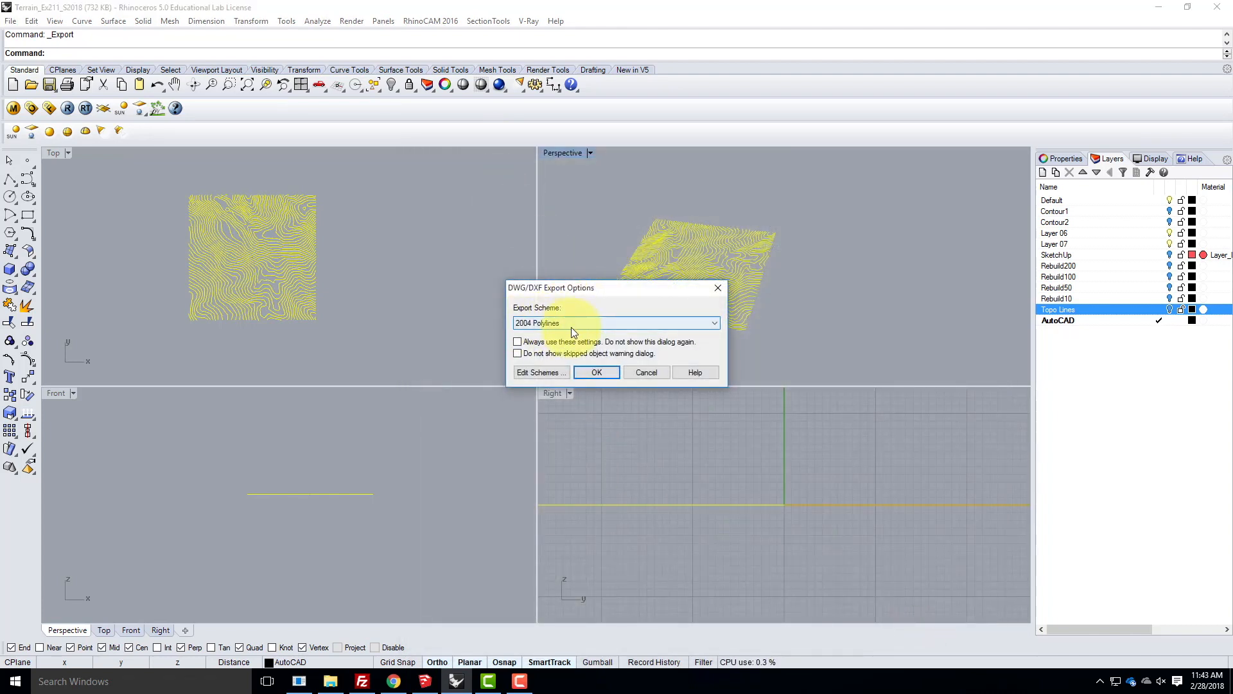
{"action": "left_click", "coordinate": [595, 373]}
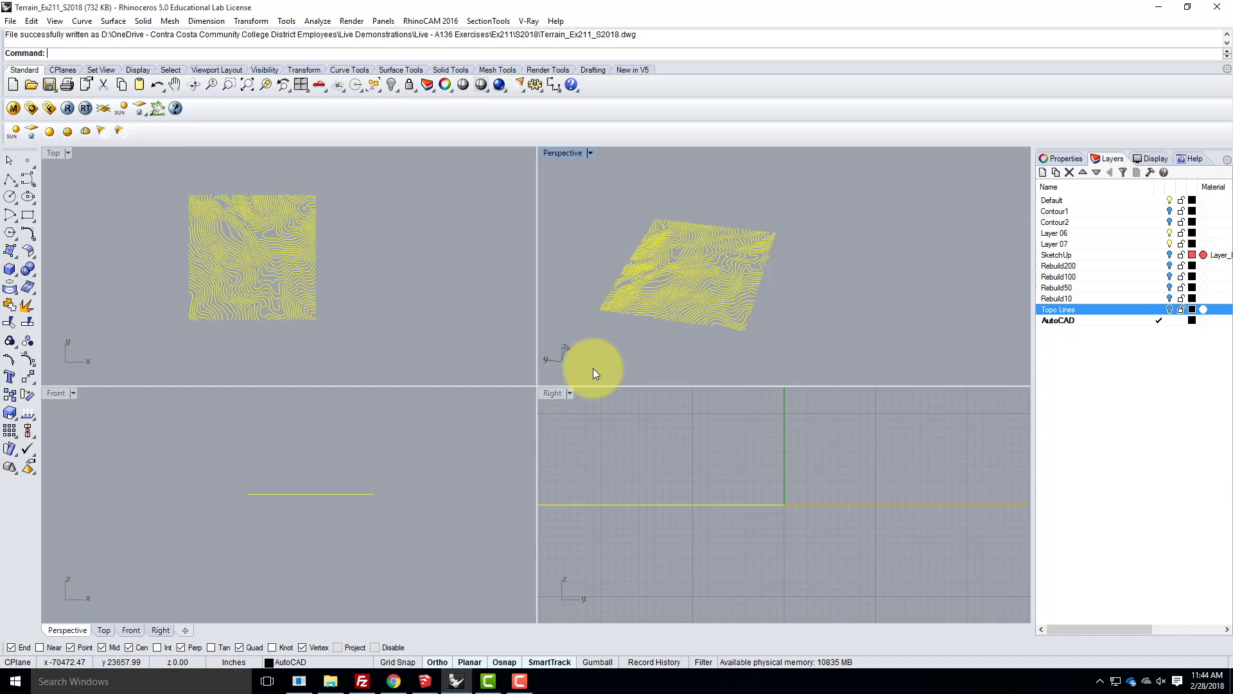
{"action": "scroll", "coordinate": [565, 206], "scroll_direction": "up", "scroll_amount": 6}
{"action": "right_click_drag", "start_coordinate": [647, 287], "coordinate": [627, 243]}
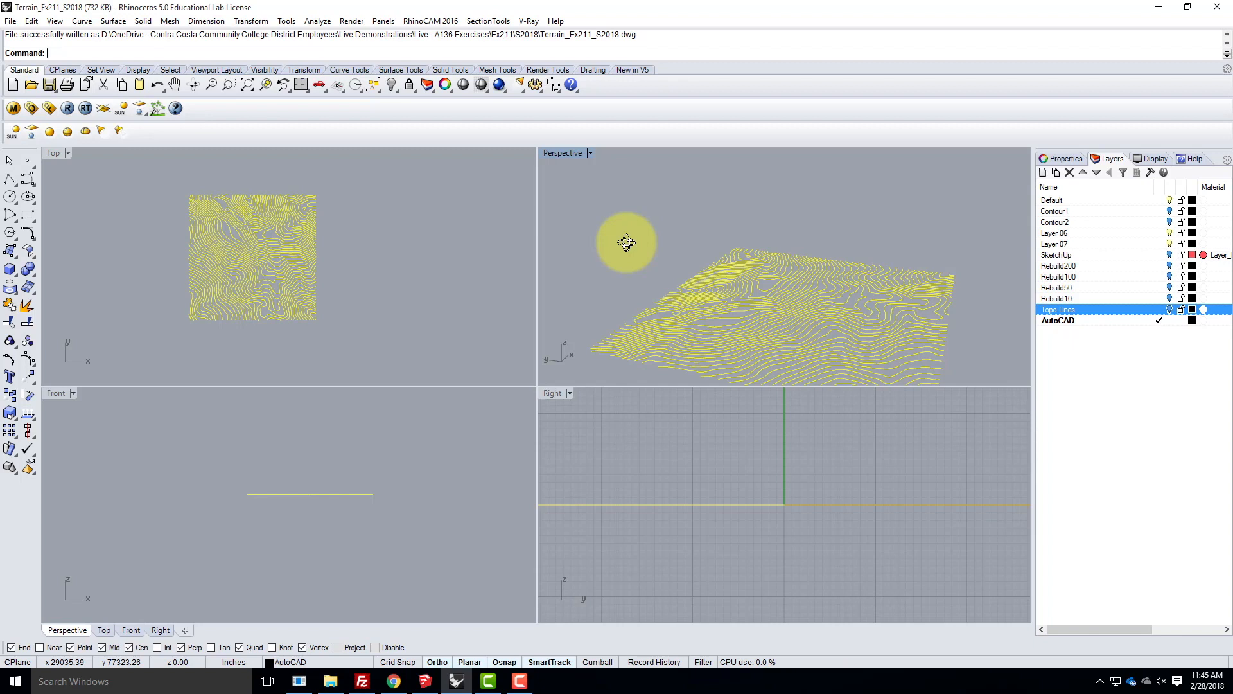
{"action": "left_click", "coordinate": [520, 686]}
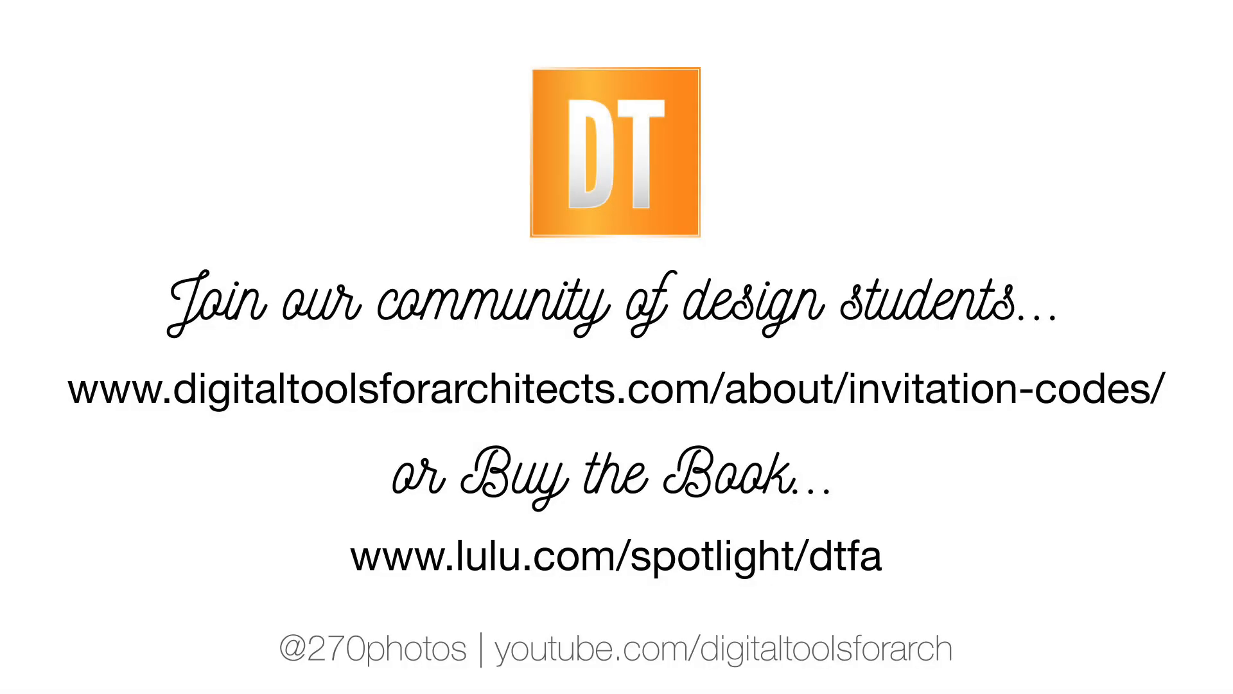